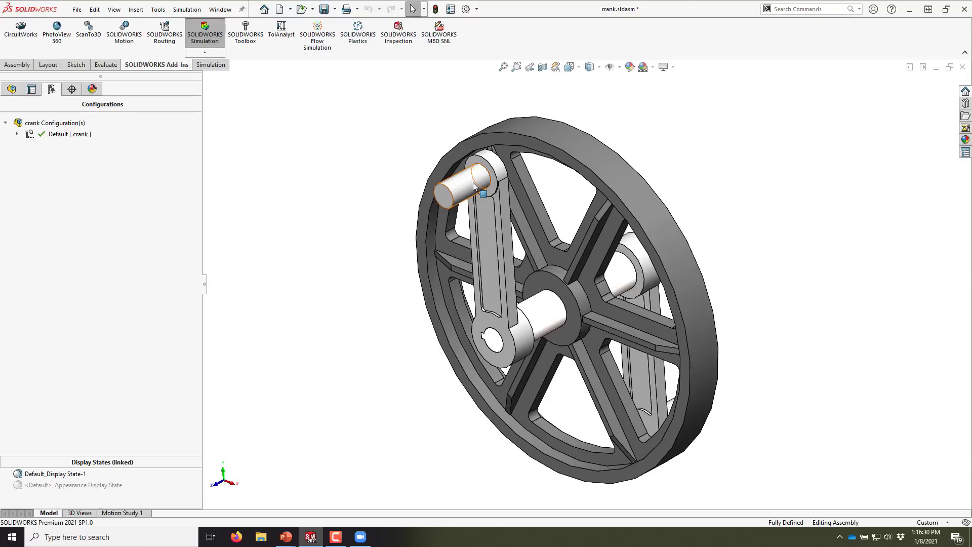
left_click(475, 187)
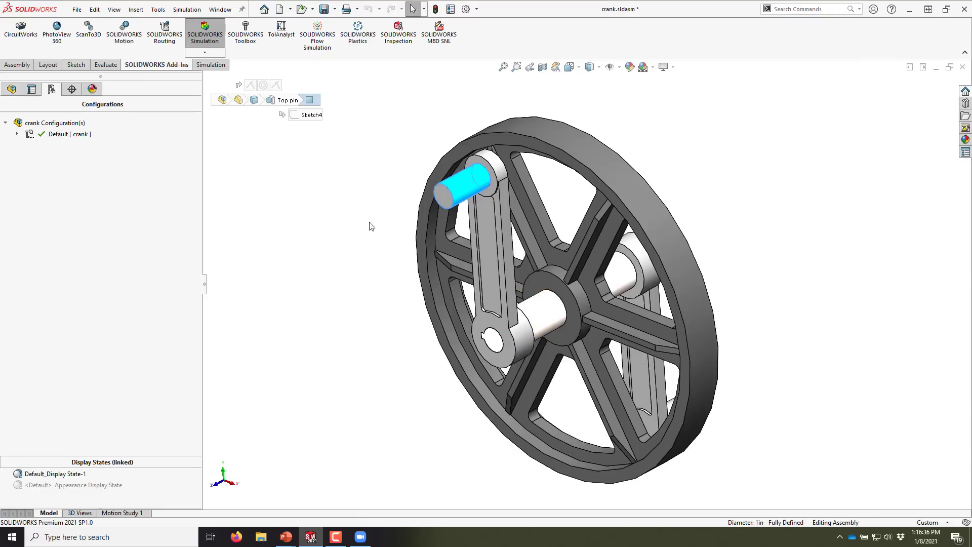
left_click(348, 257)
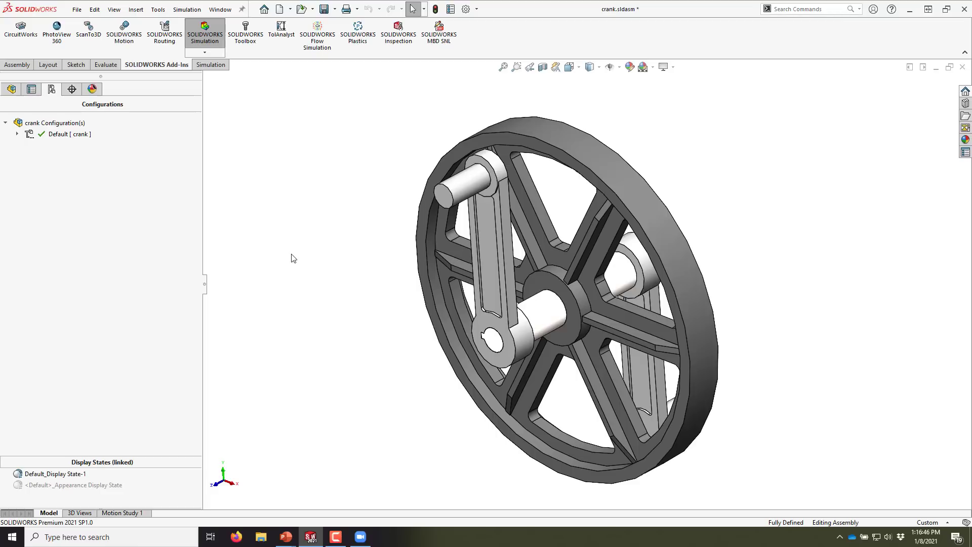
- Create a new static simulation study for the crank assembly, keeping the default study name
left_click(187, 10)
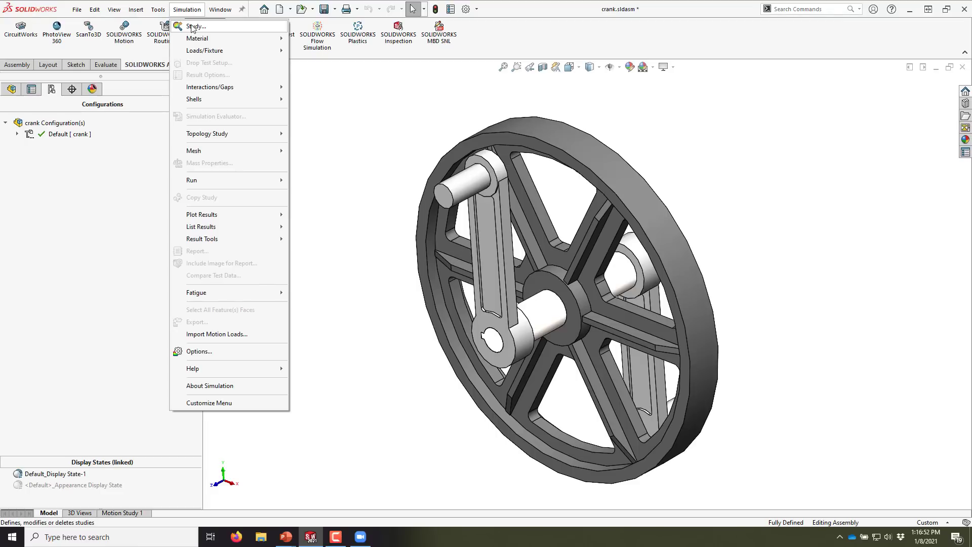
left_click(195, 27)
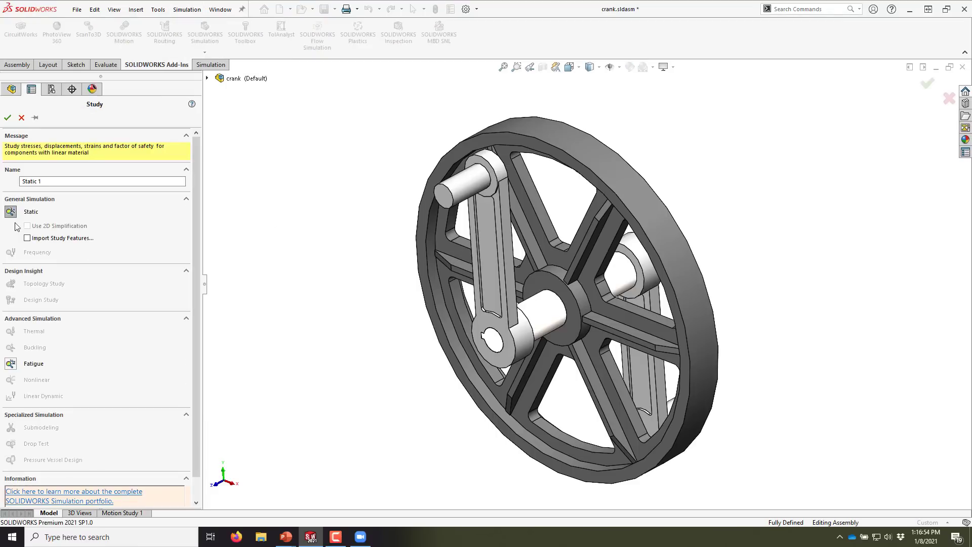
left_click(11, 212)
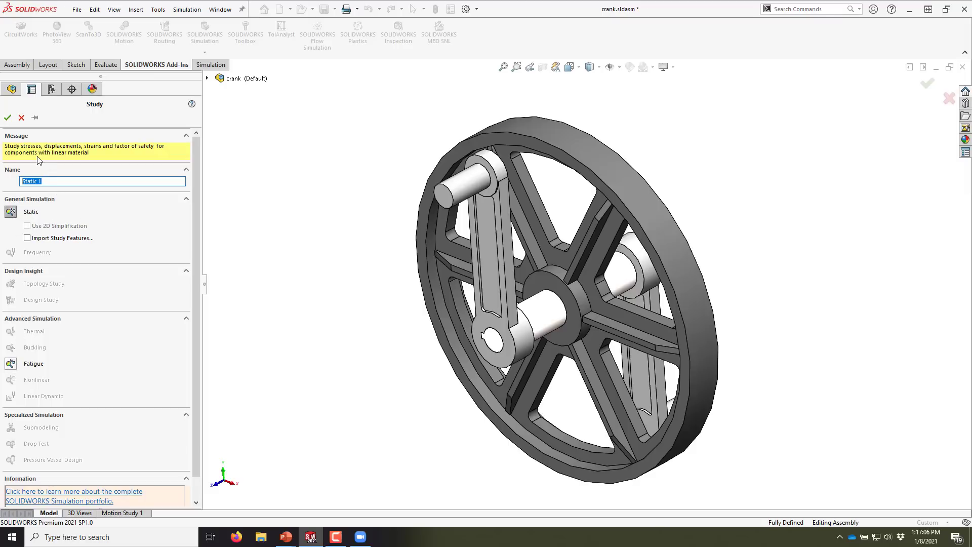
left_click(8, 119)
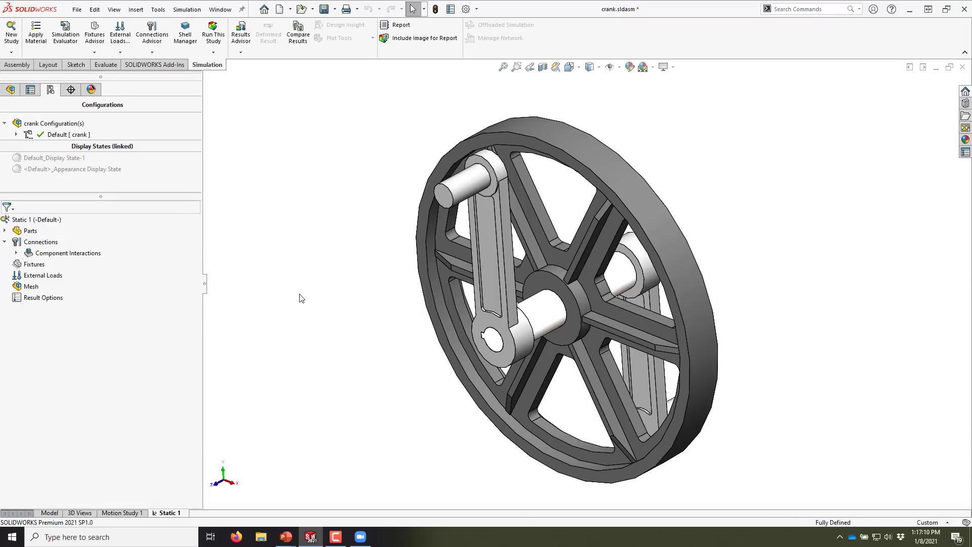
- Expand the study's Parts folder, show the assembly's feature tree above it and adjust the split between the two trees
left_click_drag(93, 193, 93, 231)
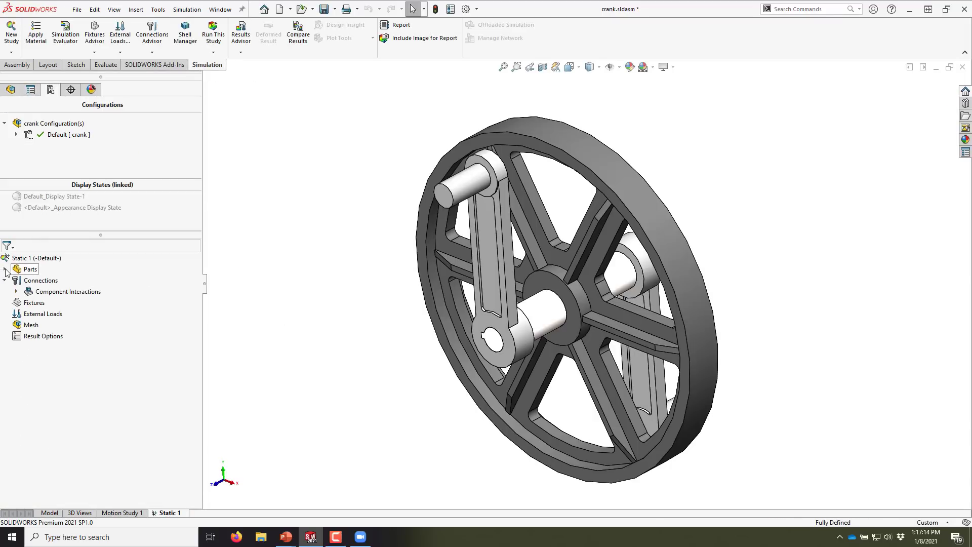
left_click(5, 269)
left_click(11, 89)
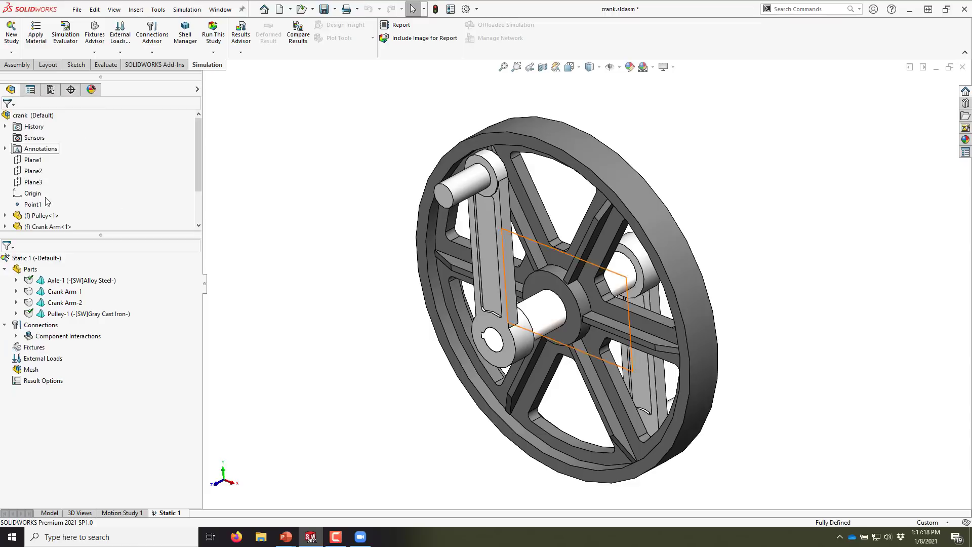
left_click_drag(52, 237, 51, 289)
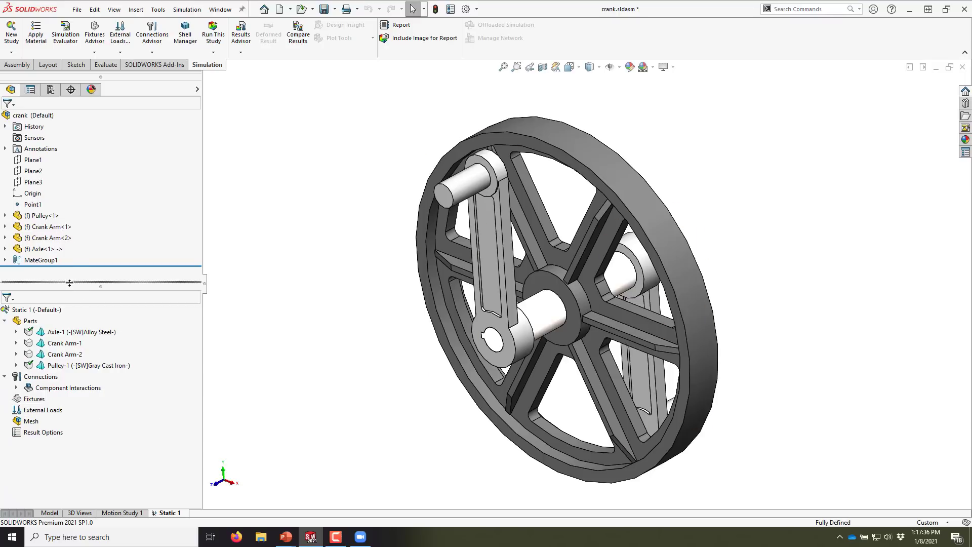
left_click_drag(69, 284, 83, 218)
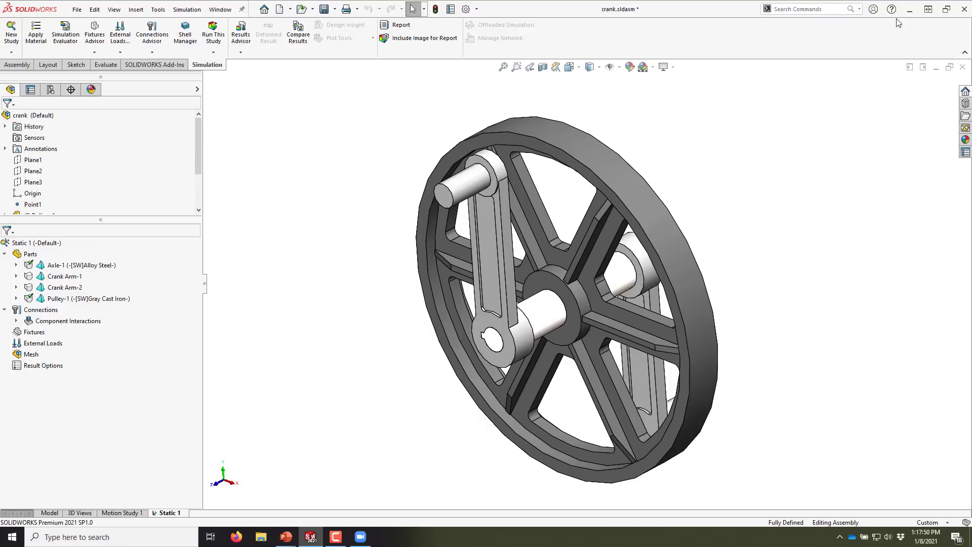
- Browse the complete list of SOLIDWORKS Simulation tutorials, then close it and return to the full-size model window
mouse_move(889, 9)
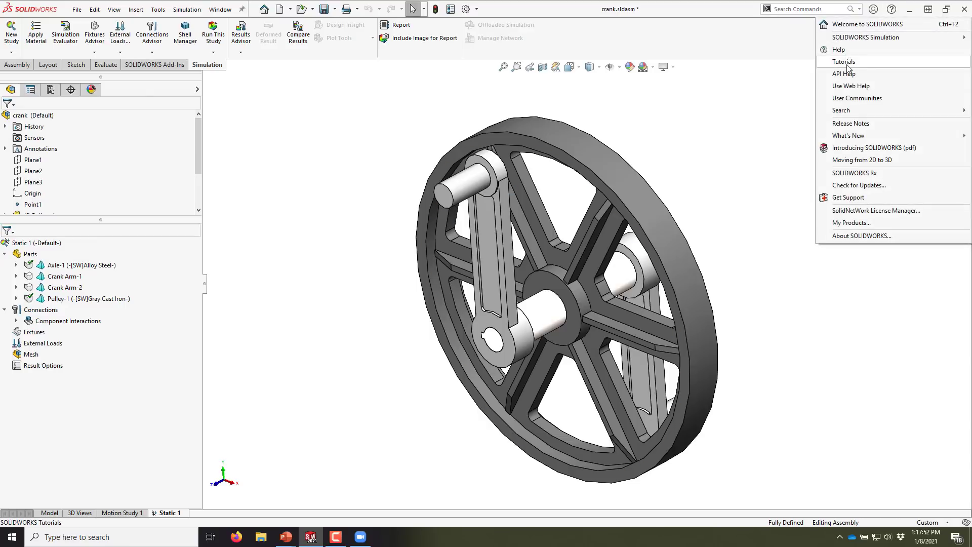
left_click(847, 64)
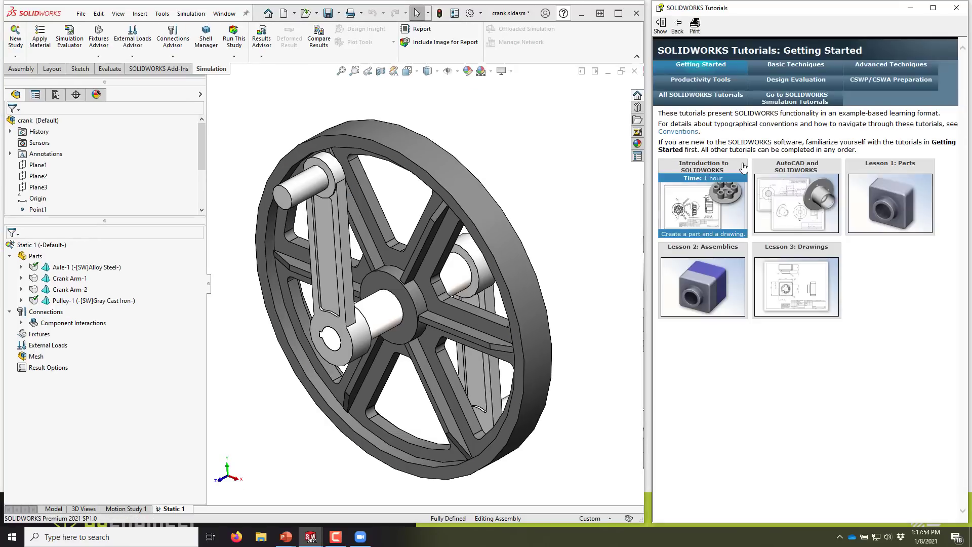
left_click(797, 98)
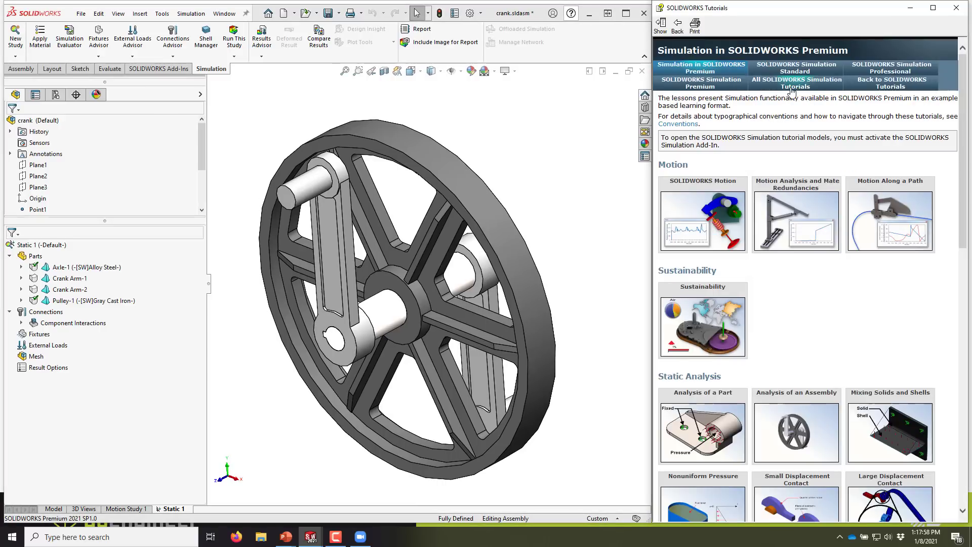
left_click(571, 14)
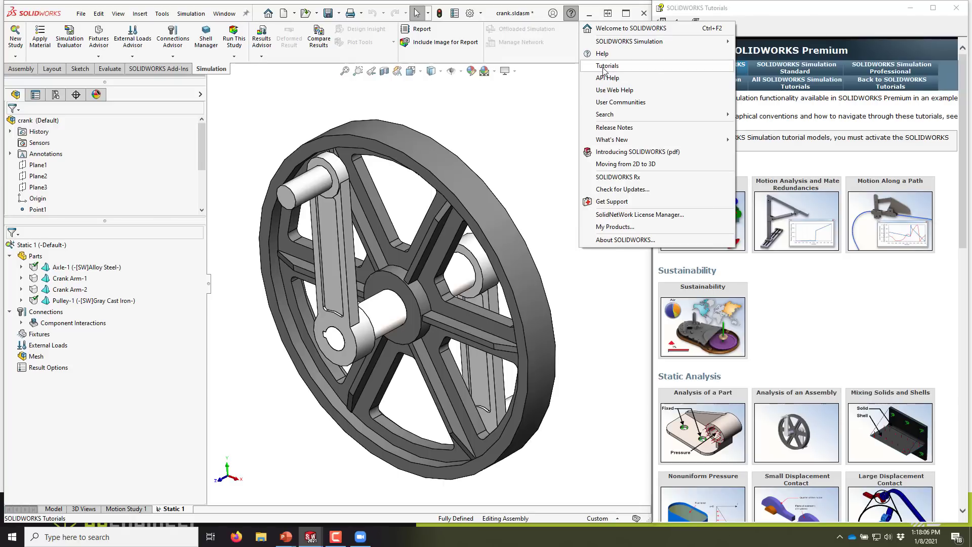
left_click(804, 109)
left_click(799, 86)
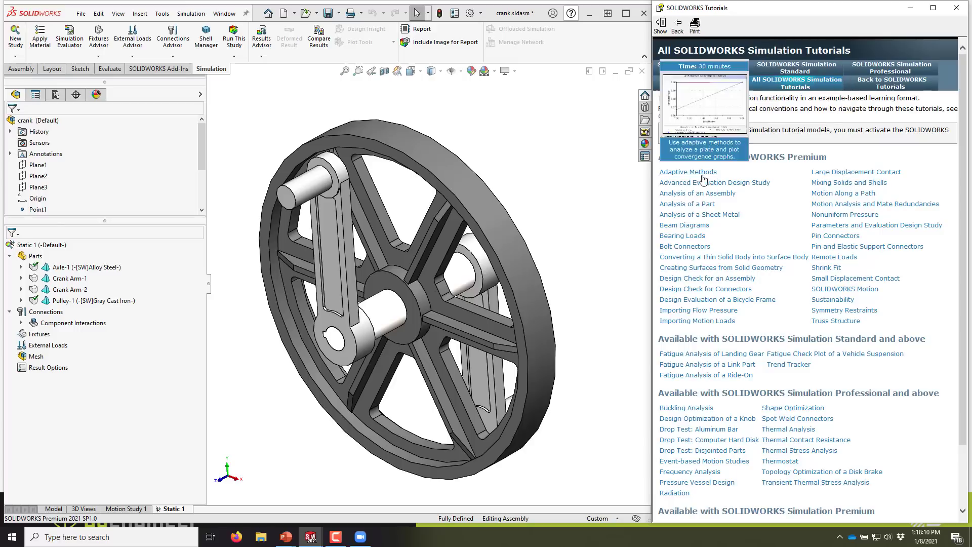
mouse_move(699, 199)
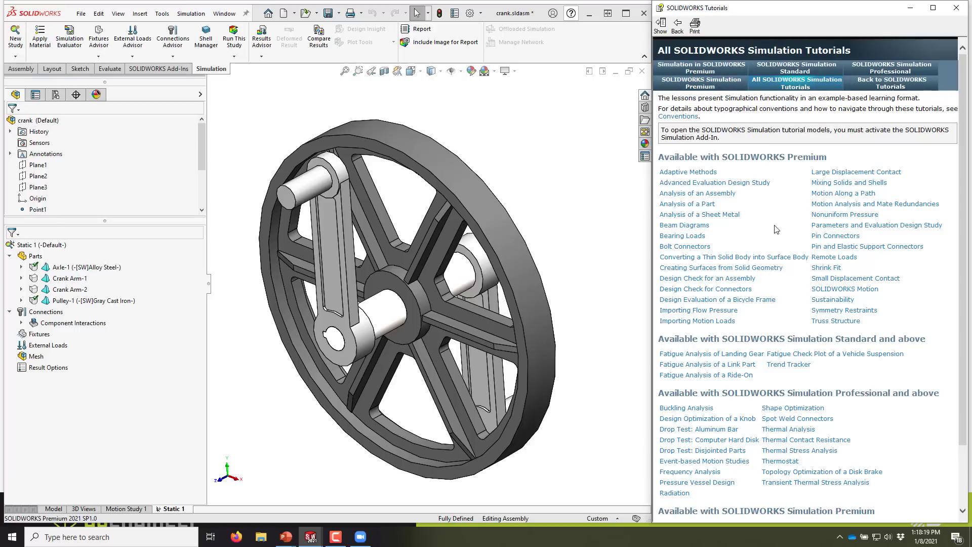
mouse_move(821, 290)
mouse_move(688, 250)
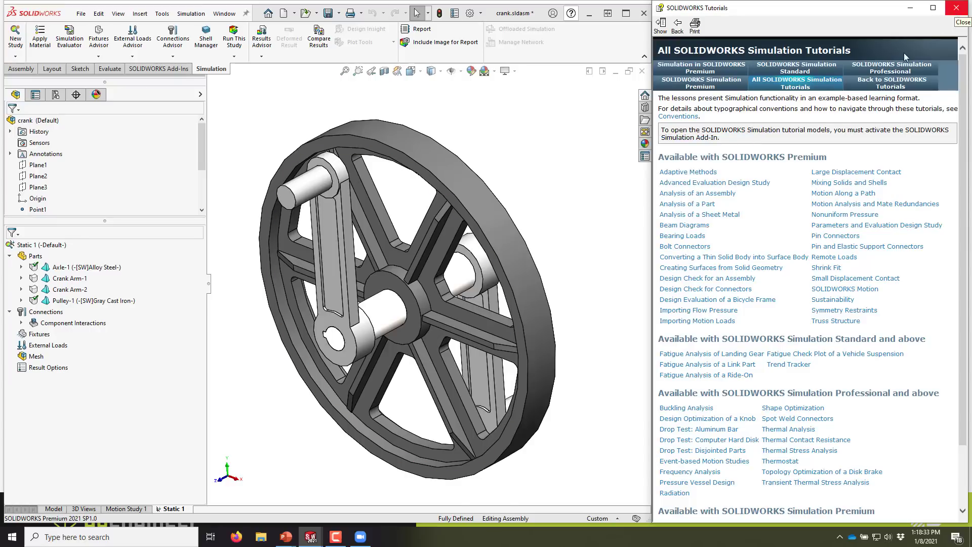
left_click(957, 8)
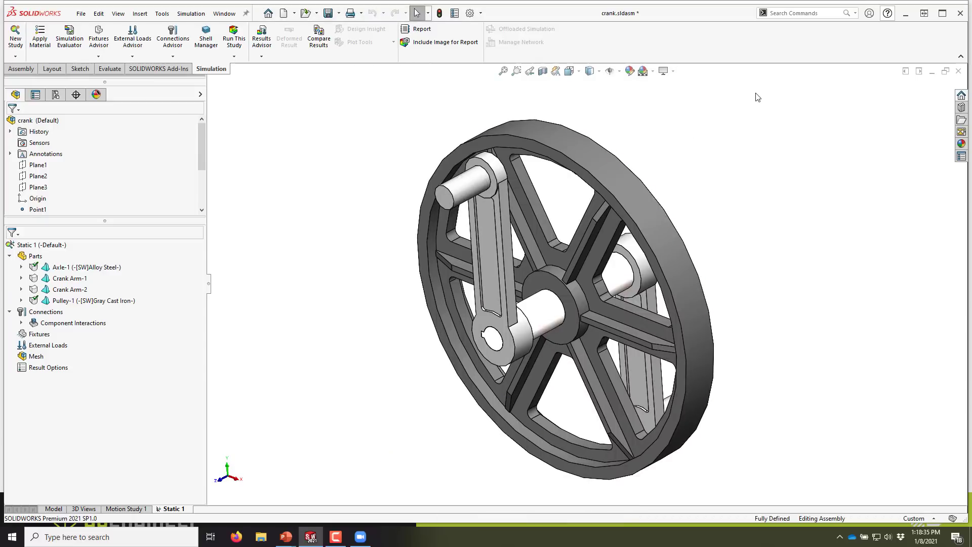
double_click(647, 15)
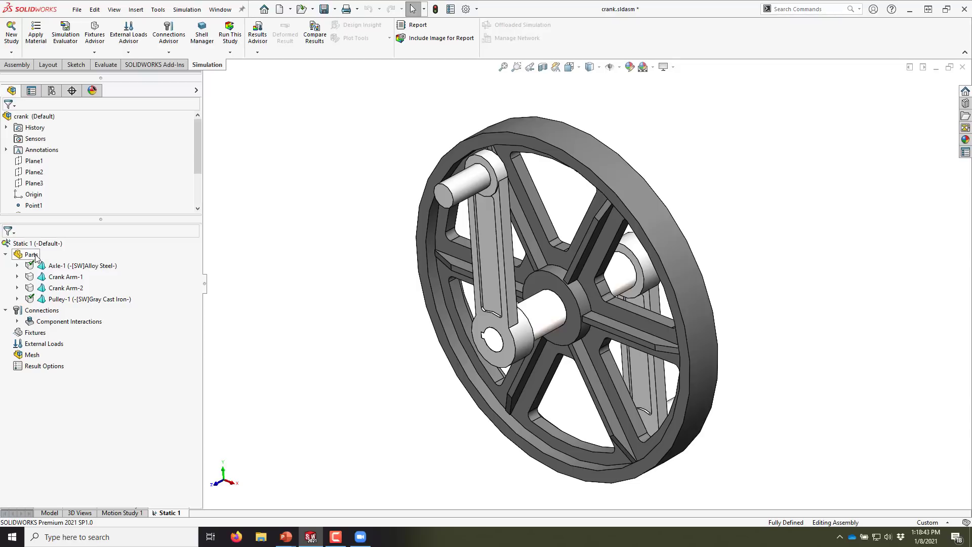
- Highlight the axle and both crank arms in turn from the study's parts list to identify them in the model
left_click(77, 268)
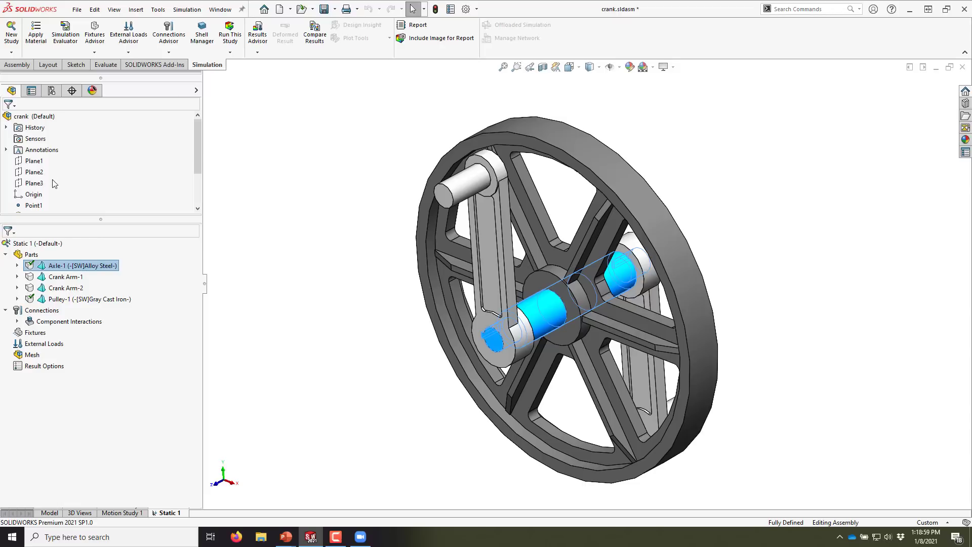
left_click(74, 277)
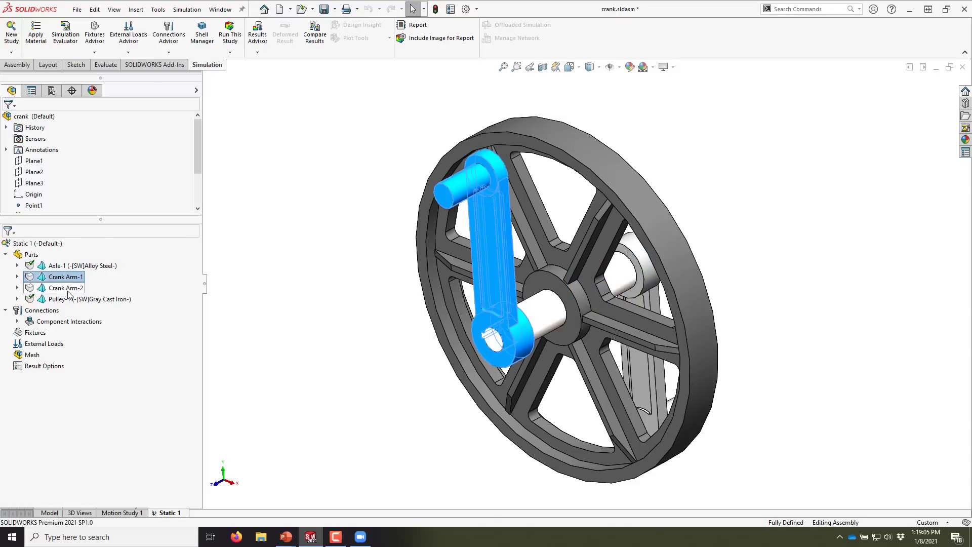
left_click(68, 289)
left_click(66, 280)
left_click(67, 288)
- Apply Alloy Steel from the Steel category of the SOLIDWORKS Materials library to Crank Arm-1 in the study
left_click(65, 278)
right_click(66, 280)
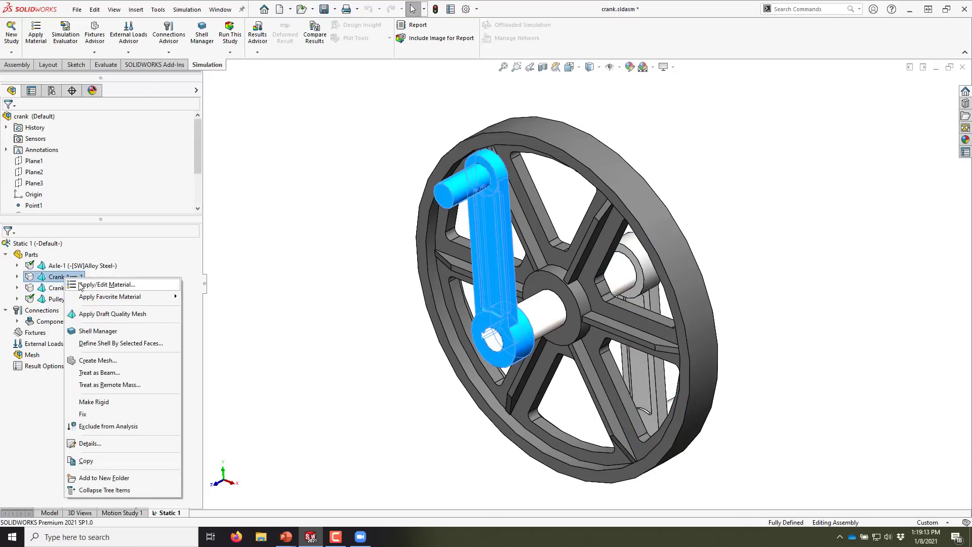
left_click(80, 285)
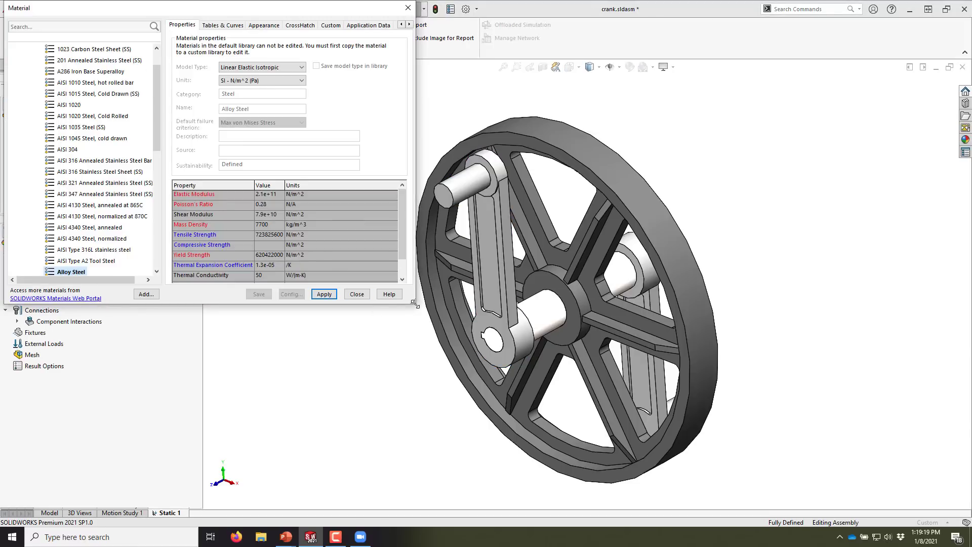
left_click_drag(435, 330, 444, 343)
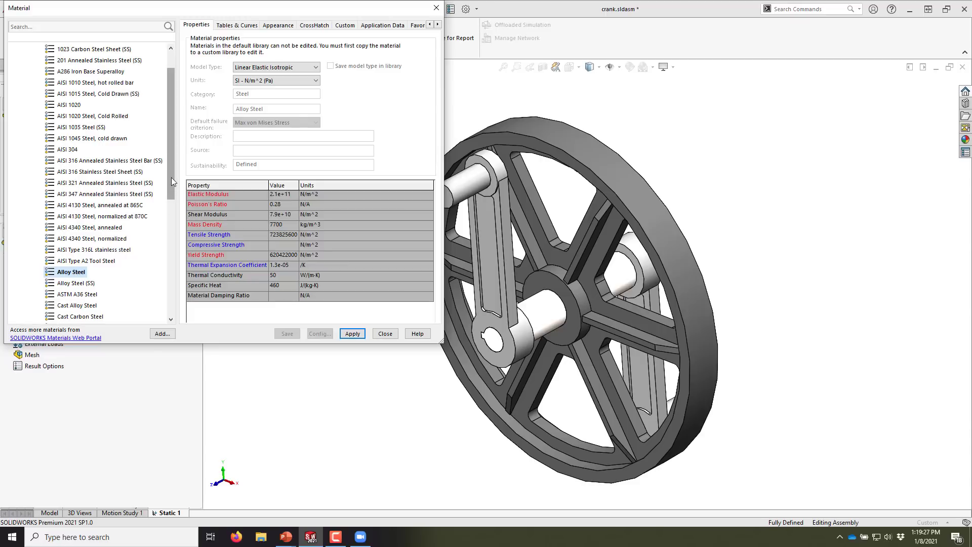
scroll(169, 142, "up", 1)
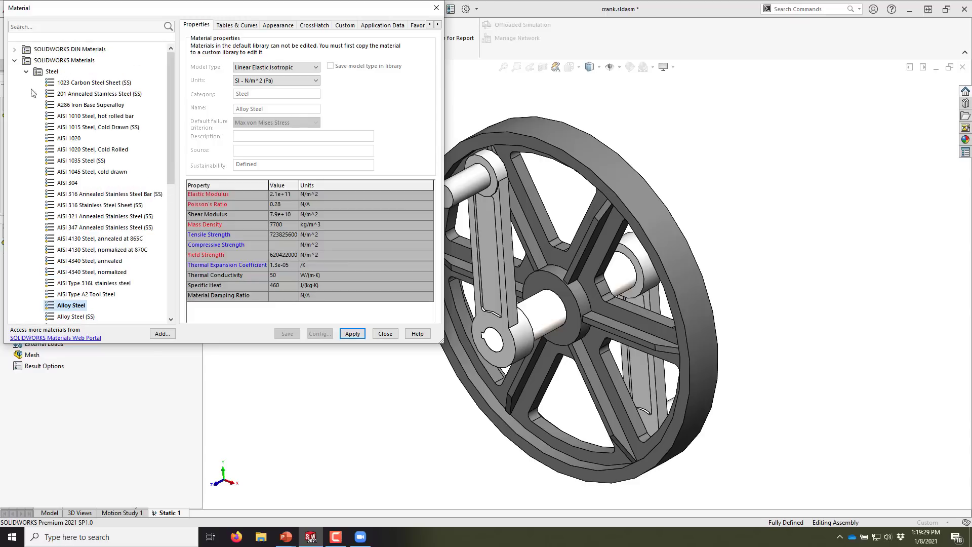
left_click(26, 72)
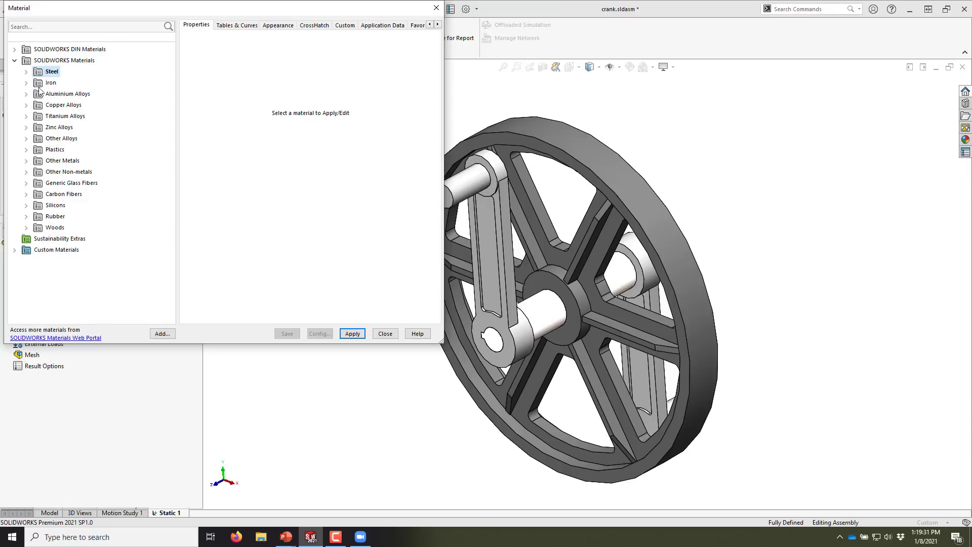
left_click(25, 71)
left_click(71, 283)
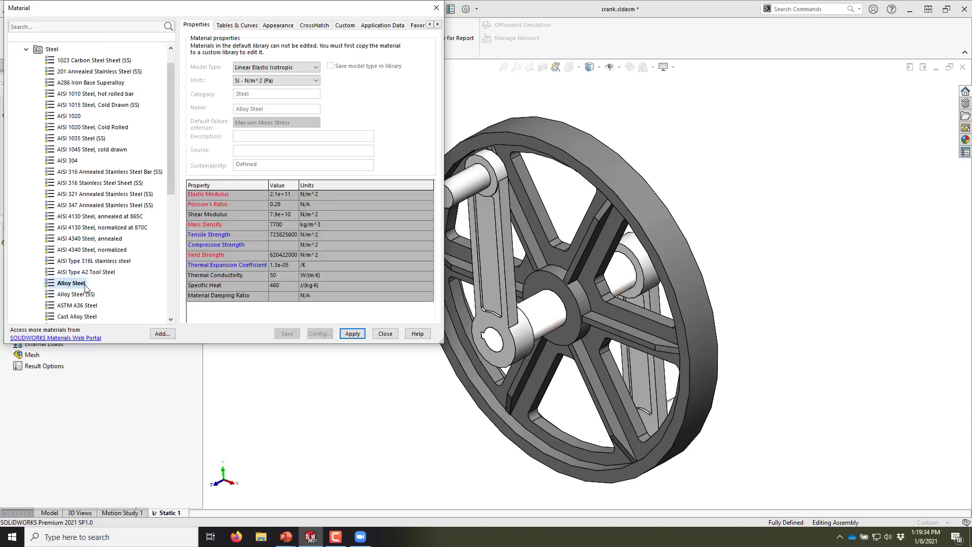
left_click(355, 336)
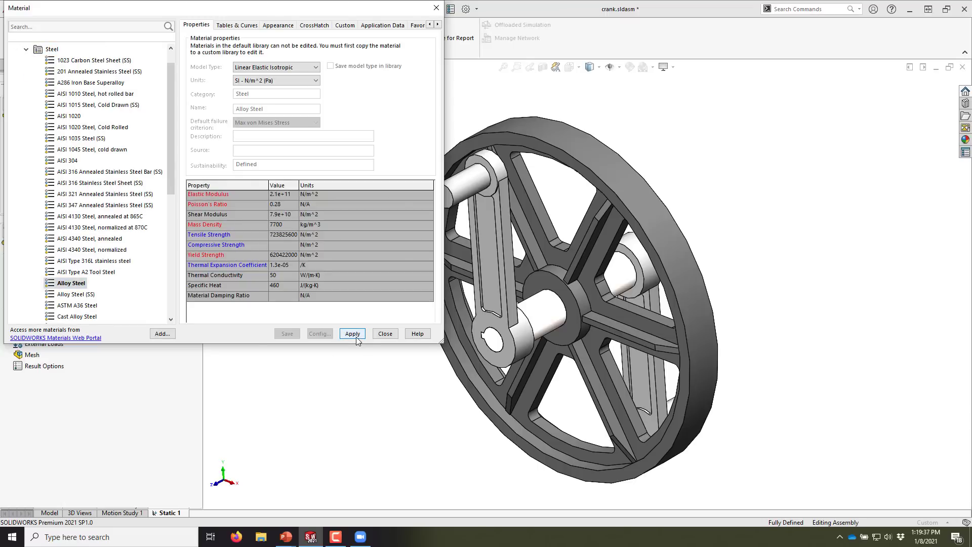
left_click(385, 334)
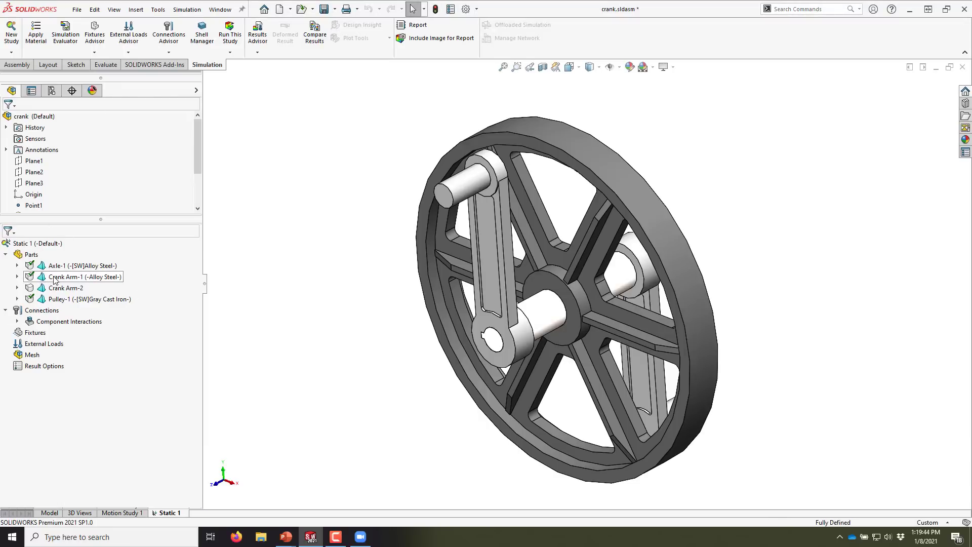
- Copy the Alloy Steel material from Crank Arm-1 to Crank Arm-2 in the study and rebuild the assembly
left_click_drag(54, 279, 65, 287)
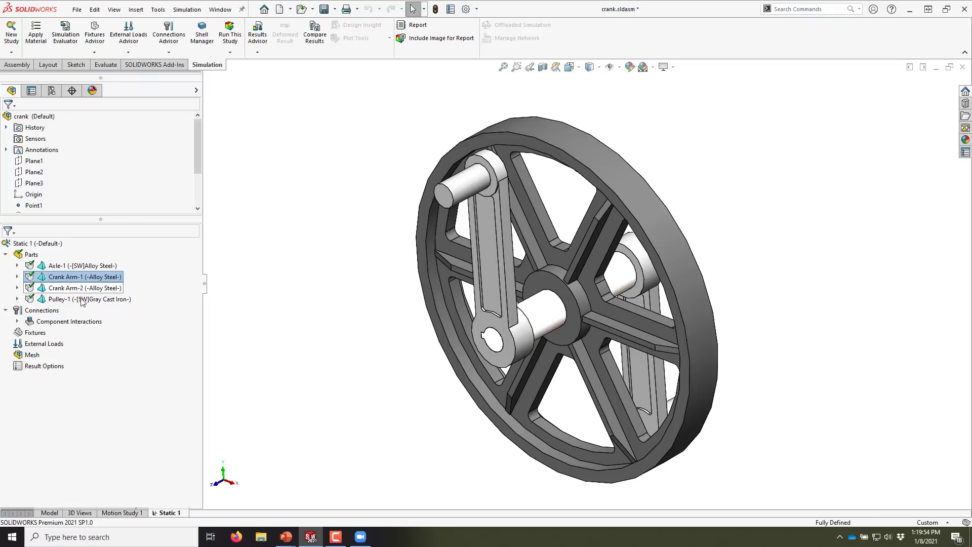
key("ctrl+b")
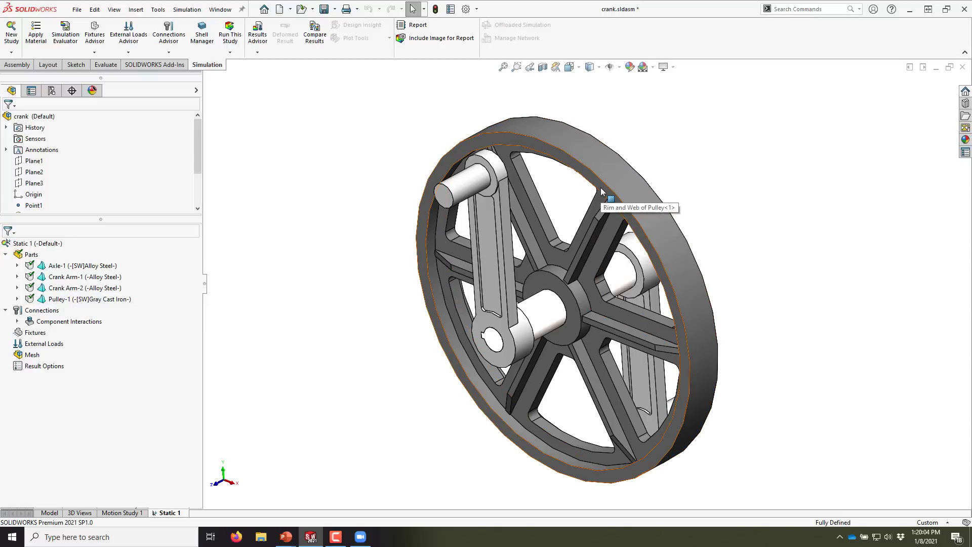
- Exclude Crank Arm-2 and Pulley-1 from the analysis and collapse the study's Parts folder
left_click(88, 288)
left_click(78, 299, "ctrl")
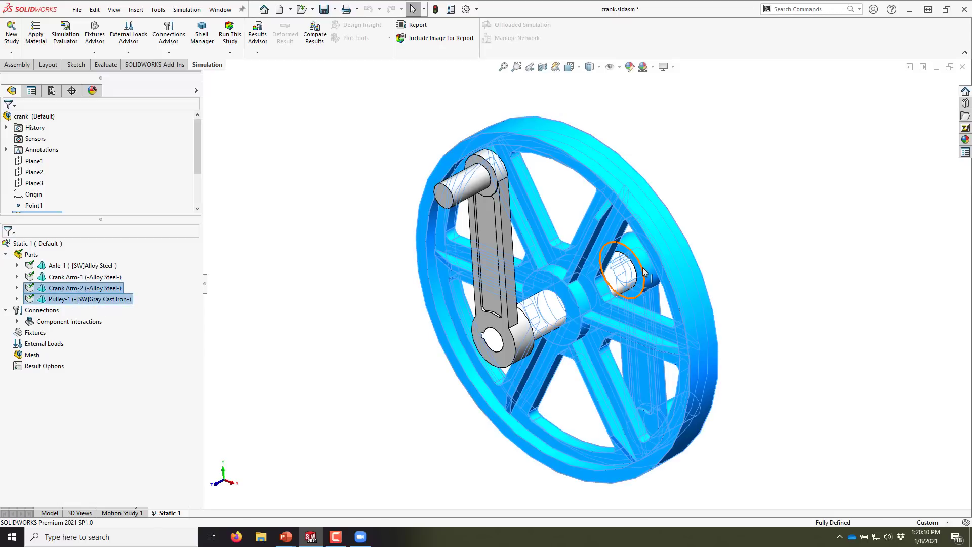
right_click(59, 295)
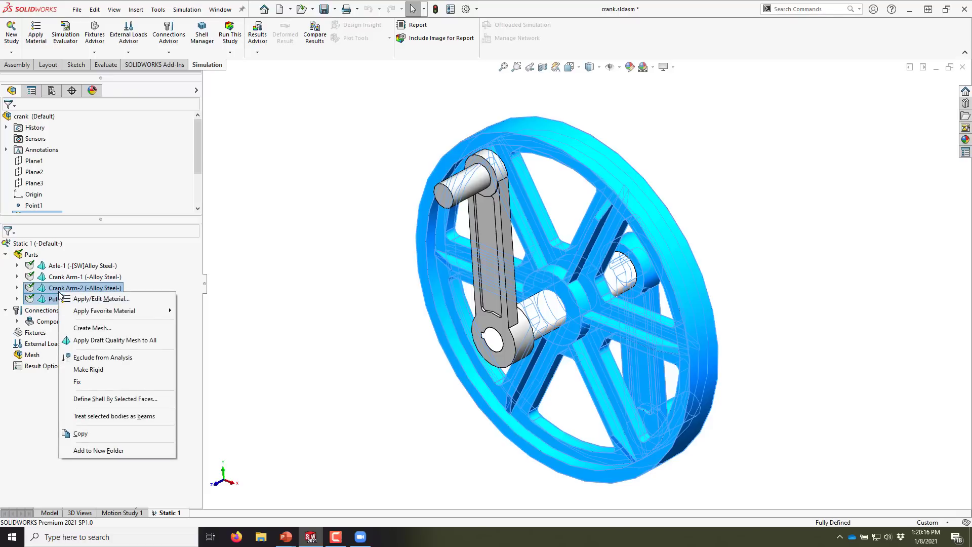
left_click(81, 361)
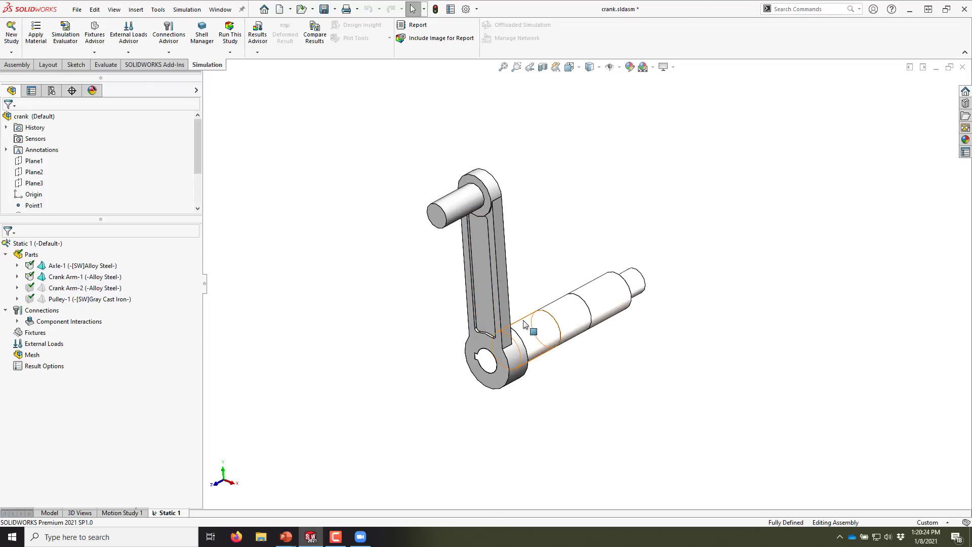
left_click(6, 255)
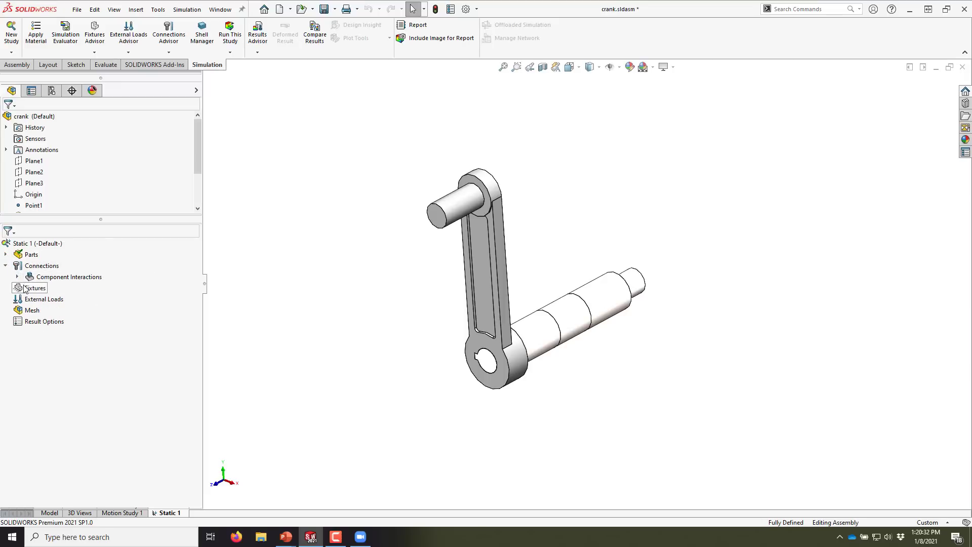
- Inspect the keyed bore of Crank Arm-1 where it meets the axle, from several angles
scroll(534, 338, "down", 8)
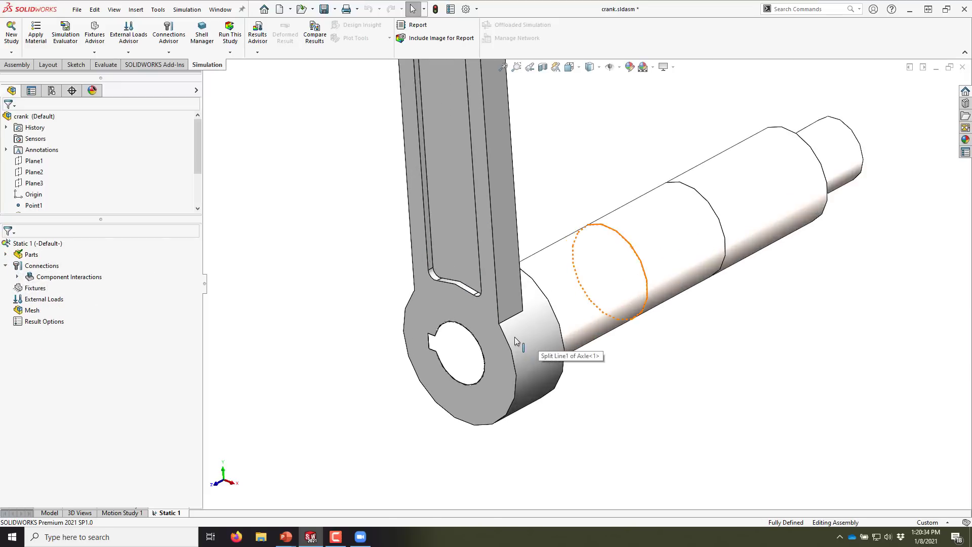
scroll(480, 344, "down", 4)
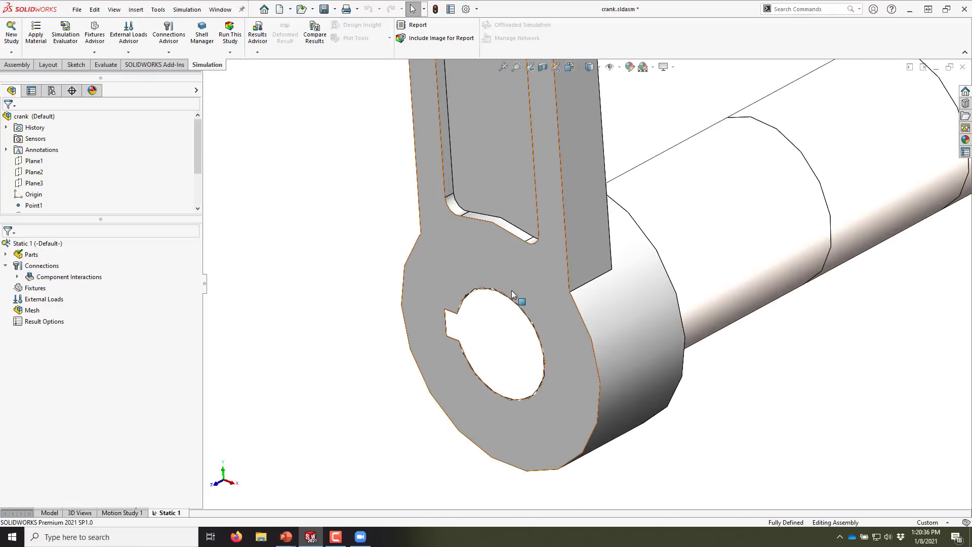
middle_click_drag(482, 317, 503, 283)
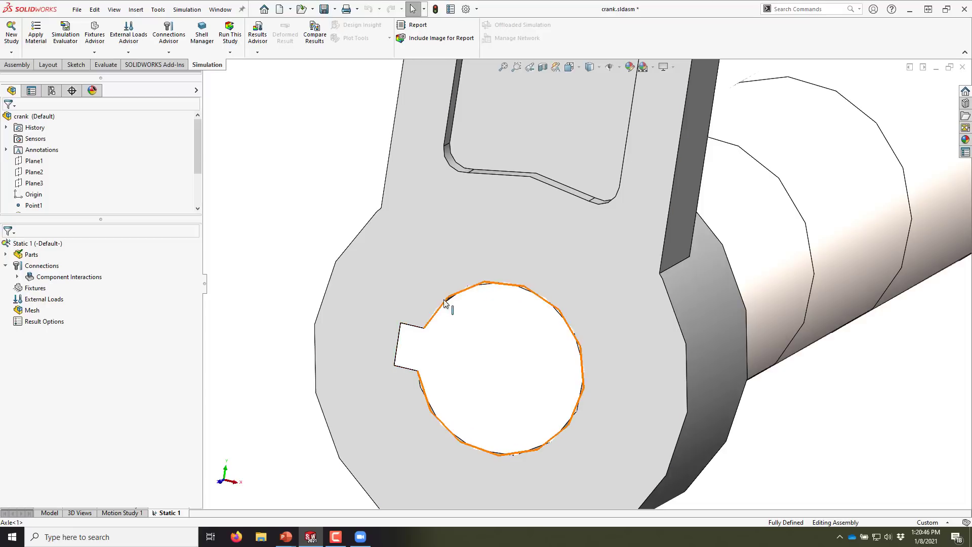
scroll(567, 349, "up", 5)
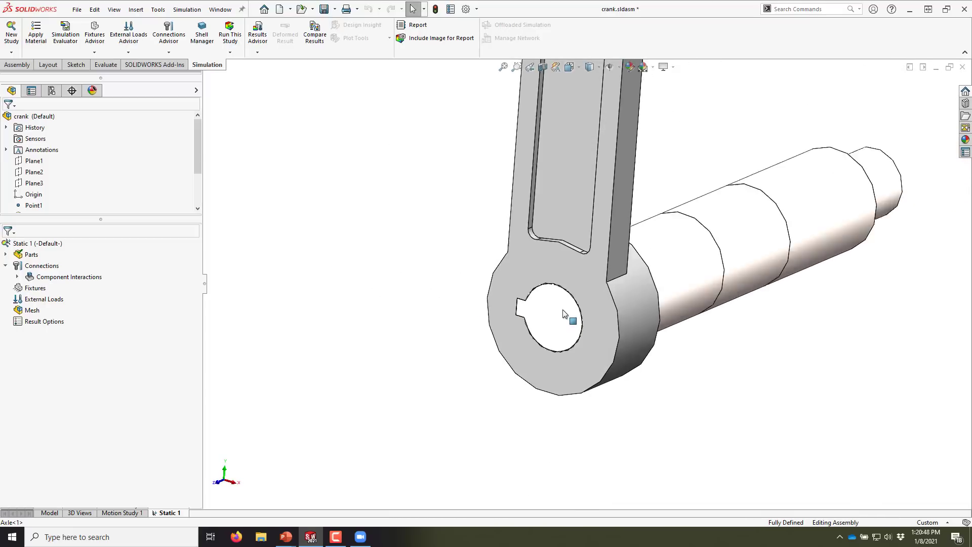
scroll(574, 311, "down", 2)
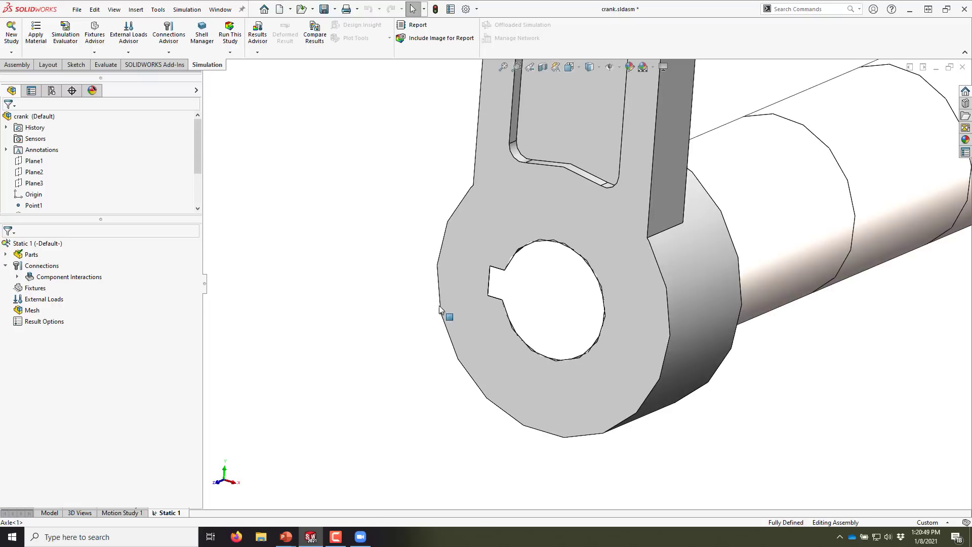
- List the study's component interactions and highlight the Global Interaction entry to check its contact type
left_click(17, 277)
left_click_drag(203, 285, 242, 285)
left_click(119, 288)
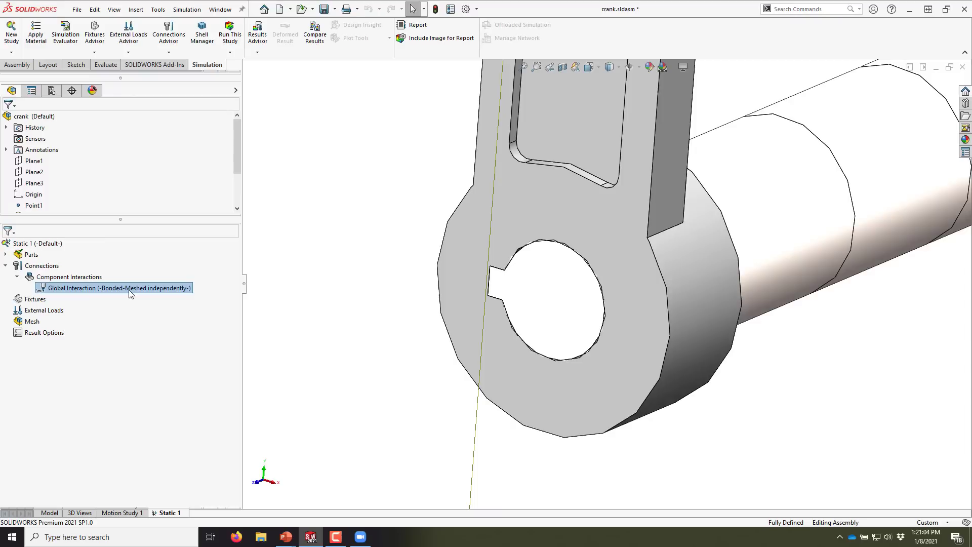
left_click(291, 287)
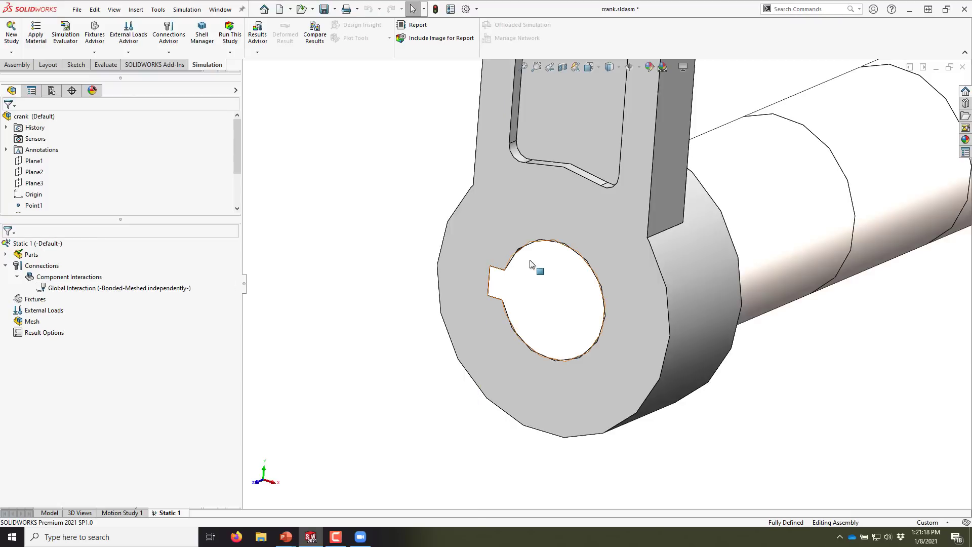
- Examine how the axle end fits in the crank arm's keyed hole, both close up and in the whole assembly
scroll(433, 276, "up", 3)
scroll(601, 281, "down", 2)
scroll(602, 282, "down", 2)
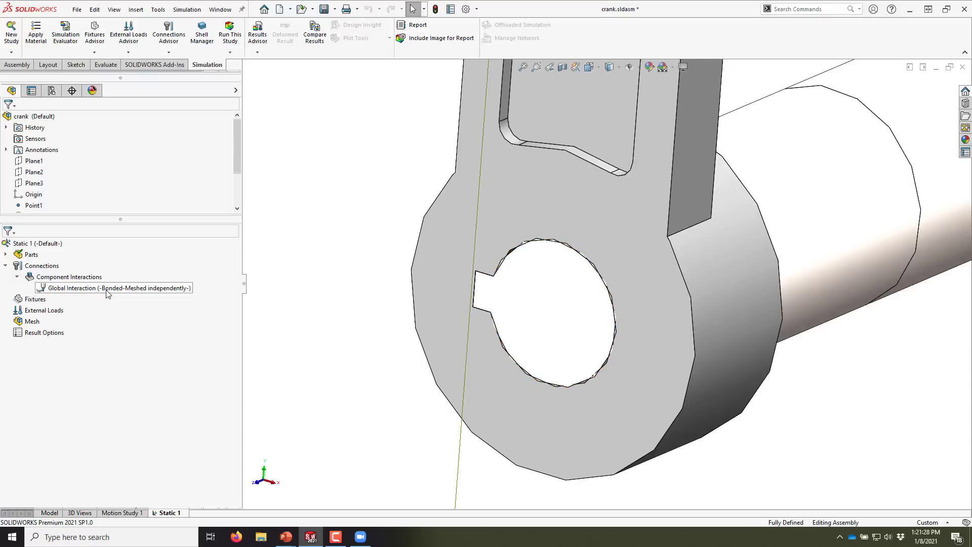
scroll(662, 243, "up", 10)
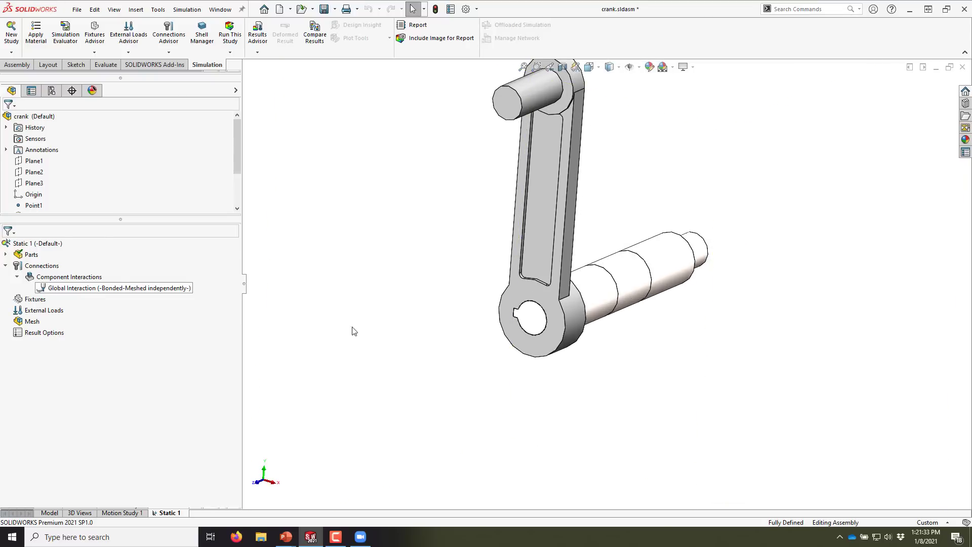
scroll(534, 319, "down", 8)
scroll(543, 287, "down", 2)
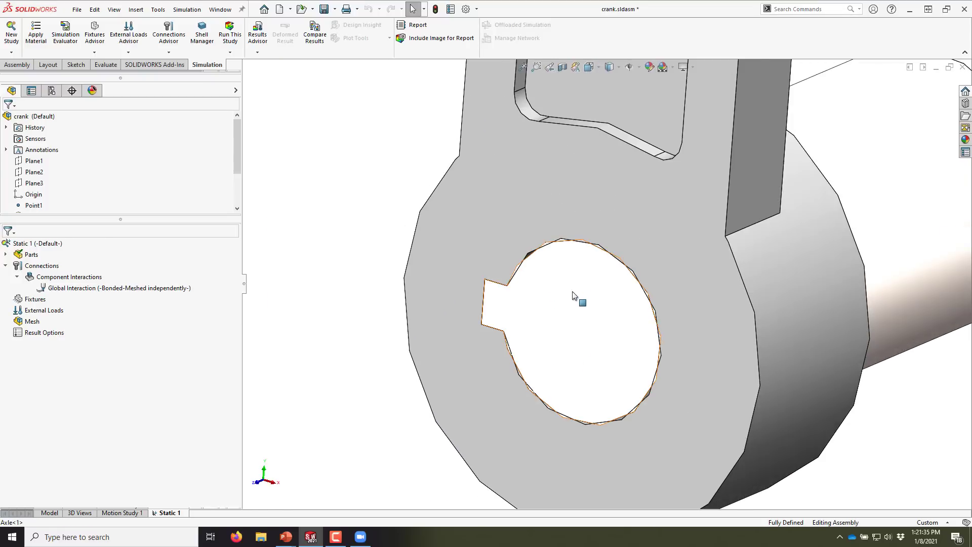
scroll(590, 286, "down", 4)
scroll(613, 285, "up", 12)
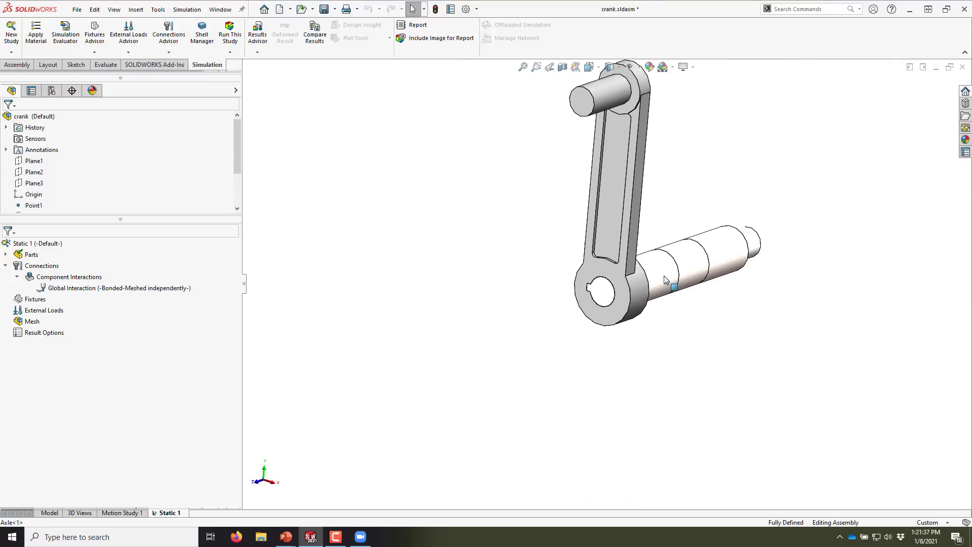
- Run Interference Detection on the whole crank assembly
left_click(112, 69)
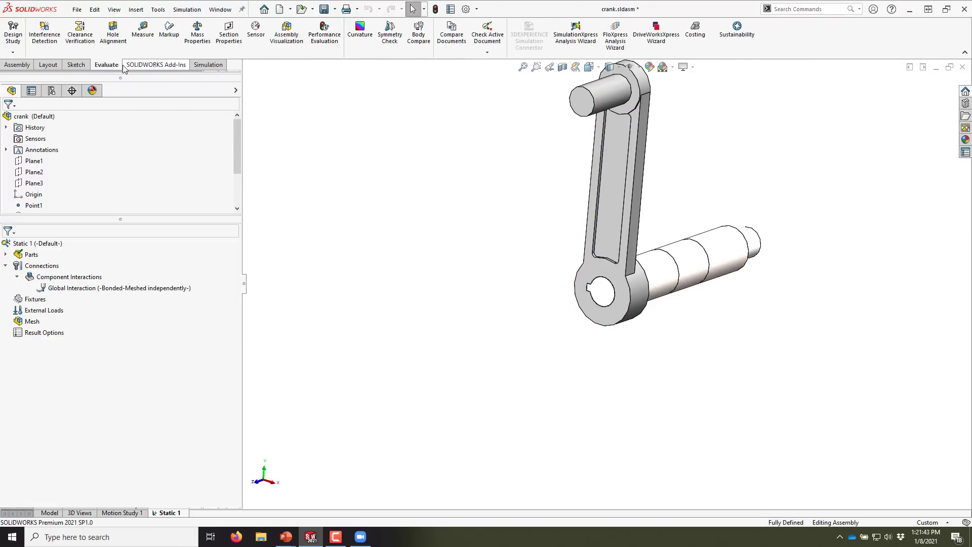
left_click(54, 44)
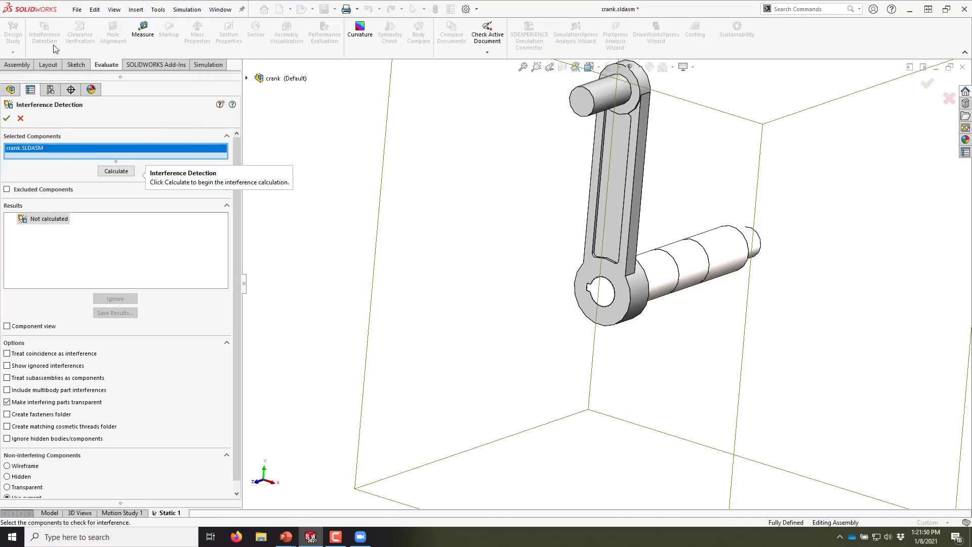
left_click(111, 172)
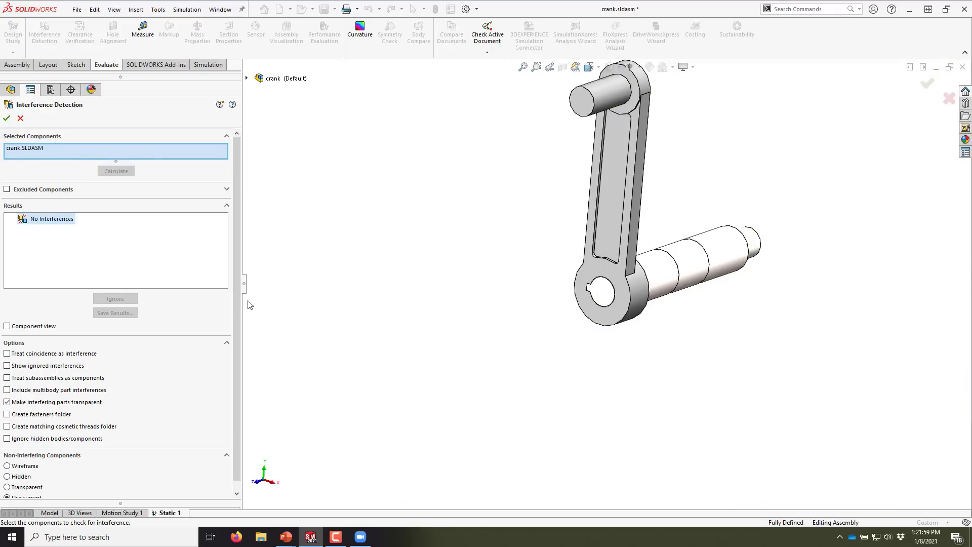
- Recalculate the interference check with coincidence treated as interference, examine the contact faces at the crank arm bore, and close the check
left_click(51, 355)
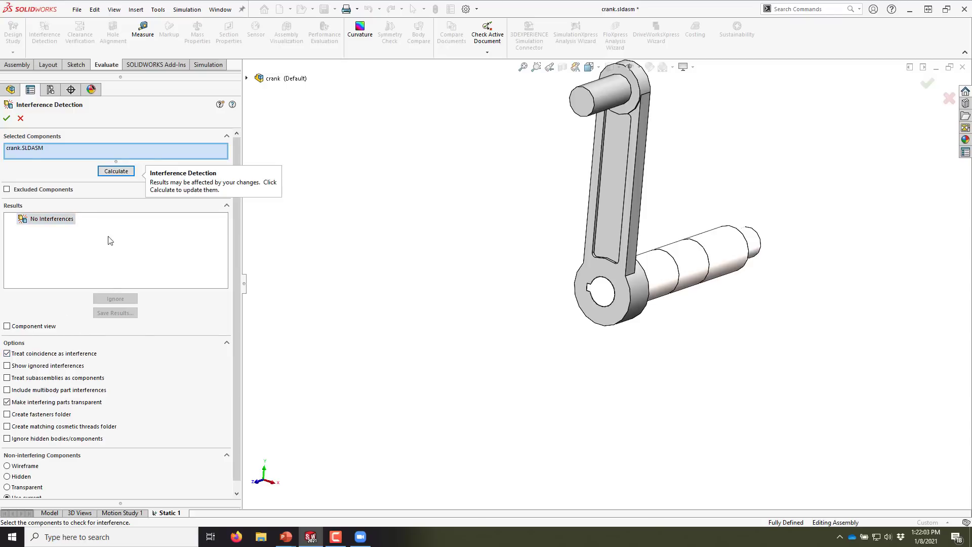
left_click(117, 173)
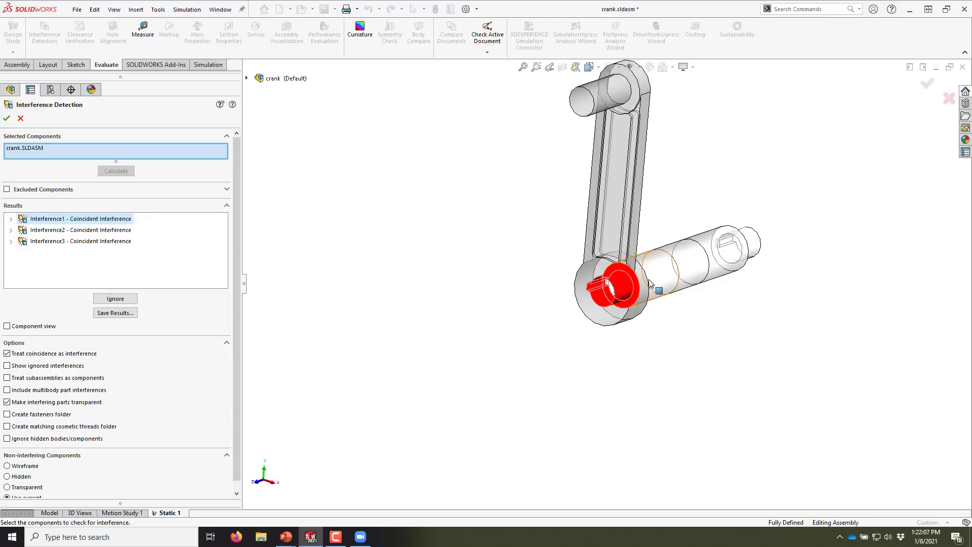
scroll(639, 286, "down", 4)
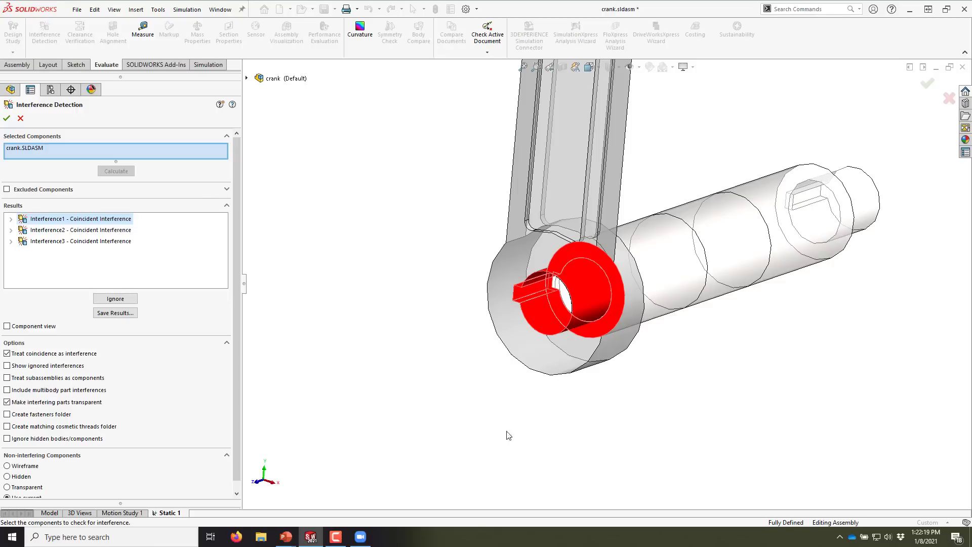
left_click(21, 119)
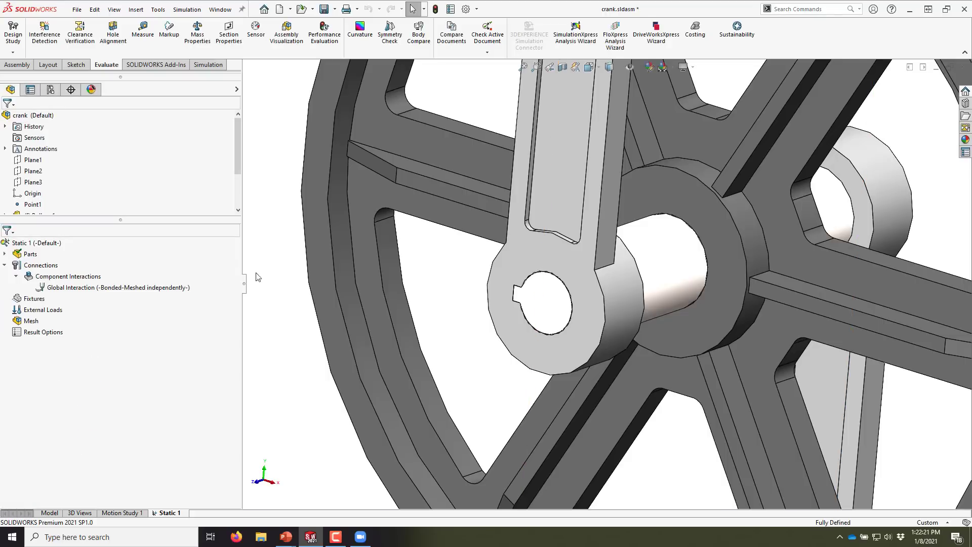
- Switch to the assembly model and back to the Static 1 study to show only the included parts again
scroll(560, 293, "up", 5)
scroll(627, 263, "down", 3)
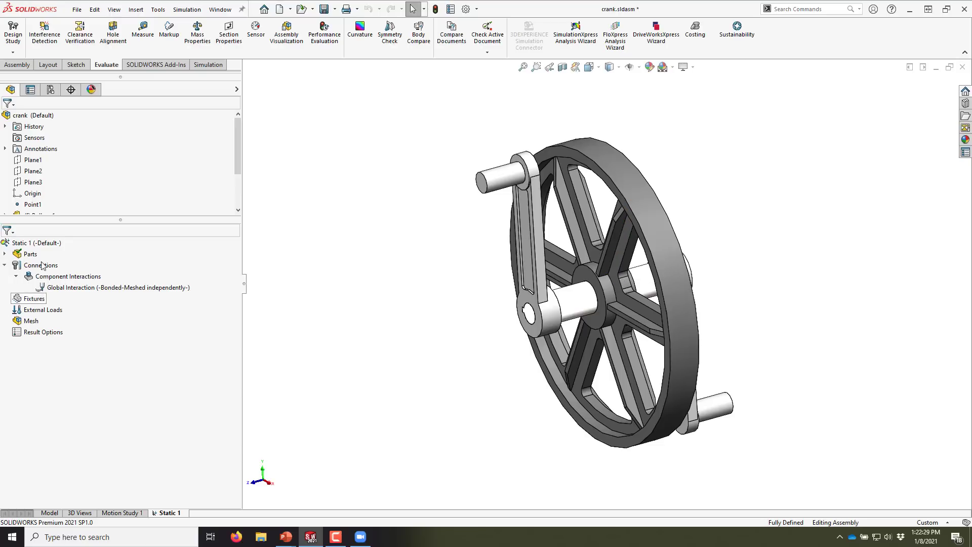
left_click(5, 254)
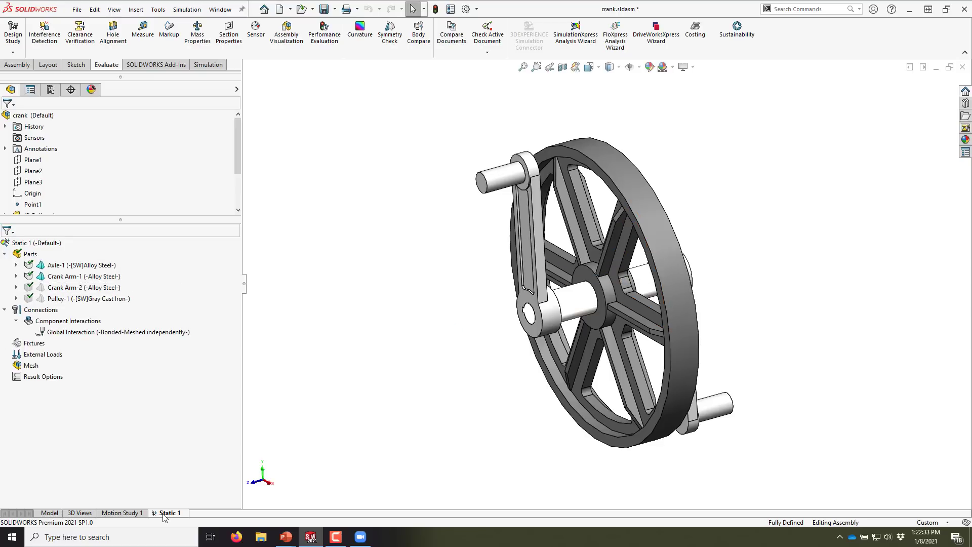
left_click(49, 513)
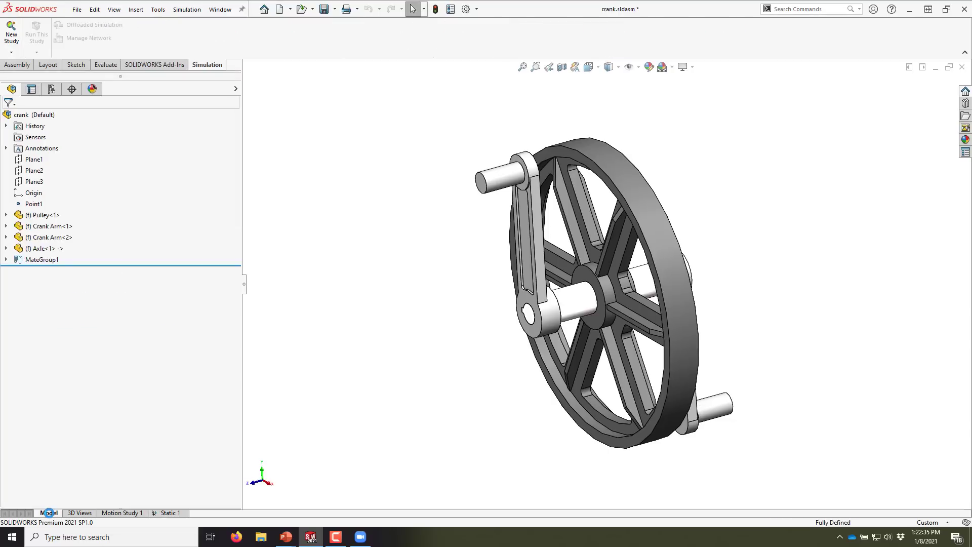
left_click(170, 513)
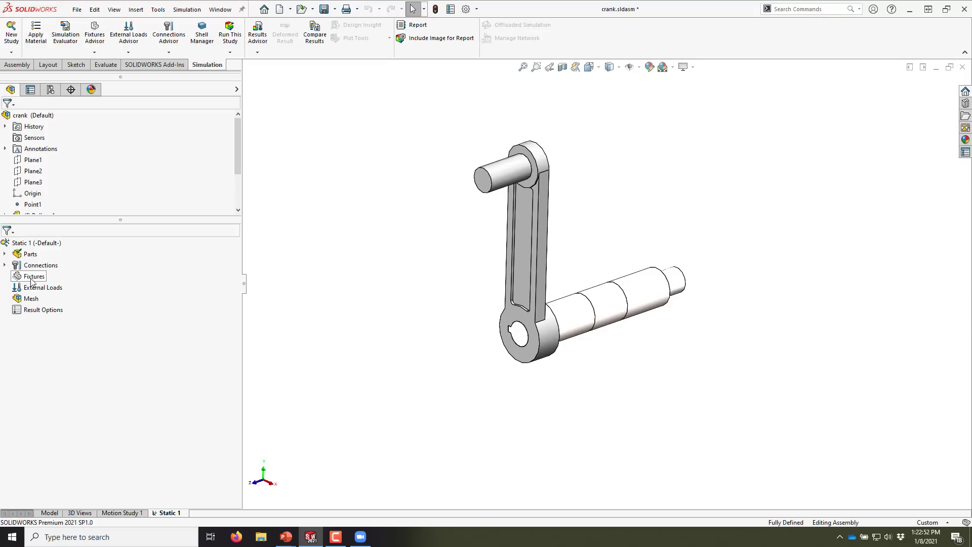
- Highlight the axle's middle split-line face and inspect it from both sides
scroll(618, 306, "down", 5)
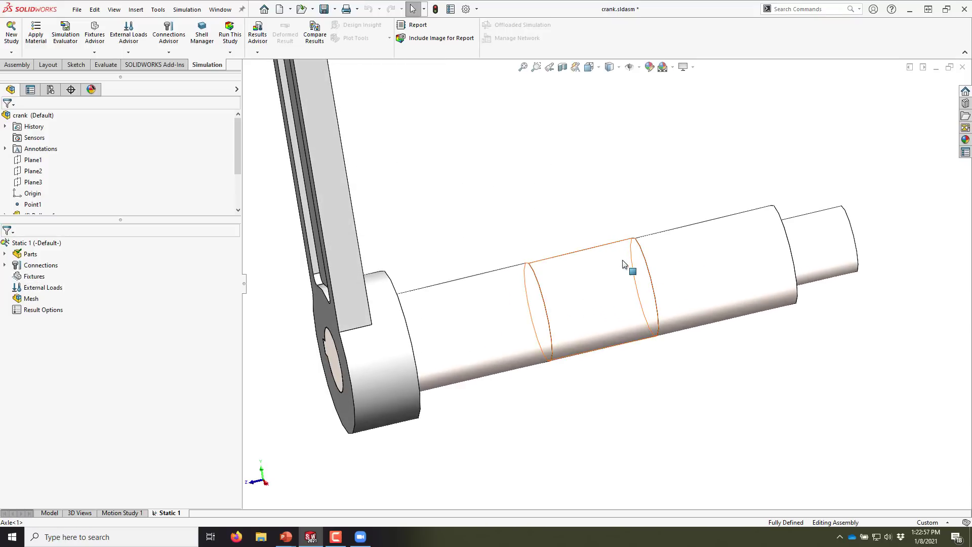
left_click(577, 284)
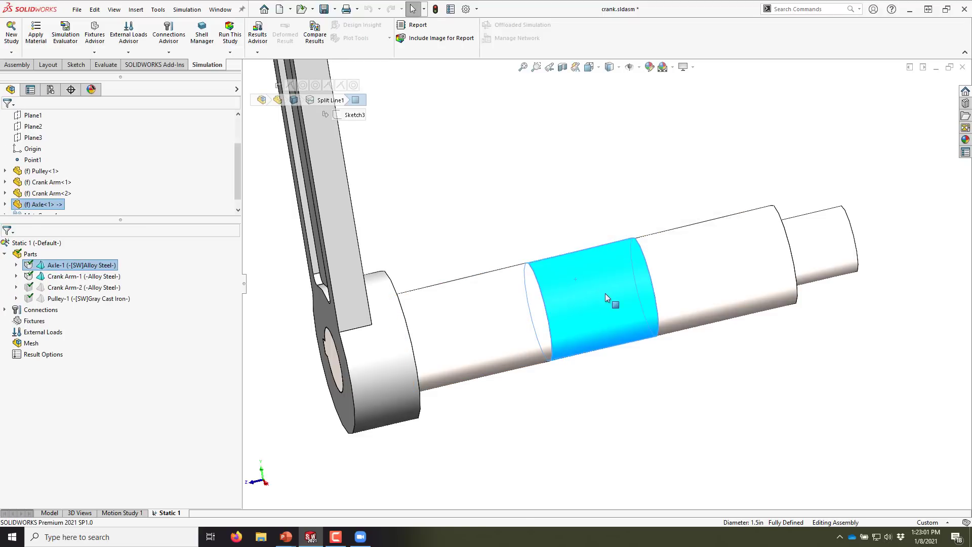
key("Escape")
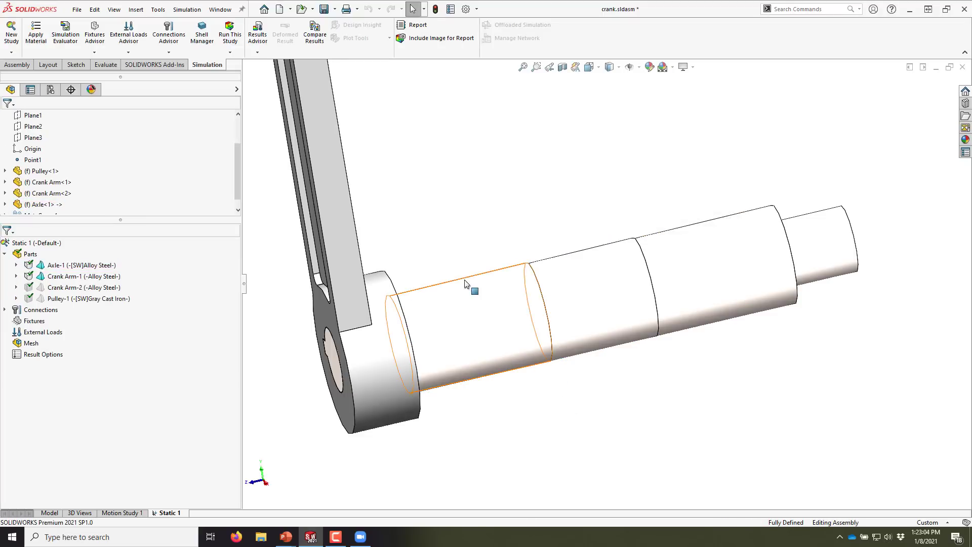
middle_click_drag(679, 269, 575, 202)
left_click(592, 284)
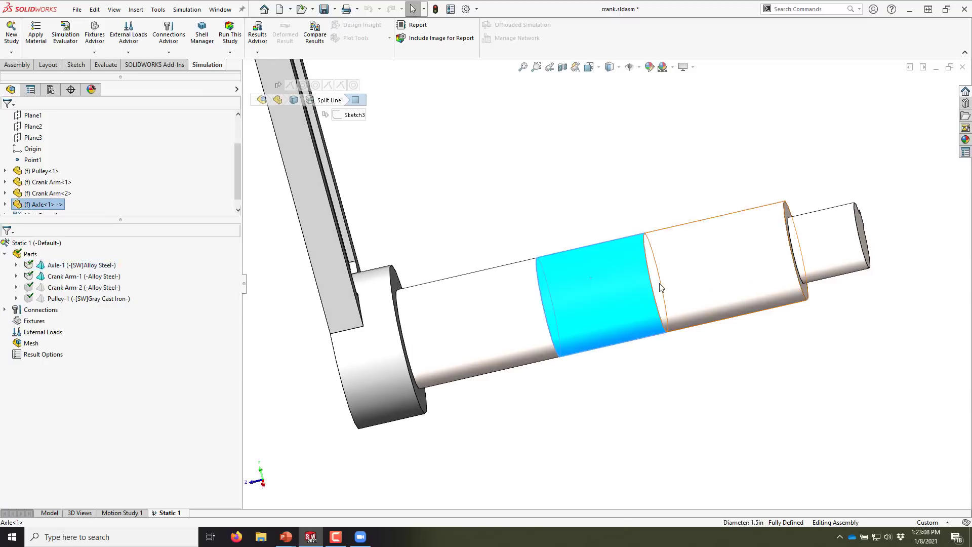
left_click(593, 297)
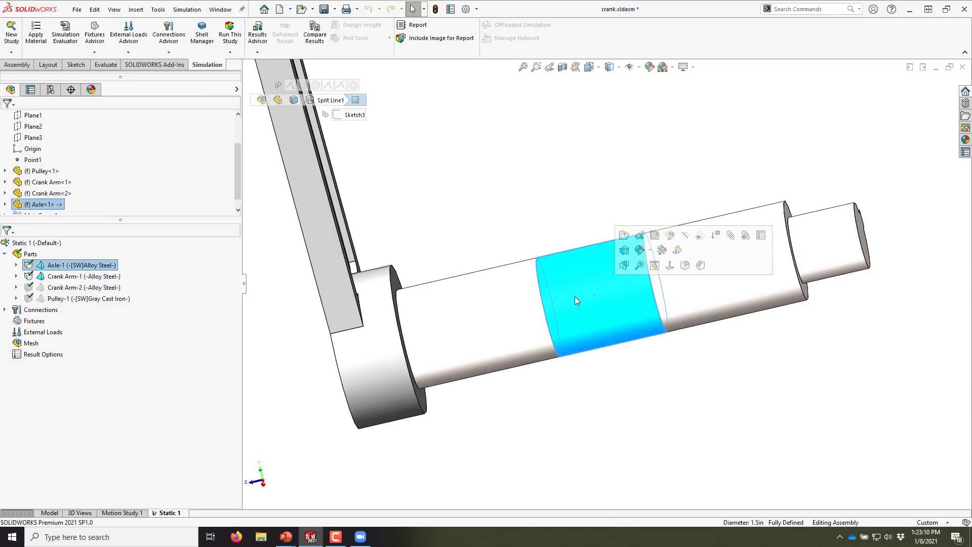
middle_click_drag(574, 298, 595, 304)
left_click(606, 391)
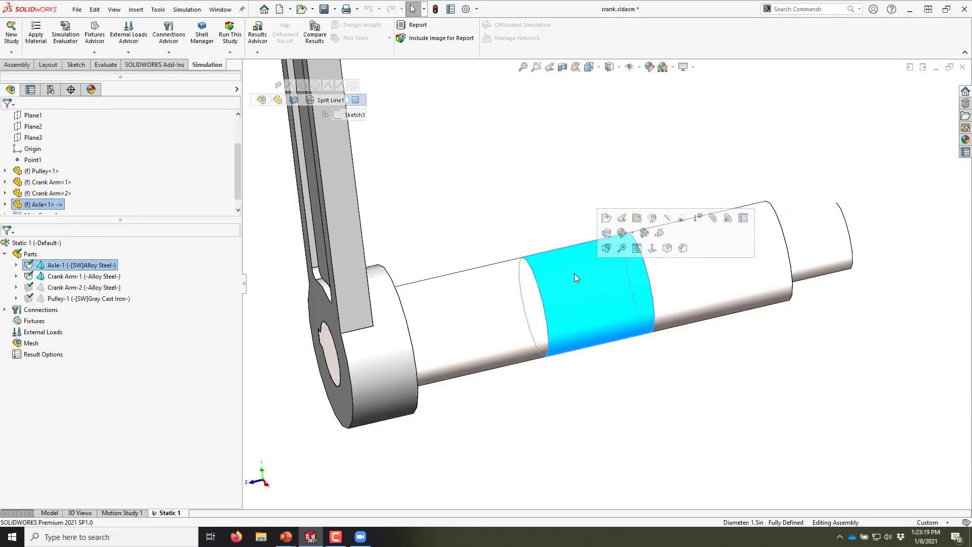
left_click(536, 200)
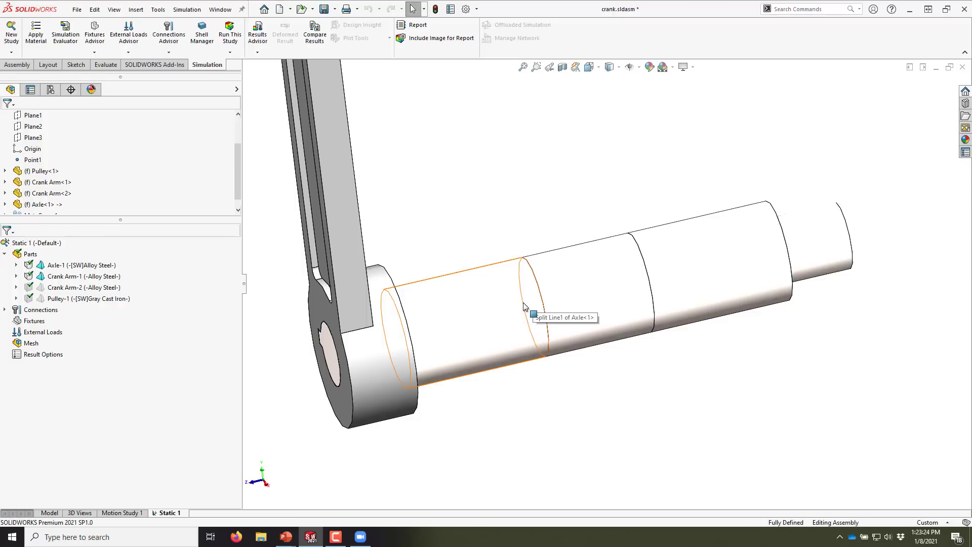
- Open the axle part from the assembly in its own window
right_click(524, 305)
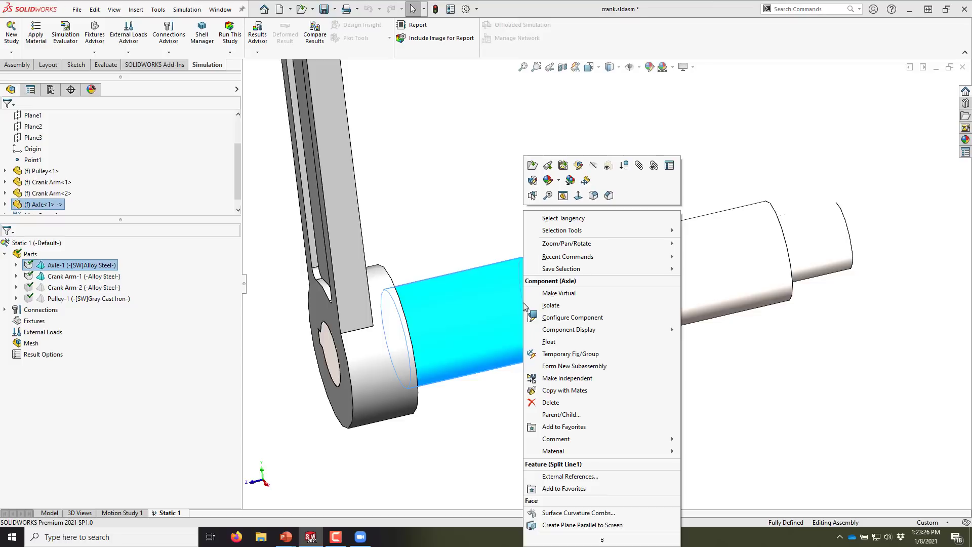
left_click(453, 220)
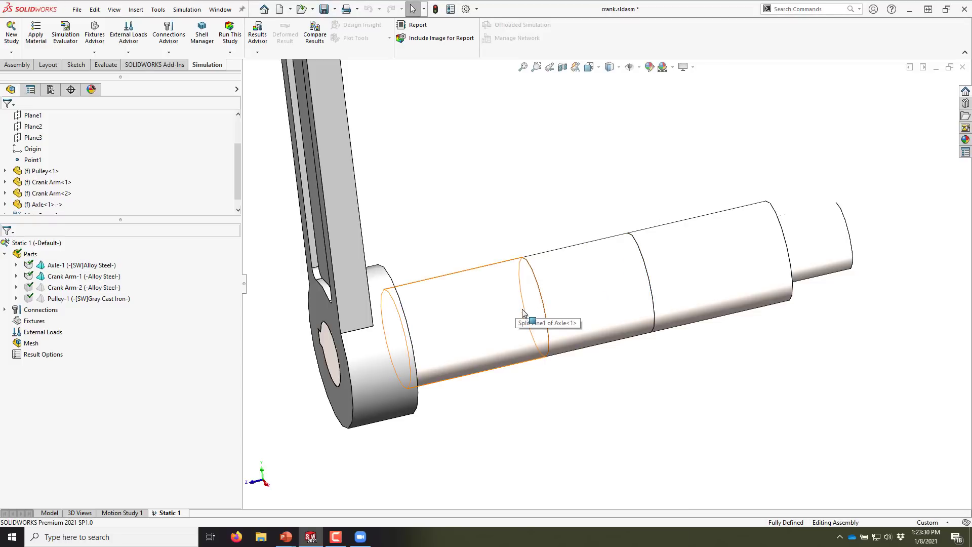
left_click(581, 266)
key("Escape")
right_click(503, 292)
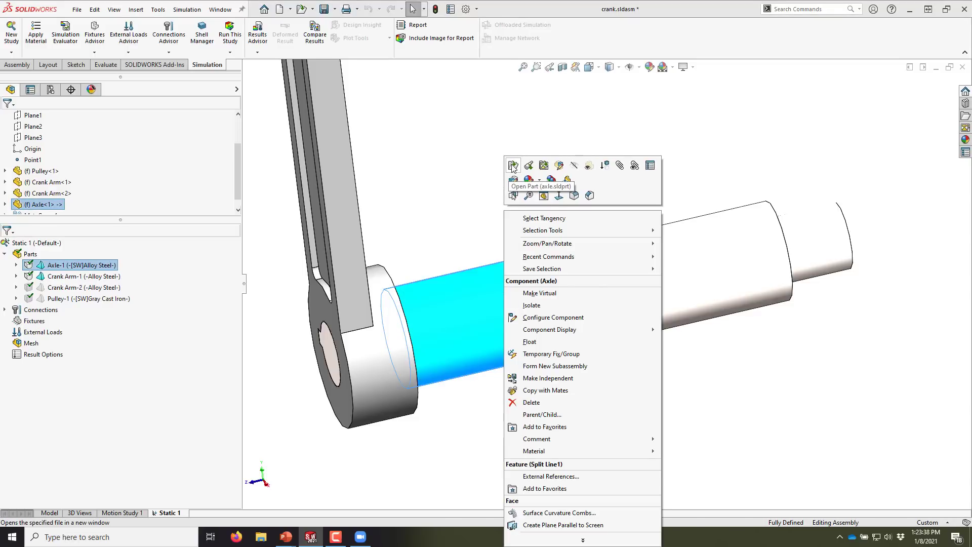
left_click(512, 166)
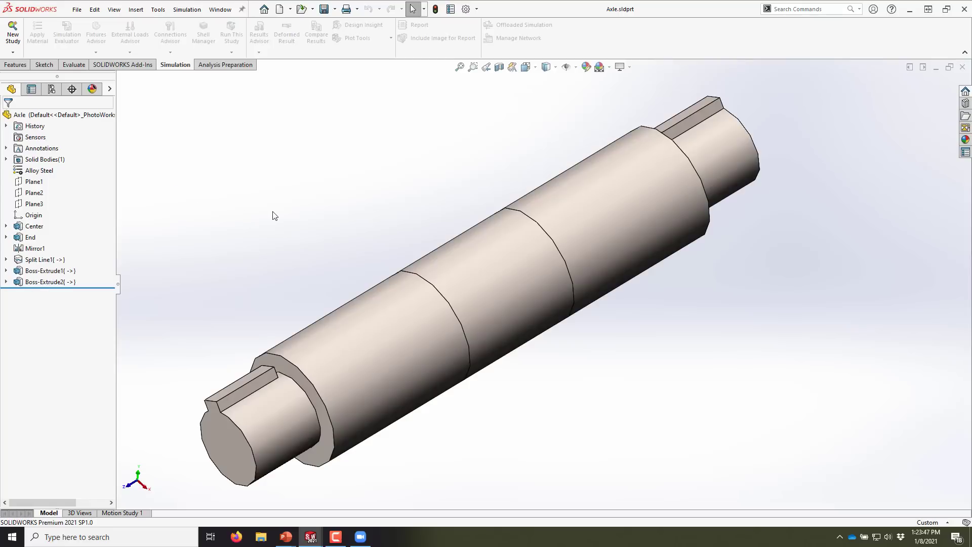
- Sketch a corner rectangle about 3.66 by 0.88 in on Plane2, crossing the axle between the middle split section and one shoulder
scroll(424, 210, "up", 4)
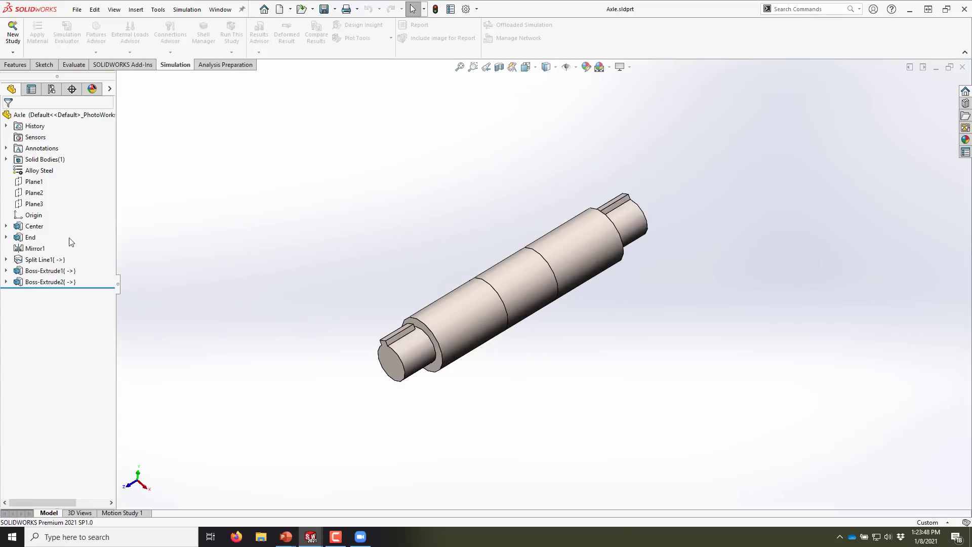
left_click(34, 196)
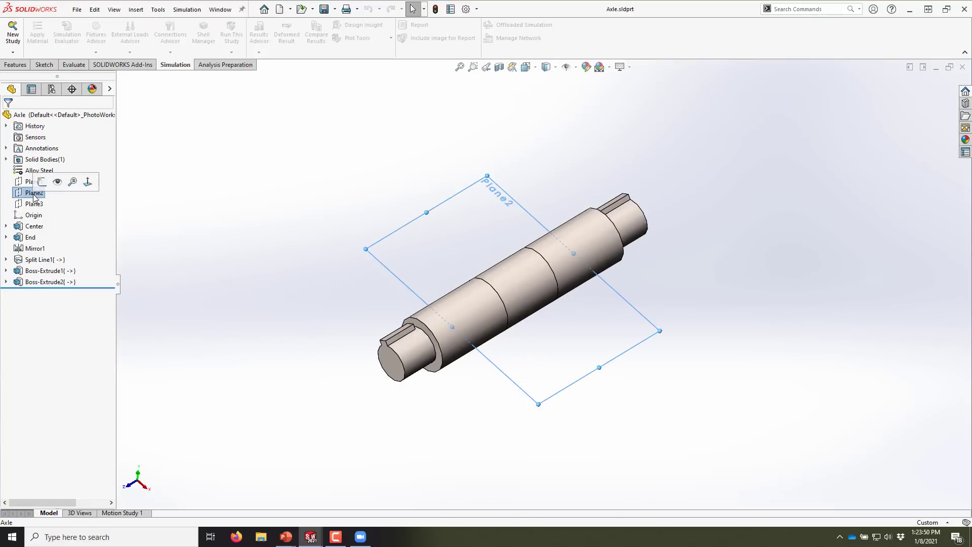
middle_click_drag(445, 232, 442, 251)
right_click(28, 193)
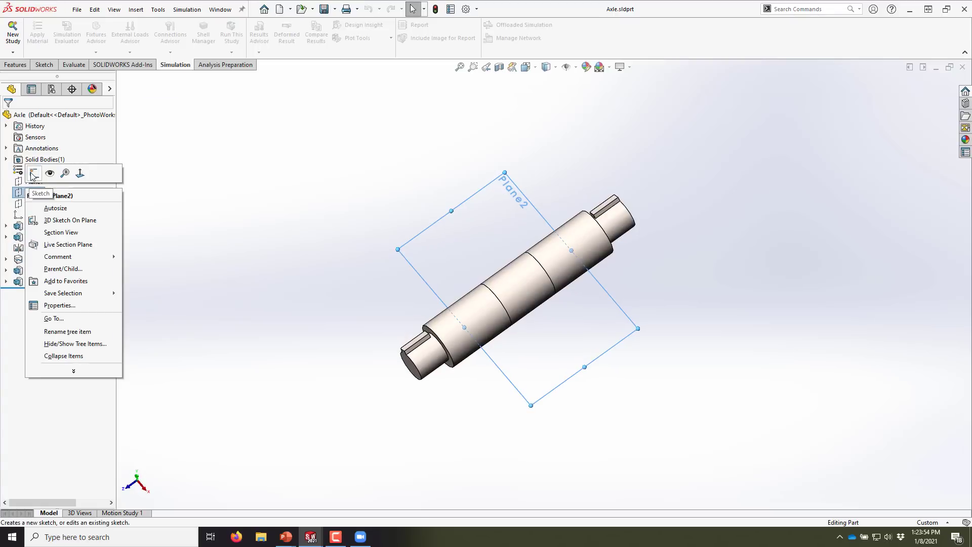
left_click(33, 174)
mouse_move(304, 248)
right_mouse_down()
mouse_move(310, 275)
mouse_move(324, 284)
right_mouse_up()
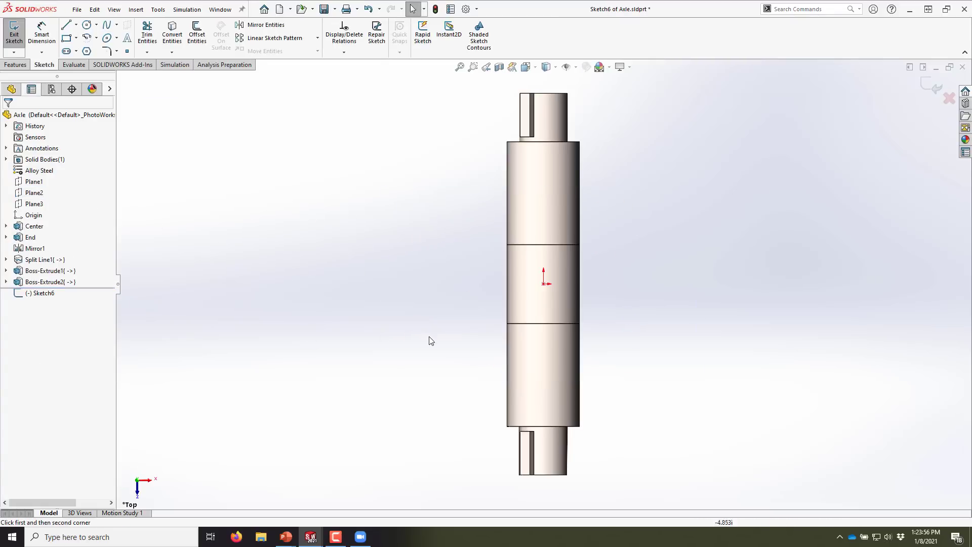
left_click(465, 353)
left_click(643, 396)
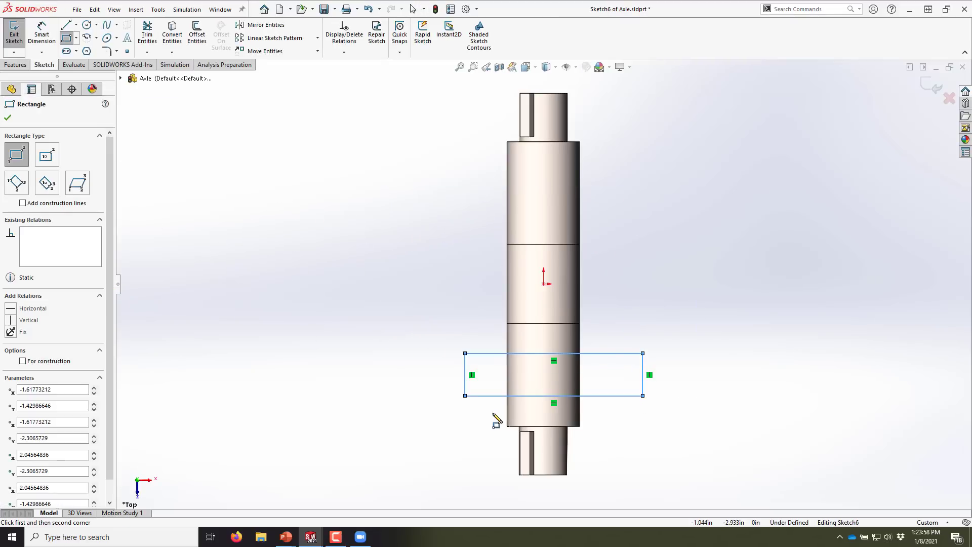
mouse_move(493, 414)
middle_mouse_down()
mouse_move(456, 251)
mouse_move(506, 341)
mouse_move(508, 421)
mouse_move(519, 216)
mouse_move(499, 250)
mouse_move(495, 358)
mouse_move(512, 304)
mouse_move(569, 272)
mouse_move(471, 202)
mouse_move(567, 259)
mouse_move(529, 324)
mouse_move(530, 222)
mouse_move(759, 156)
middle_mouse_up()
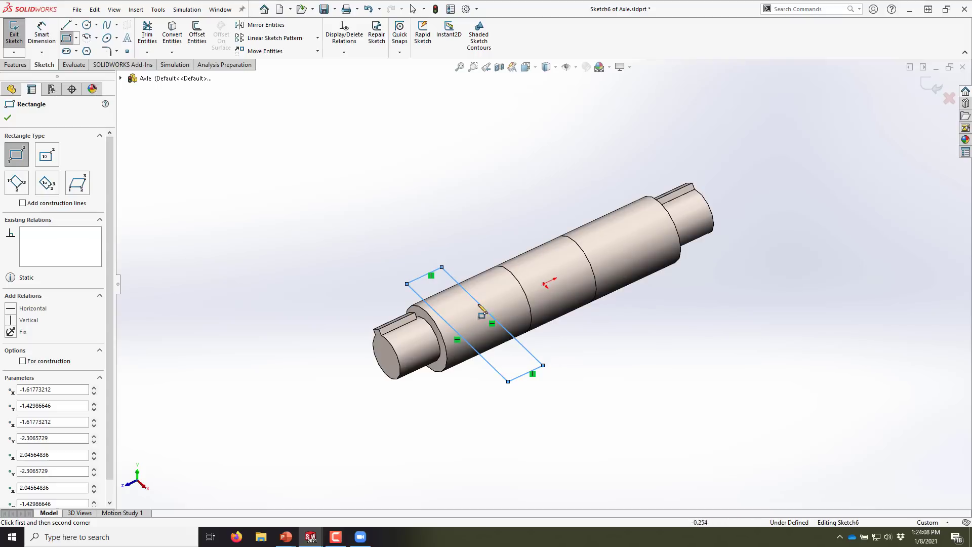
- Create a projection split line from the current rectangle sketch on the axle's cylindrical face beside the middle section
scroll(482, 311, "down", 3)
mouse_move(490, 327)
middle_mouse_down()
mouse_move(473, 217)
mouse_move(476, 299)
middle_mouse_up()
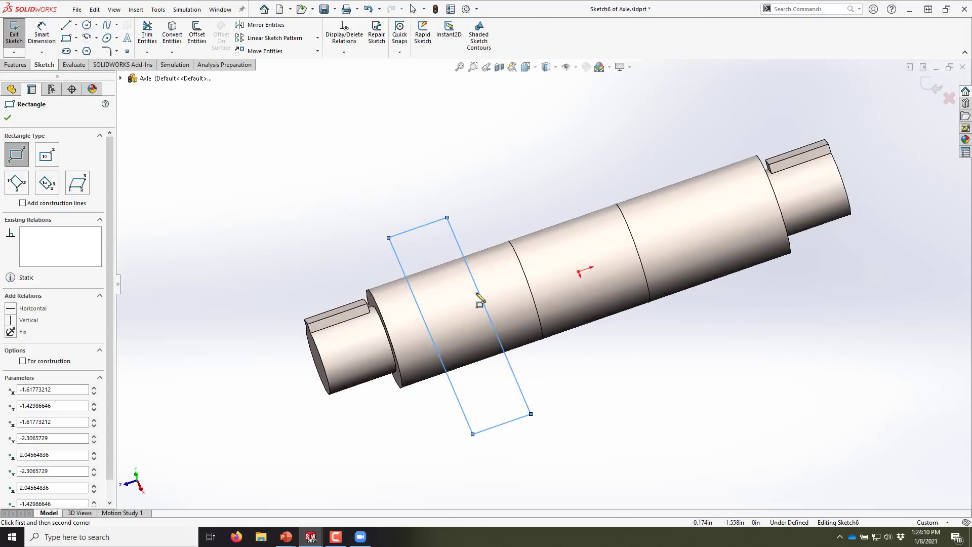
left_click(134, 9)
mouse_move(163, 130)
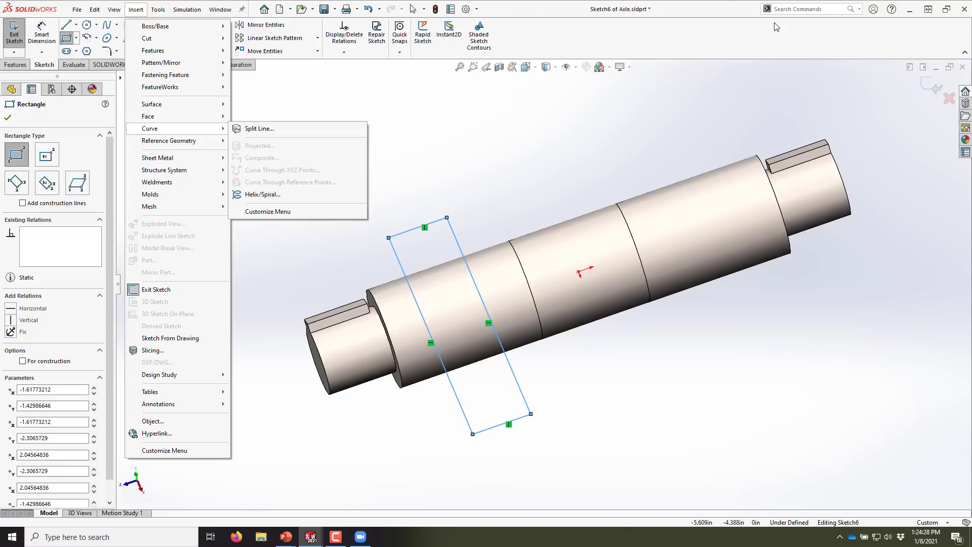
left_click(290, 130)
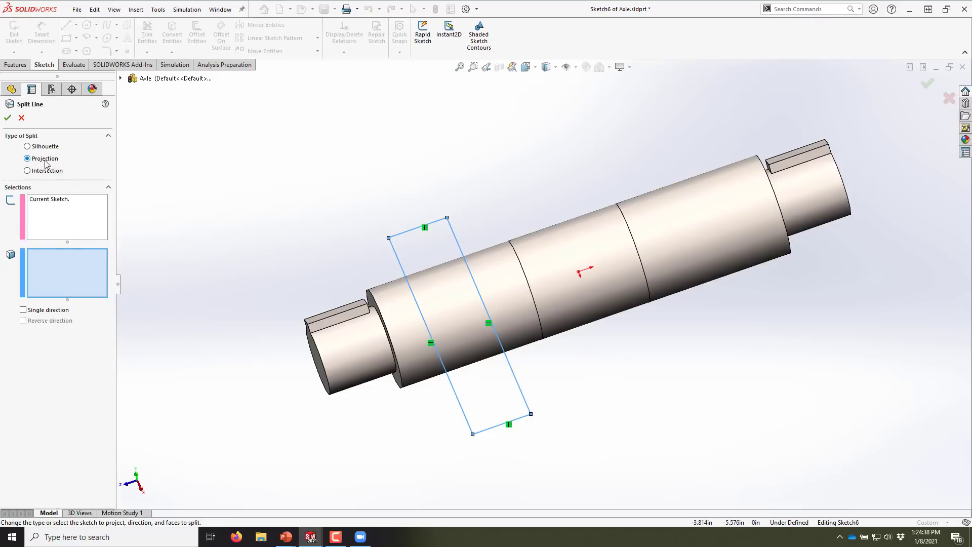
left_click(466, 294)
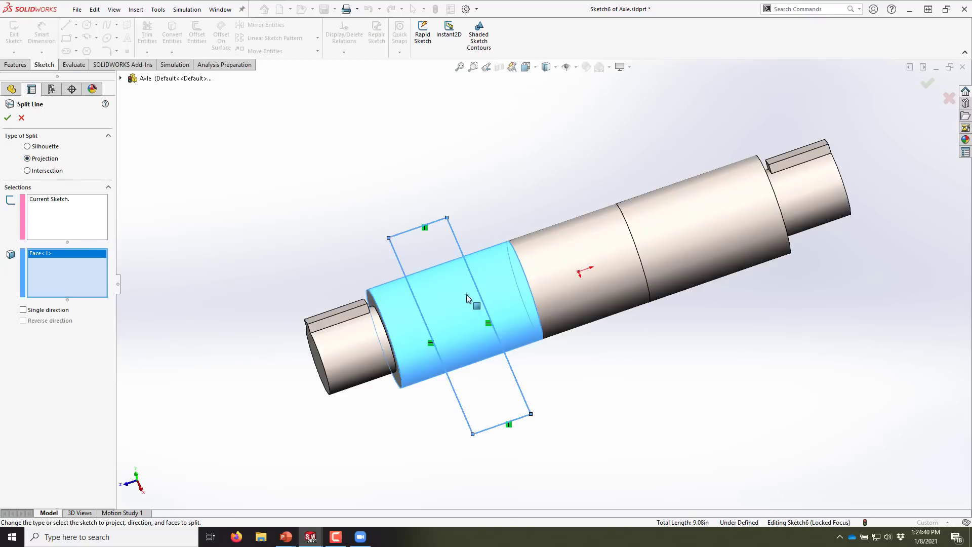
left_click(7, 118)
- Highlight the newly split band on the axle and examine the separated faces around it
left_click(480, 320)
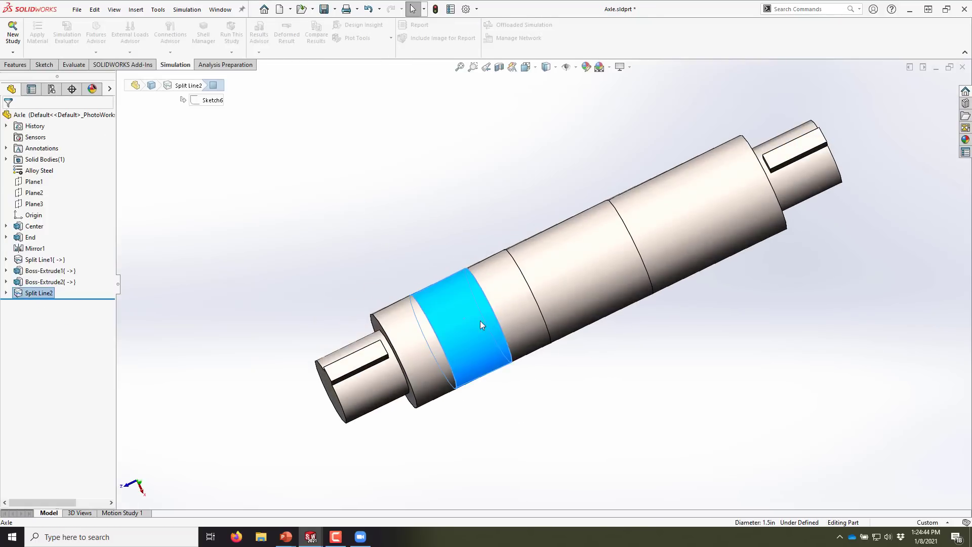
left_click(517, 414)
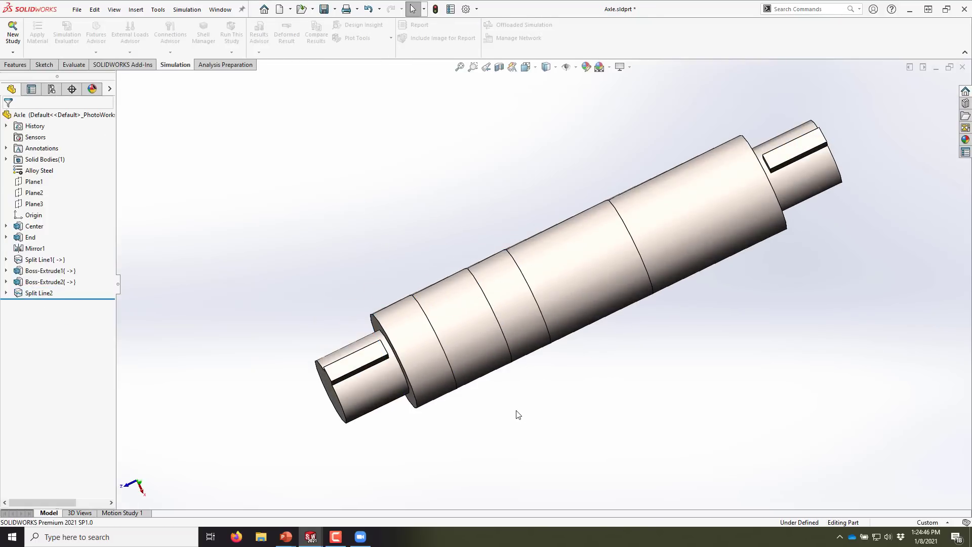
middle_click_drag(520, 387, 514, 332)
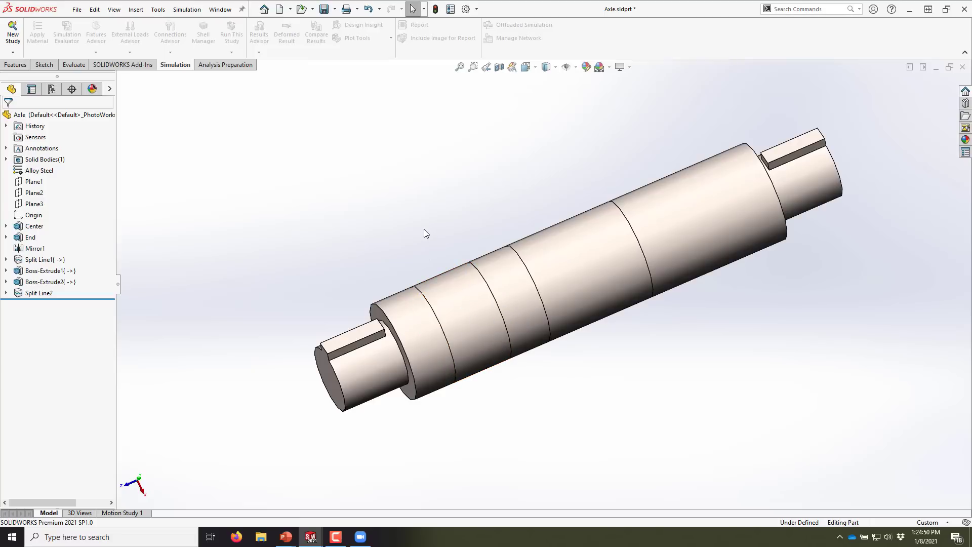
left_click(488, 313)
left_click(524, 409)
- Delete the Split Line2 feature and its leftover rectangle sketch from the axle part
left_click(50, 294)
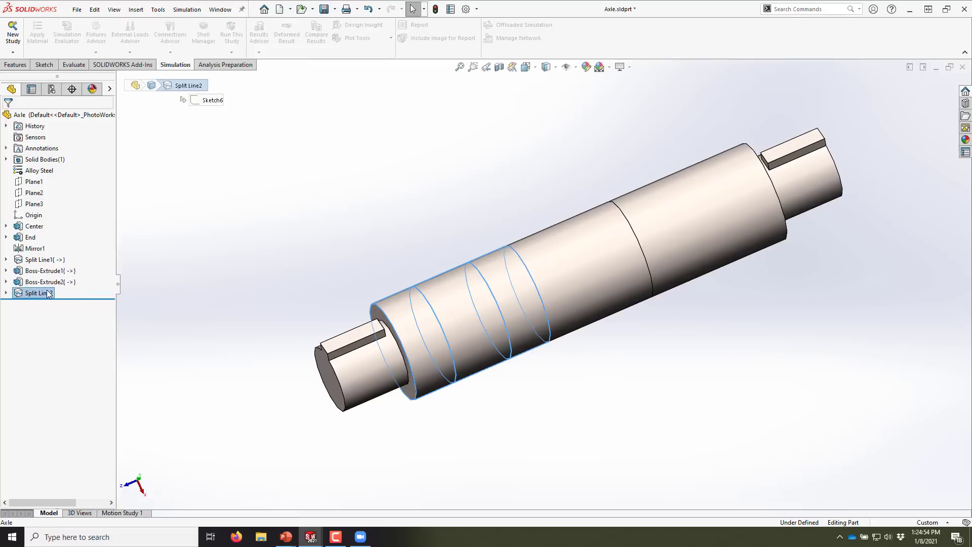
key("Delete")
key("Return")
left_click(49, 293)
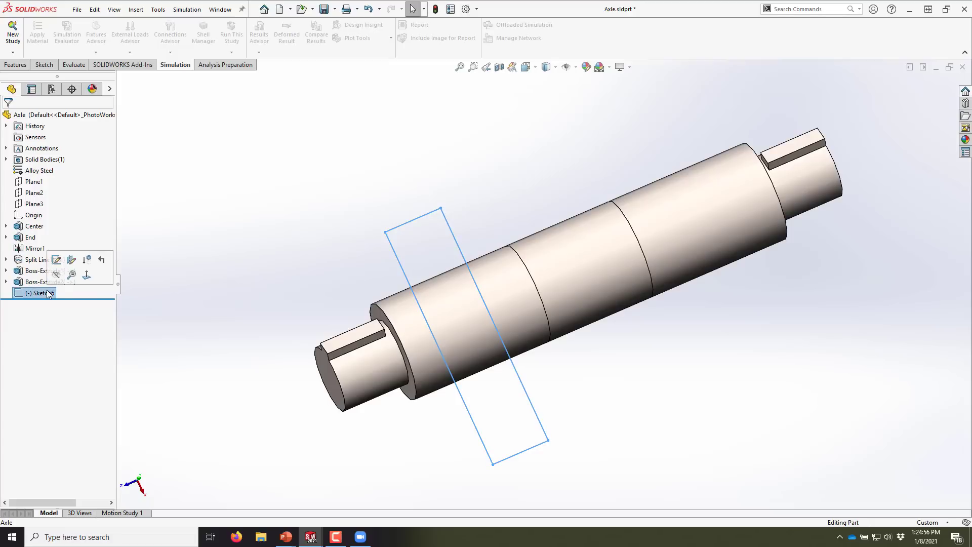
key("Delete")
key("Return")
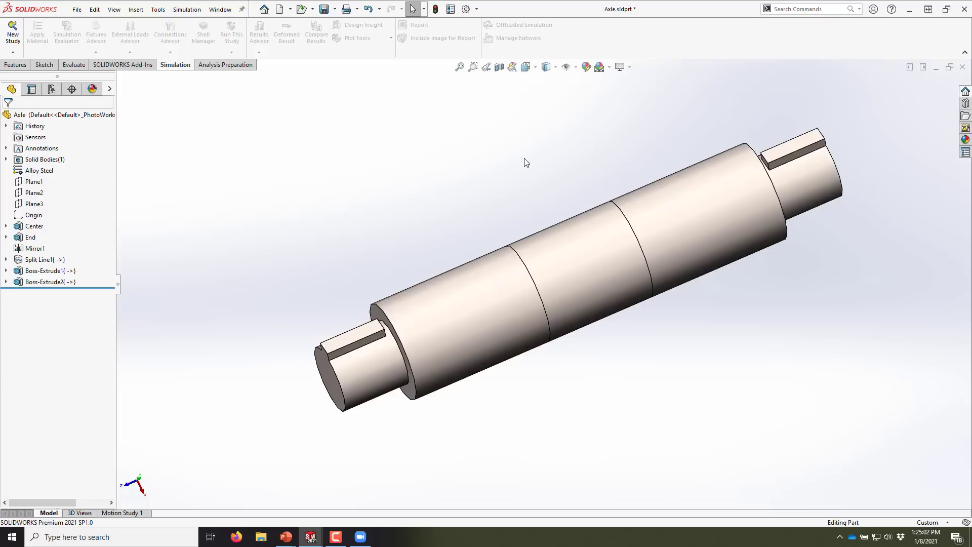
- Save and close the axle part, rebuilding the crank assembly on return, and reopen the Static 1 study
left_click(324, 9)
left_click(961, 67)
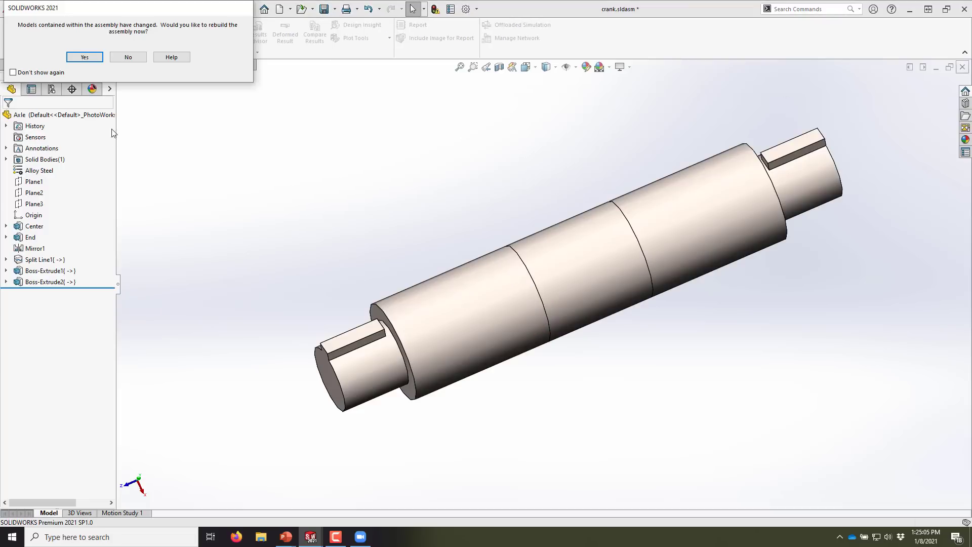
left_click(85, 57)
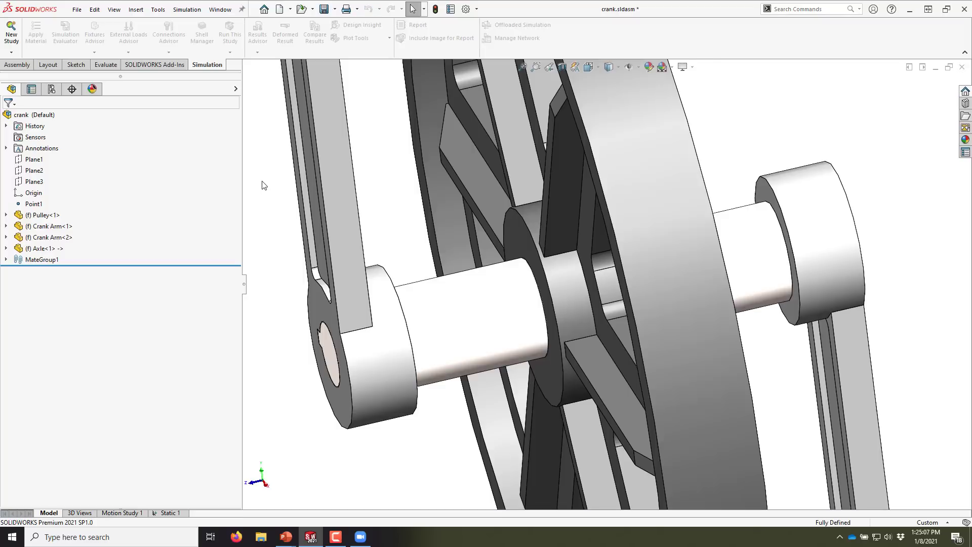
left_click(171, 512)
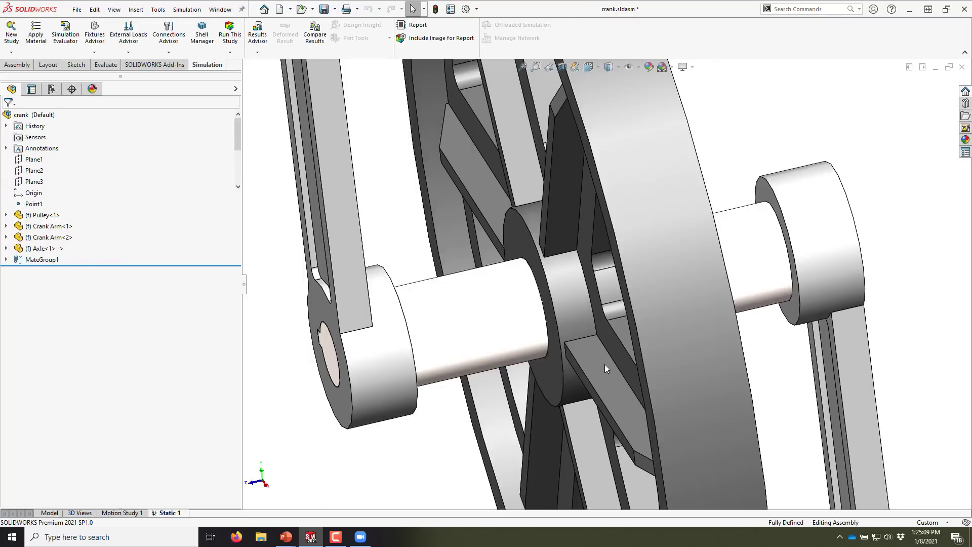
- Apply a Fixed Geometry fixture to the axle's middle split-line face
scroll(608, 290, "down", 2)
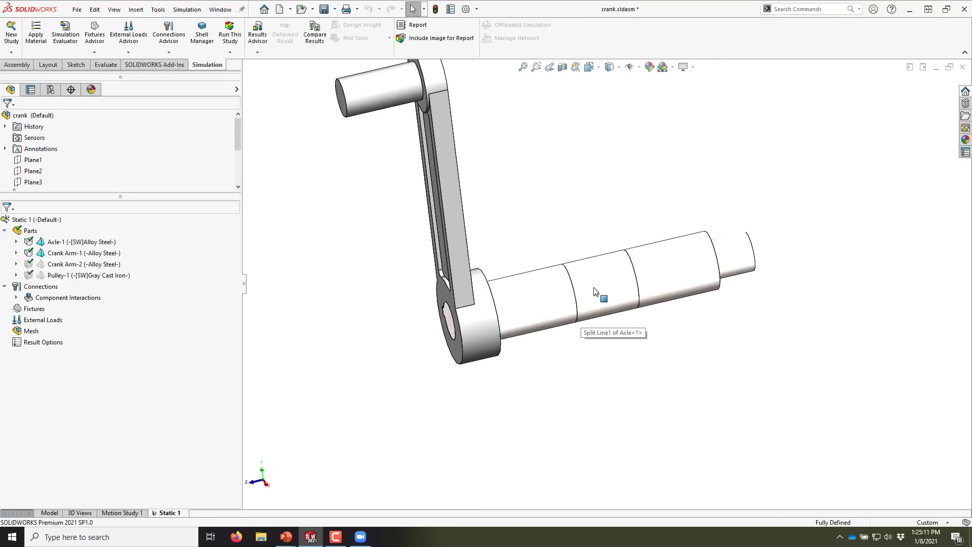
scroll(598, 297, "down", 2)
right_click(33, 309)
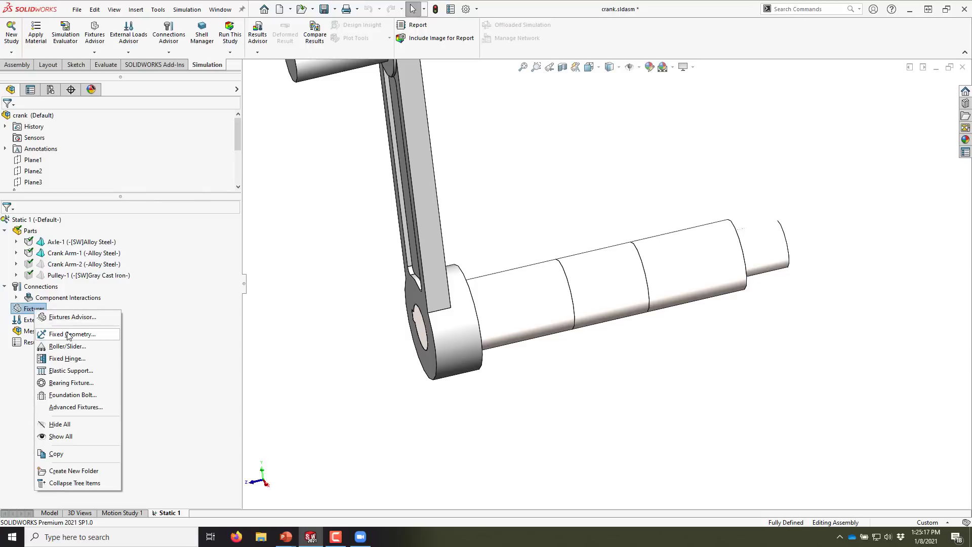
left_click(69, 336)
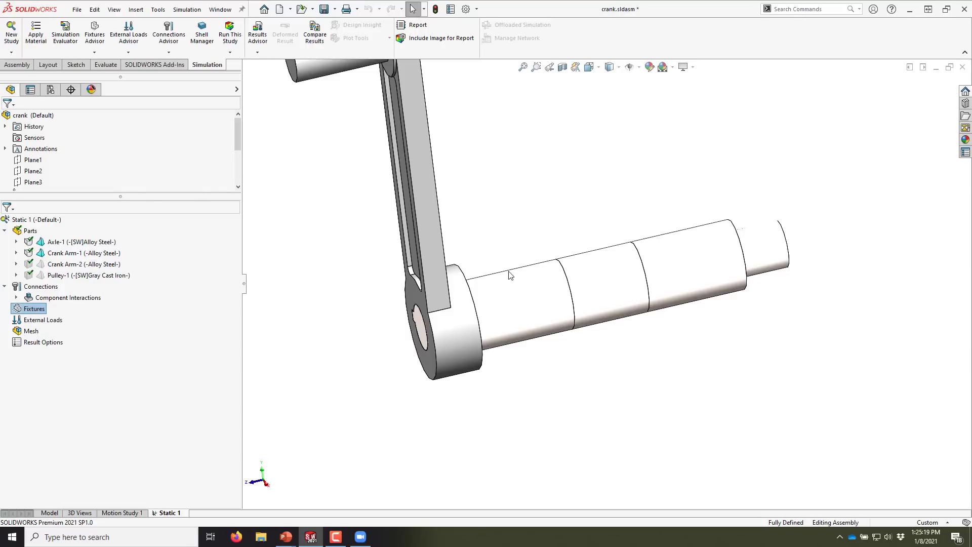
left_click(603, 283)
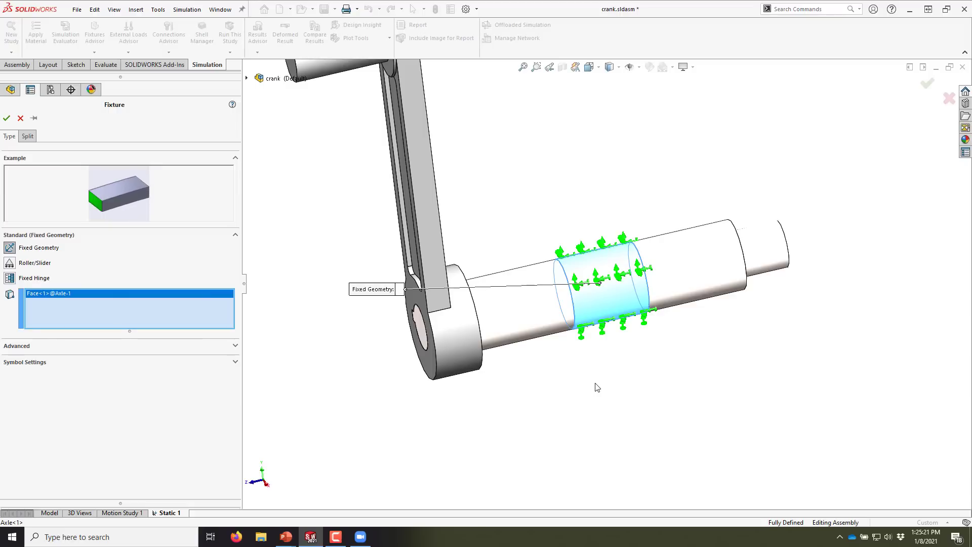
scroll(614, 290, "up", 3)
scroll(611, 209, "up", 1)
scroll(606, 215, "down", 3)
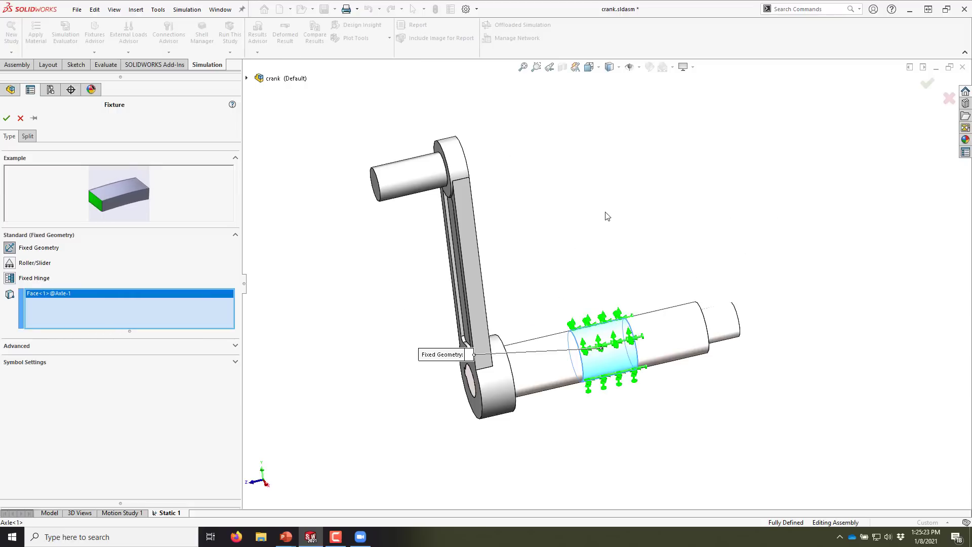
middle_click_drag(606, 215, 593, 208)
left_click(435, 130)
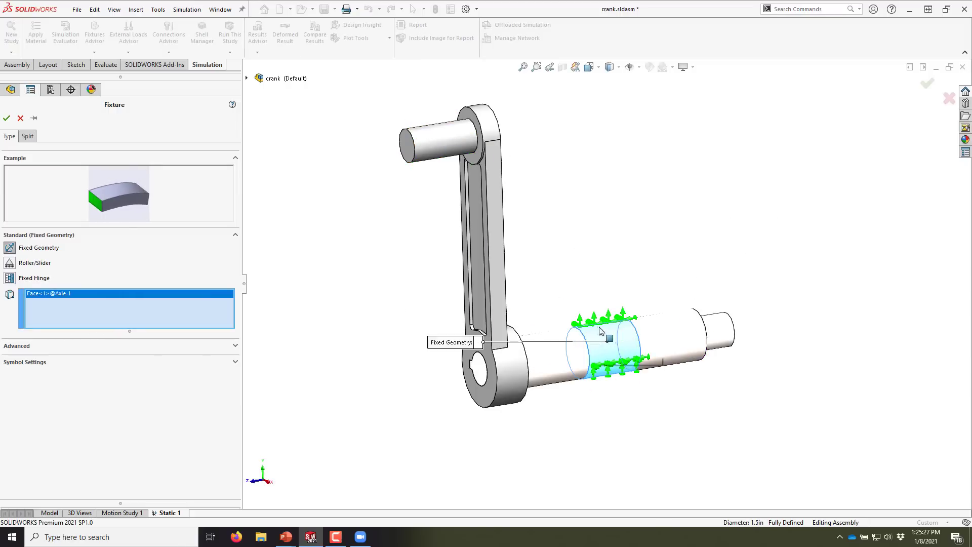
left_click(7, 119)
- Start a force load in the study and assign it to the cylindrical face of the crank arm's top pin
middle_click_drag(500, 181, 533, 189)
left_click(441, 157)
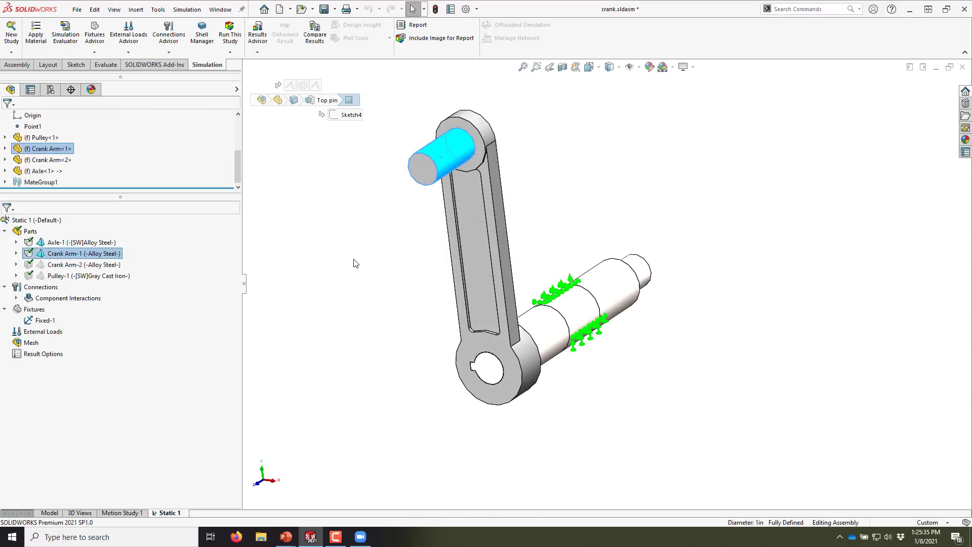
left_click(362, 250)
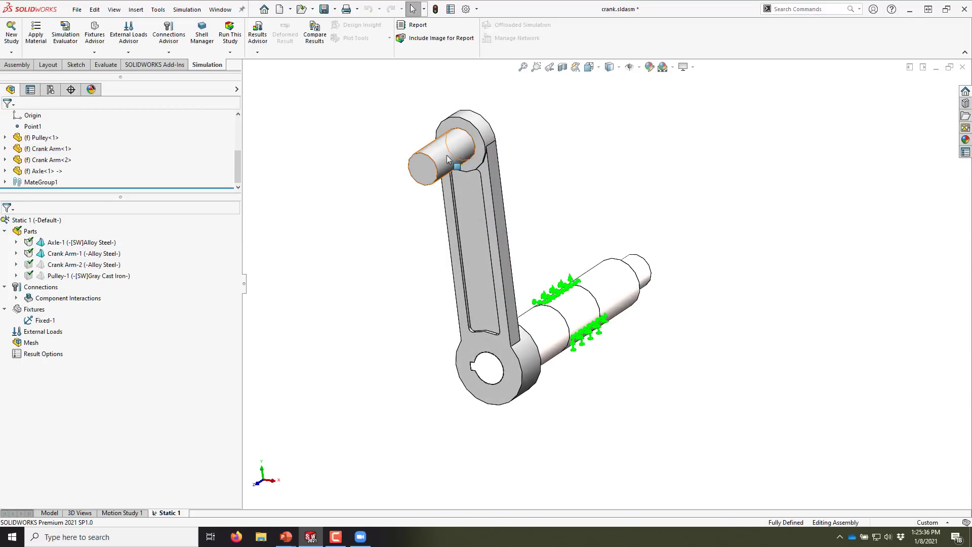
right_click(22, 334)
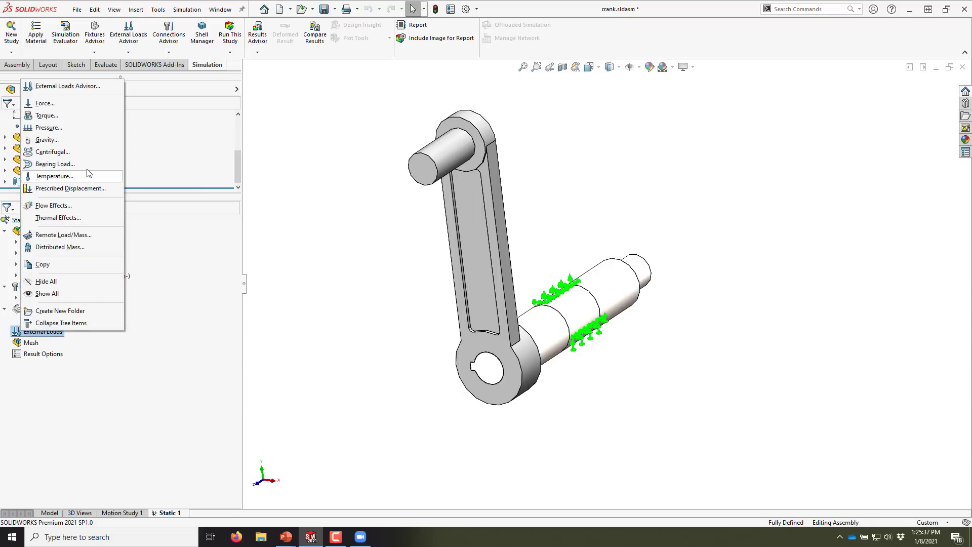
left_click(68, 107)
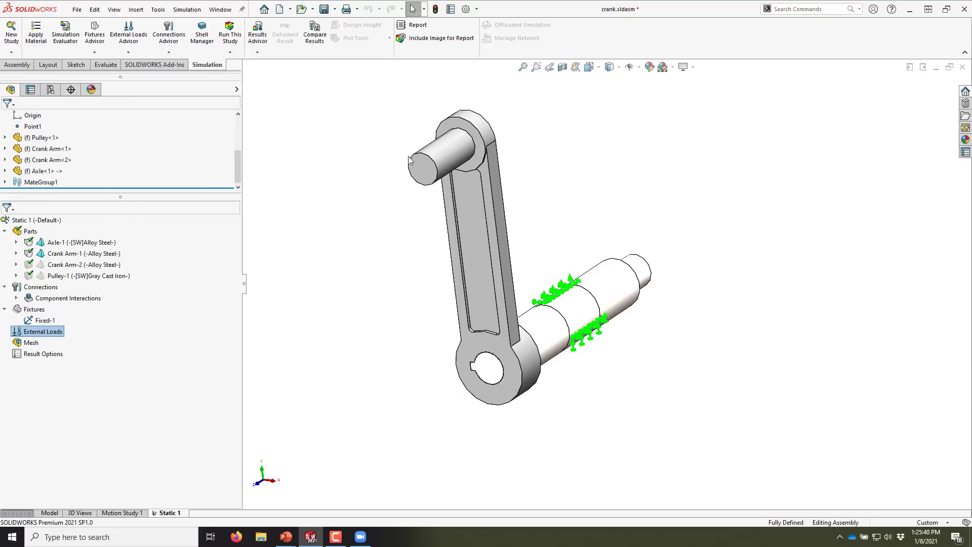
left_click(445, 158)
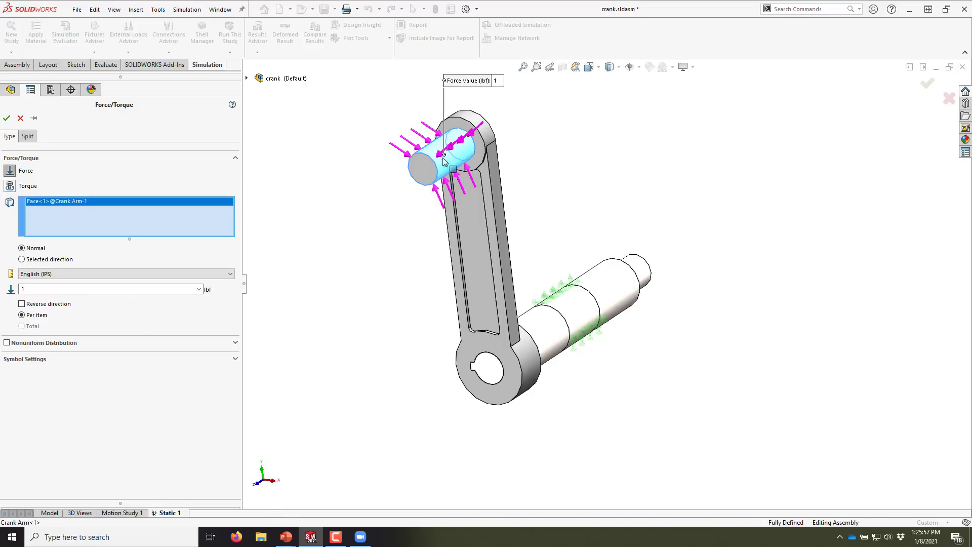
- Define the pin force by a selected direction with the assembly's Plane3 as reference, and check the plane's orientation
key("ctrl")
key("ctrl")
key("ctrl")
key("ctrl")
left_click(41, 261)
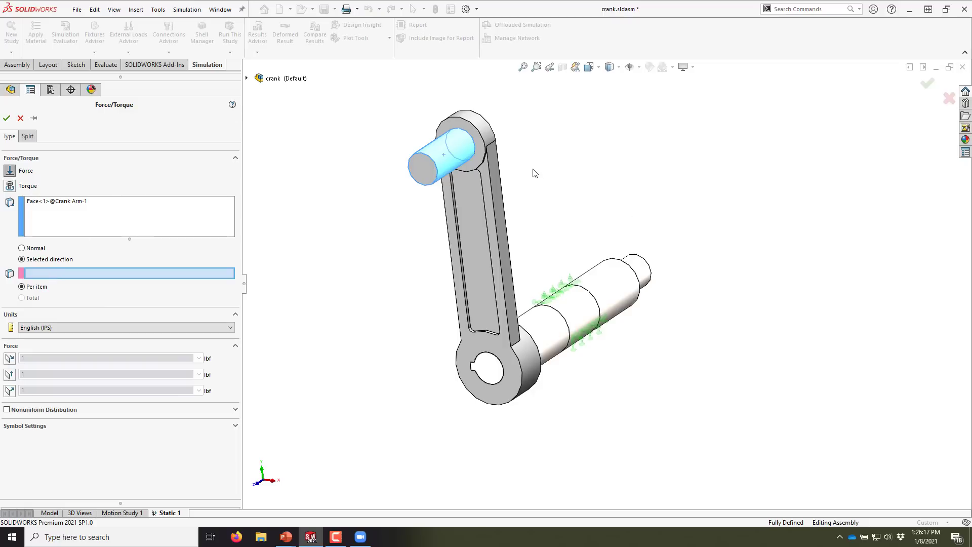
left_click(247, 79)
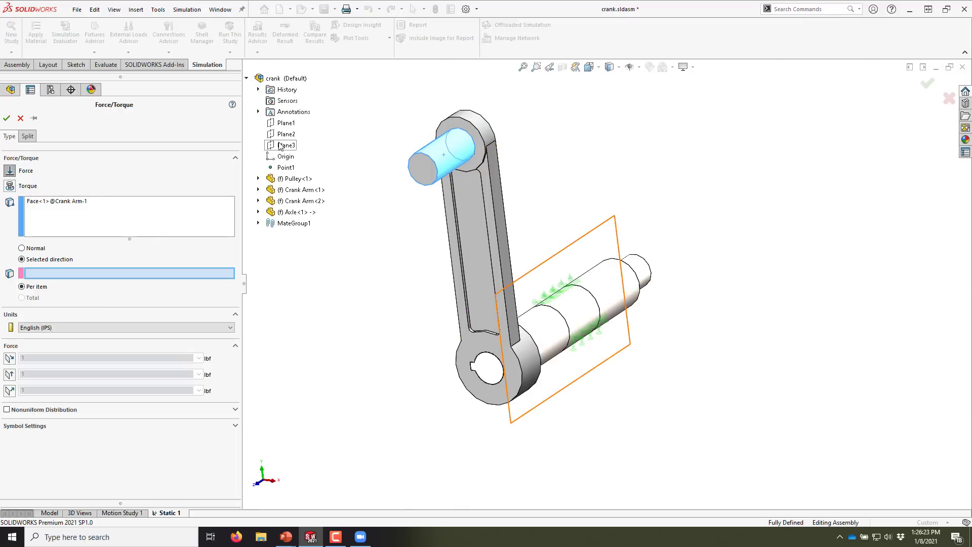
left_click(279, 146)
middle_click_drag(658, 261, 730, 198)
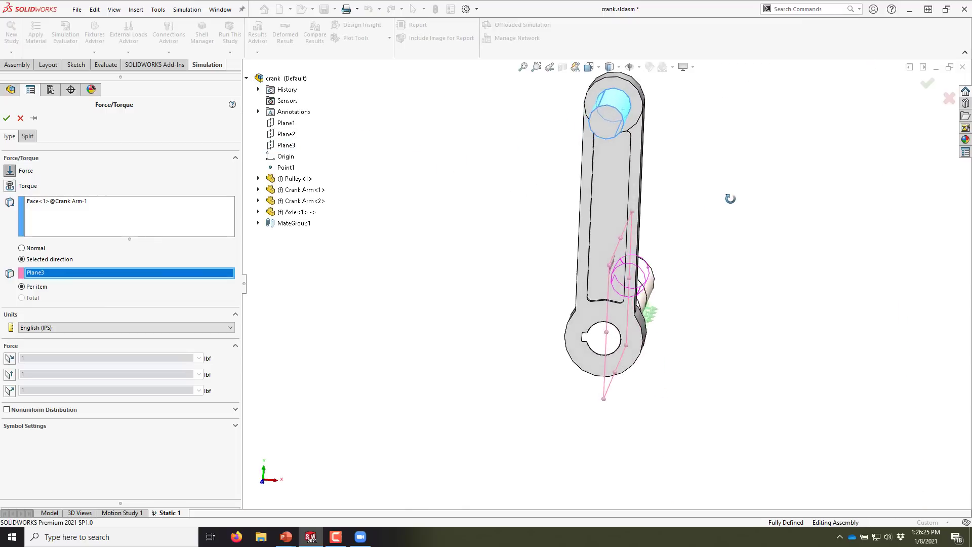
scroll(730, 198, "down", 1)
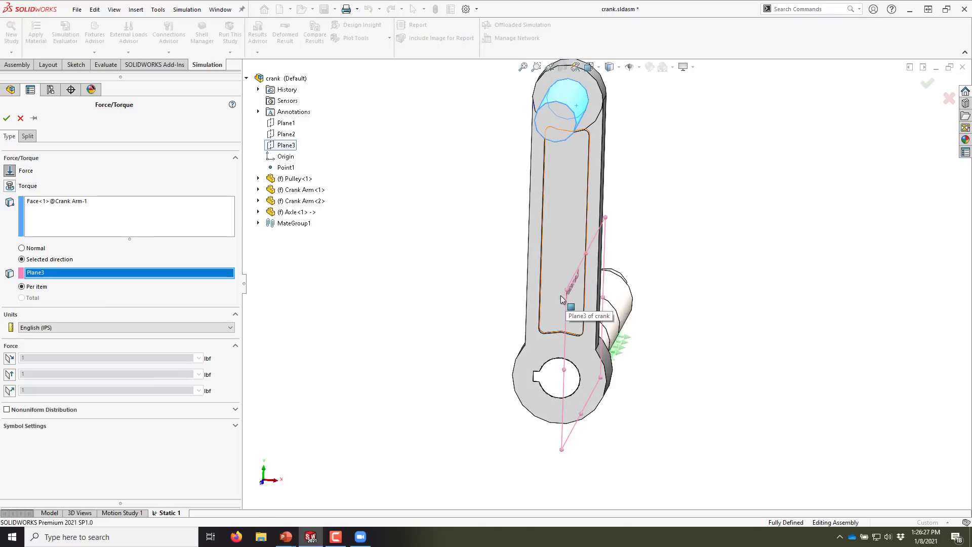
scroll(465, 252, "up", 3)
middle_click_drag(464, 252, 415, 269)
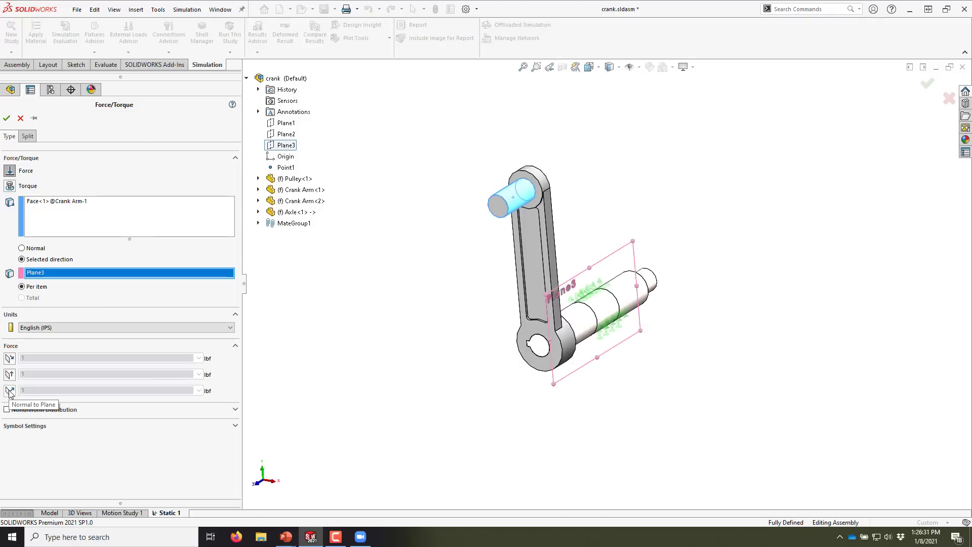
- Apply a 300 lbf force normal to Plane3 on the pin face, with its direction reversed
left_click(10, 391)
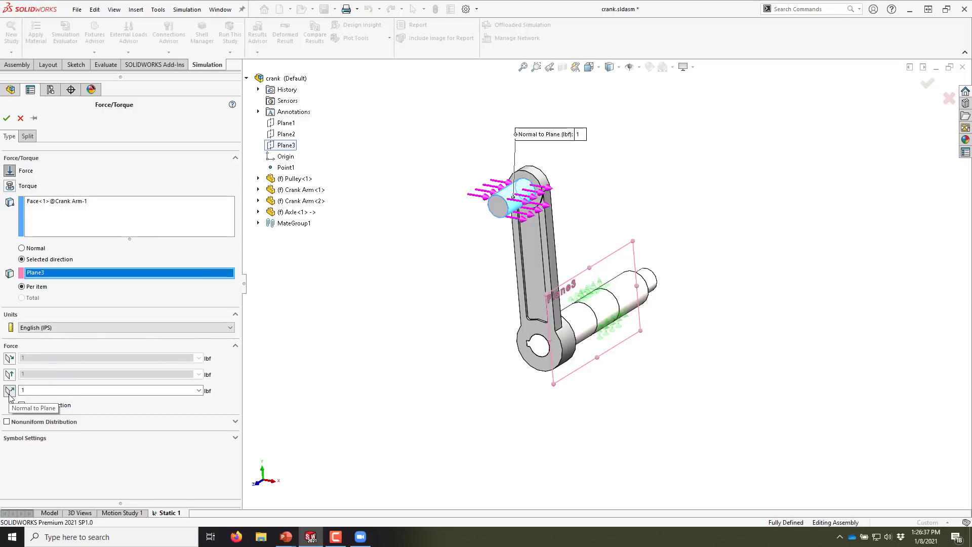
key("ctrl")
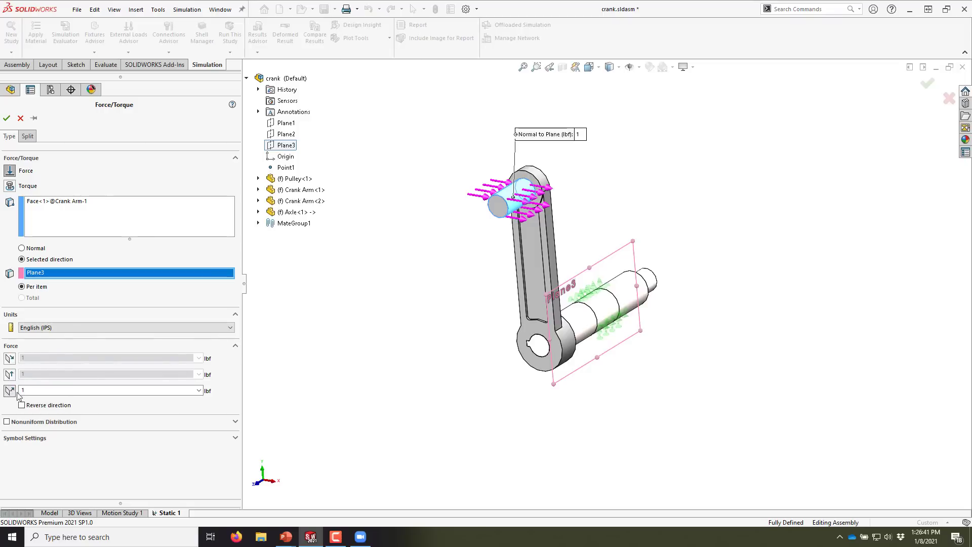
left_click(40, 393)
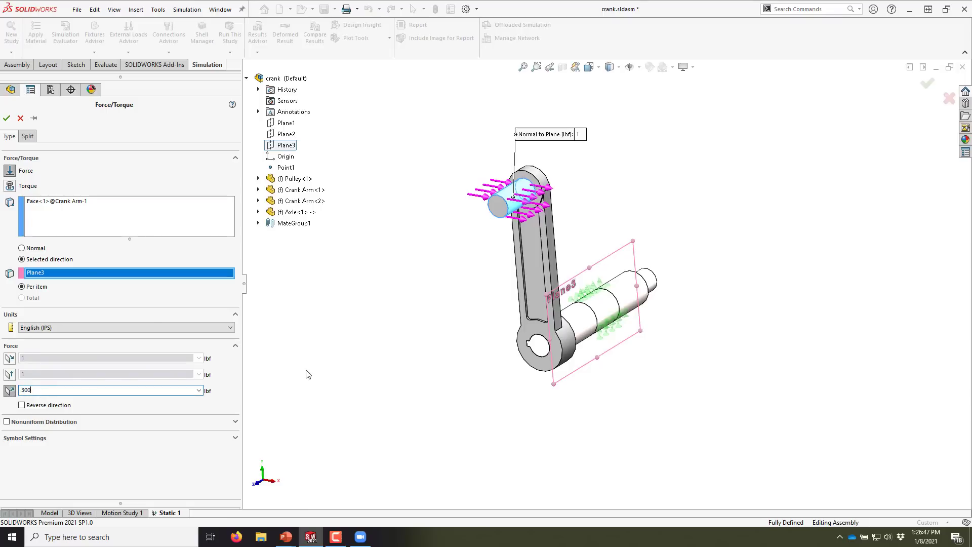
left_click(62, 405)
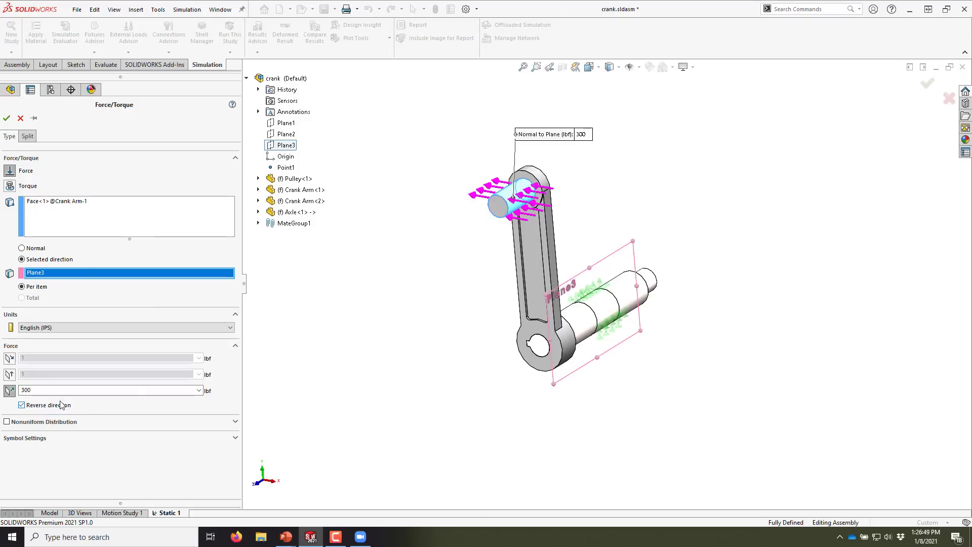
left_click(7, 118)
middle_click_drag(543, 260, 579, 238)
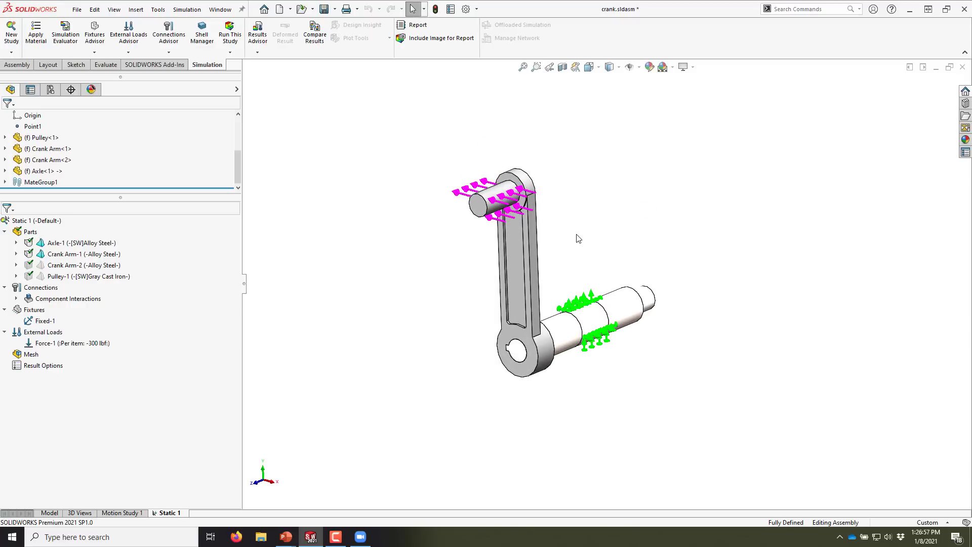
- Create the study's mesh with the default mesh density
right_click(31, 358)
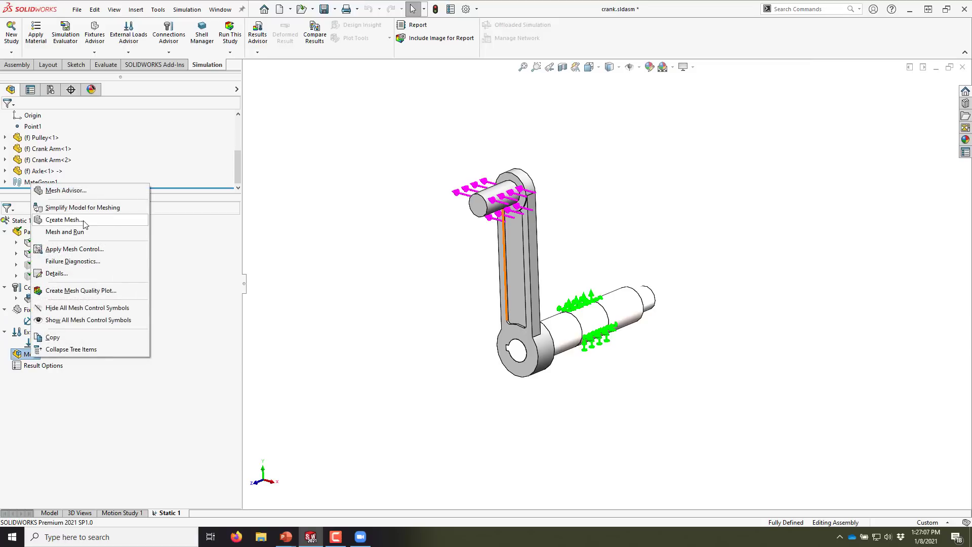
left_click(84, 221)
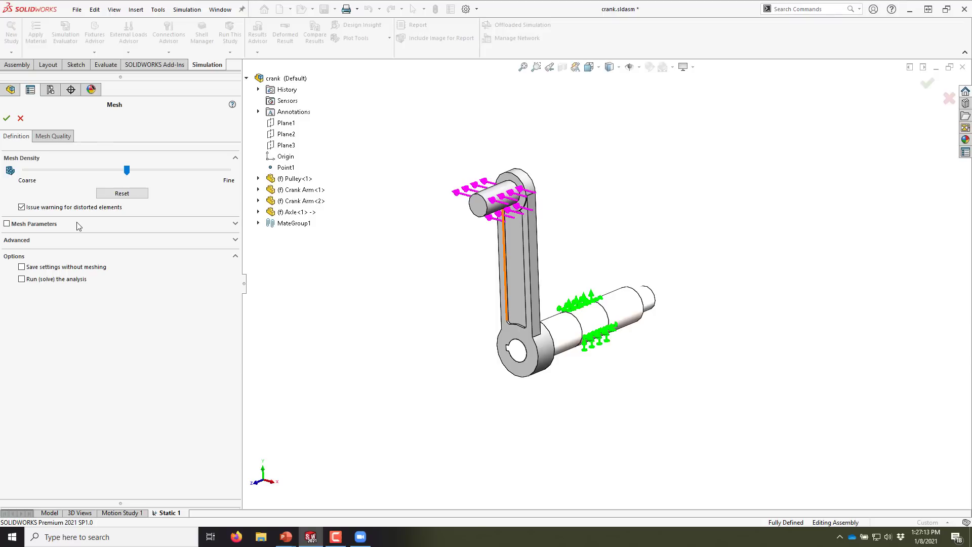
left_click(11, 119)
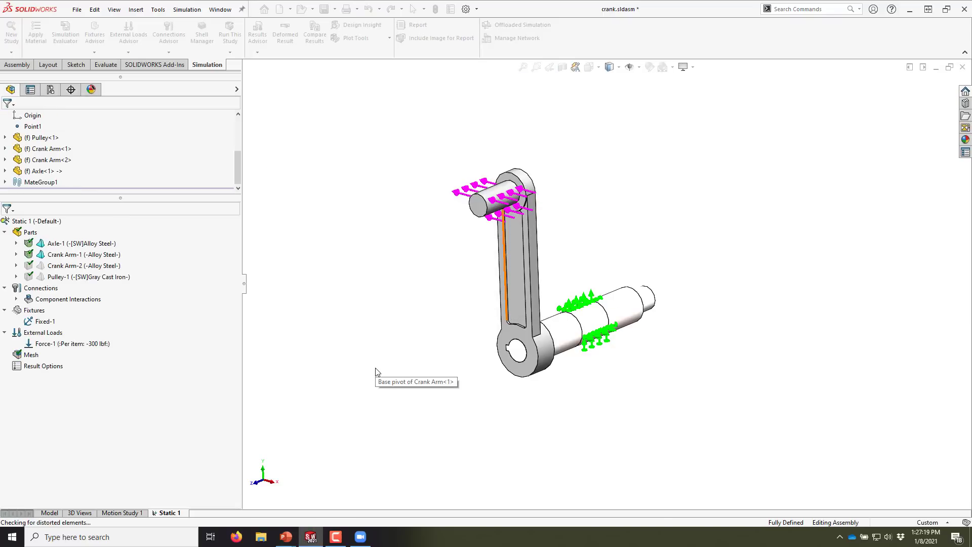
- Examine the mesh elements along the crank arm and around the axle hole and keyway
scroll(571, 276, "down", 2)
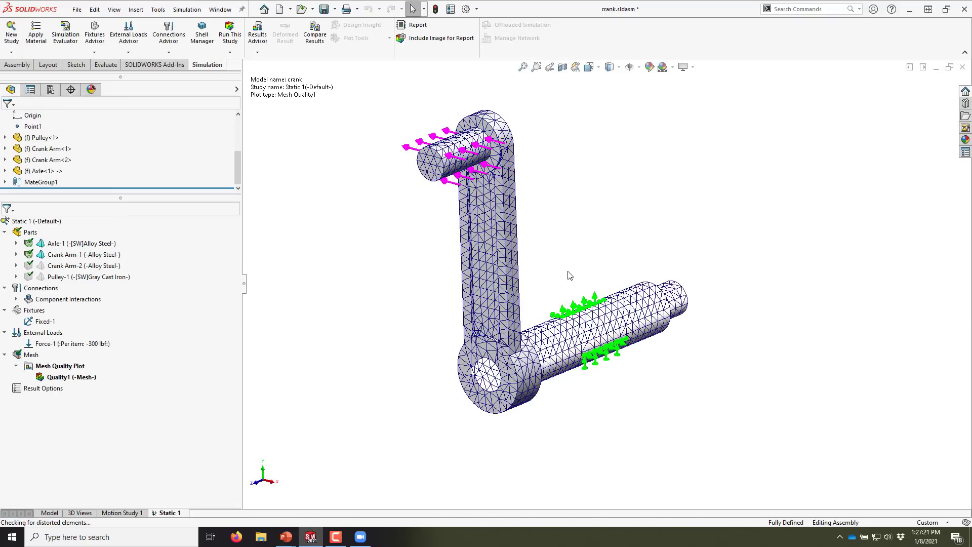
middle_click_drag(571, 276, 562, 300)
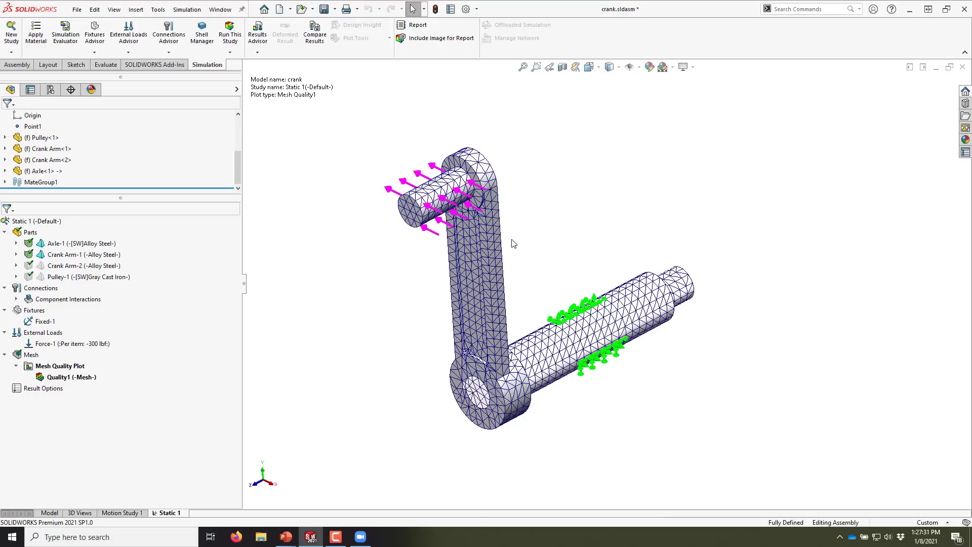
scroll(513, 245, "down", 10)
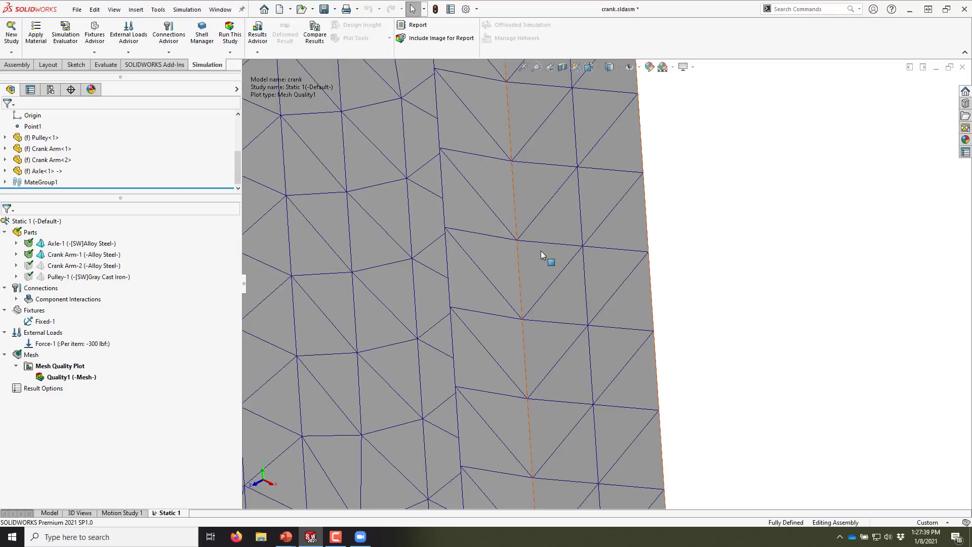
scroll(541, 250, "up", 6)
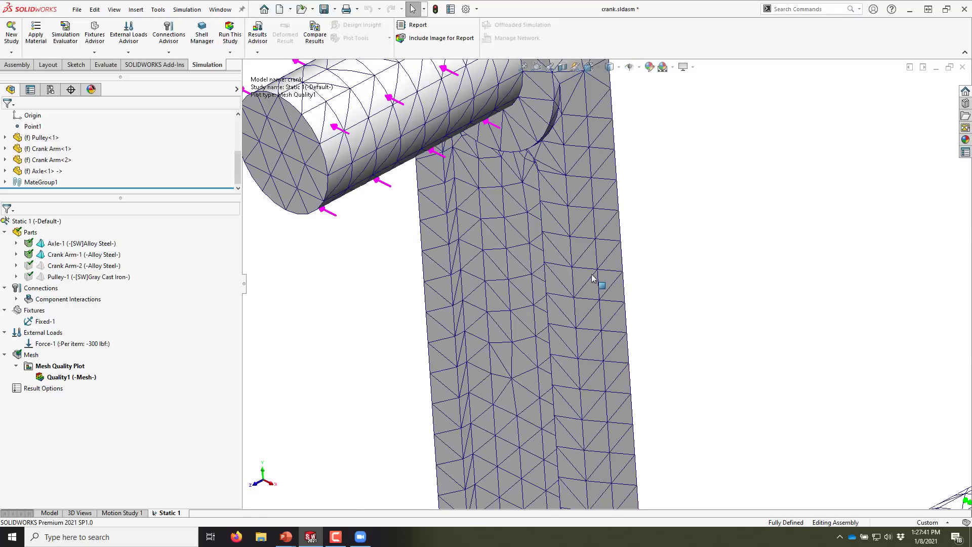
scroll(593, 286, "up", 3)
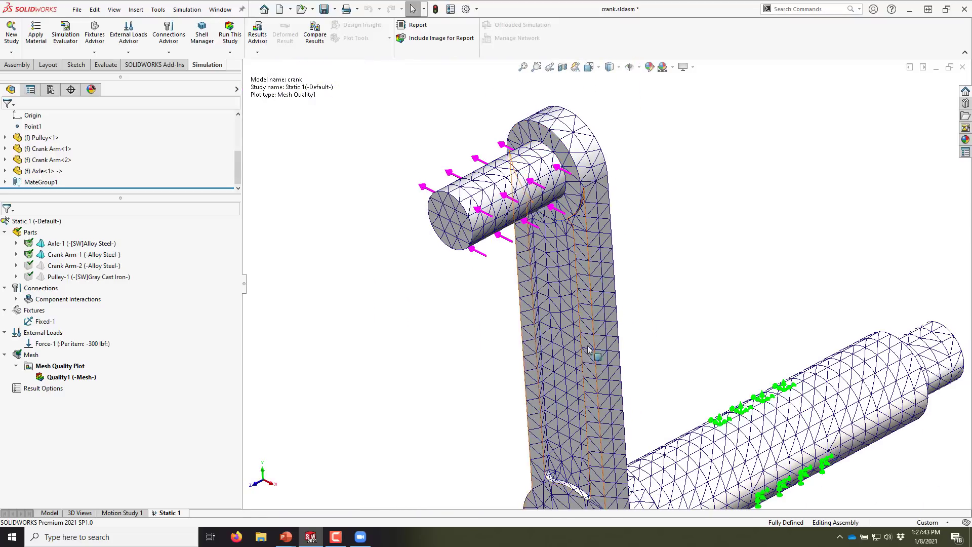
scroll(611, 386, "up", 3)
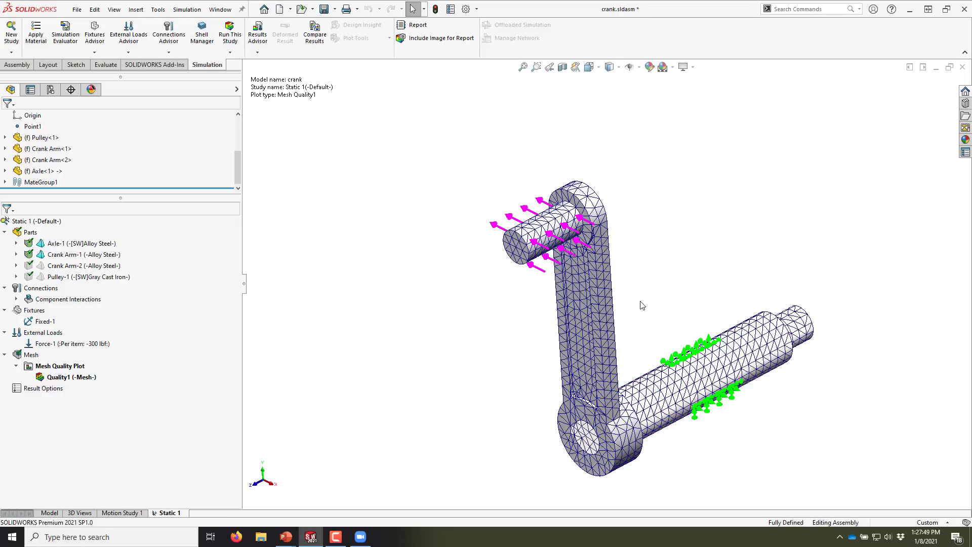
scroll(608, 290, "up", 3)
scroll(710, 333, "down", 3)
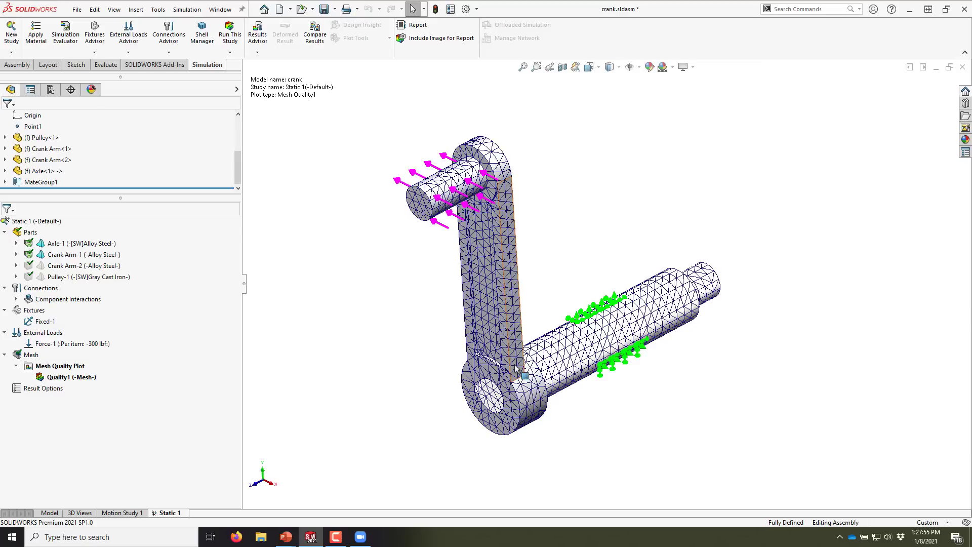
scroll(537, 335, "down", 10)
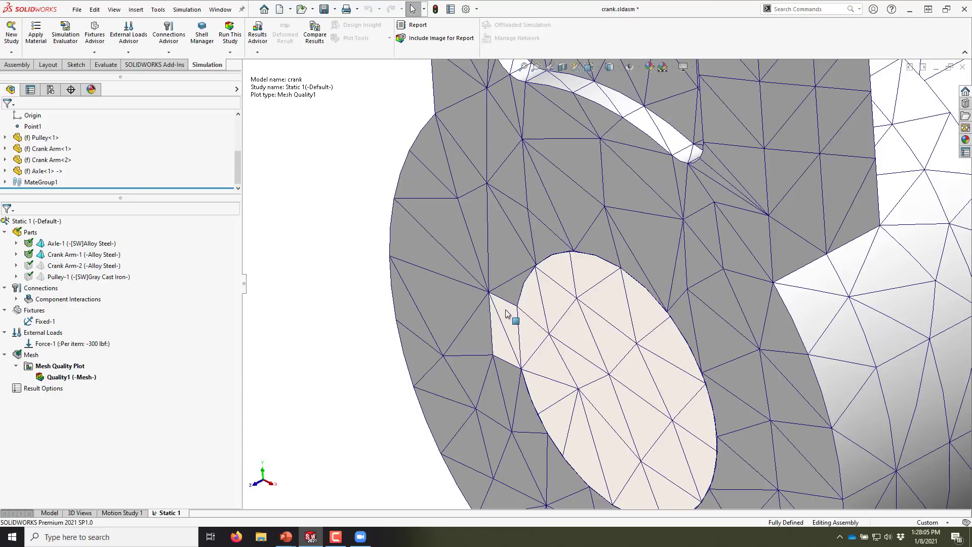
scroll(600, 287, "up", 5)
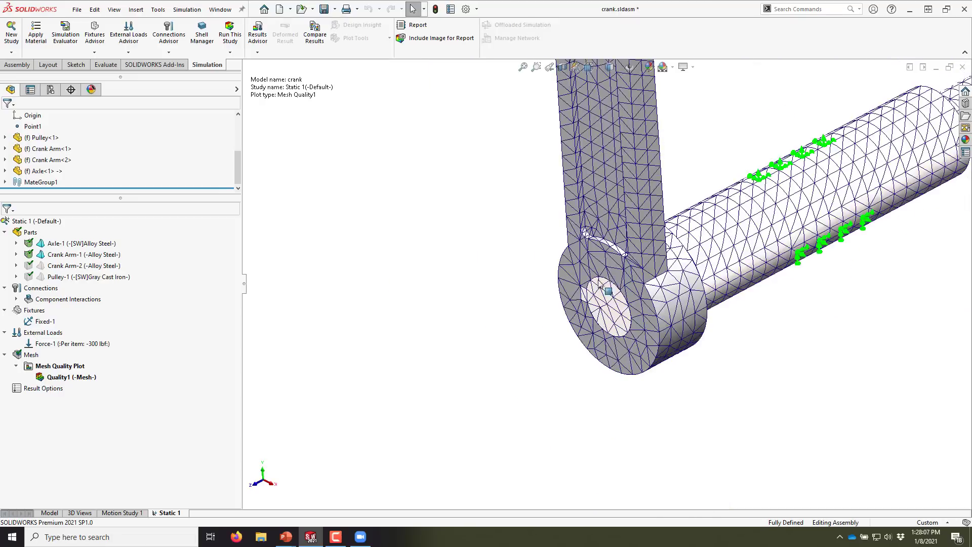
scroll(603, 284, "up", 9)
scroll(628, 245, "down", 5)
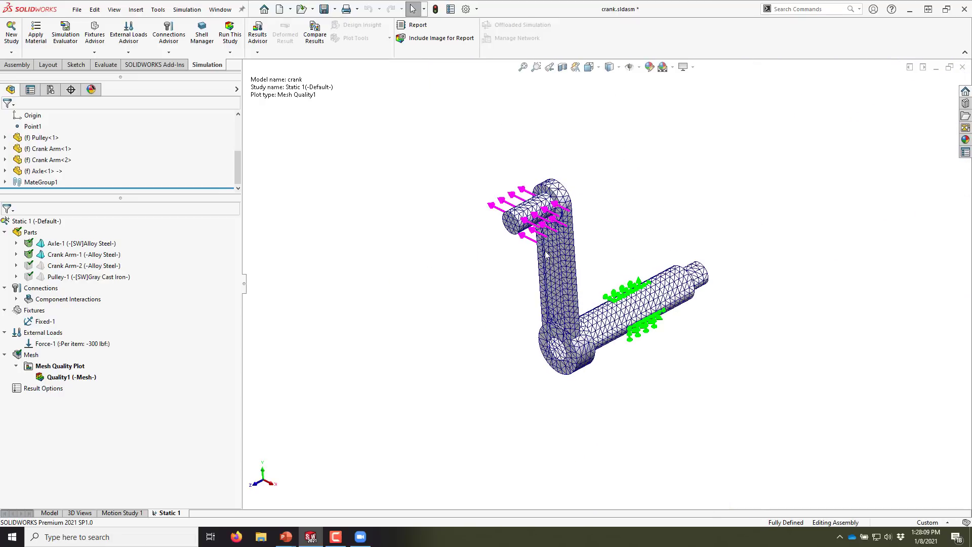
- Run the static study and review the solver messages and the von Mises stress plot
left_click(234, 38)
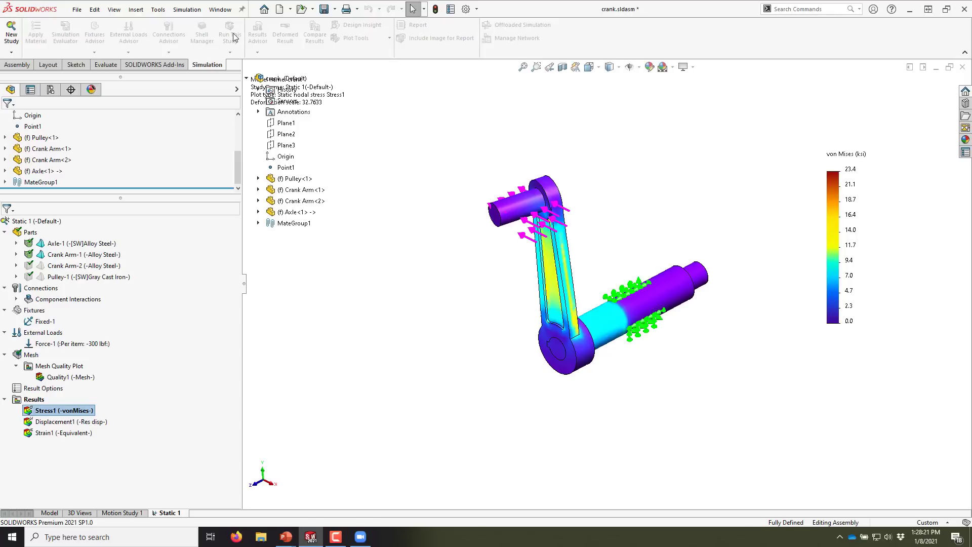
right_click(30, 401)
left_click(55, 175)
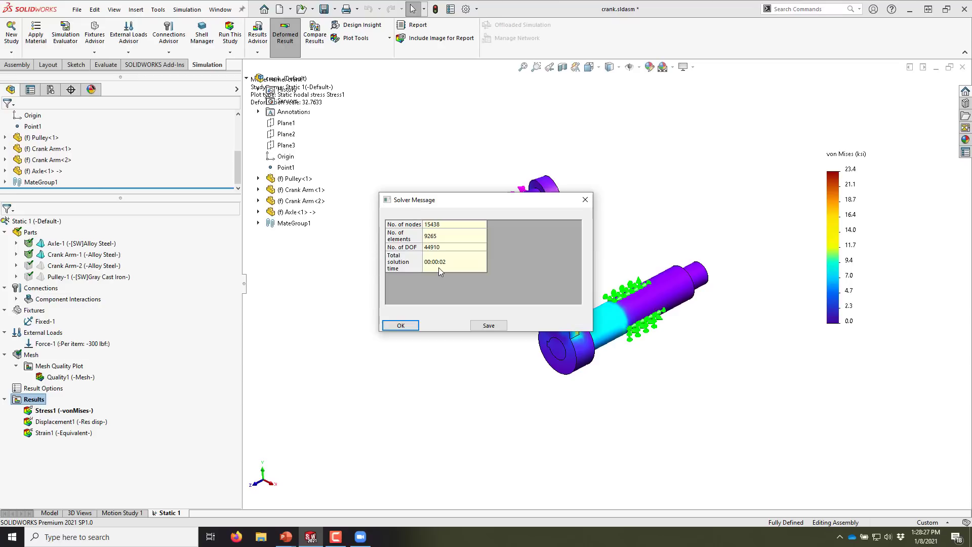
left_click(411, 325)
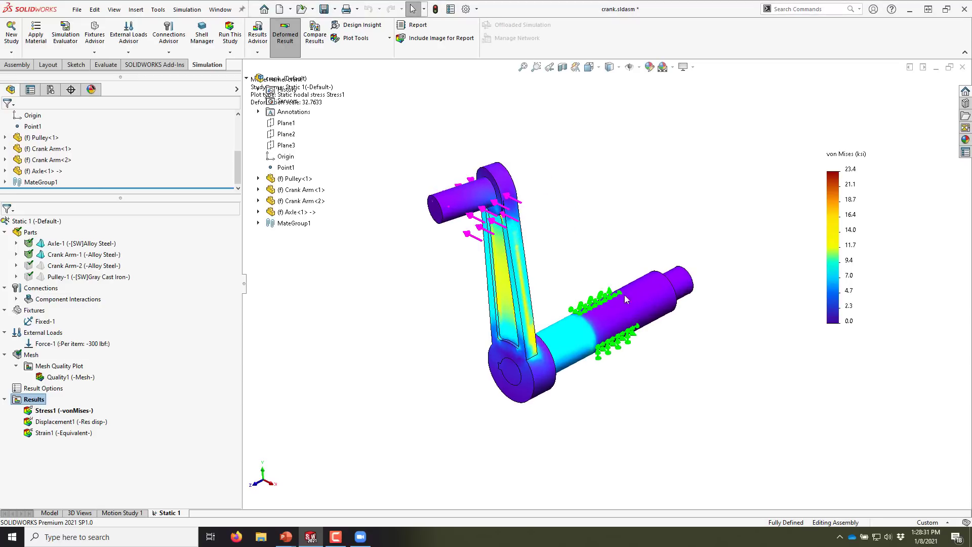
middle_click_drag(573, 267, 567, 246)
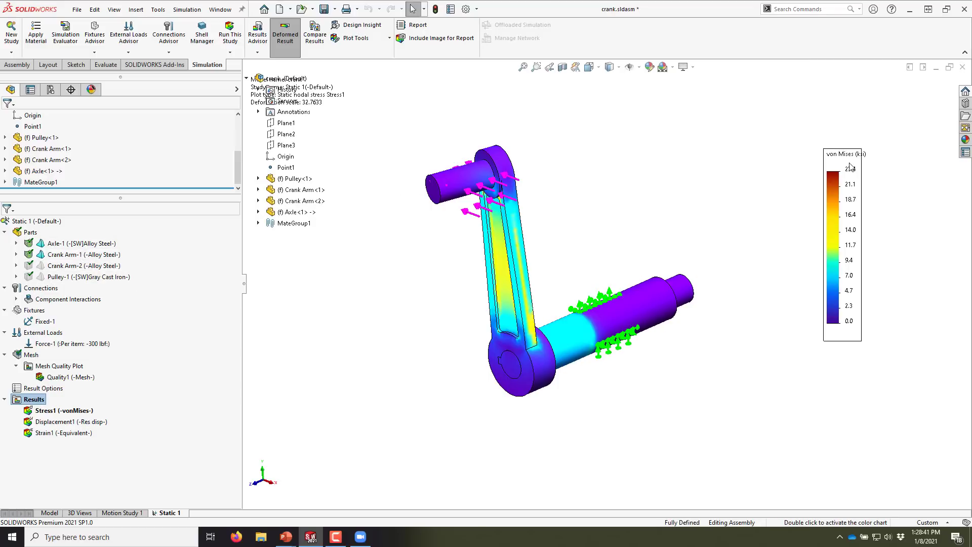
- Check the yield strength of Crank Arm-1's alloy steel in English (IPS) units, leaving the material as it is
right_click(101, 256)
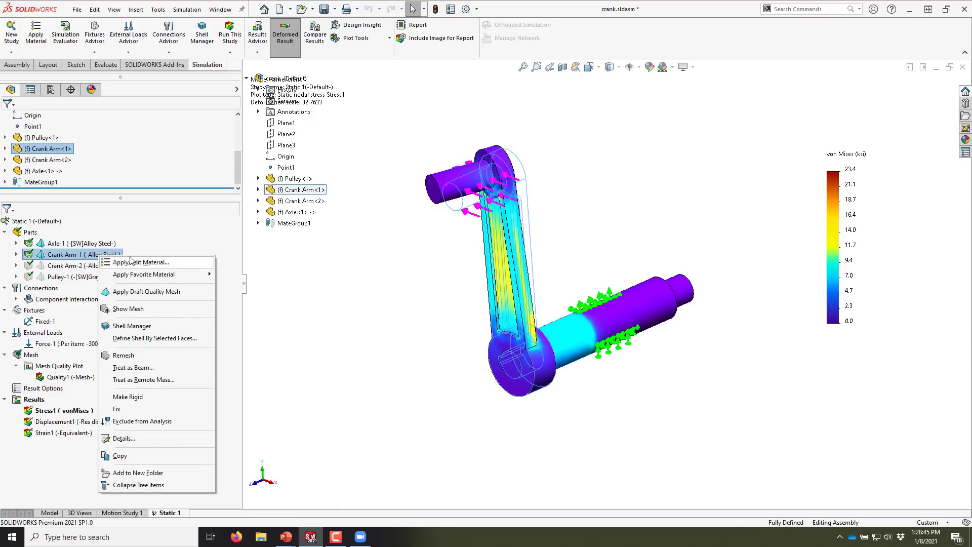
left_click(133, 262)
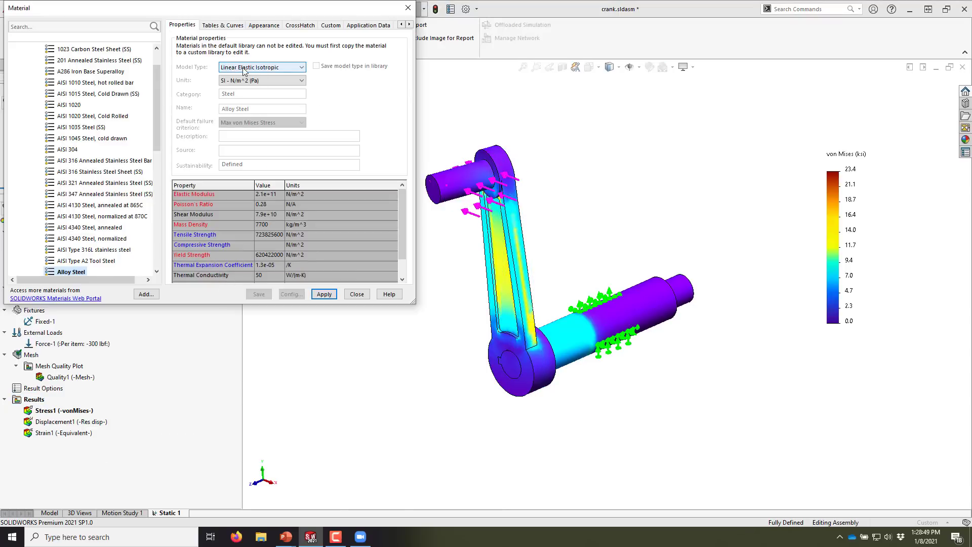
left_click(261, 81)
left_click(260, 95)
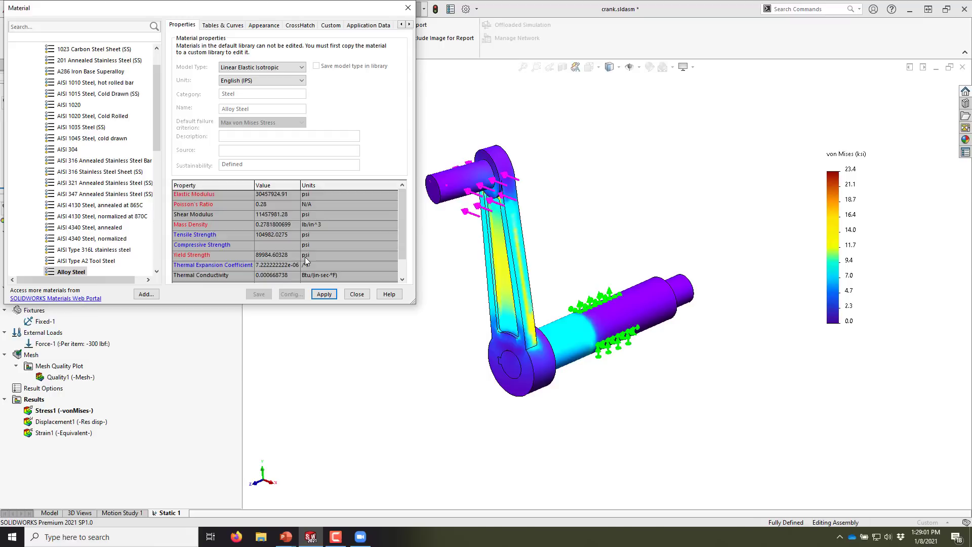
left_click(368, 294)
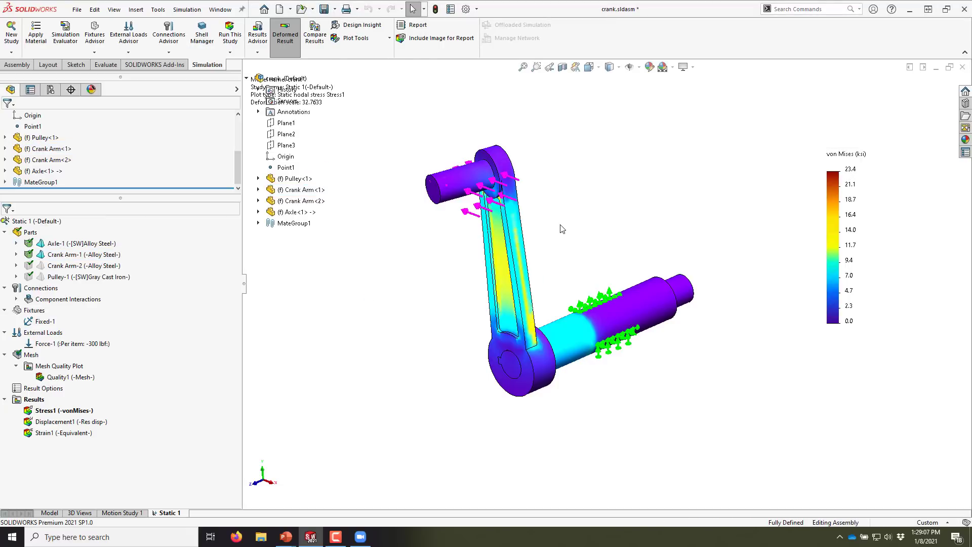
- Set the von Mises legend's maximum to 90 ksi and examine the stress across the crank
middle_click_drag(541, 224, 581, 299)
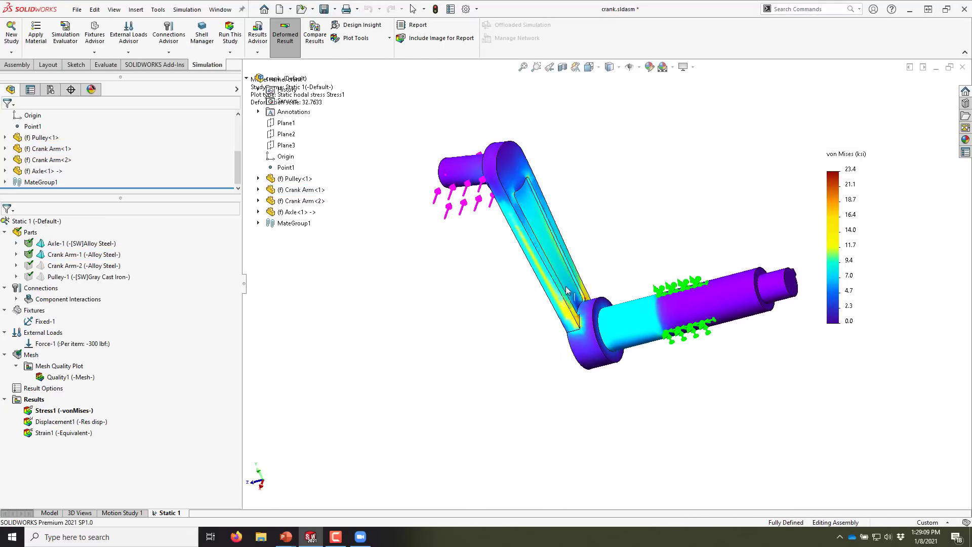
scroll(582, 299, "down", 3)
scroll(596, 293, "up", 8)
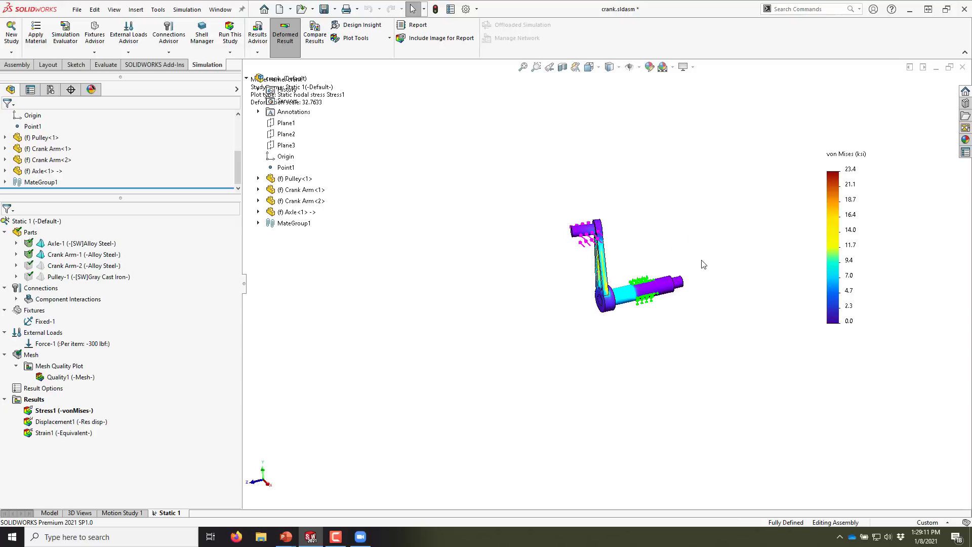
scroll(648, 273, "down", 3)
double_click(853, 171)
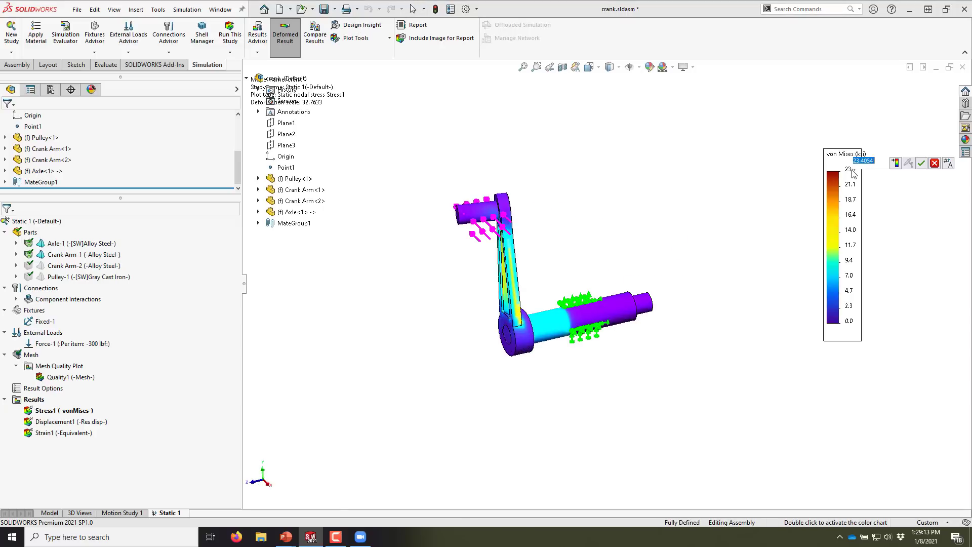
type("90")
key("Return")
scroll(586, 258, "down", 4)
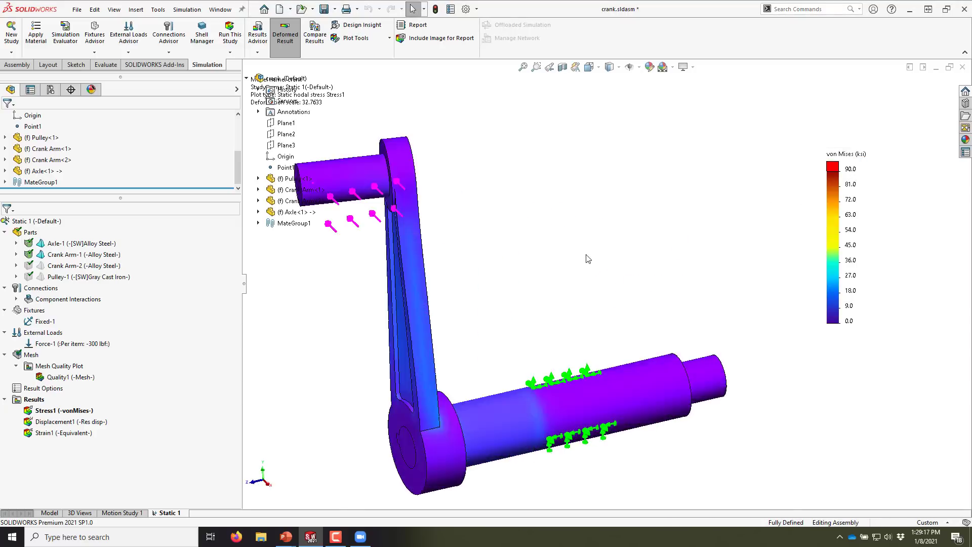
middle_click_drag(530, 287, 595, 271)
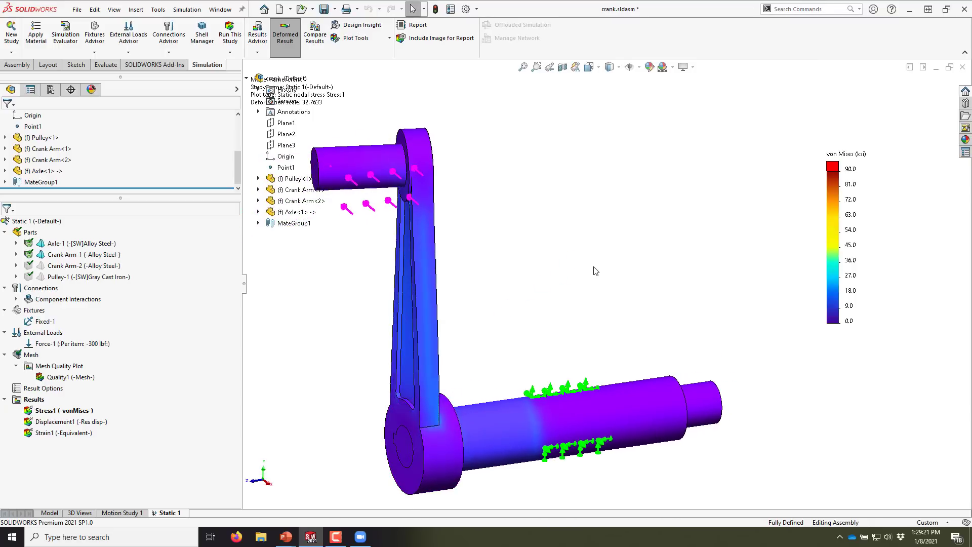
scroll(593, 283, "up", 5)
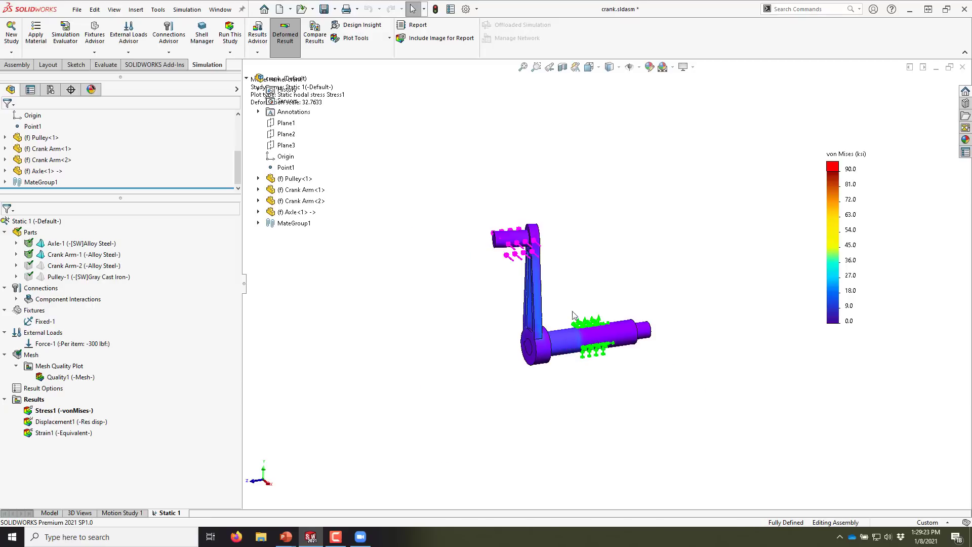
- Set the von Mises legend's maximum to 12 ksi and inspect the high-stress areas of the crank arm and axle
scroll(575, 310, "down", 2)
mouse_move(575, 308)
middle_mouse_down()
mouse_move(525, 328)
mouse_move(588, 300)
middle_mouse_up()
double_click(851, 171)
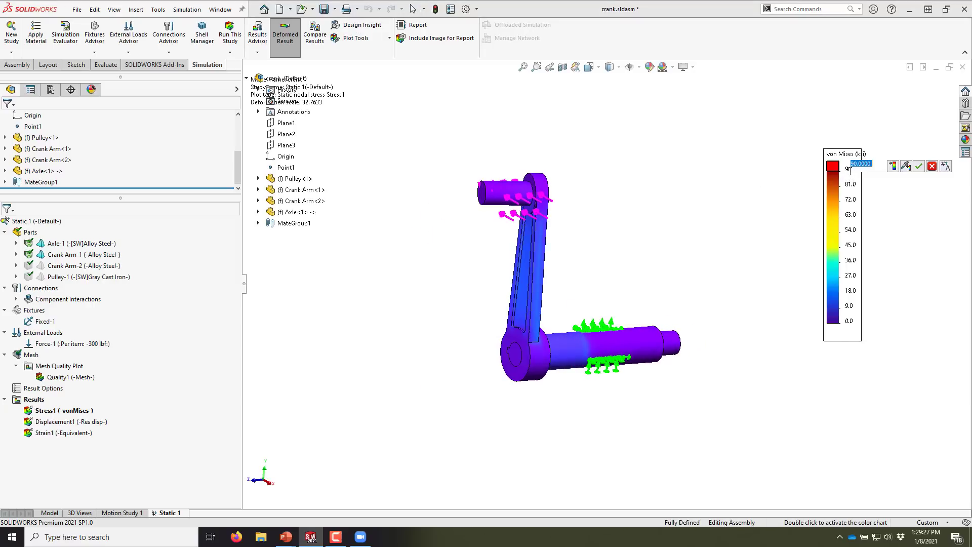
type("12")
key("Return")
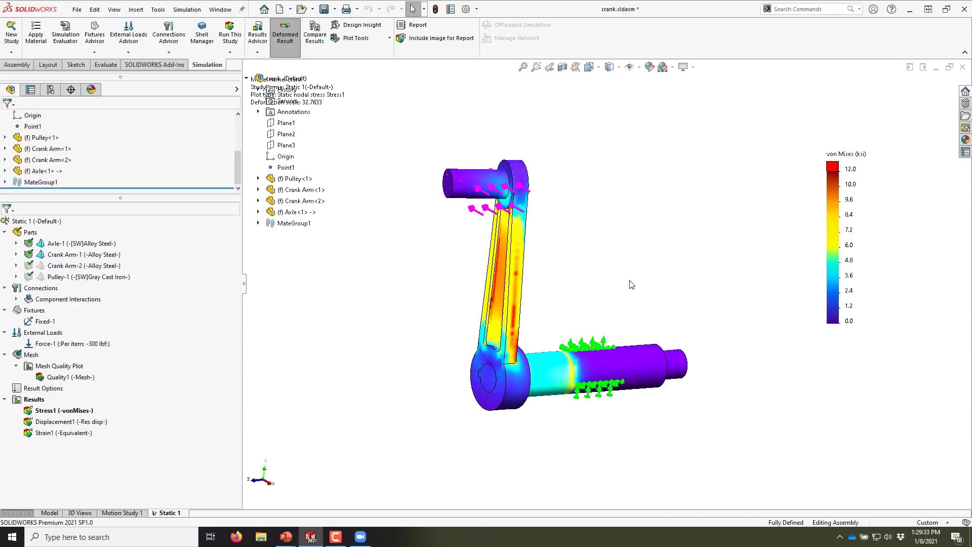
middle_click_drag(617, 274, 585, 273)
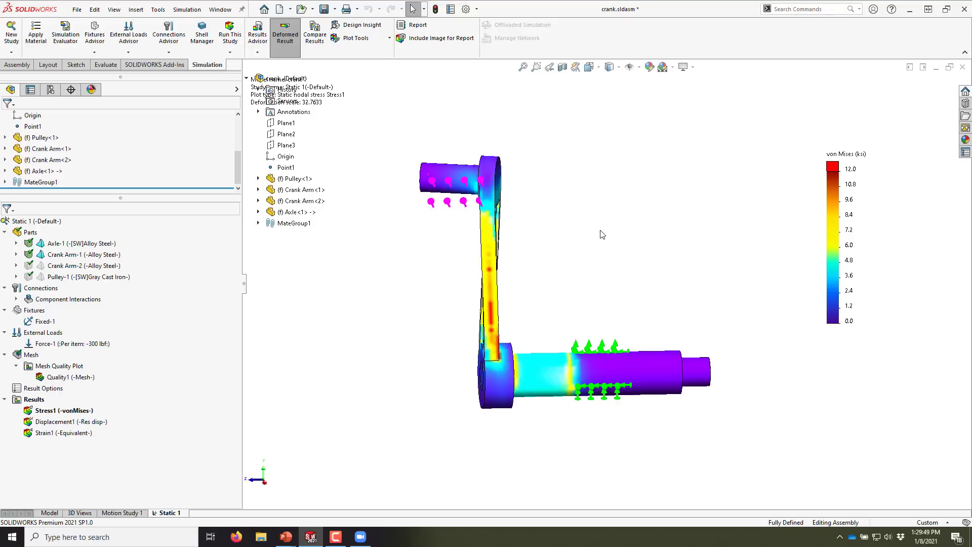
- View the resultant displacement plot of the crank, and return to the von Mises stress plot
middle_click_drag(552, 291, 618, 293)
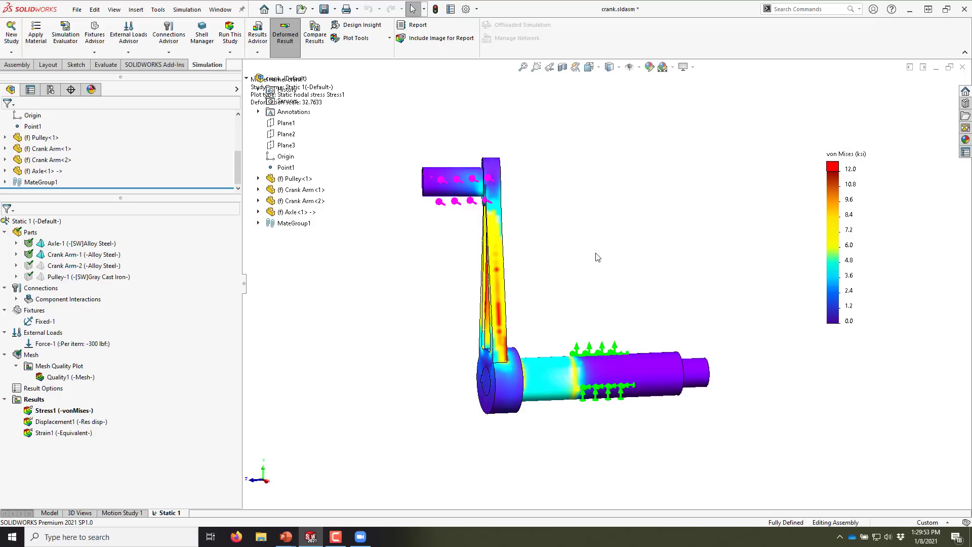
middle_click_drag(571, 263, 569, 284)
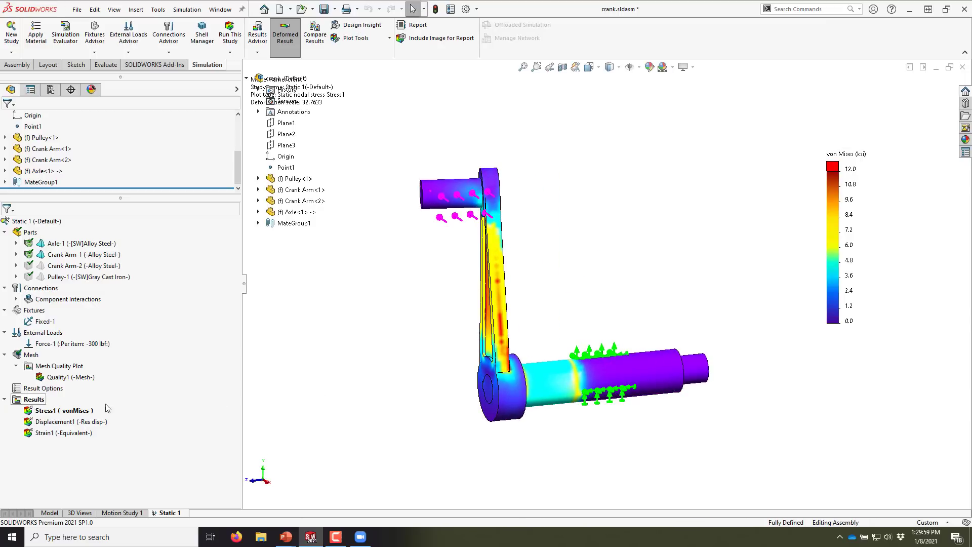
double_click(91, 422)
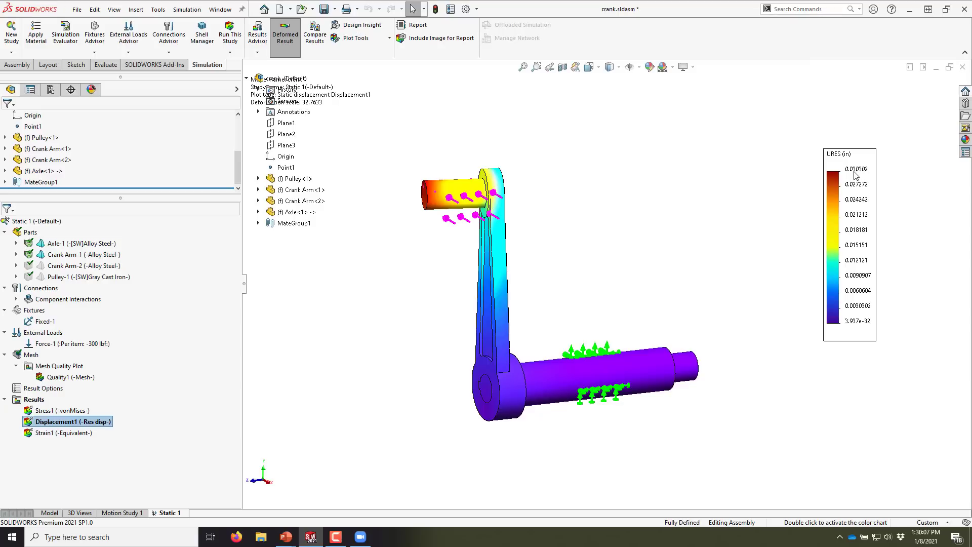
double_click(62, 410)
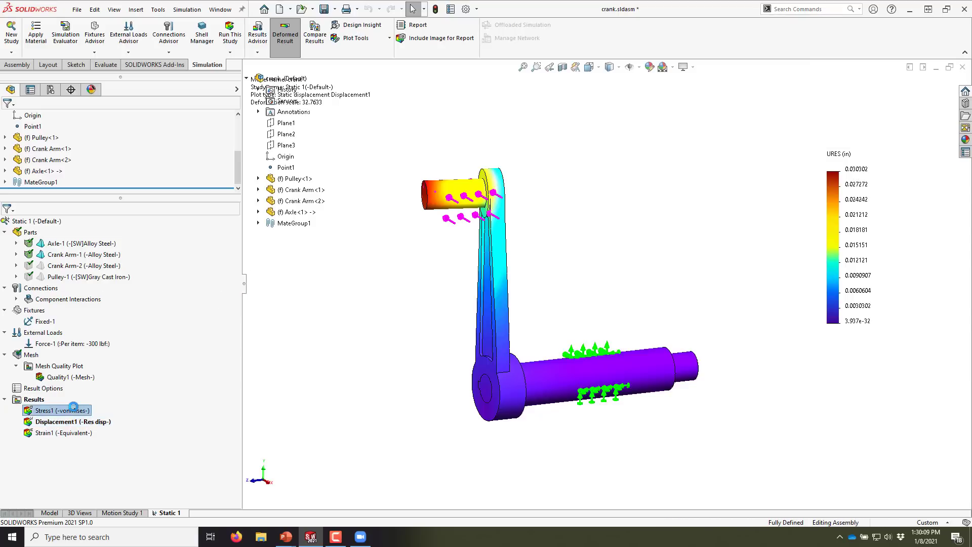
mouse_move(595, 291)
middle_mouse_down()
mouse_move(560, 294)
mouse_move(591, 299)
middle_mouse_up()
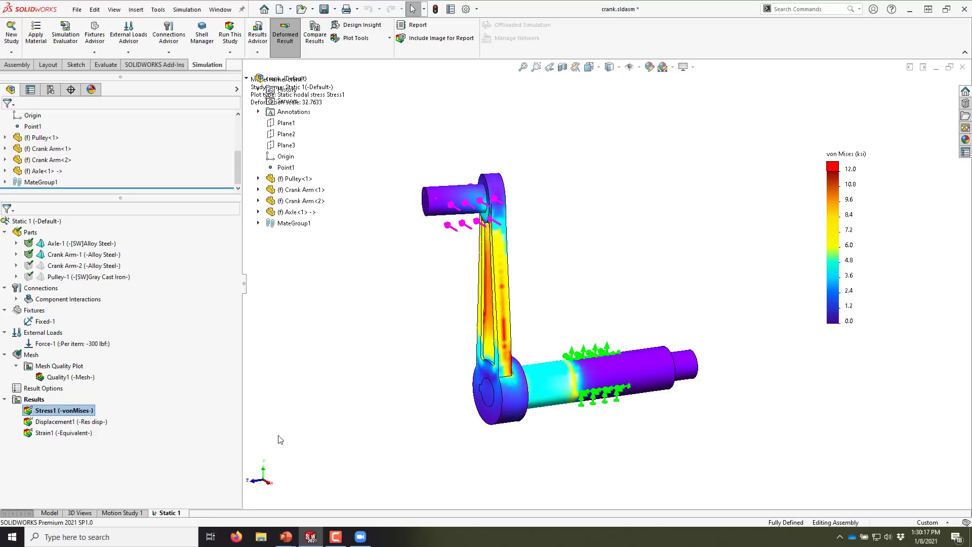
- Copy study Static 1 to a new static study named Static 2, using the Default configuration
right_click(173, 514)
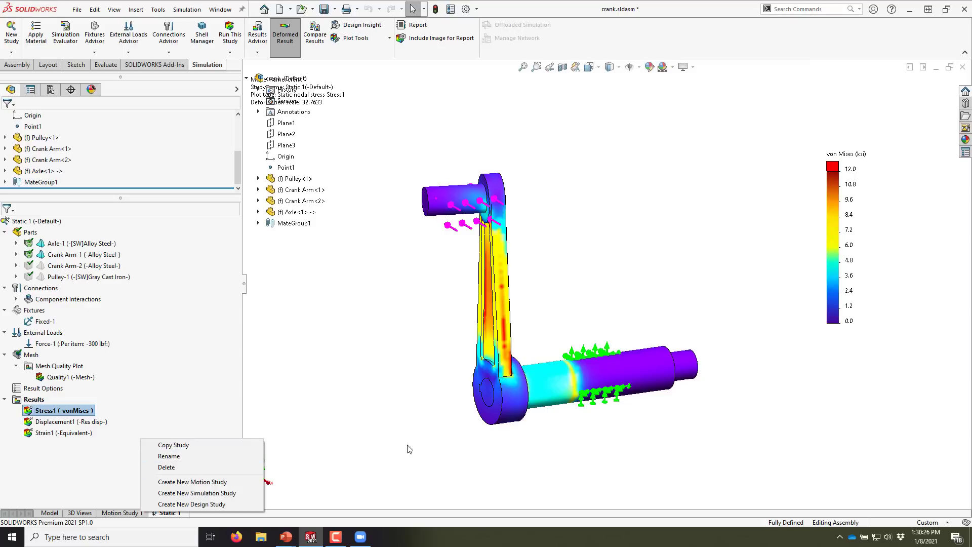
left_click(180, 515)
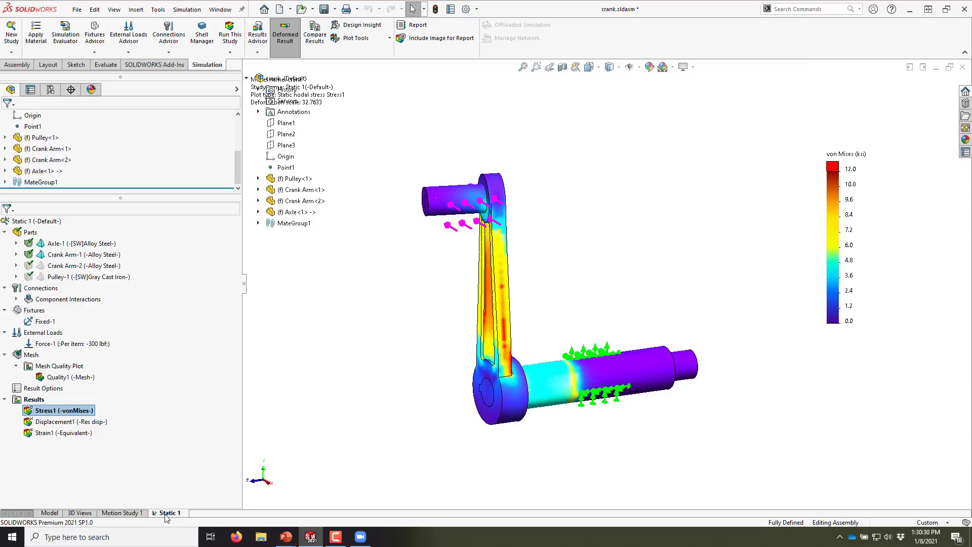
left_click(169, 514)
right_click(169, 514)
left_click(196, 448)
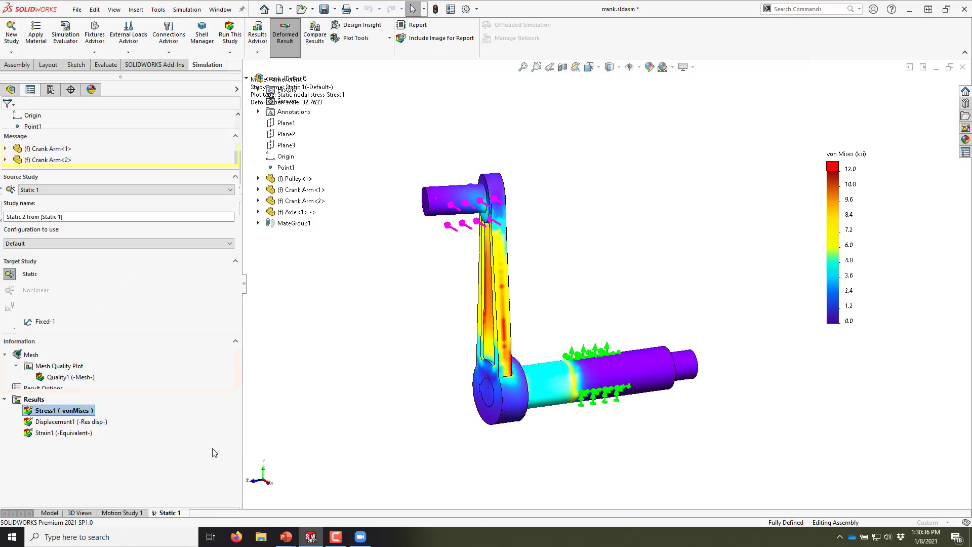
left_click_drag(66, 216, 27, 217)
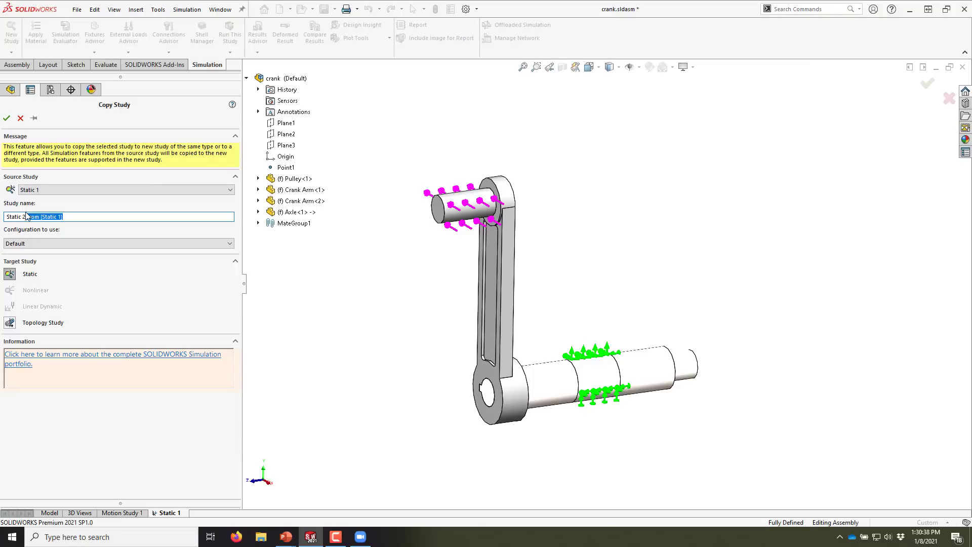
key("BackSpace")
left_click(6, 120)
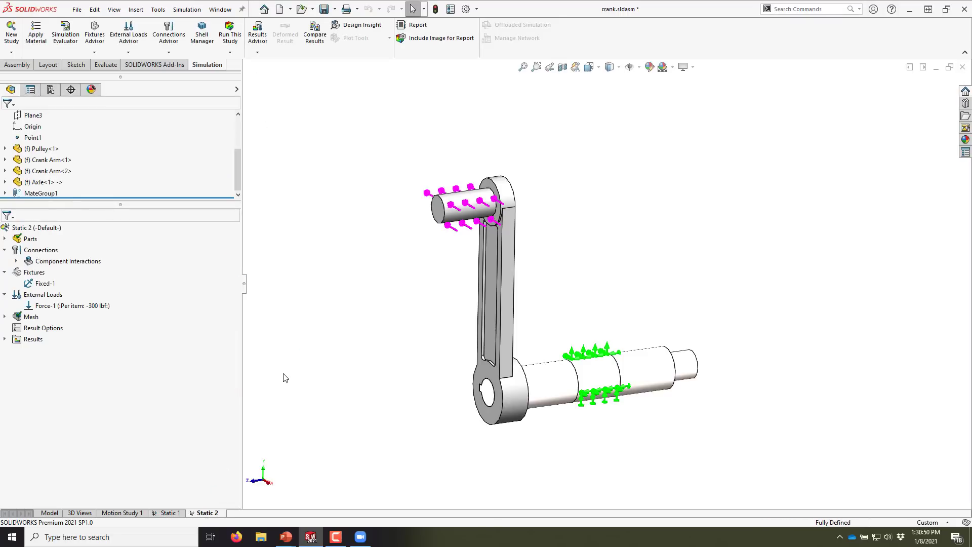
- Include Crank Arm-2 and Pulley-1 in the Static 2 analysis
middle_click_drag(617, 273, 634, 293)
scroll(622, 304, "down", 2)
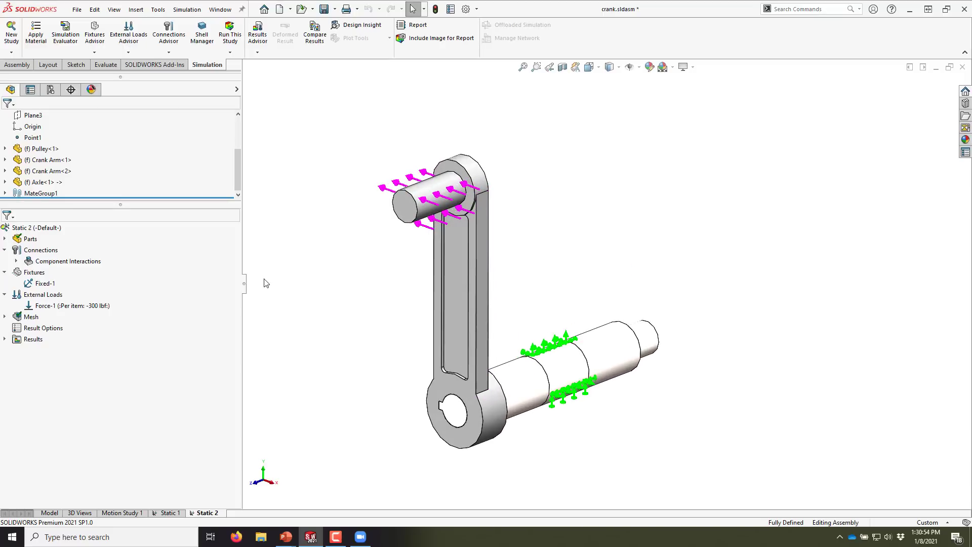
left_click(4, 239)
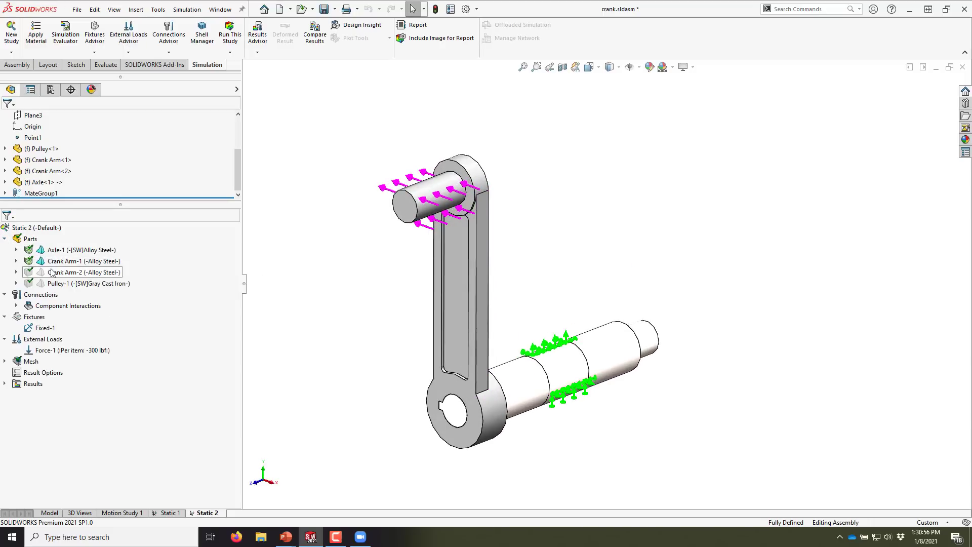
left_click(52, 273)
left_click(54, 283, "ctrl")
right_click(53, 282)
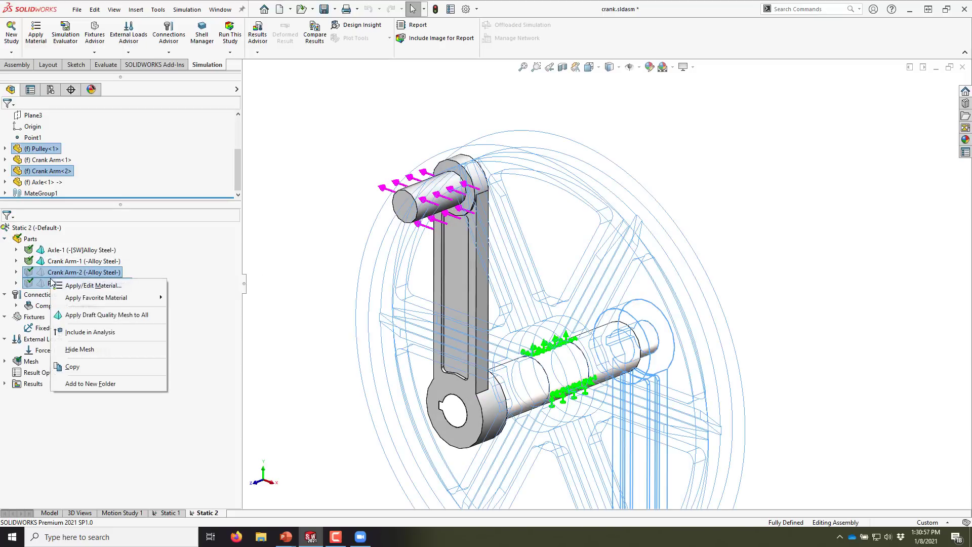
left_click(75, 333)
scroll(553, 316, "up", 3)
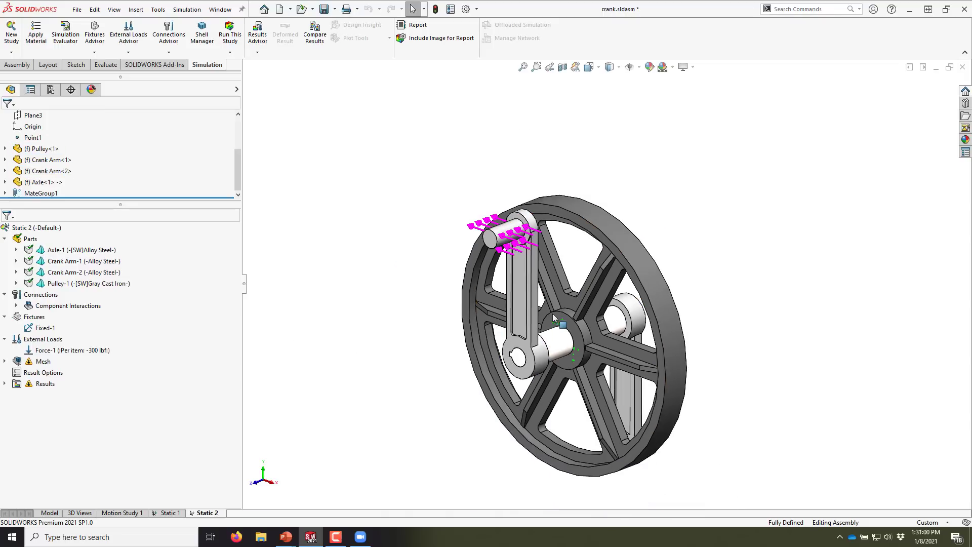
- Redefine the Fixed-1 fixture in Static 2, replacing the axle face with the pulley's outer rim face
scroll(553, 316, "down", 2)
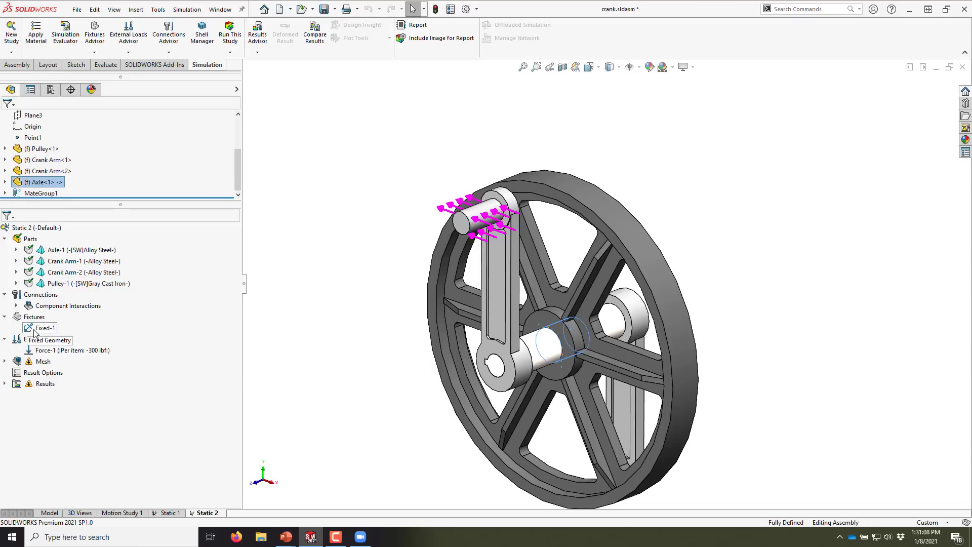
scroll(557, 327, "down", 5)
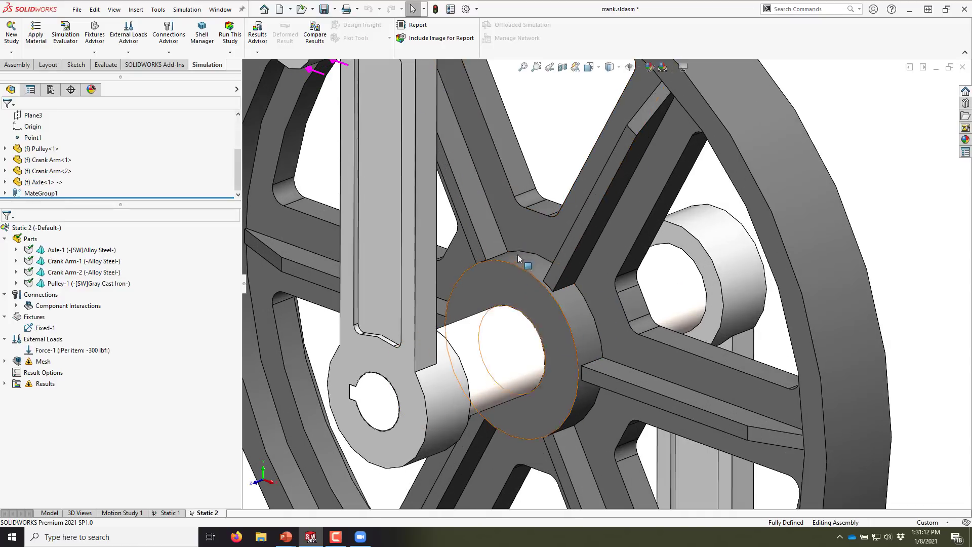
key("f")
right_click(44, 326)
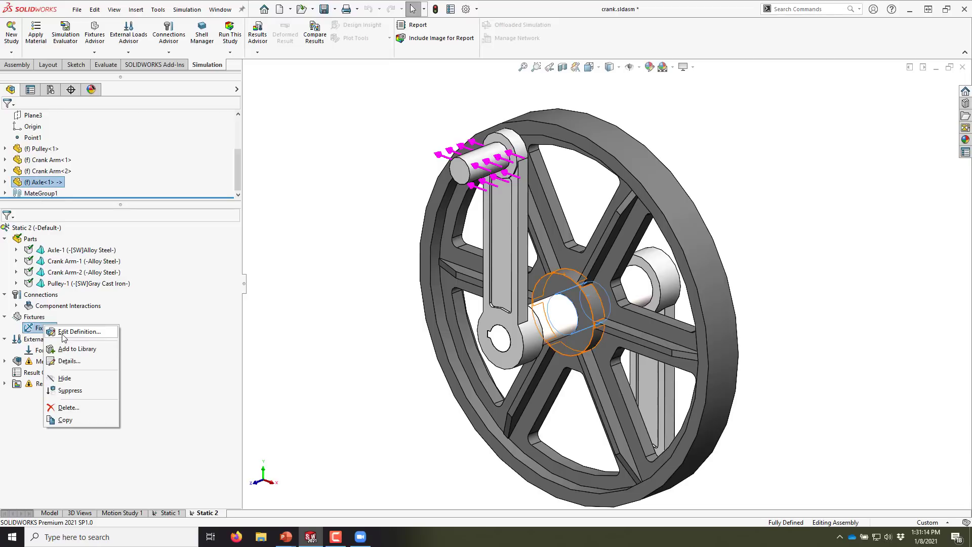
left_click(65, 334)
right_click(65, 320)
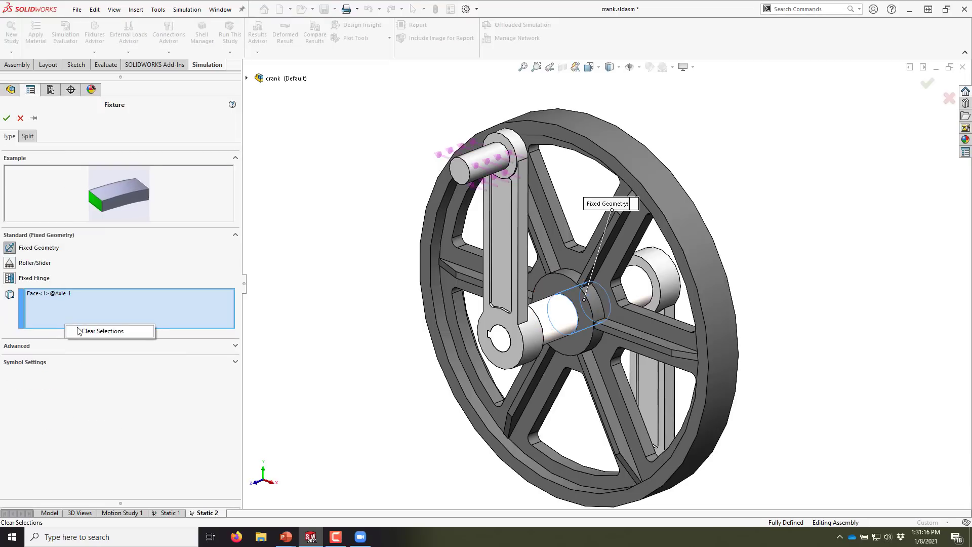
left_click(86, 330)
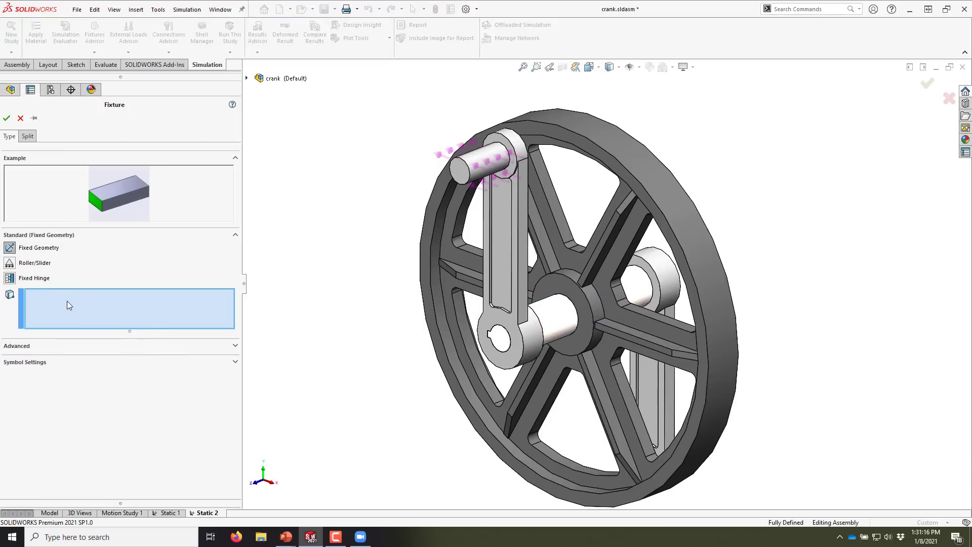
left_click(632, 145)
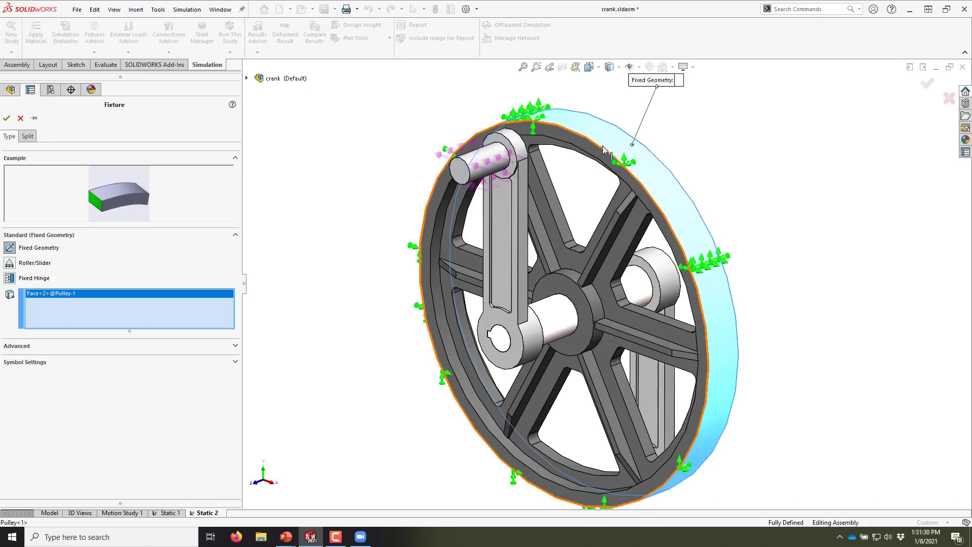
left_click(7, 118)
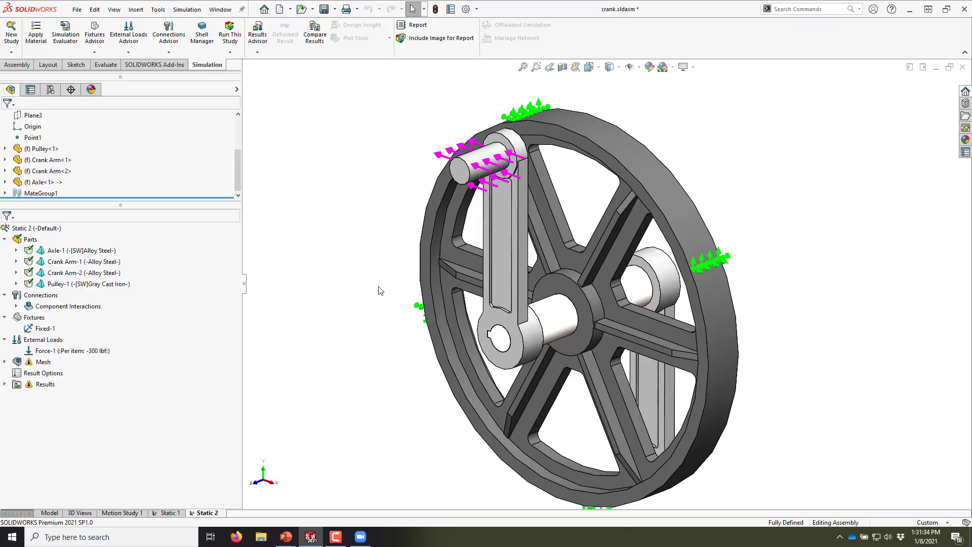
- Run study Static 2 and examine the von Mises stress across the crank arms, axle and pulley
left_click(229, 43)
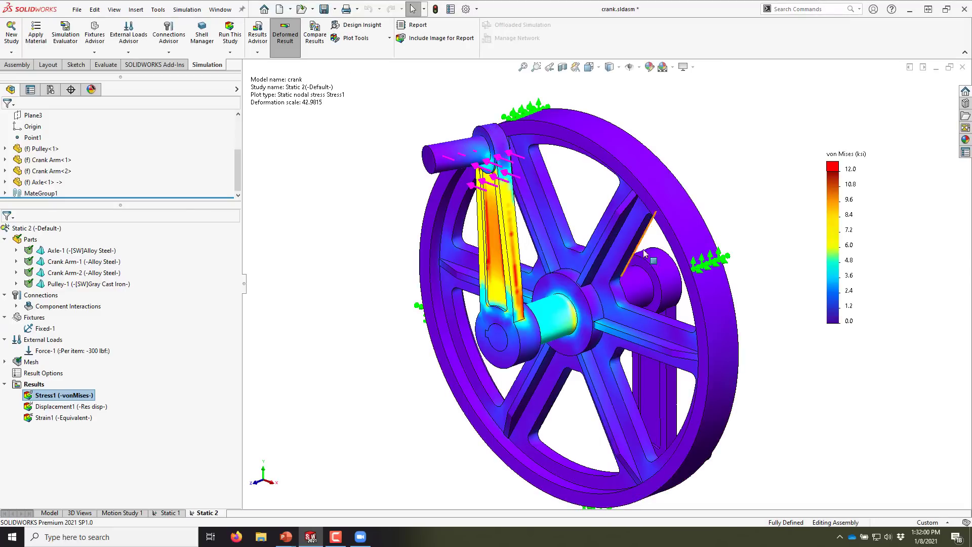
scroll(639, 299, "up", 1)
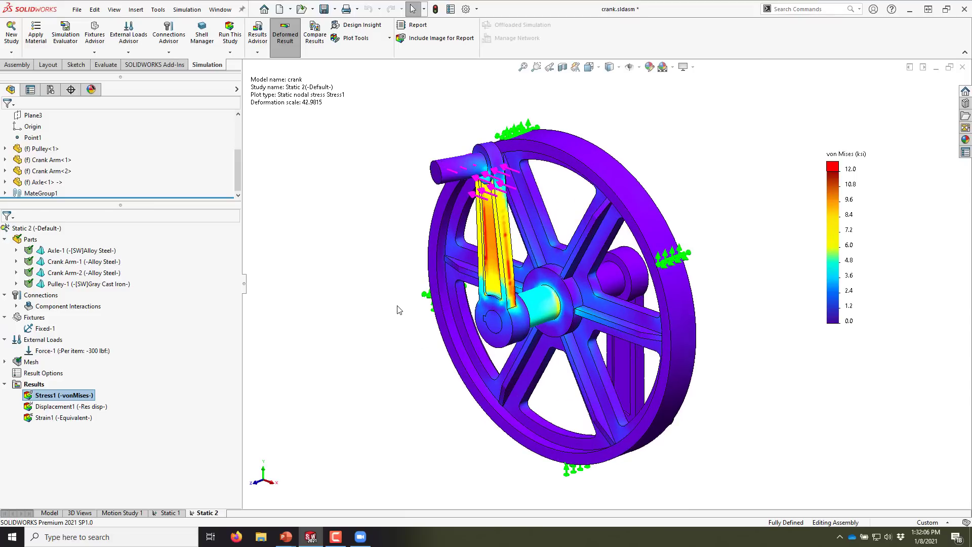
scroll(456, 274, "down", 3)
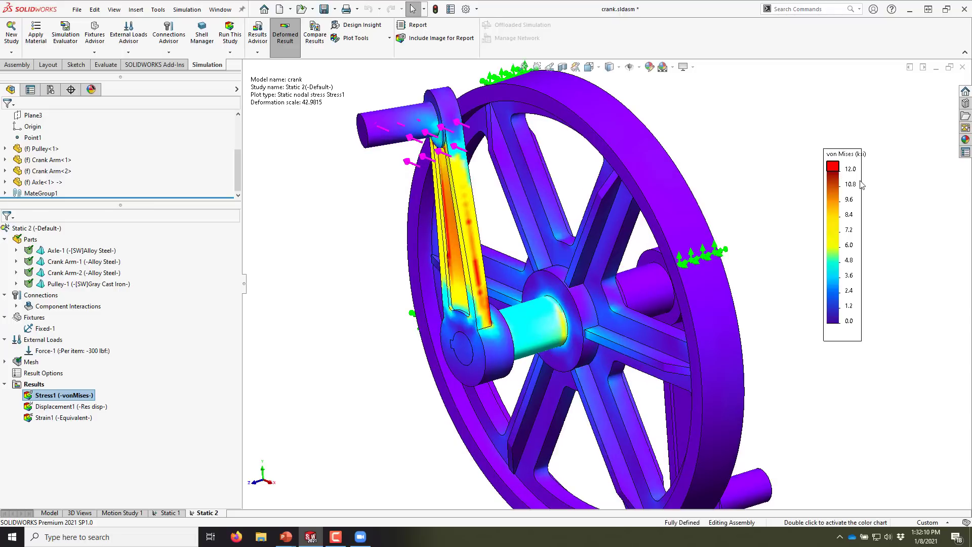
middle_click_drag(393, 274, 434, 274)
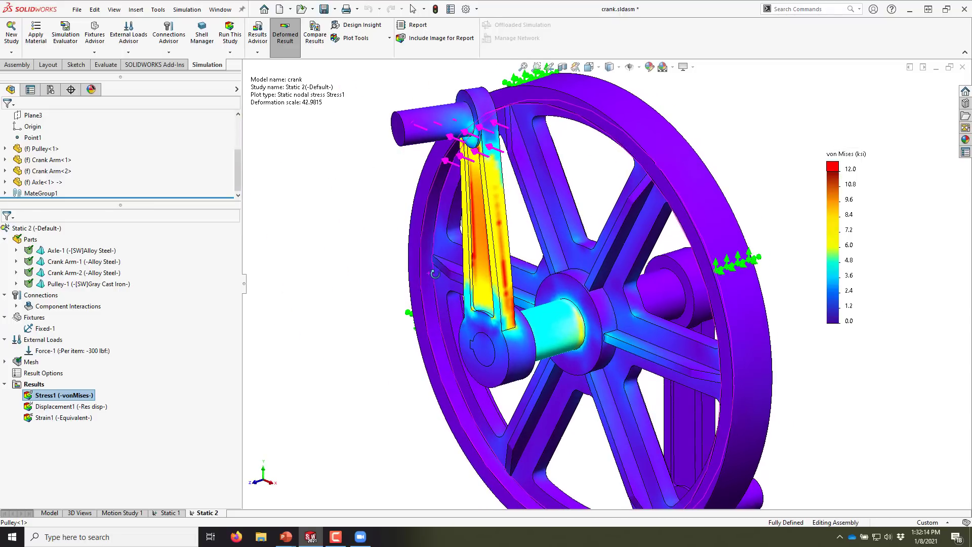
key("f")
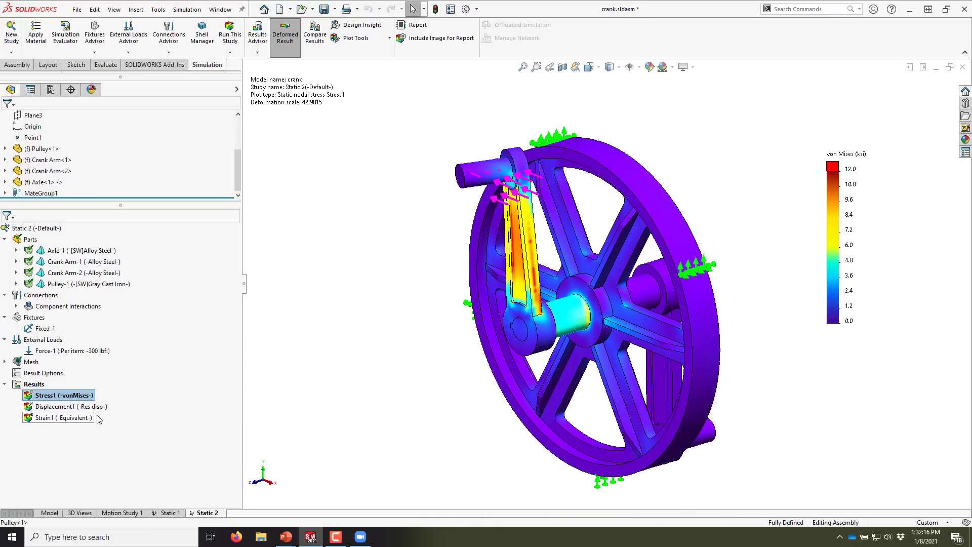
- Show Static 2's resultant displacement plot and examine the deflection of the full assembly
double_click(97, 407)
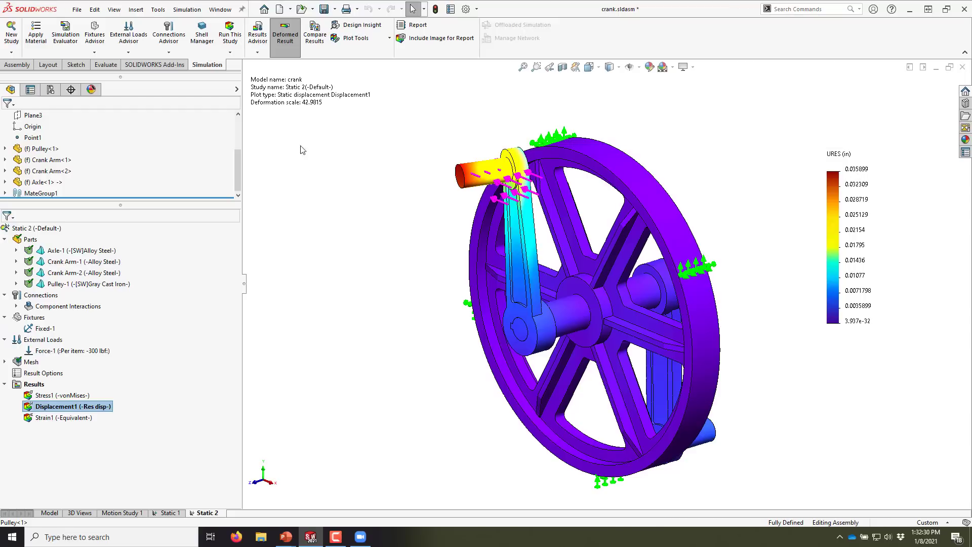
scroll(566, 219, "down", 3)
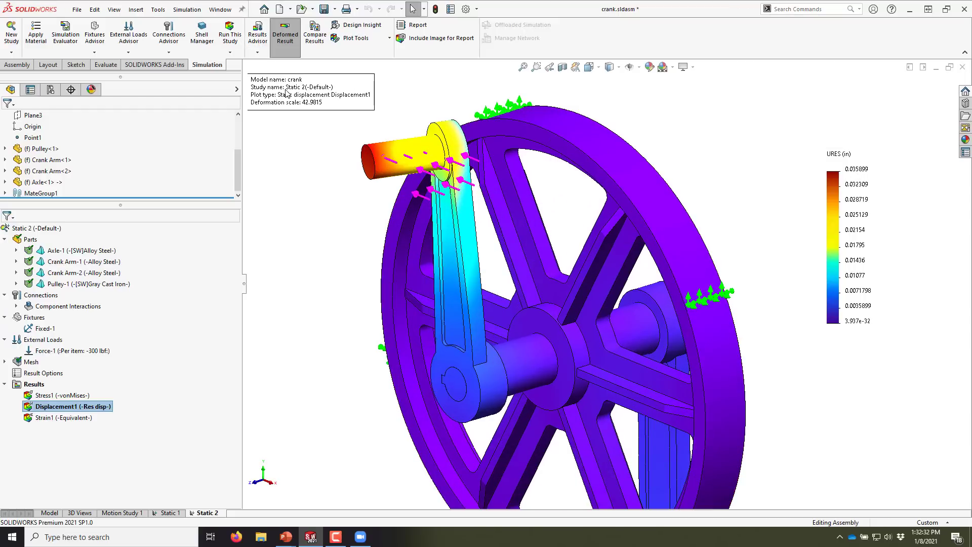
left_click_drag(289, 98, 248, 251)
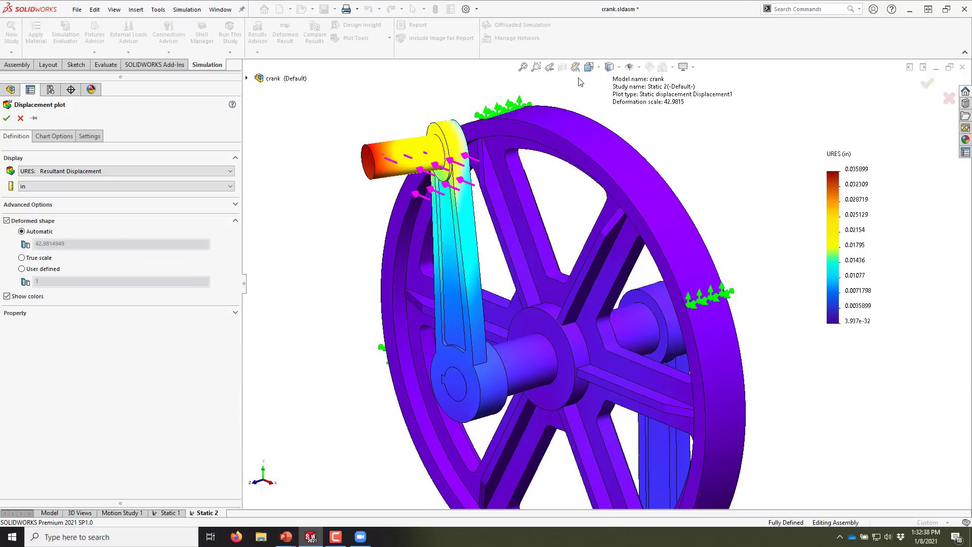
left_click(20, 118)
scroll(542, 269, "up", 3)
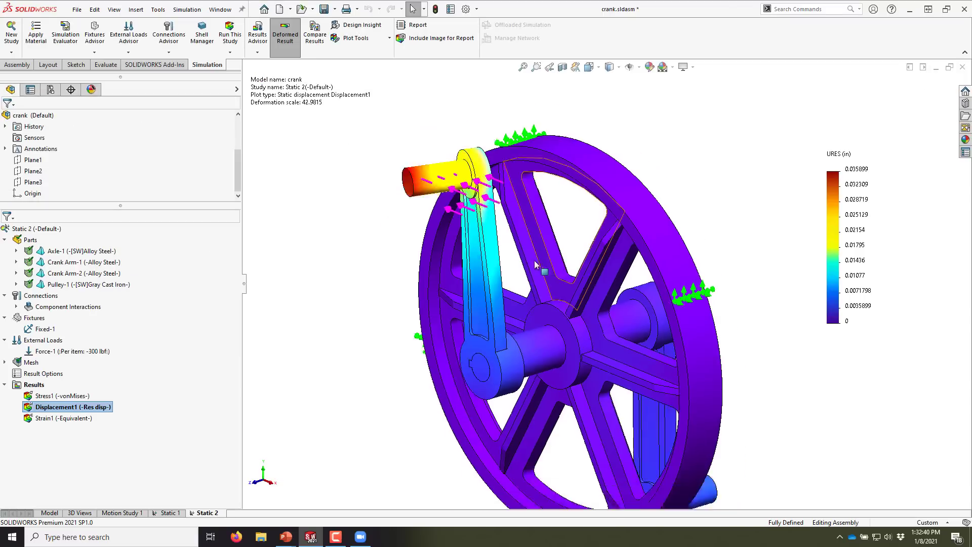
middle_click_drag(543, 269, 581, 298)
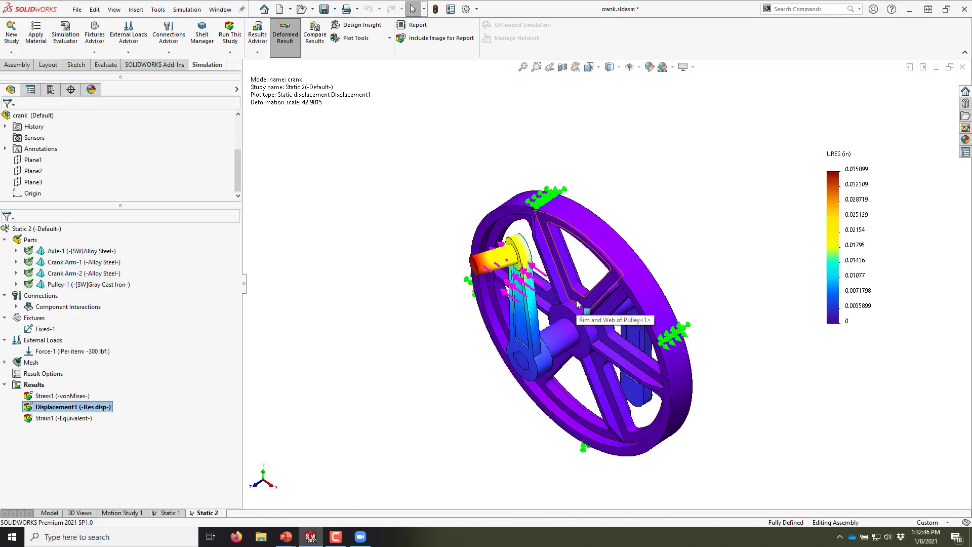
- Set the deformed shape of Static 2's resultant displacement plot to a user-defined scale of 200
left_click(576, 301)
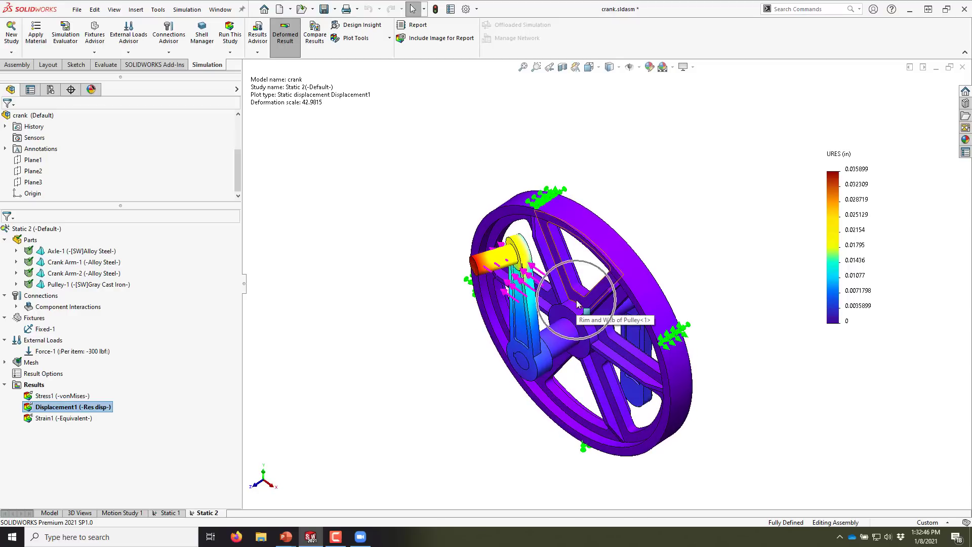
left_click(306, 105)
left_click(306, 105)
left_click(306, 105)
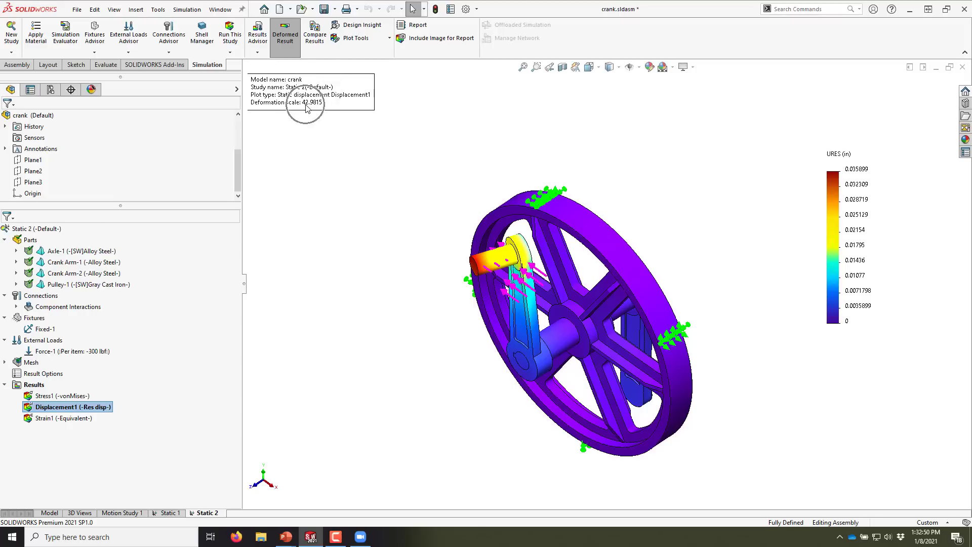
left_click(306, 107)
left_click(306, 106)
double_click(309, 102)
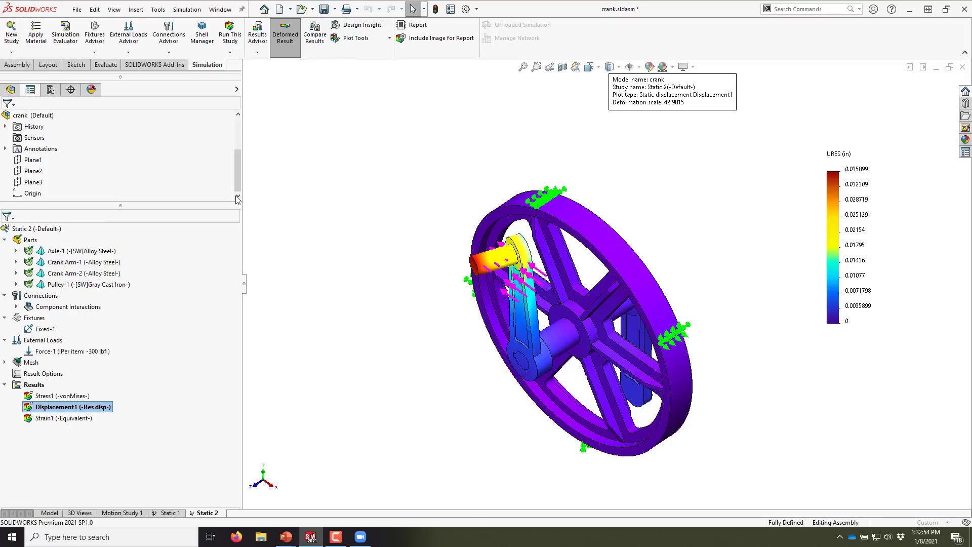
left_click(34, 272)
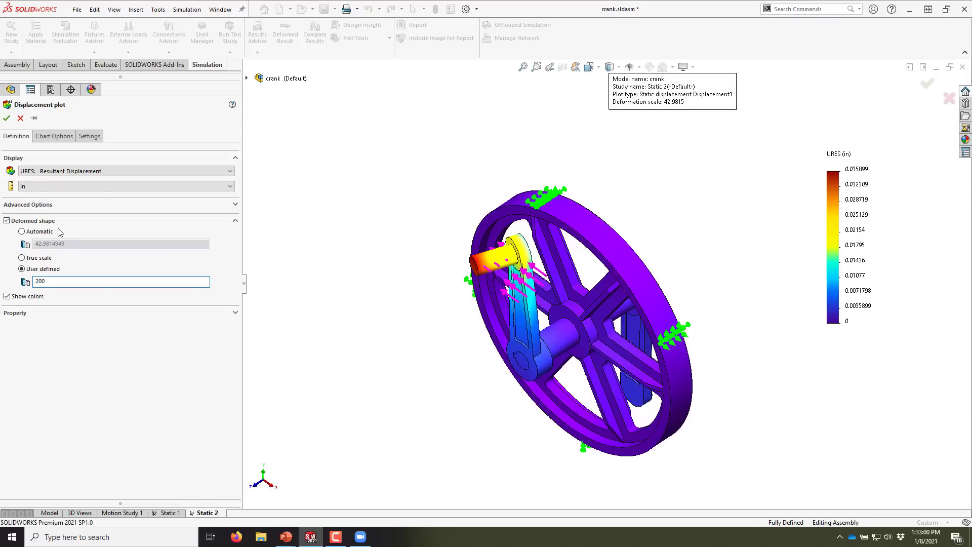
left_click(7, 118)
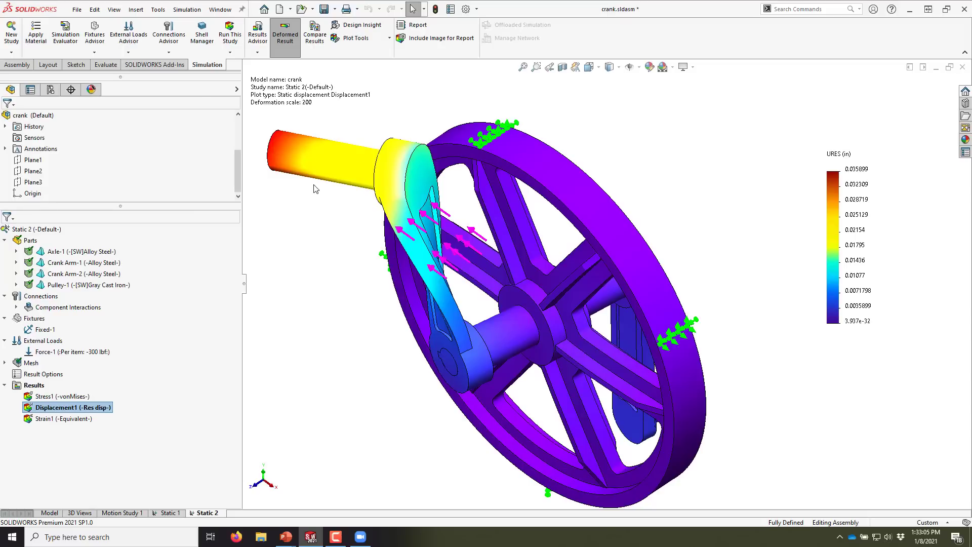
- Animate Static 2's displacement plot and examine how the crank arm and pulley deflect under the load
right_click(57, 408)
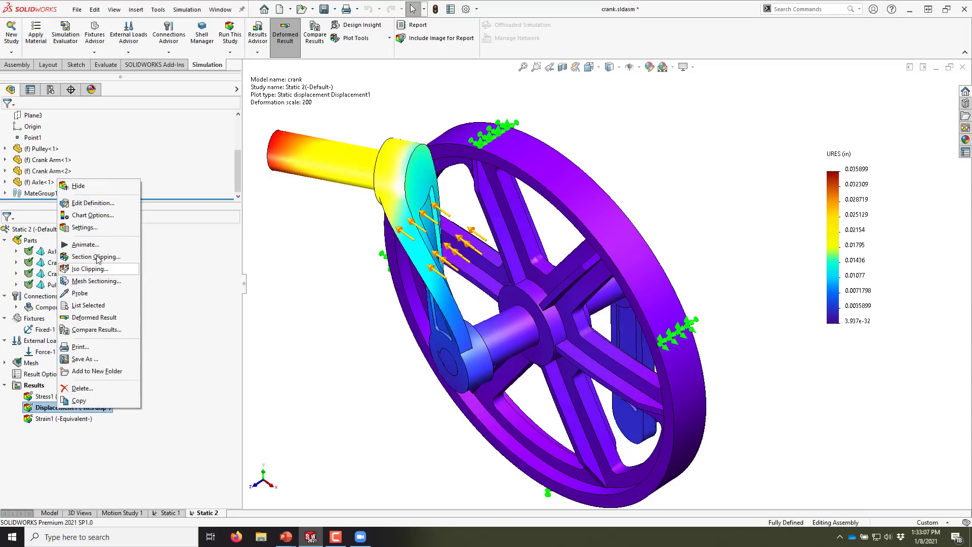
left_click(96, 248)
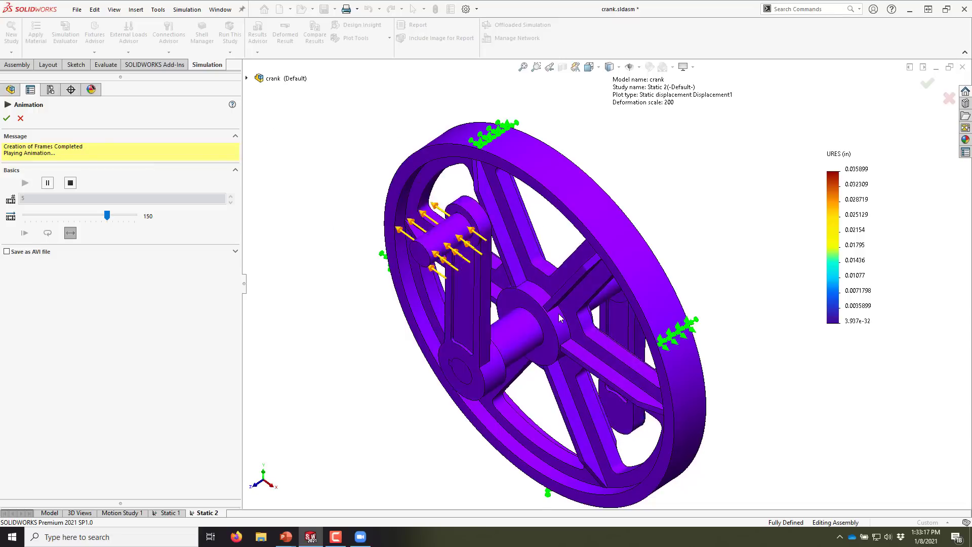
left_click(21, 118)
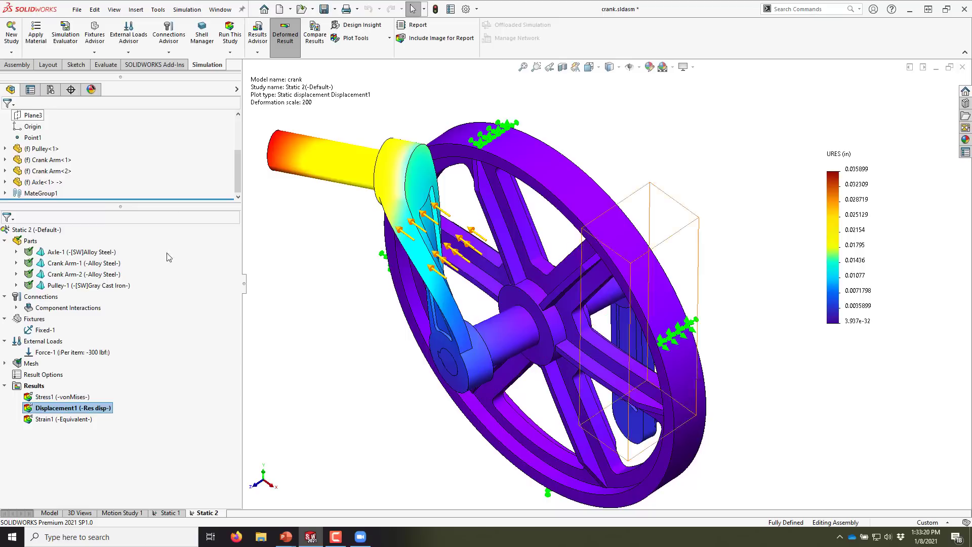
- Return the deformed shape of Static 2's displacement plot to the automatic scale
double_click(302, 98)
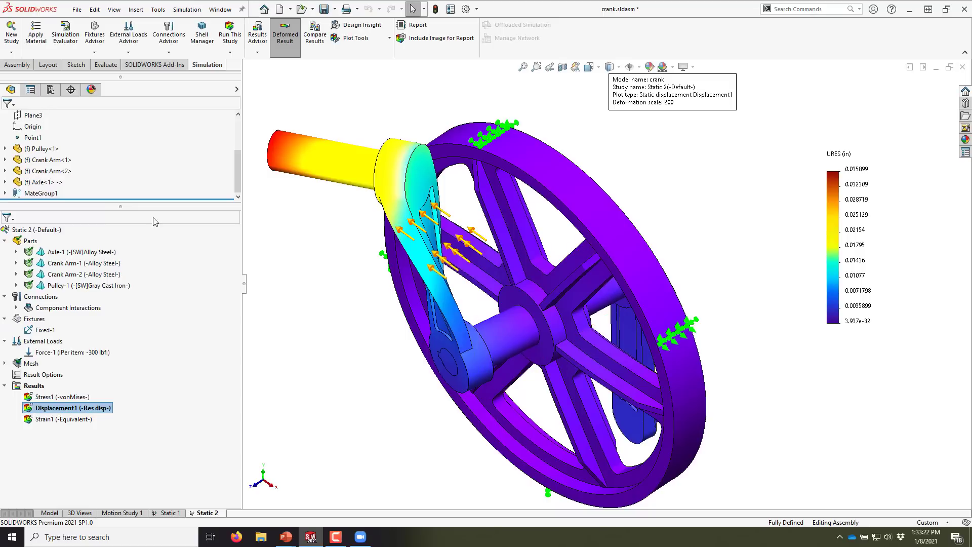
left_click(21, 231)
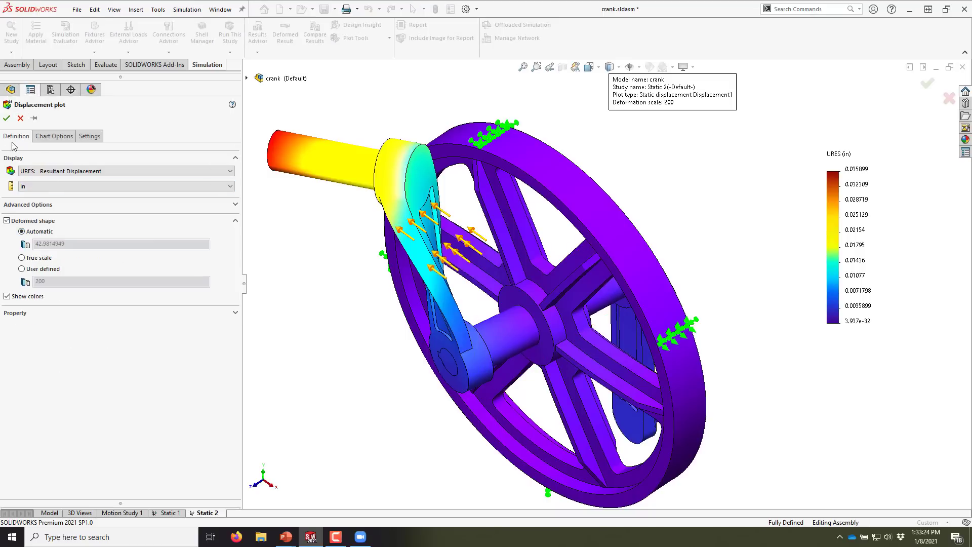
left_click(7, 118)
- Show Static 2's von Mises stress plot and examine the loaded crank arm up close
double_click(50, 397)
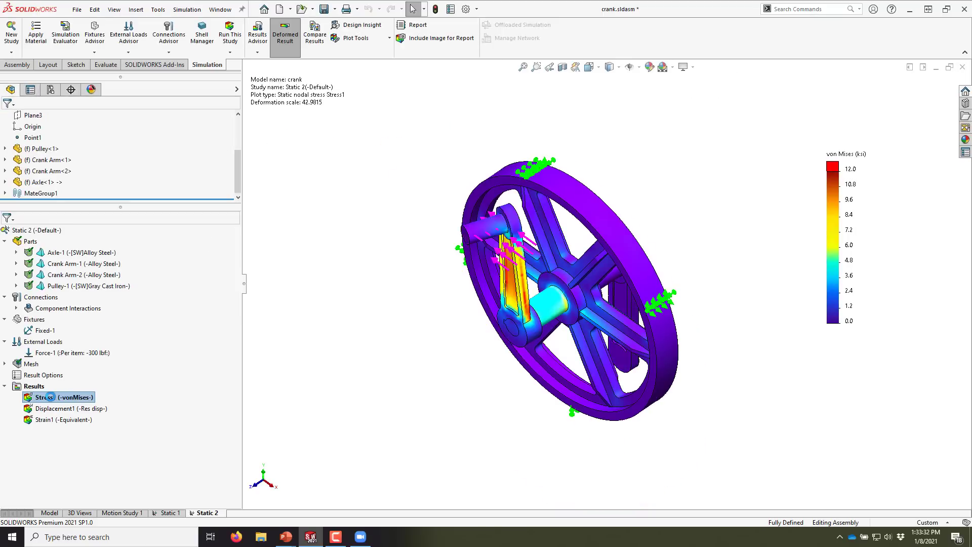
scroll(497, 307, "down", 5)
middle_click_drag(496, 307, 489, 278)
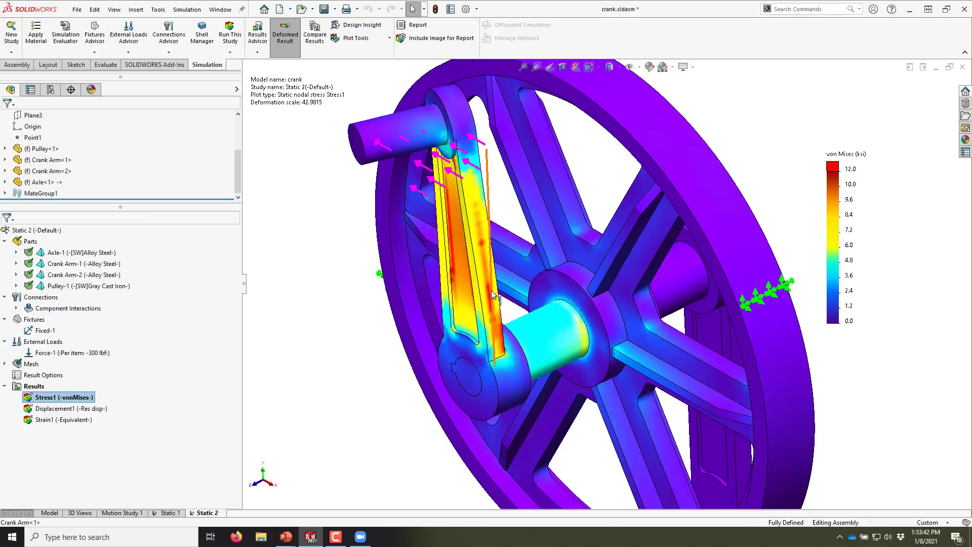
- Compare only the von Mises stress plots of Static 1 and Static 2 side by side and examine the crank arm and axle
right_click(53, 400)
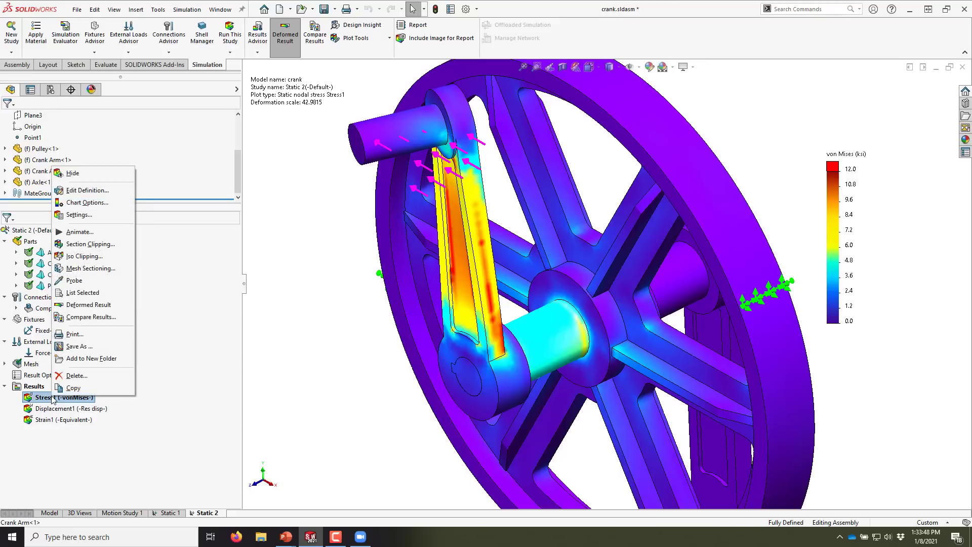
left_click(89, 317)
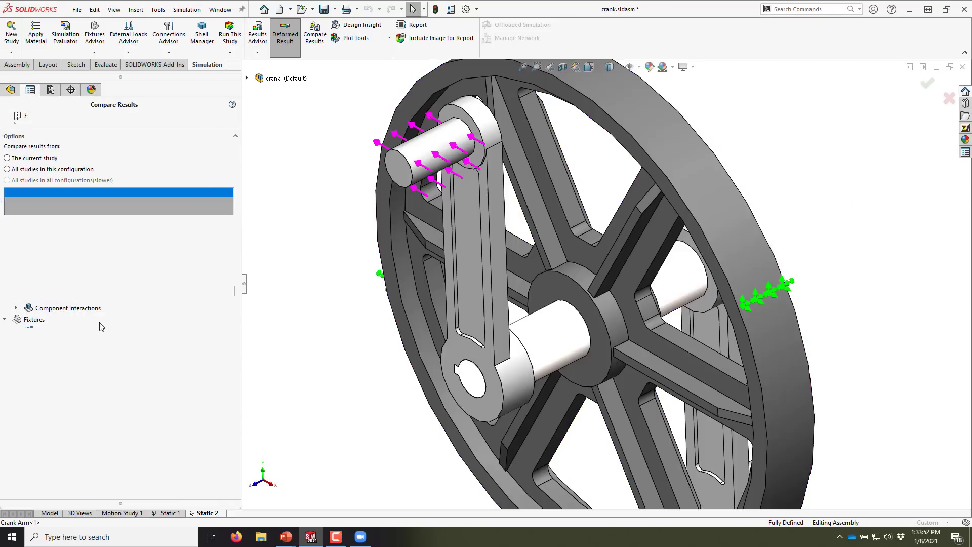
left_click(40, 199)
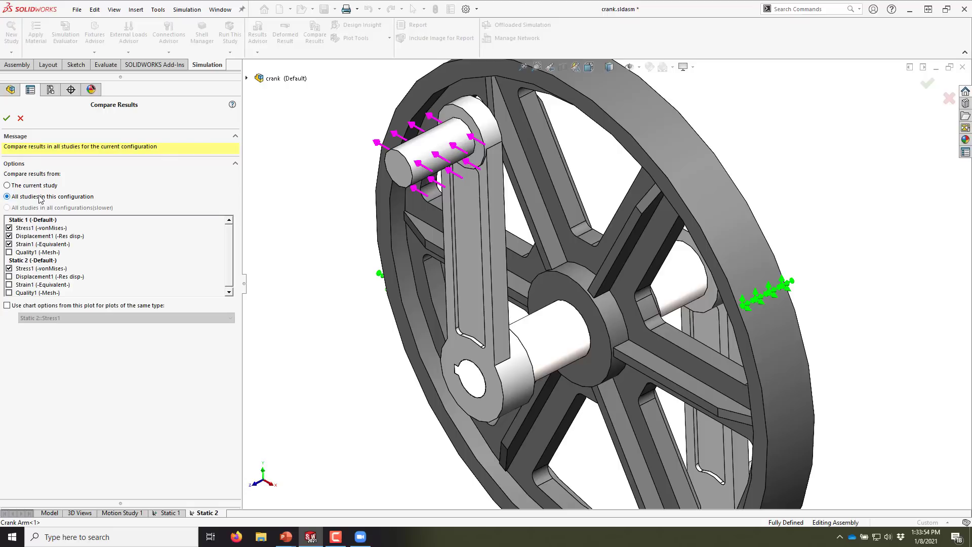
left_click(9, 236)
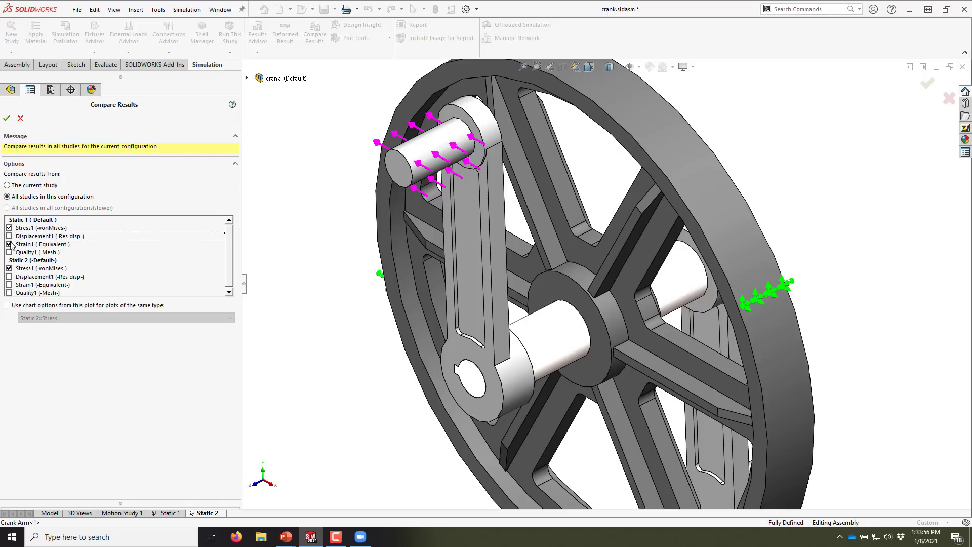
left_click(9, 245)
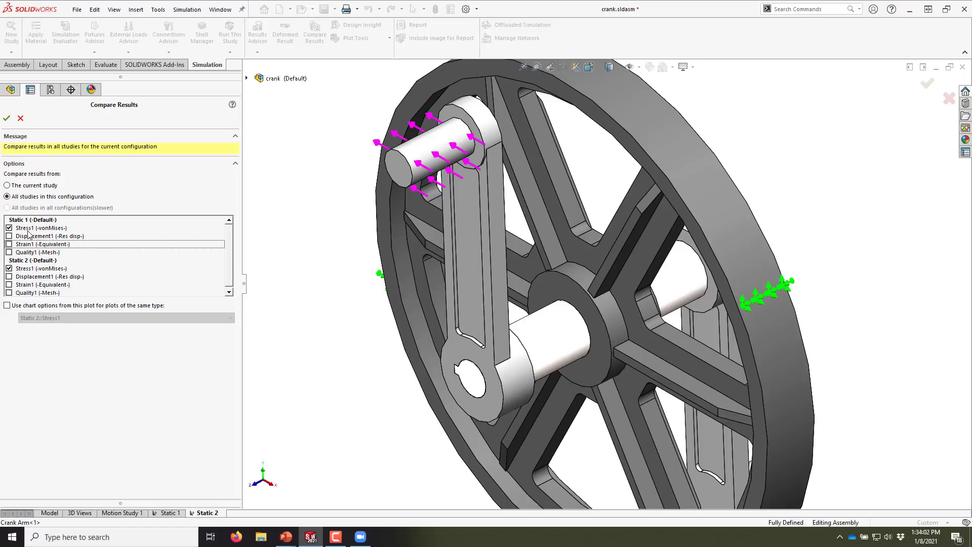
left_click(7, 119)
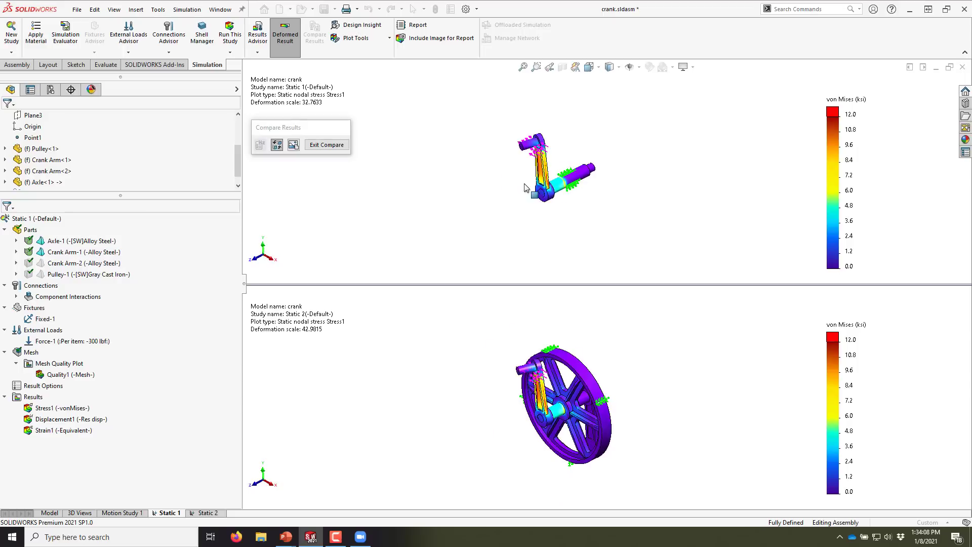
scroll(532, 182, "up", 4)
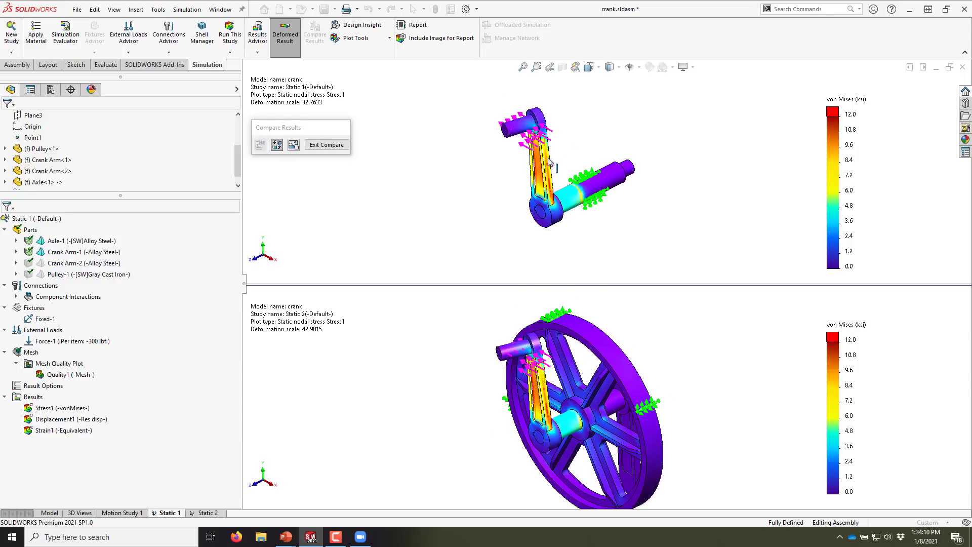
scroll(551, 161, "up", 2)
scroll(529, 187, "up", 2)
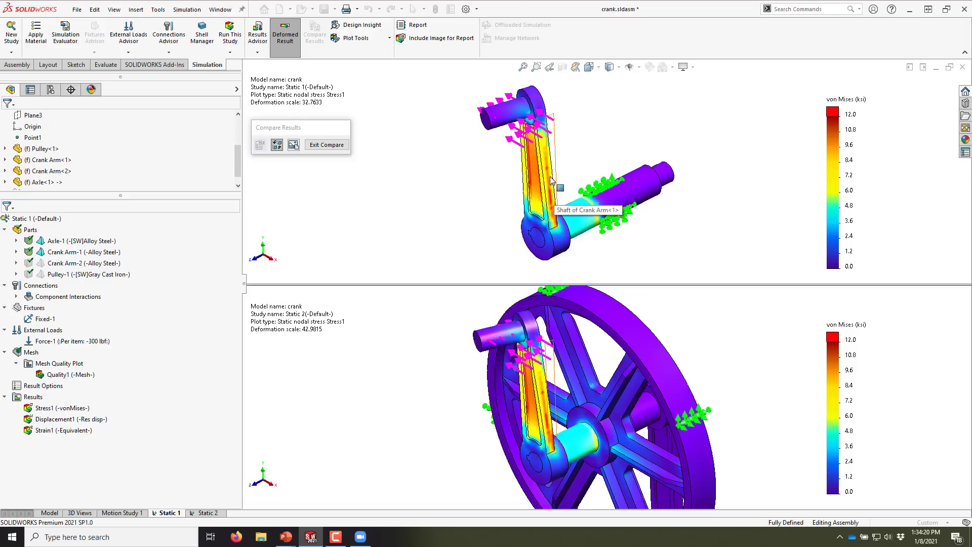
scroll(549, 174, "down", 4)
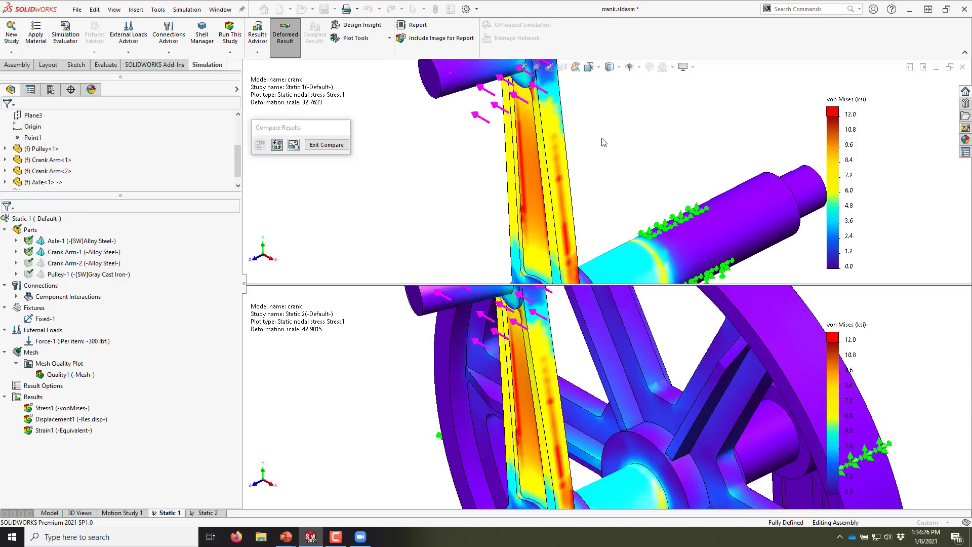
key("f")
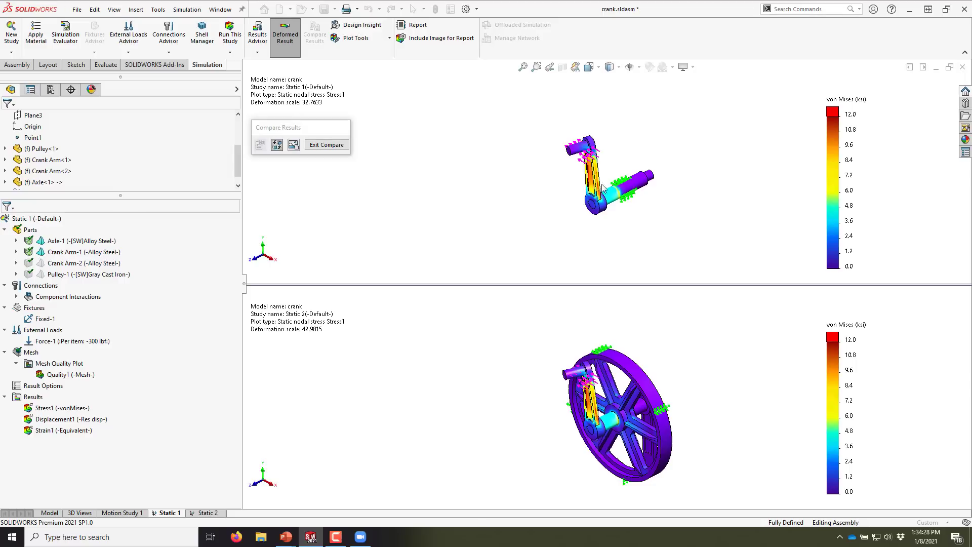
scroll(639, 198, "down", 6)
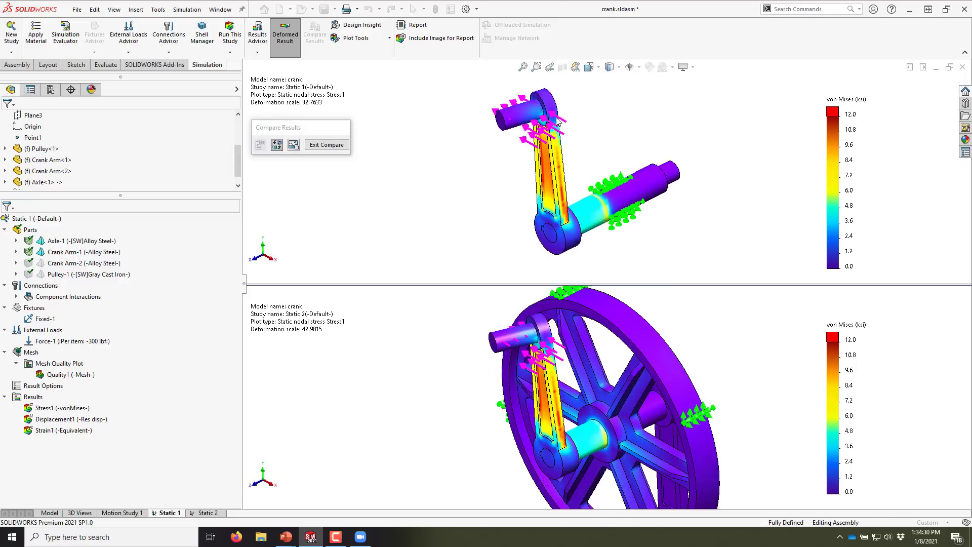
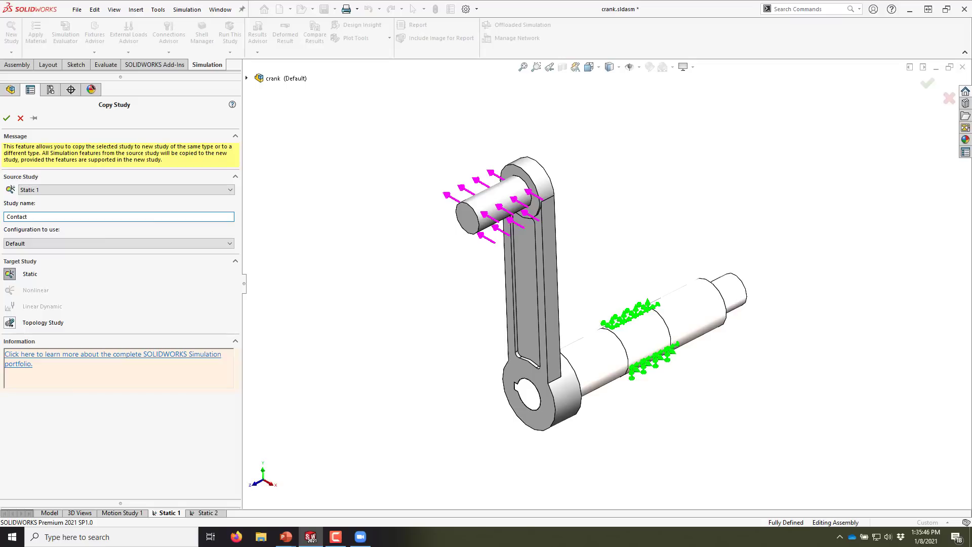
- Copy study Static 1 to a new static study named Contact using the Default configuration
left_click(6, 118)
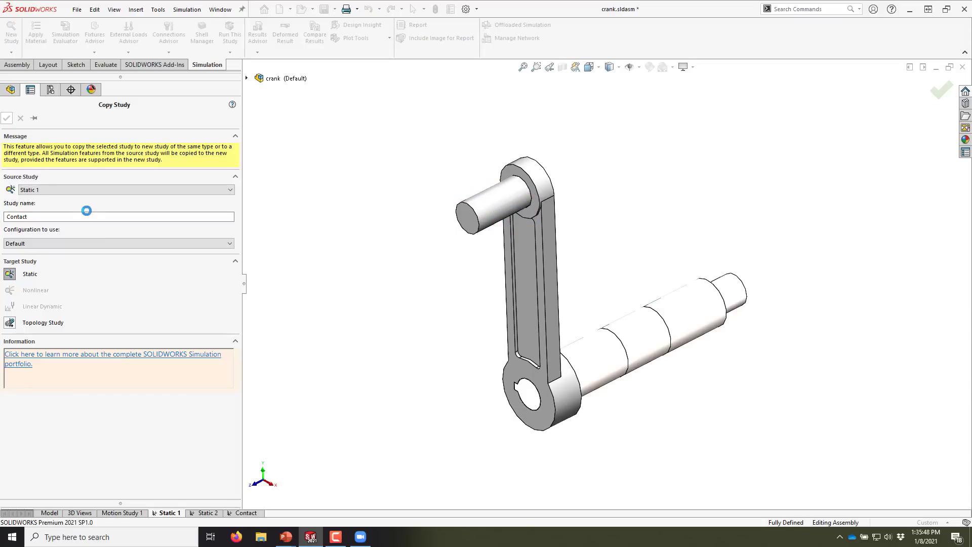
scroll(622, 344, "down", 1)
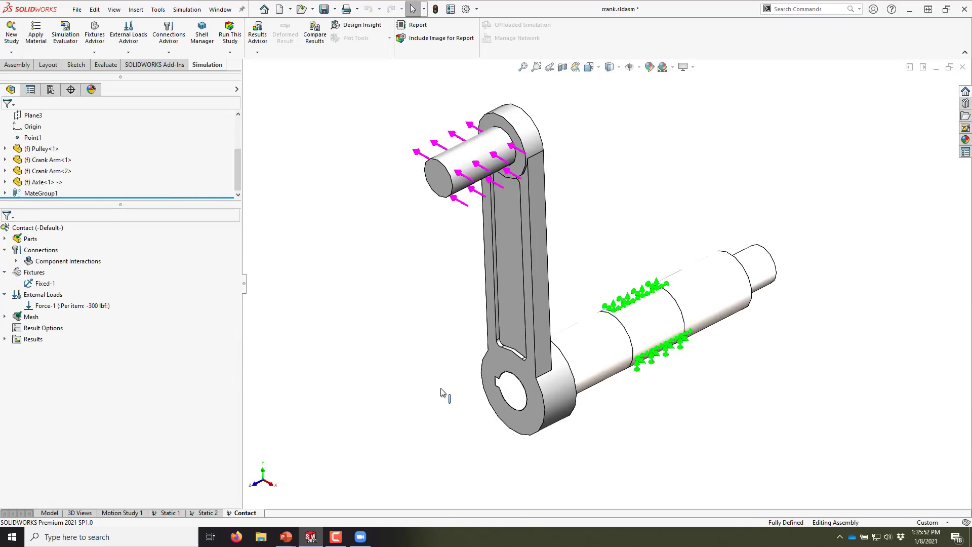
- Change the Contact study's global interaction from bonded to Contact with a coefficient of friction of 0.05
left_click(17, 261)
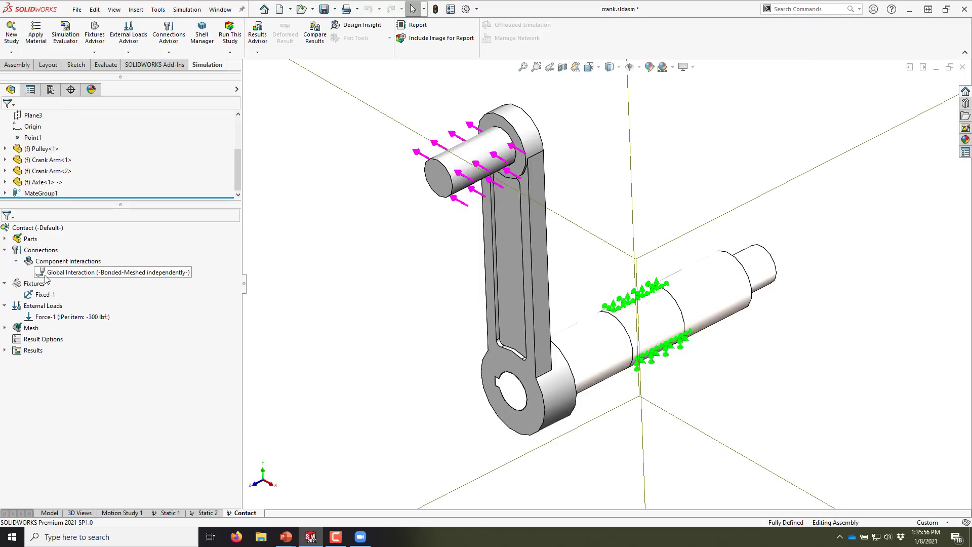
right_click(117, 274)
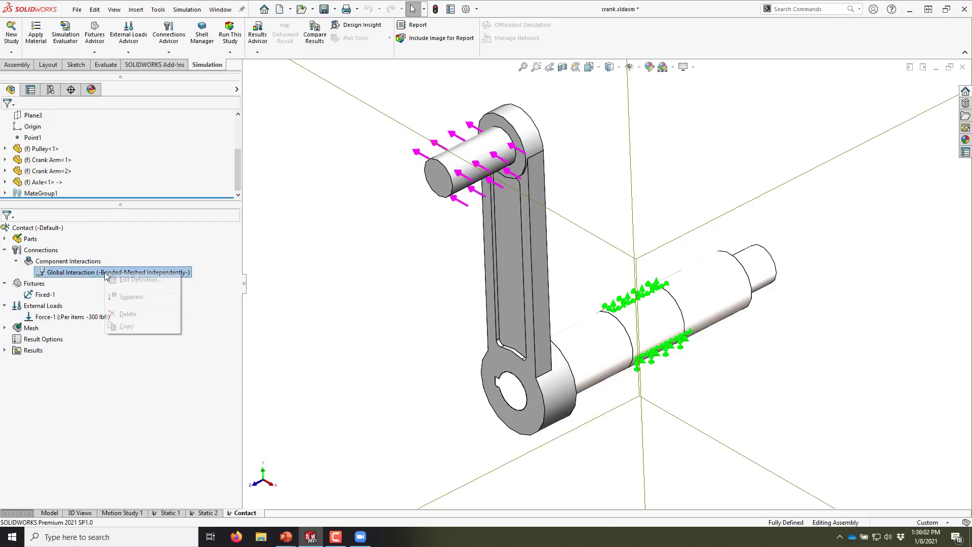
left_click(122, 280)
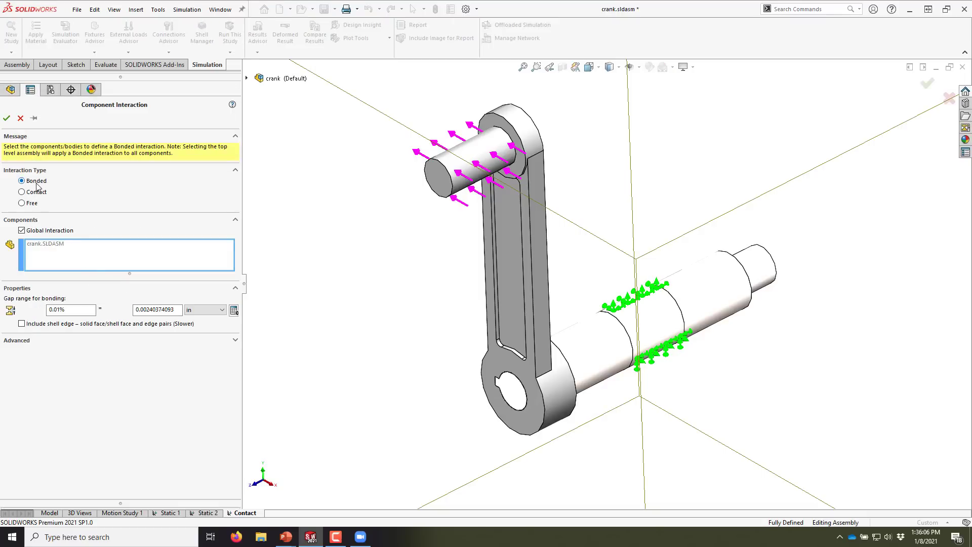
left_click(41, 195)
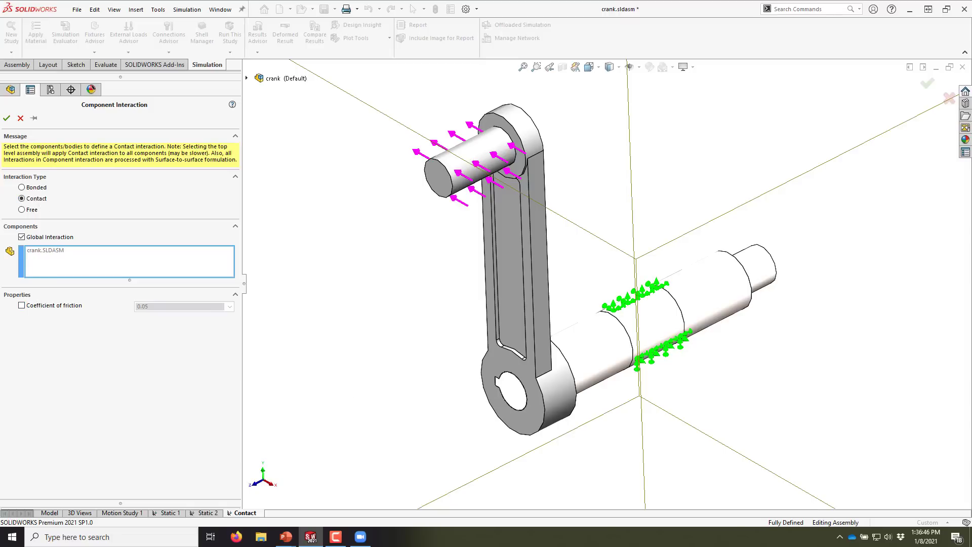
left_click(65, 308)
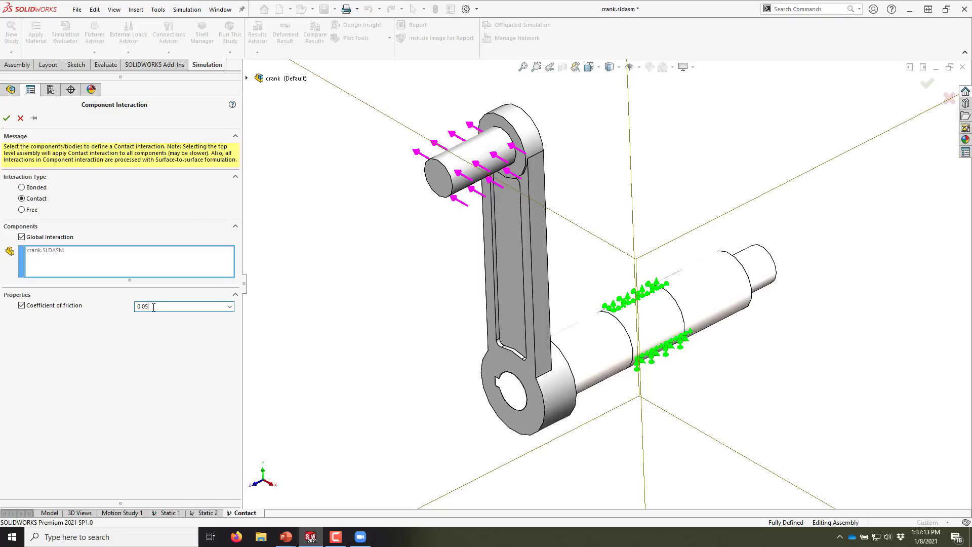
left_click(6, 119)
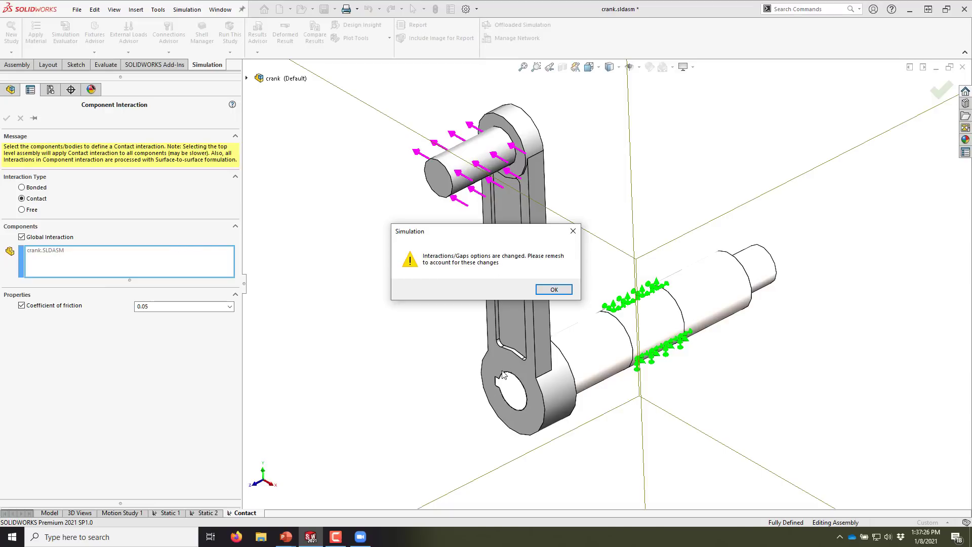
left_click(554, 290)
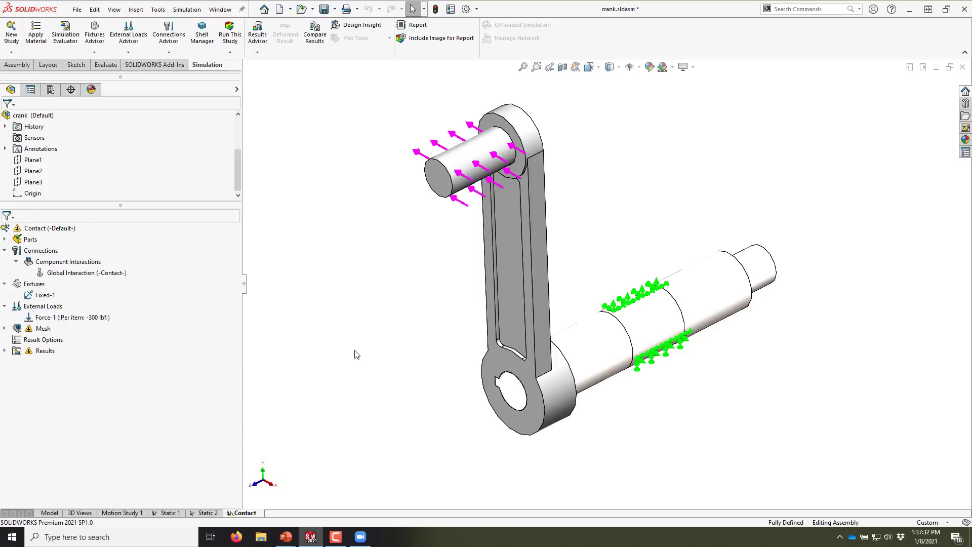
- Show the mesh quality plot Quality1 of the Contact study to examine the mesh on the crank arm and axle
left_click_drag(117, 206, 117, 248)
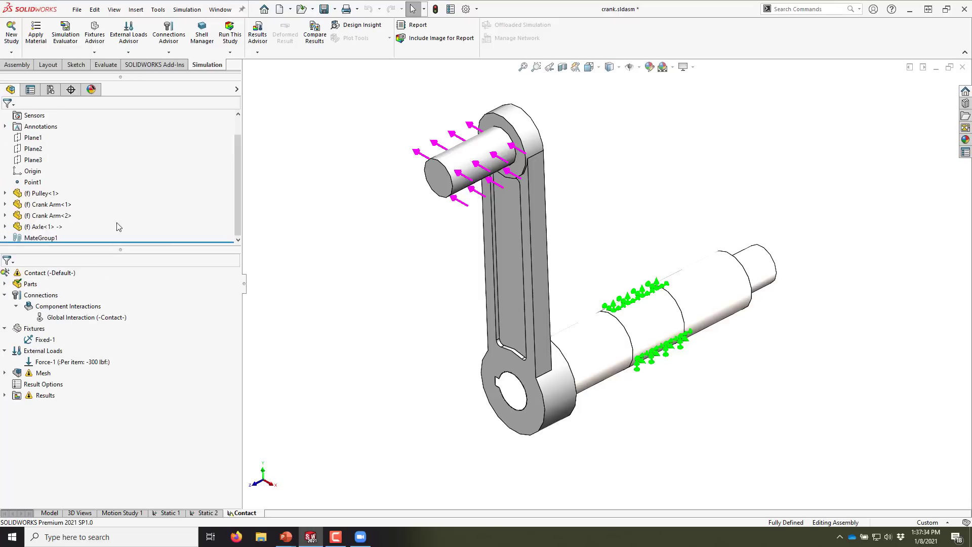
right_click(40, 373)
left_click(4, 374)
left_click(16, 384)
left_click(54, 396)
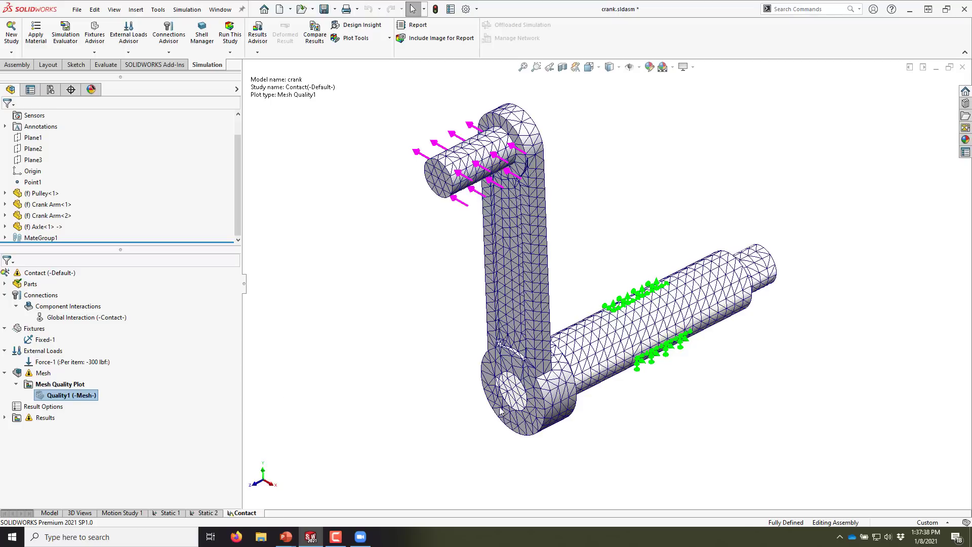
- Explode the assembly with Exploded View1 of the Default configuration and hide the Quality1 mesh plot
scroll(504, 382, "down", 8)
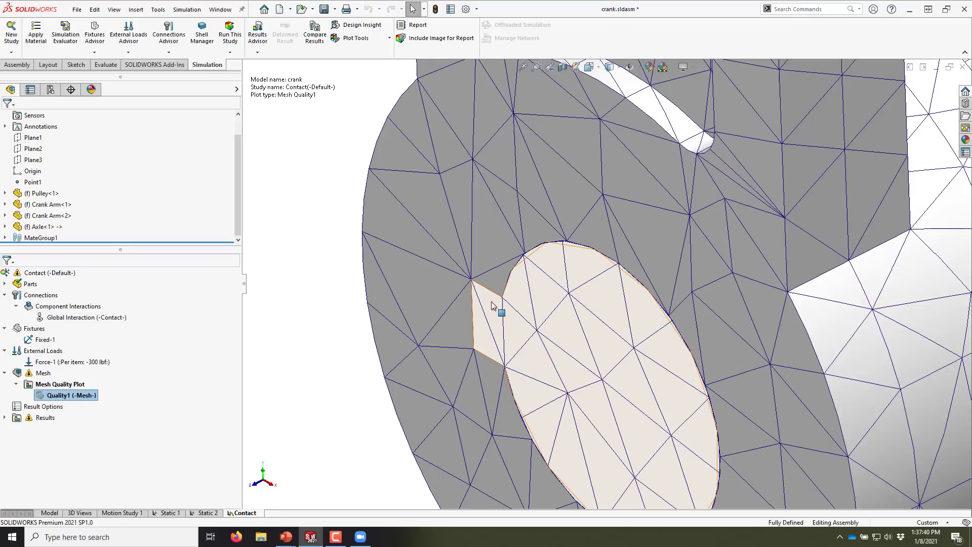
middle_click_drag(493, 303, 489, 297)
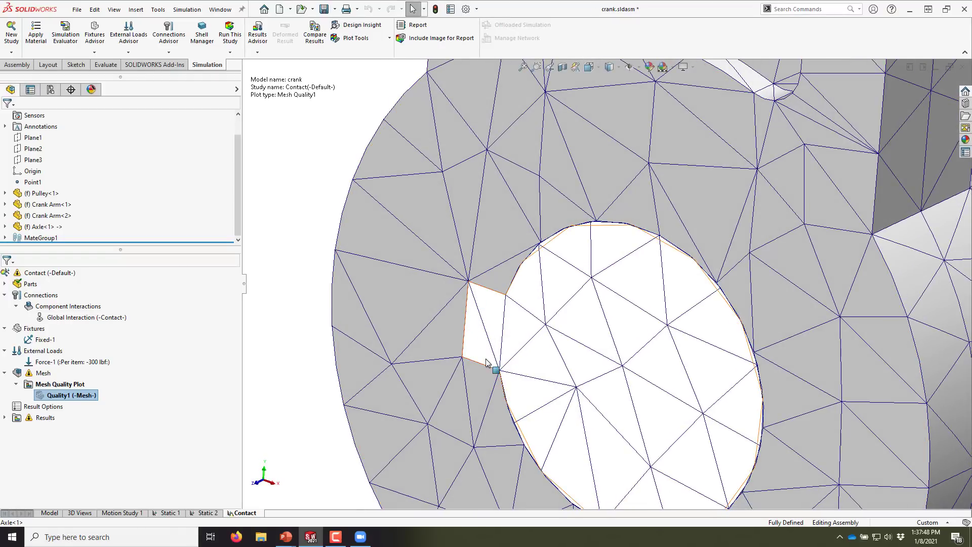
scroll(473, 288, "up", 5)
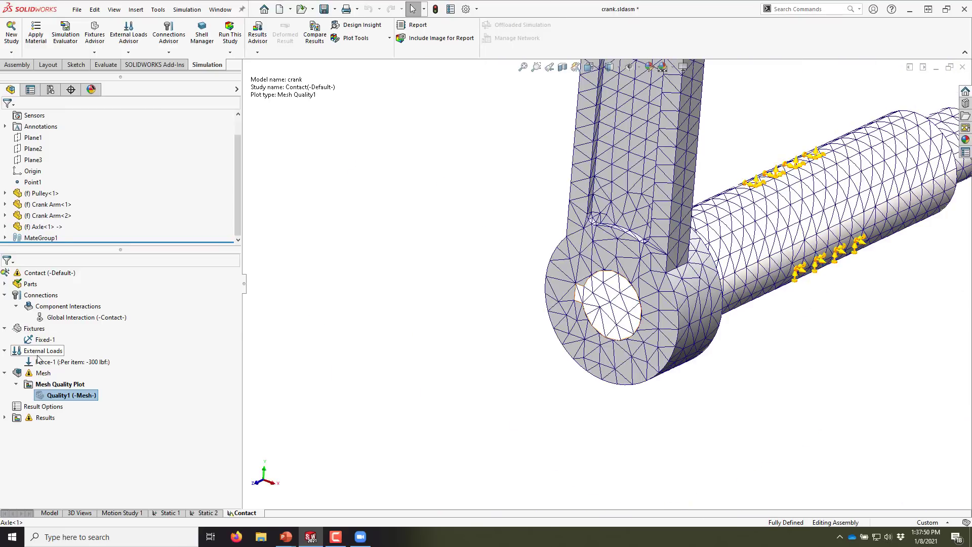
left_click(50, 89)
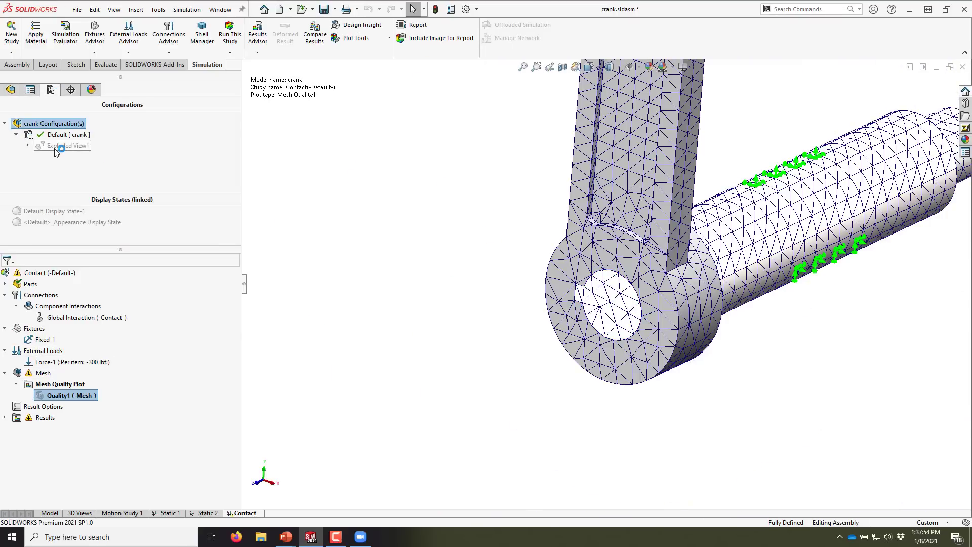
left_click(56, 148)
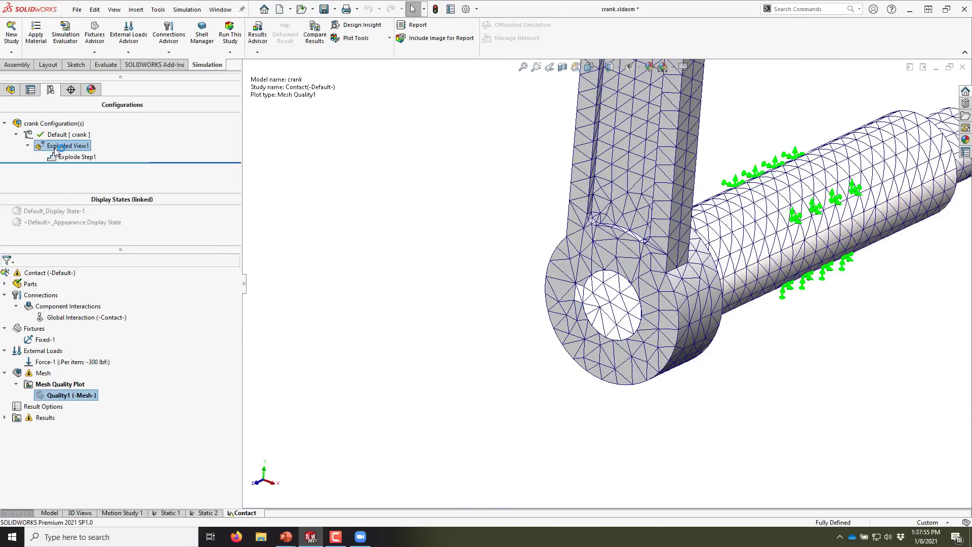
right_click(47, 394)
left_click(67, 250)
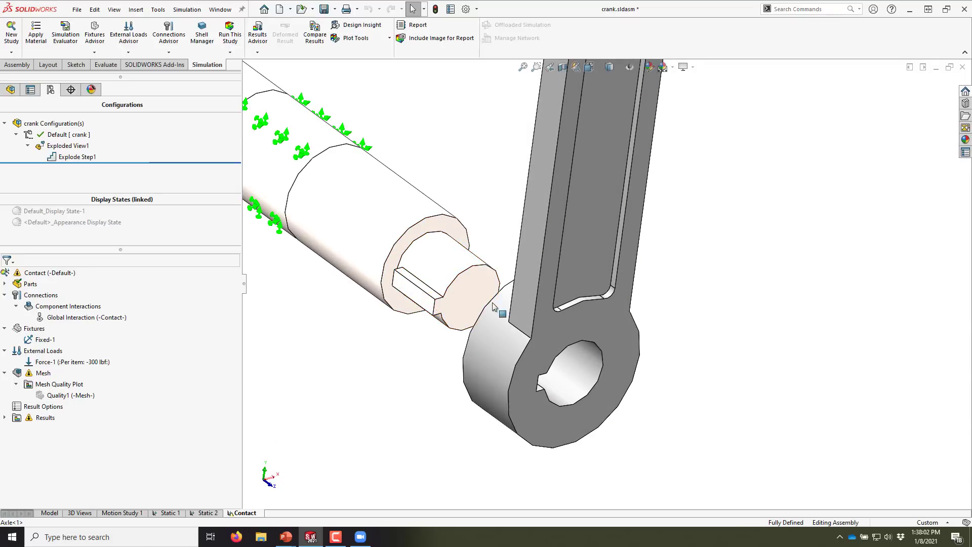
- Start a mesh control in the Contact study and select the three faces of the key on the axle end
right_click(34, 374)
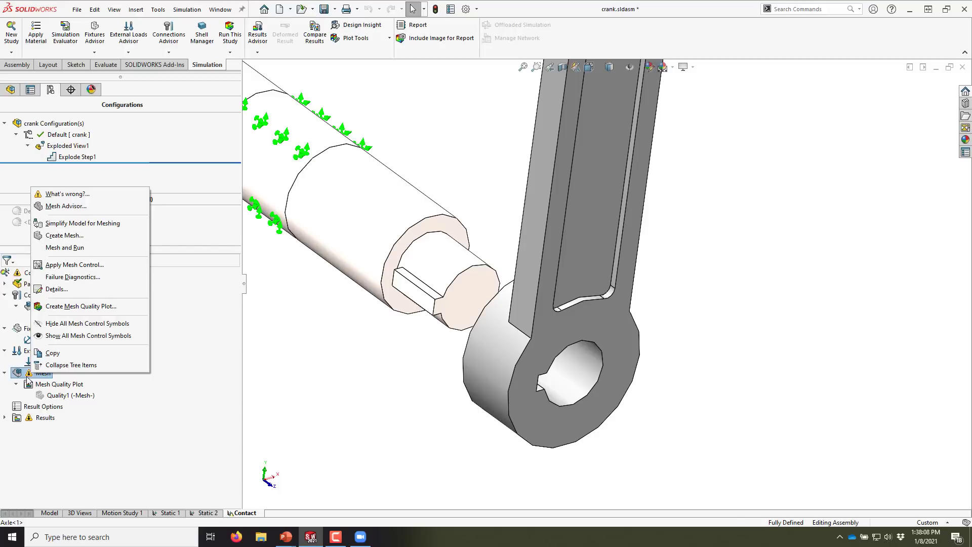
left_click(67, 268)
scroll(462, 304, "down", 4)
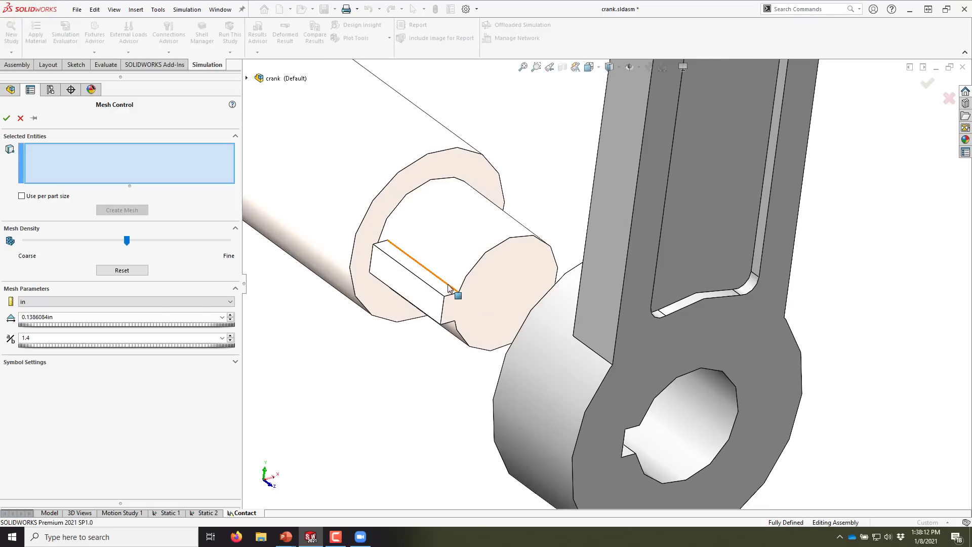
left_click(451, 290)
left_click(434, 308)
middle_click_drag(425, 317, 453, 214)
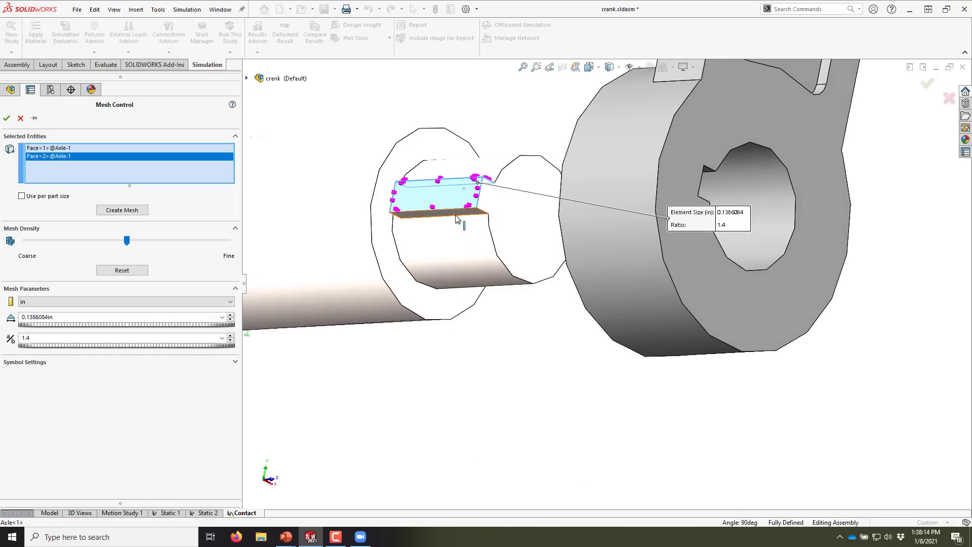
left_click(457, 219)
- Add the three faces of the crank arm's keyway to the mesh control's selected entities
scroll(512, 213, "down", 10)
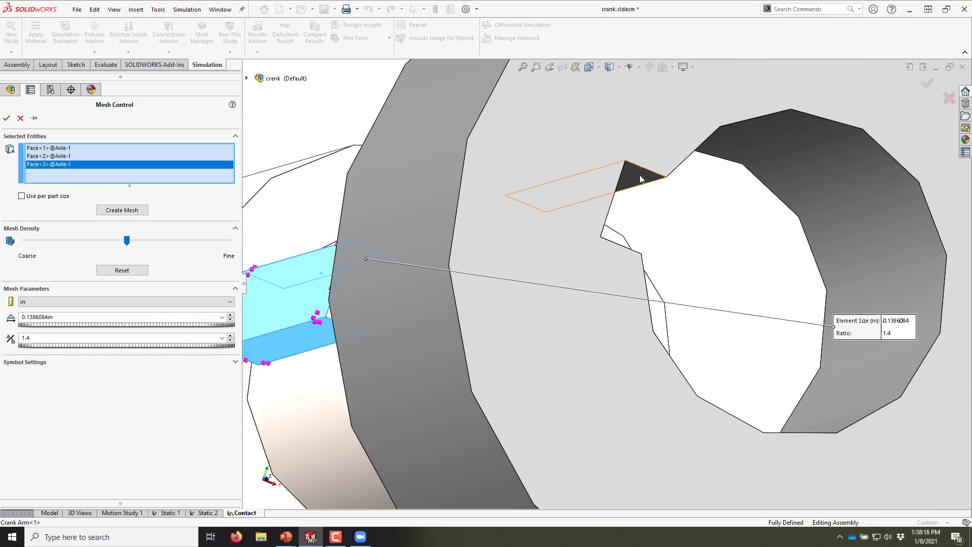
left_click(641, 176)
middle_click_drag(606, 206, 678, 356)
left_click(637, 217)
left_click(637, 248)
scroll(658, 268, "up", 8)
middle_click_drag(616, 258, 610, 280)
scroll(609, 279, "up", 1)
scroll(607, 165, "down", 2)
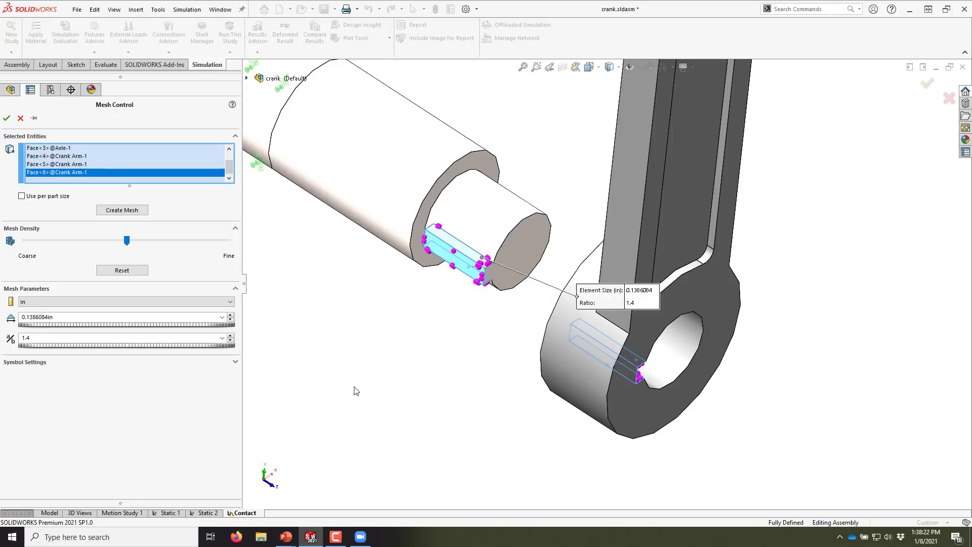
- Set the element size of the key and keyway mesh control to 0.05 in and apply it
double_click(112, 317)
type("0.05")
left_click(7, 119)
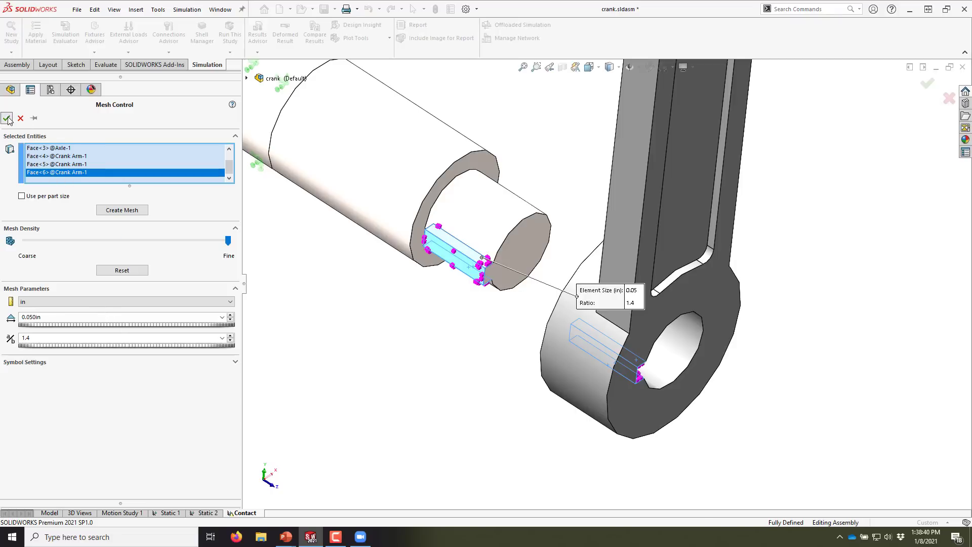
- Apply a second mesh control of 0.1 in to the axle end's cylindrical face and the crank arm's bore
right_click(34, 373)
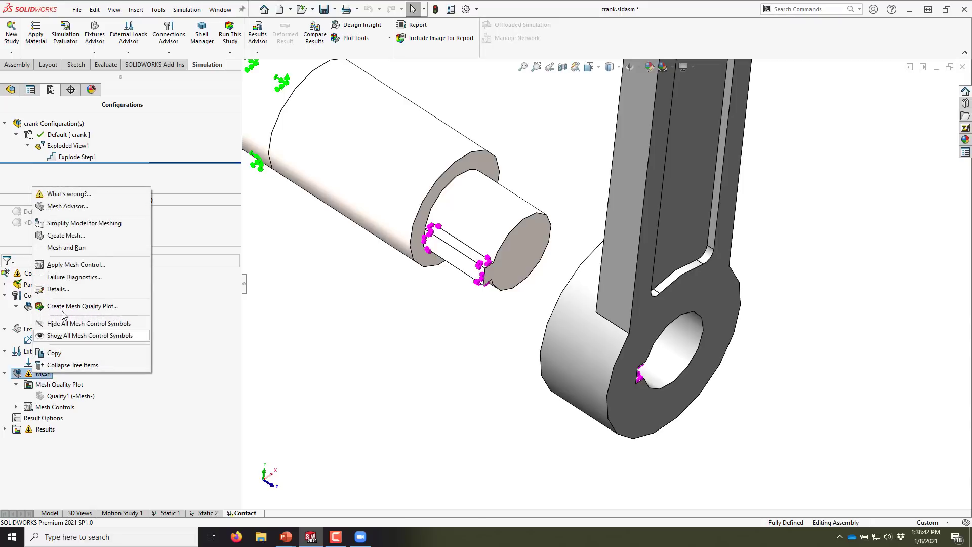
left_click(71, 265)
left_click(490, 205)
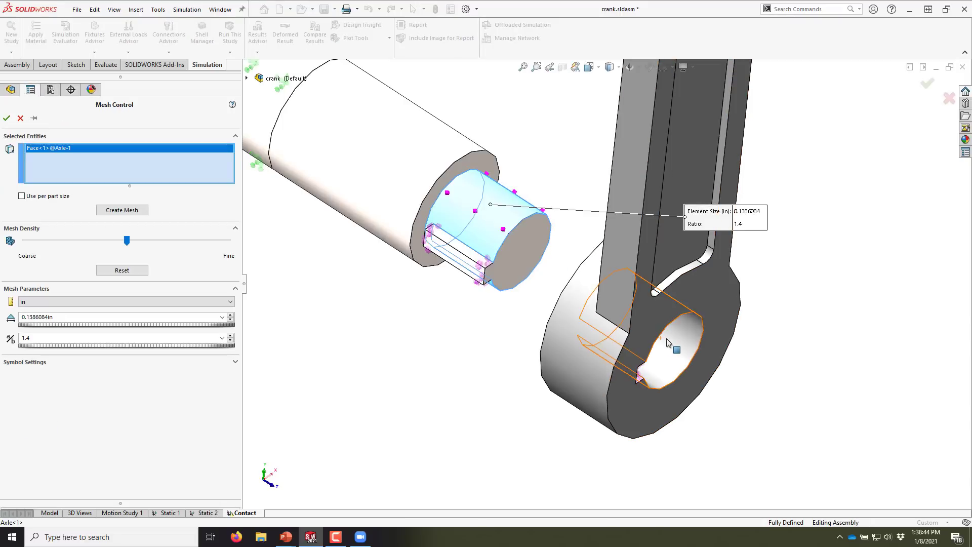
left_click(667, 343)
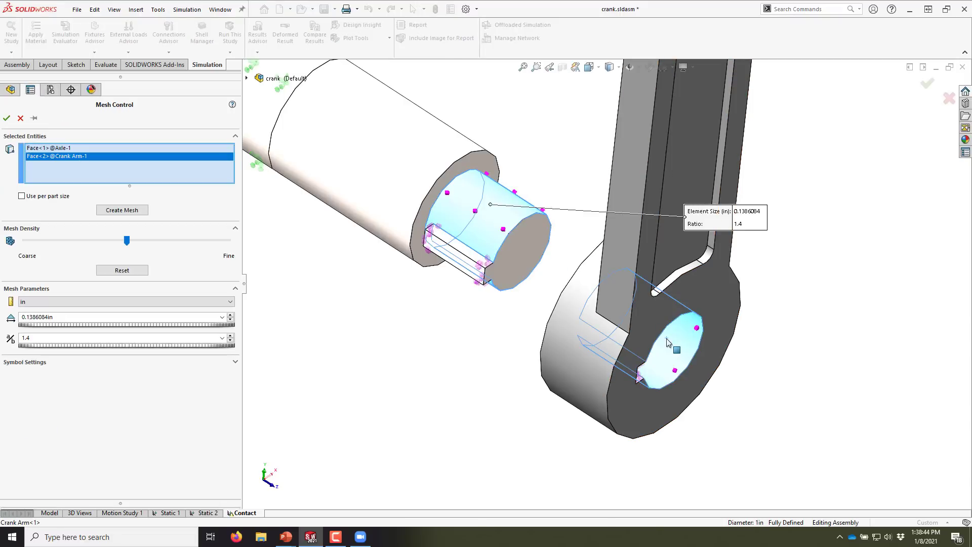
double_click(53, 318)
type(".1")
left_click(307, 309)
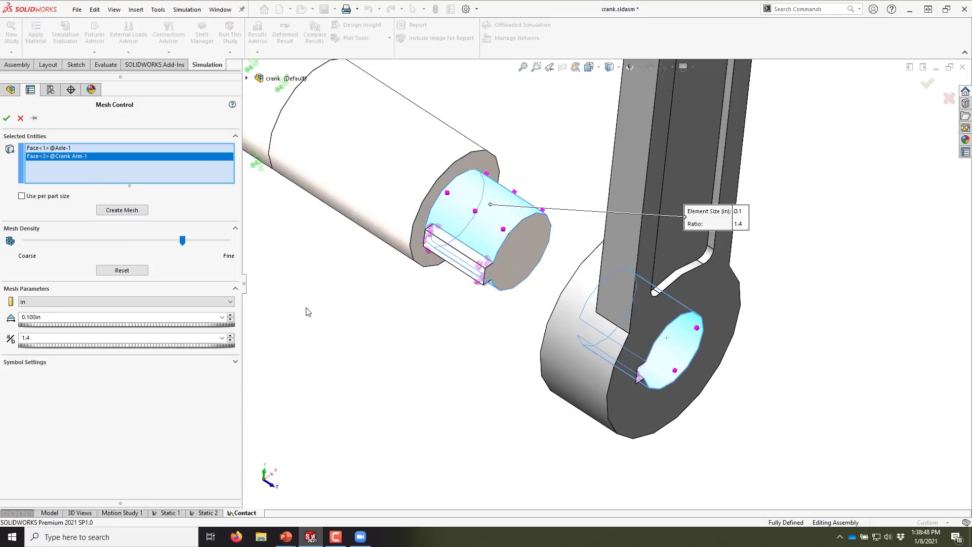
left_click(6, 118)
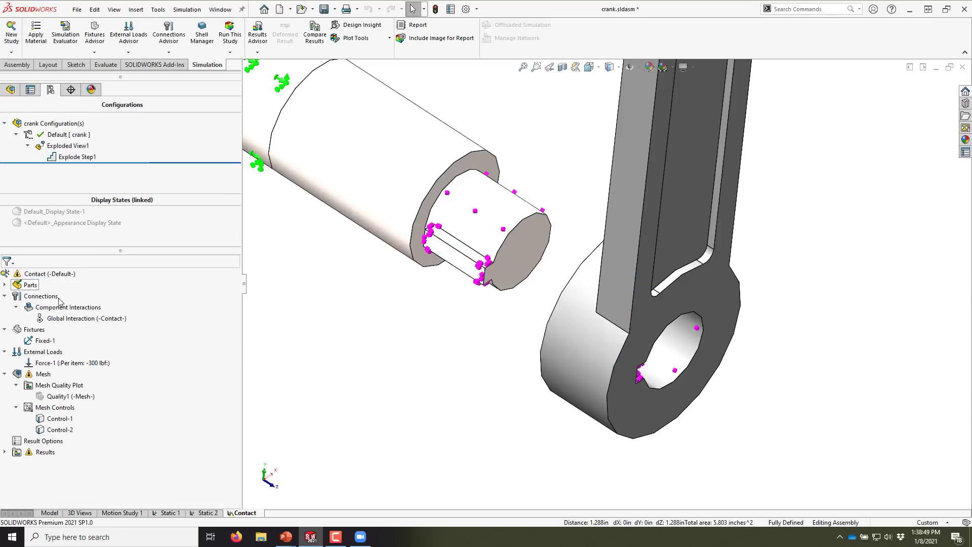
- Remesh the Contact study with the current mesh density, accepting deletion of its results, and inspect the mesh around the axle's key
right_click(42, 379)
left_click(76, 241)
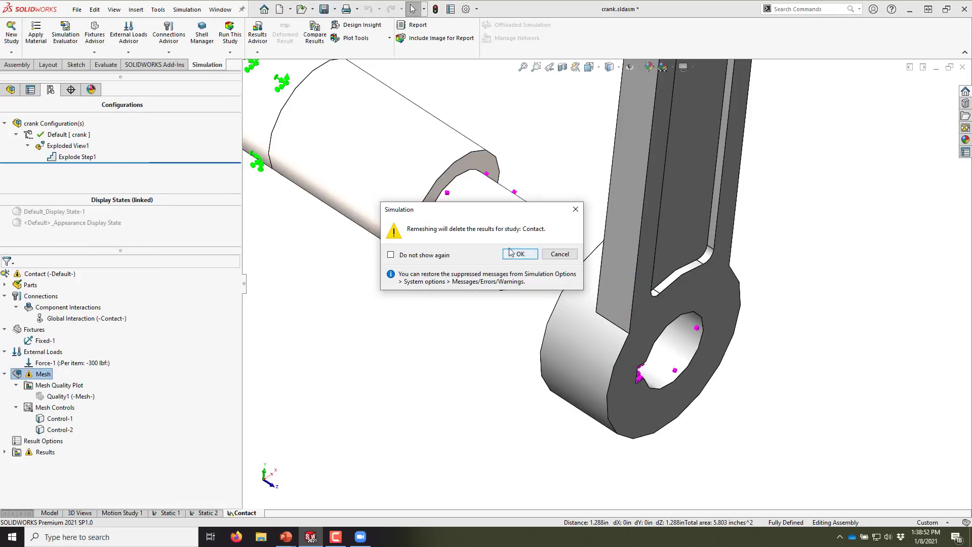
left_click(520, 254)
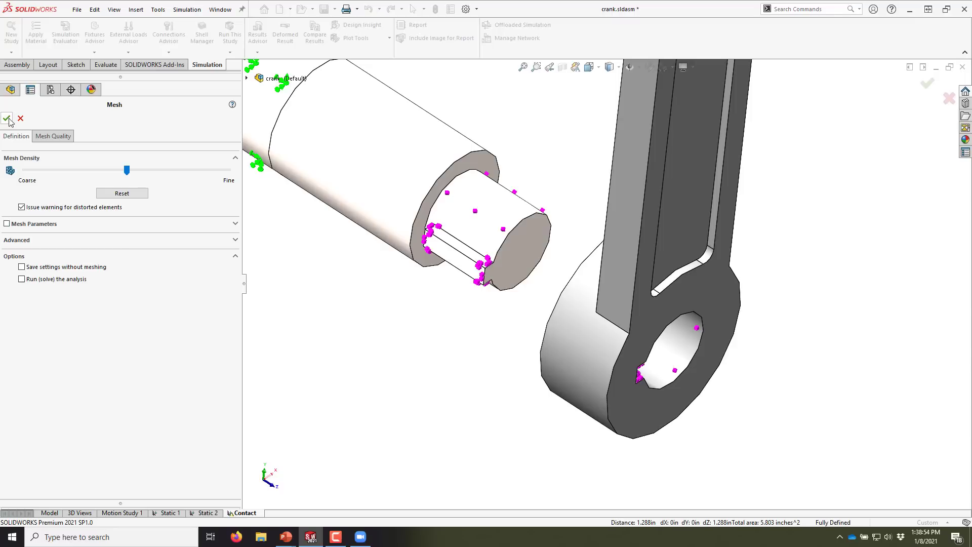
left_click(7, 119)
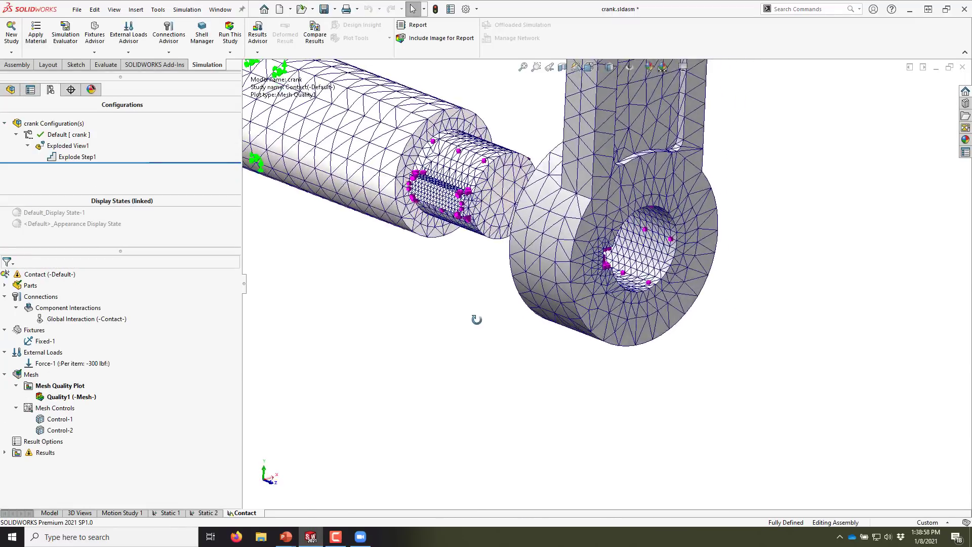
scroll(468, 226, "down", 8)
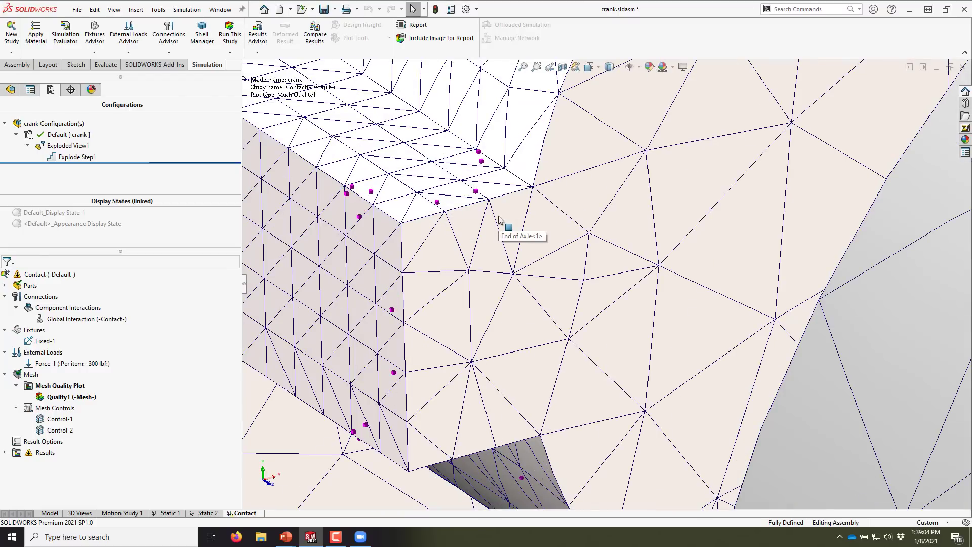
scroll(500, 222, "up", 5)
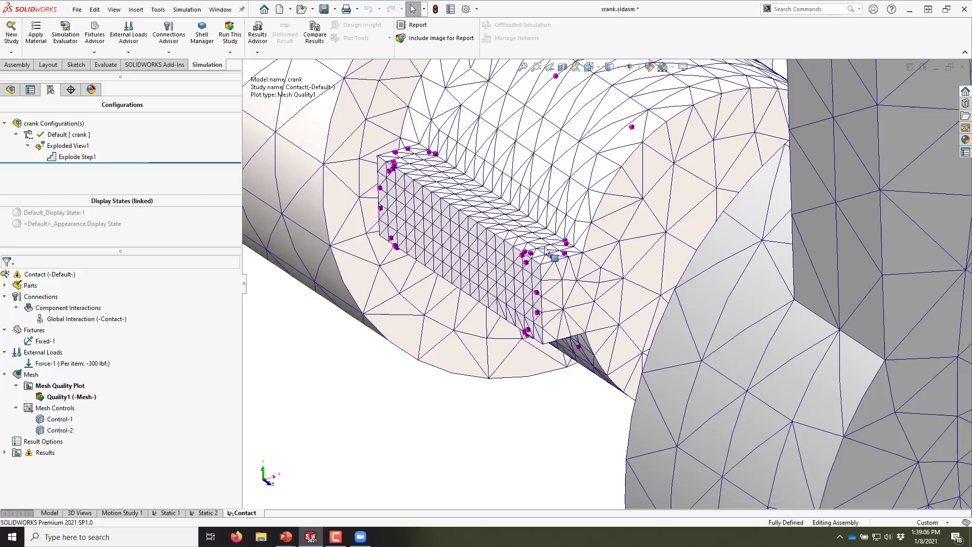
scroll(562, 284, "up", 5)
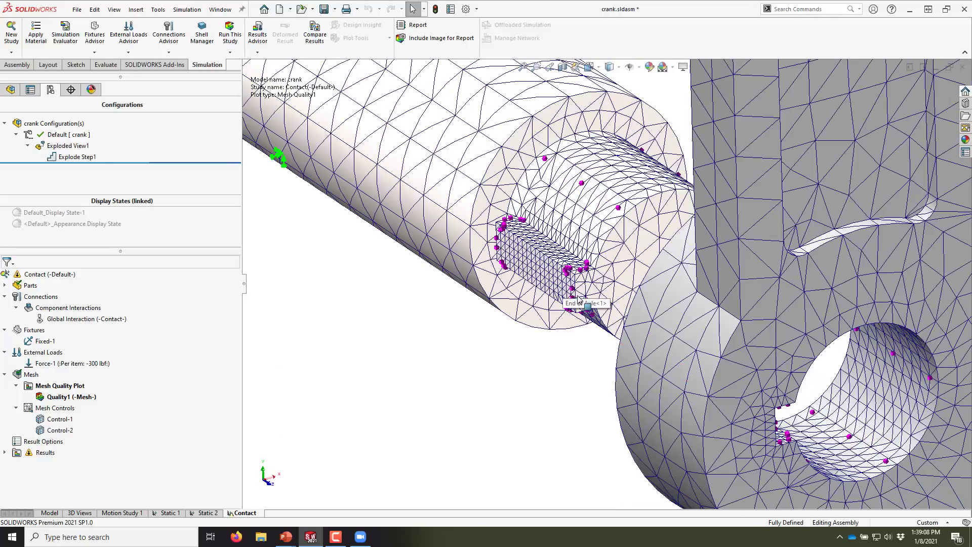
- Collapse the exploded view of the assembly and hide the Quality1 mesh plot
double_click(65, 146)
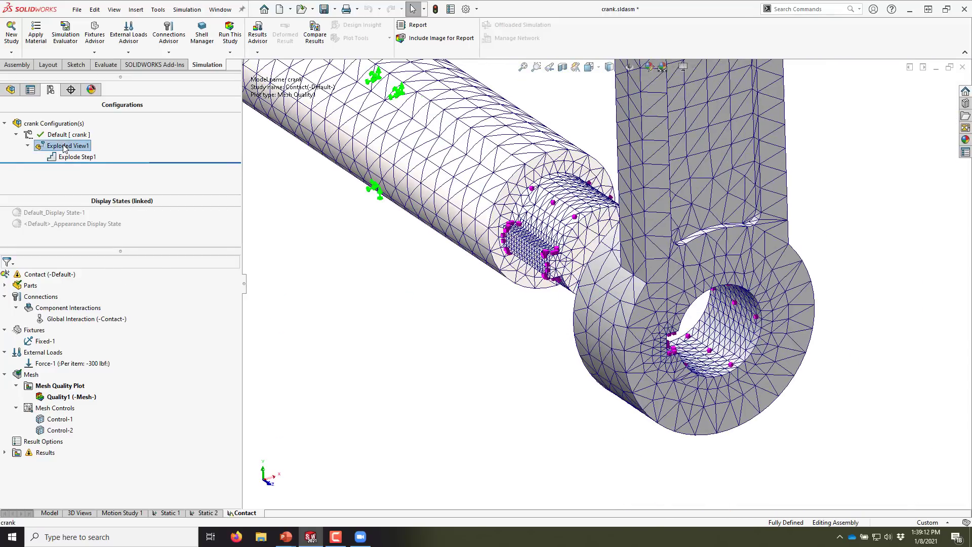
right_click(50, 404)
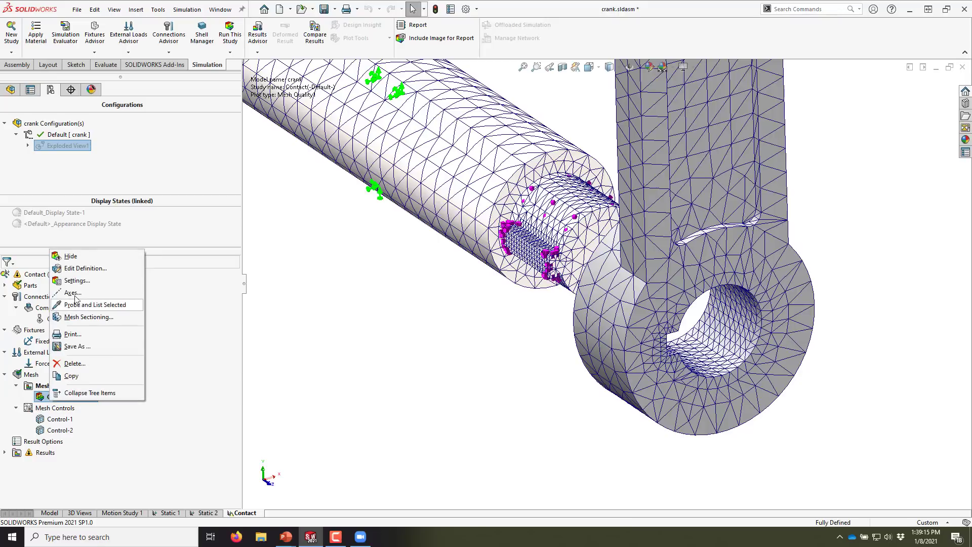
left_click(51, 254)
middle_click_drag(614, 236, 558, 234)
scroll(581, 220, "down", 2)
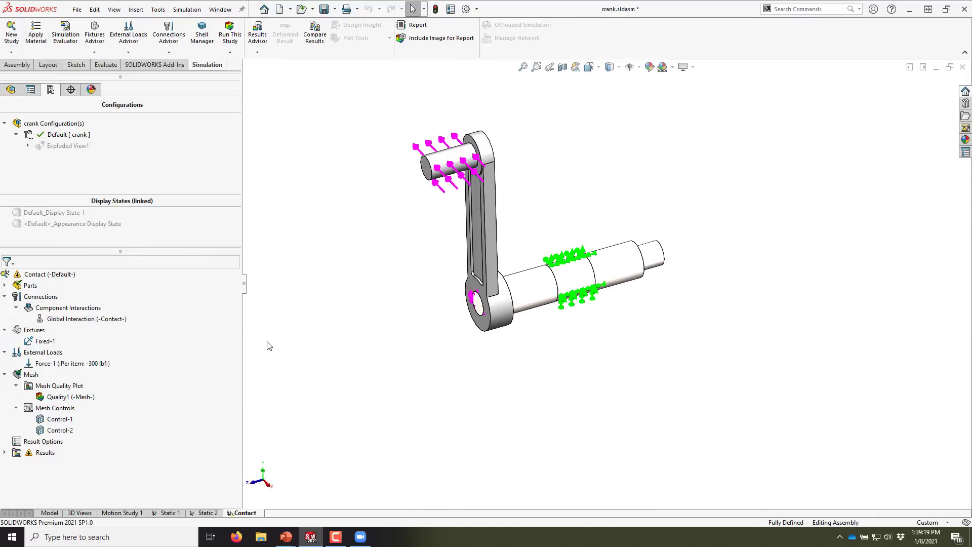
- Run the Contact study with the expanded solver details shown
right_click(59, 280)
left_click(83, 301)
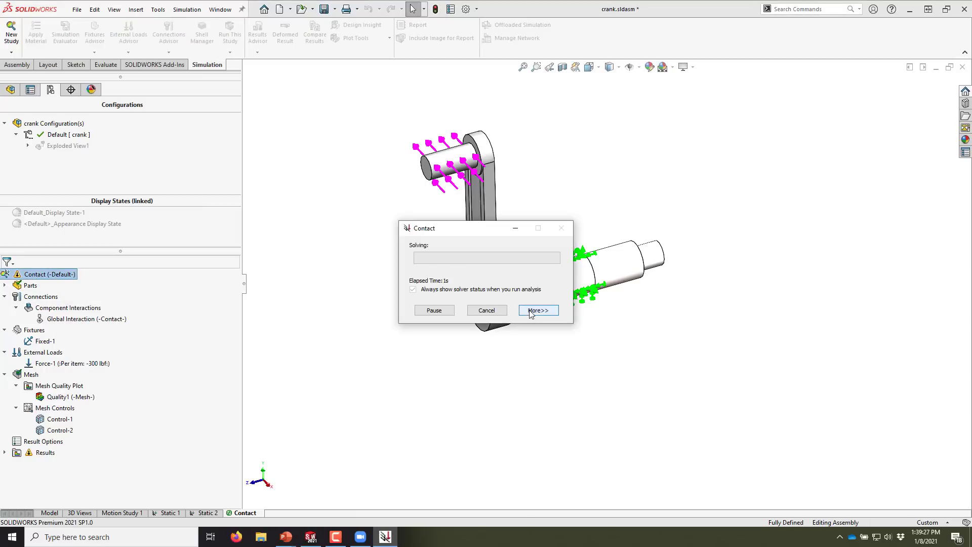
left_click(531, 314)
left_click_drag(538, 229, 274, 190)
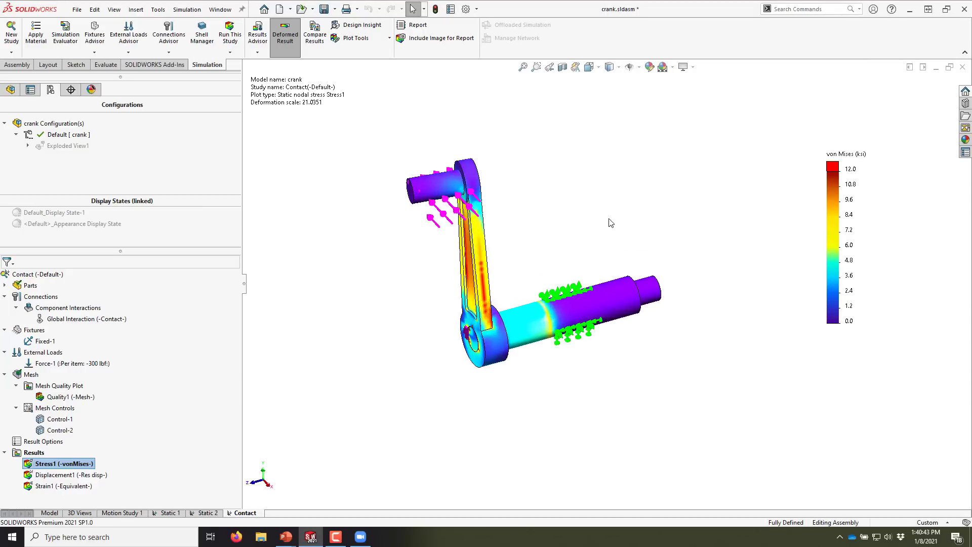
- Check the solver message of the Contact study for mesh size and solution time
right_click(34, 452)
left_click(74, 227)
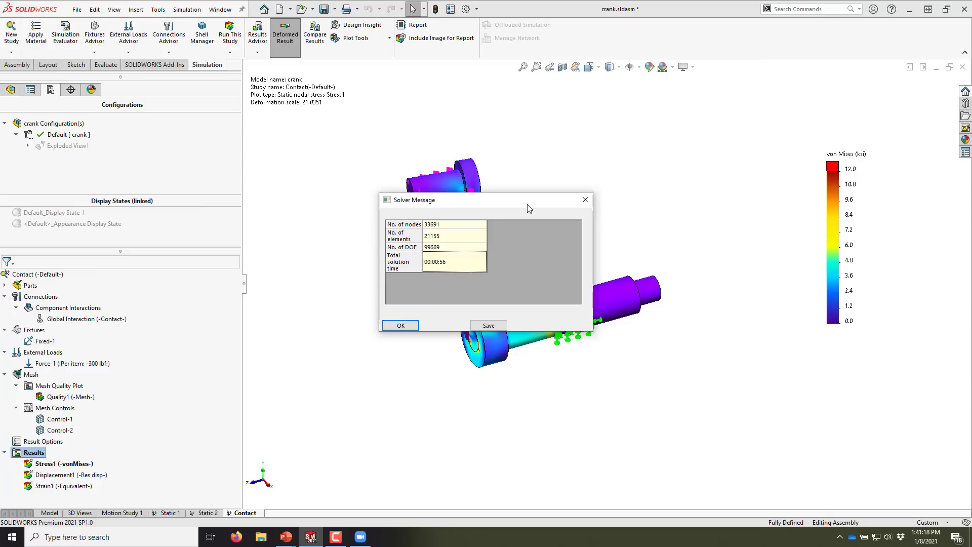
left_click(586, 201)
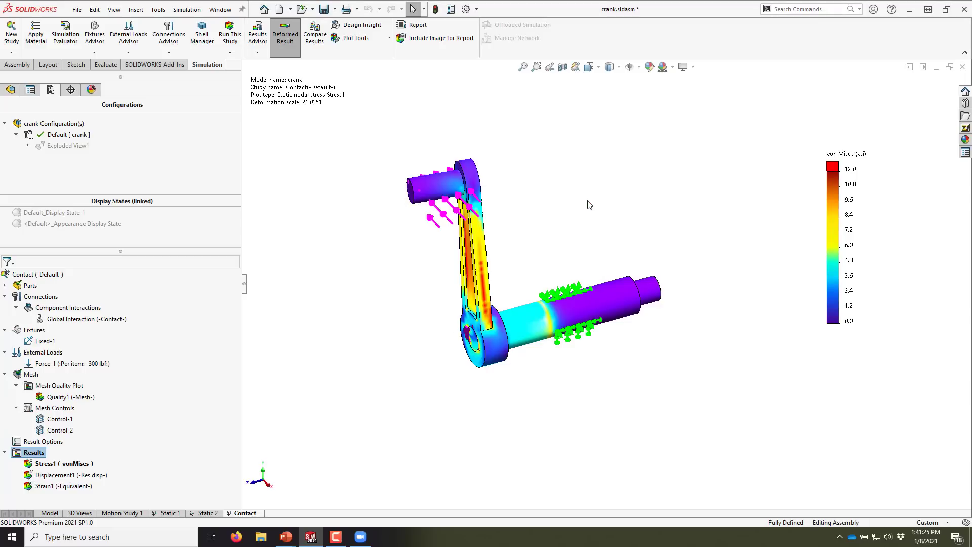
- Examine the Contact study's von Mises stress plot on the crank arm and around the axle's key and bore
middle_click_drag(569, 223, 576, 220)
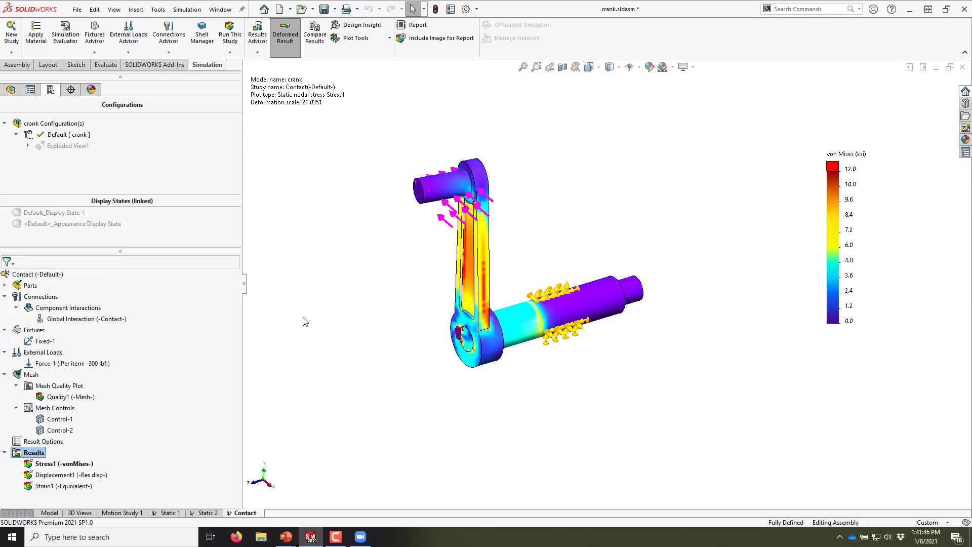
scroll(551, 271, "down", 4)
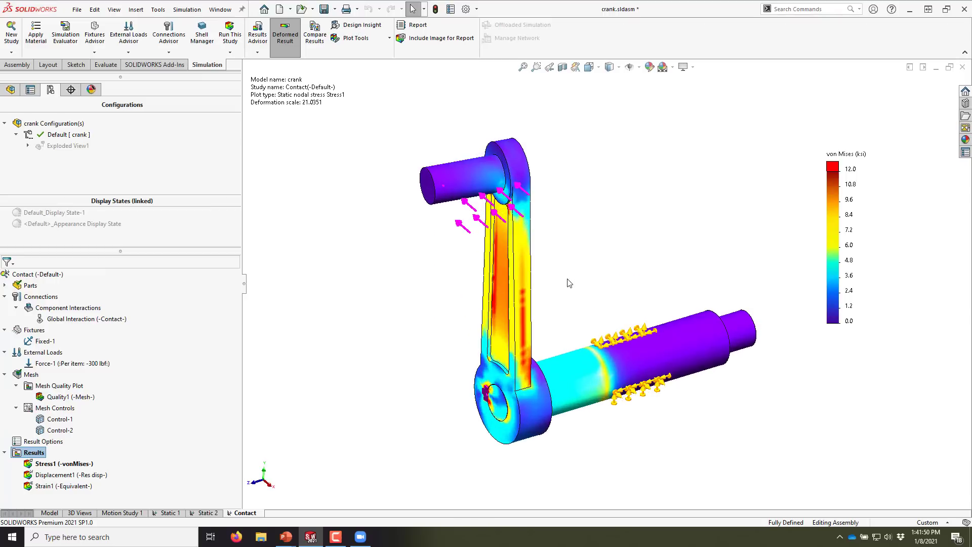
scroll(534, 396, "down", 3)
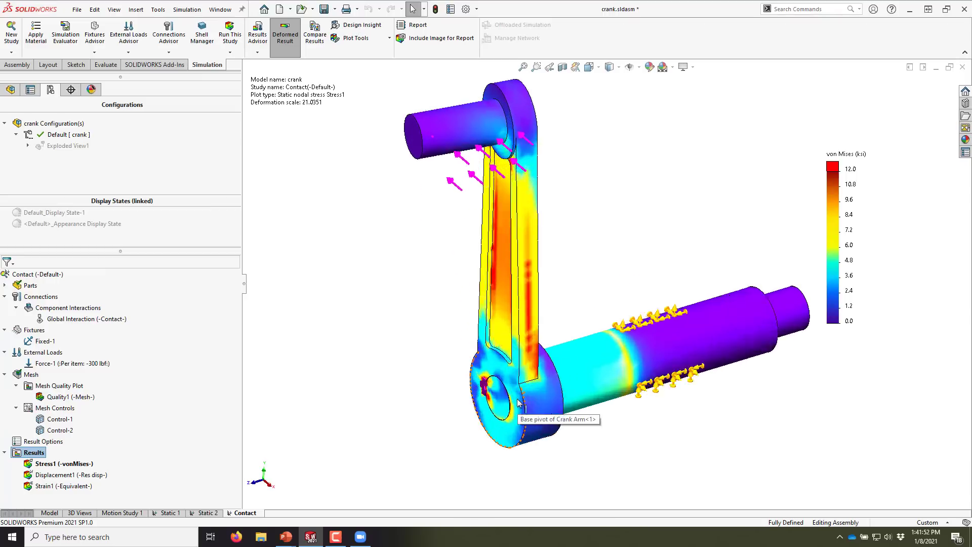
scroll(497, 342, "down", 5)
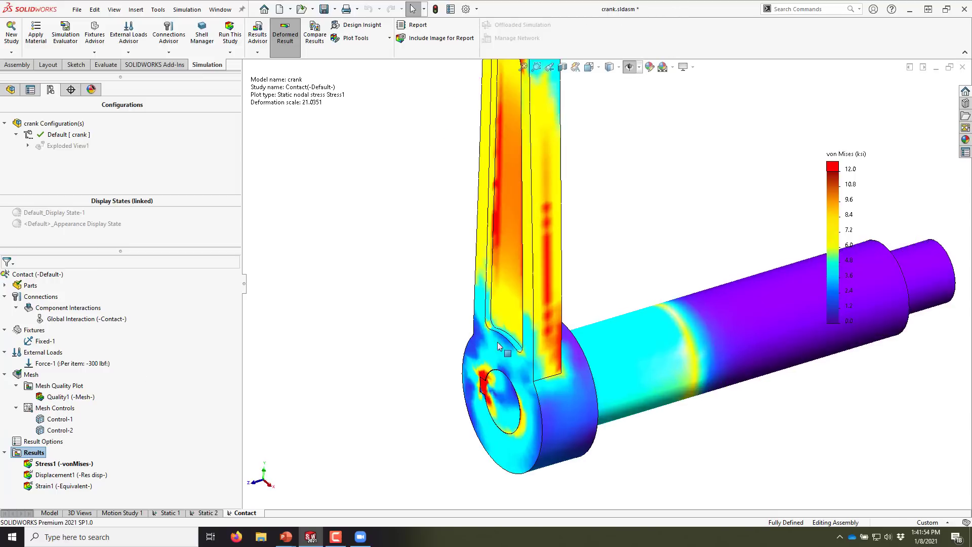
scroll(572, 354, "up", 6)
scroll(641, 335, "down", 4)
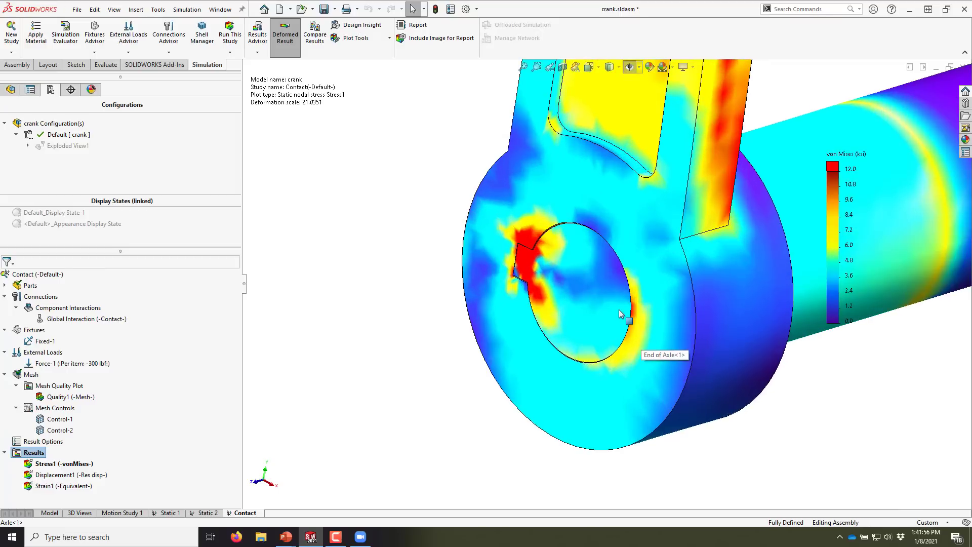
- Switch to the running PowerPoint slide show and display the Model Detail slide with the two crank stress plots
scroll(610, 287, "down", 1)
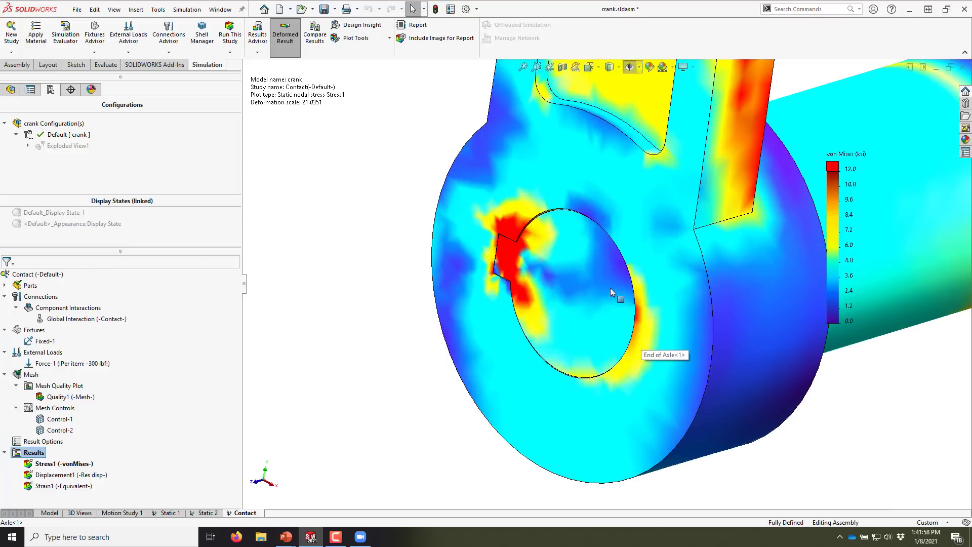
mouse_move(337, 539)
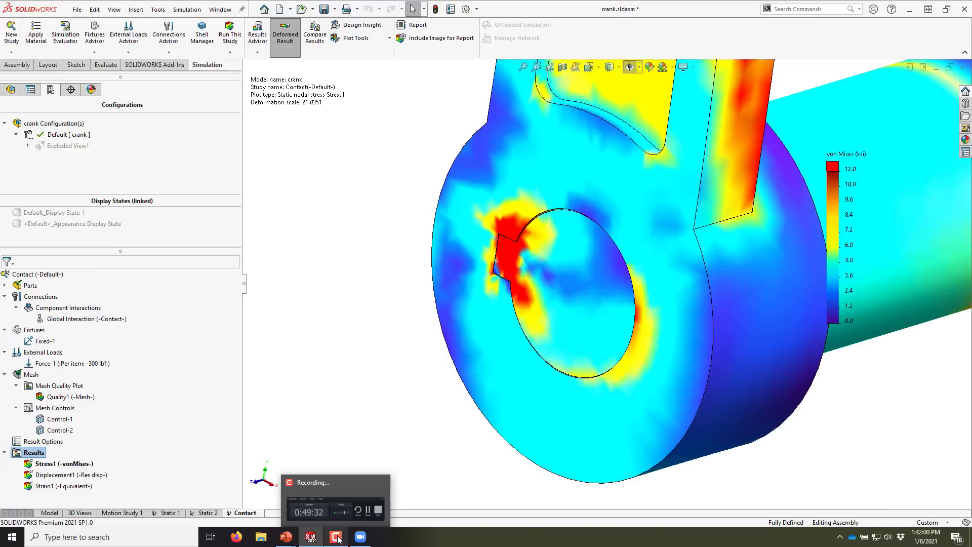
mouse_move(286, 538)
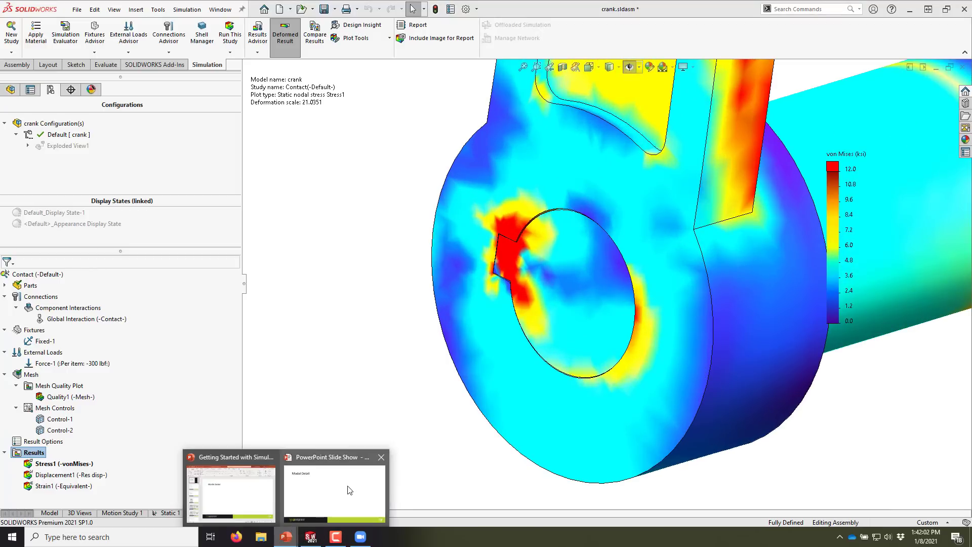
left_click(348, 490)
key("Right")
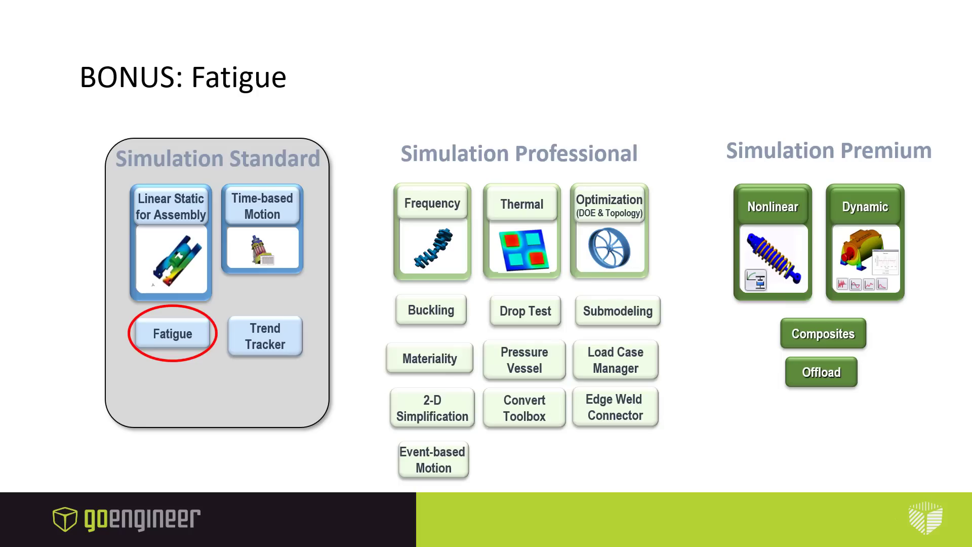
key("Left")
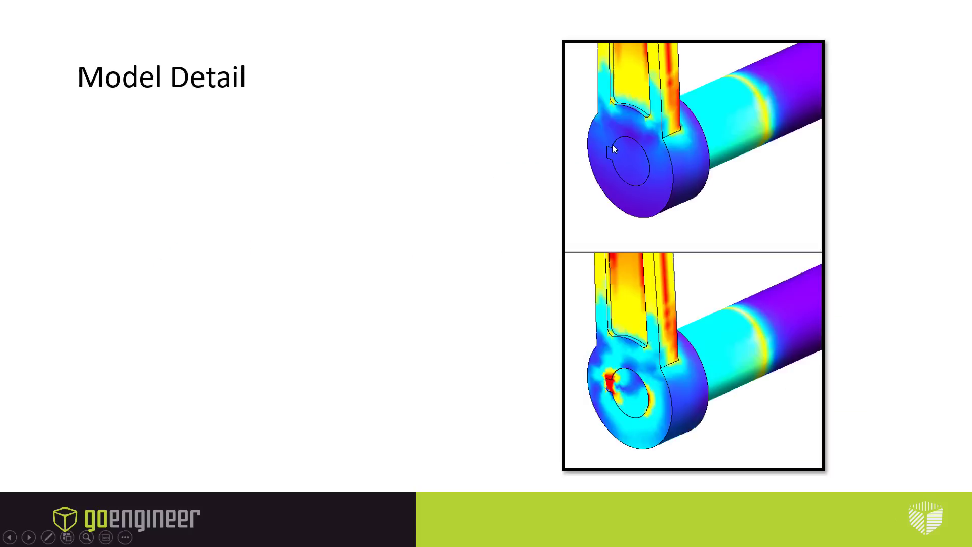
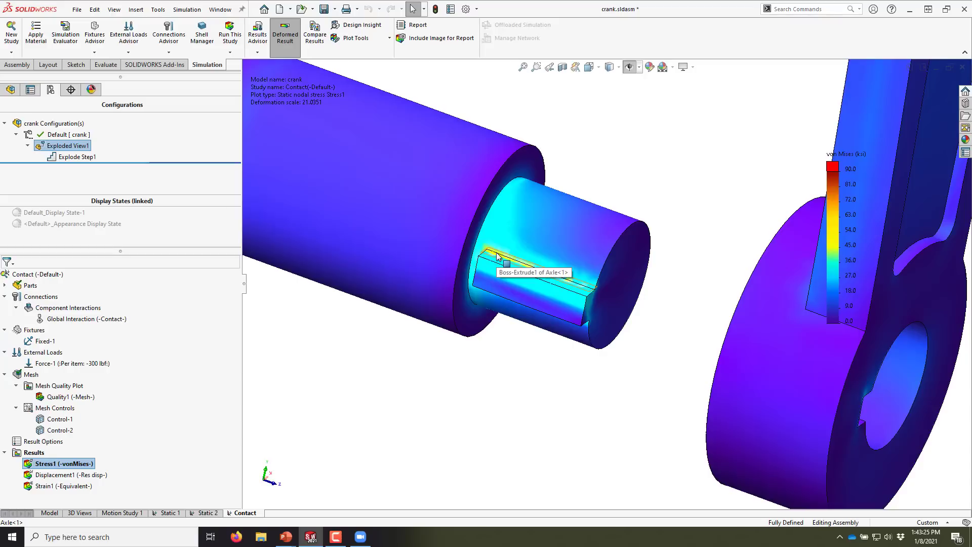
- Examine the Contact study's von Mises stress on the axle key and crank bore in the exploded view
scroll(498, 257, "up", 4)
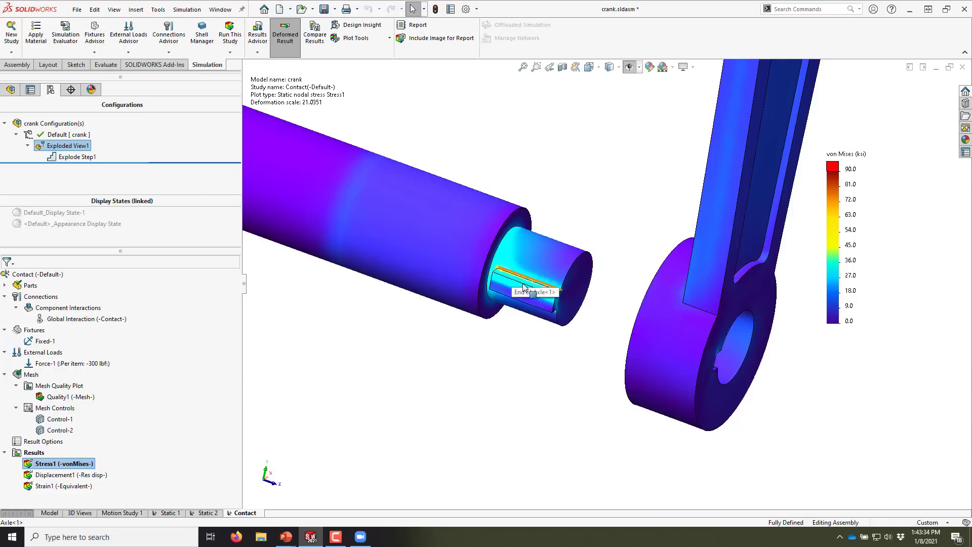
- Create a fatigue study named Fatigue 1 using constant amplitude events with defined cycles
left_click(499, 419)
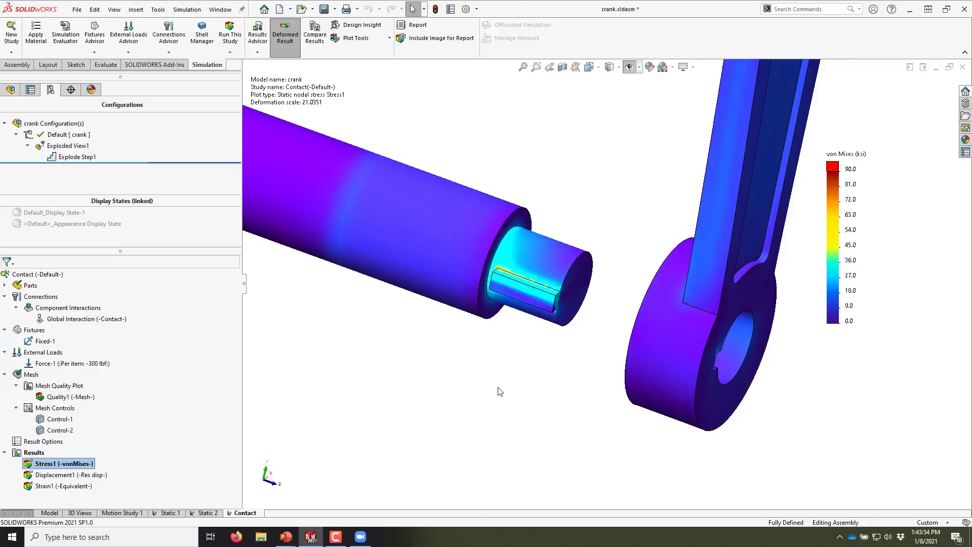
left_click(187, 9)
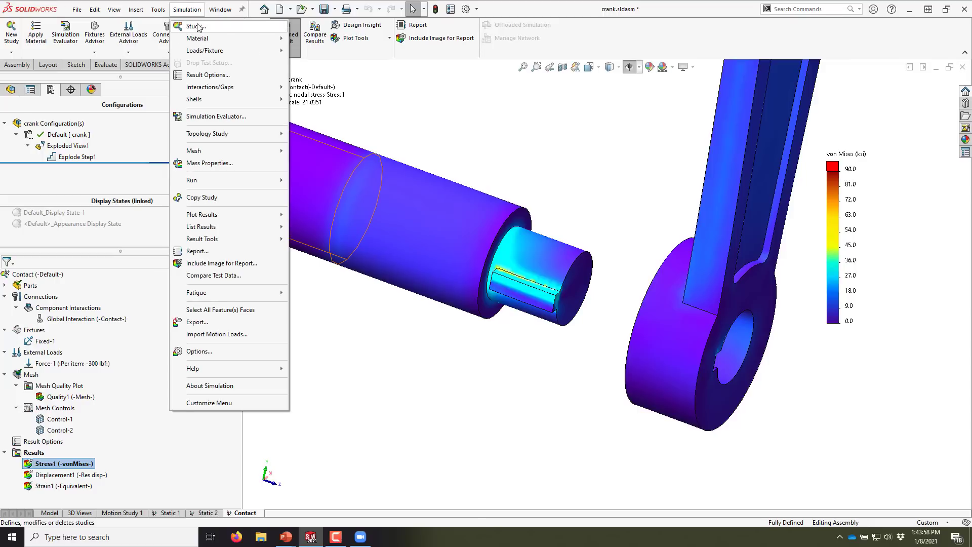
left_click(197, 27)
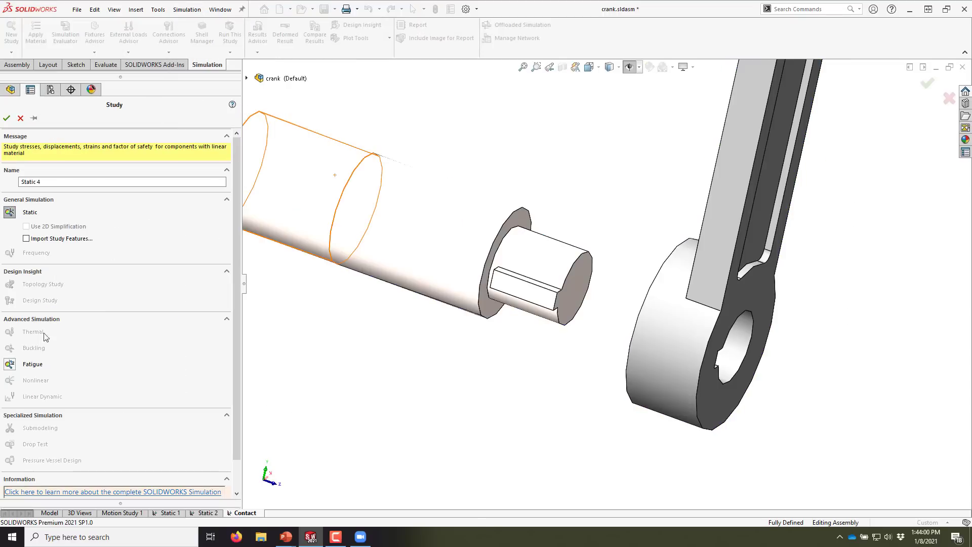
left_click(10, 364)
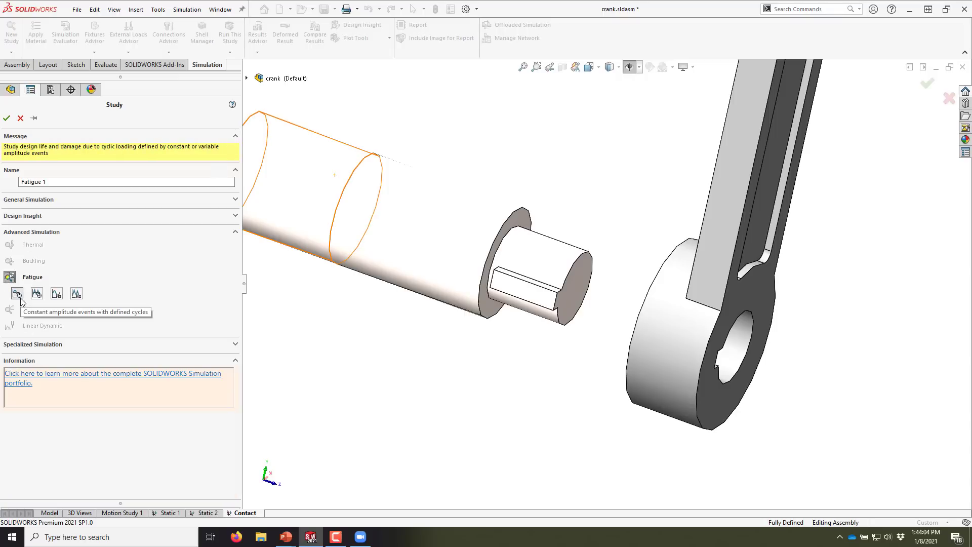
left_click(6, 118)
scroll(597, 279, "up", 3)
scroll(598, 261, "down", 1)
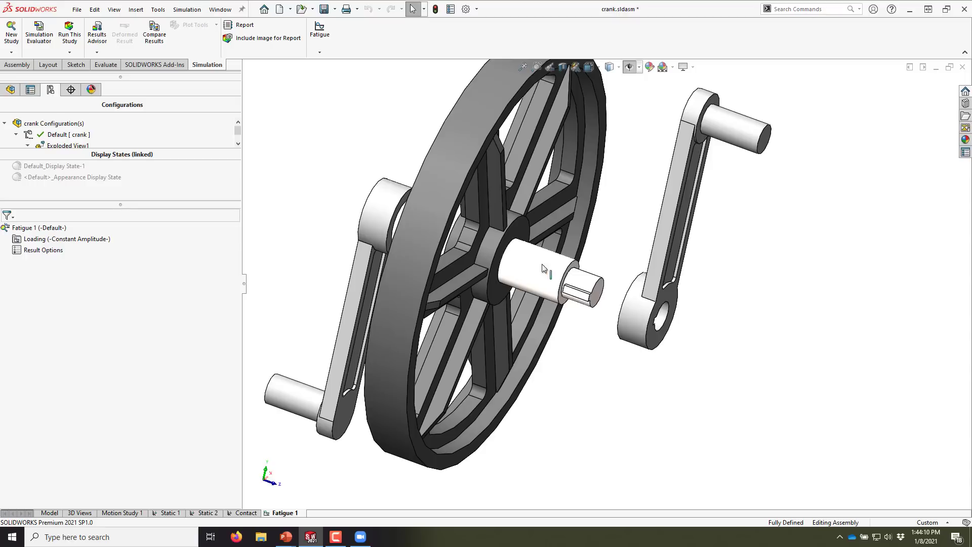
- Add a constant loading event of 100000 fully reversed cycles (LR=-1) based on the Contact study at scale 1
right_click(72, 241)
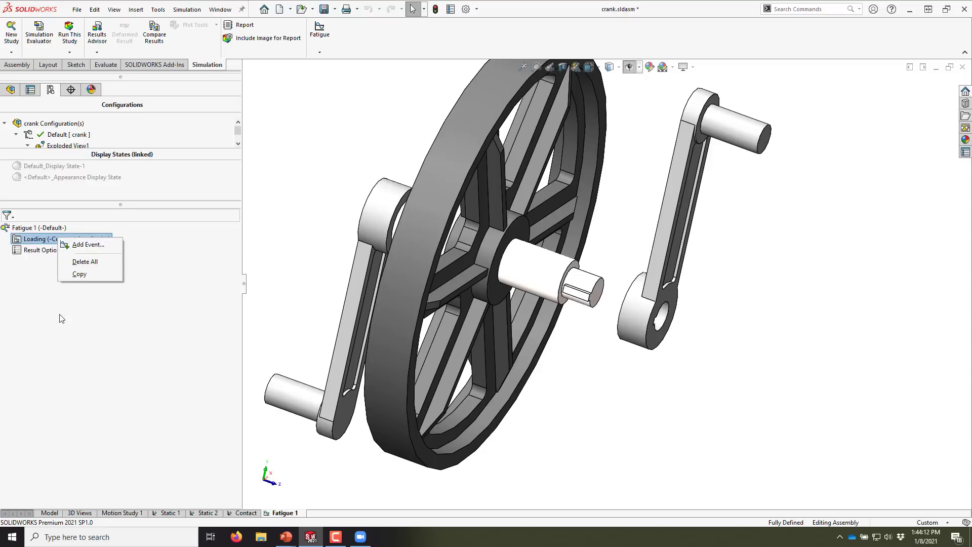
left_click(47, 239)
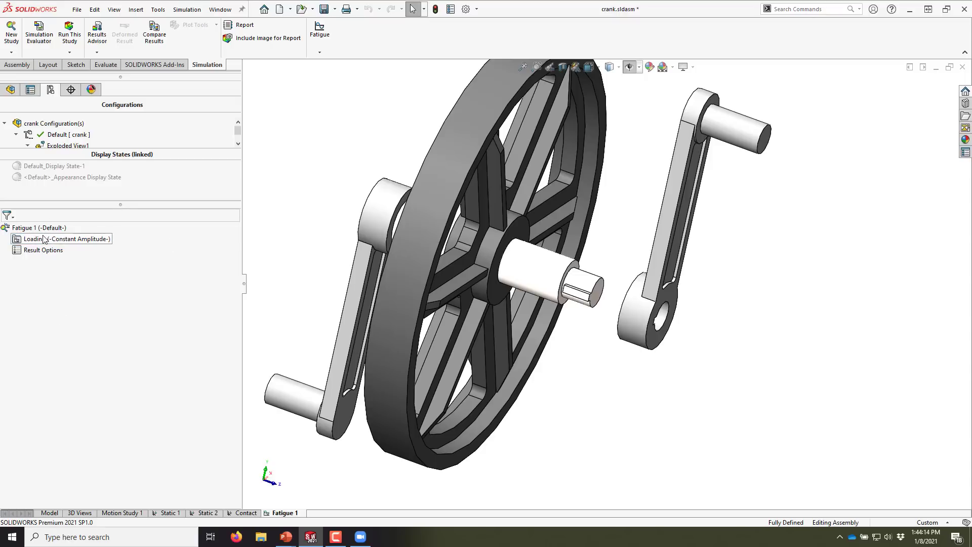
right_click(45, 238)
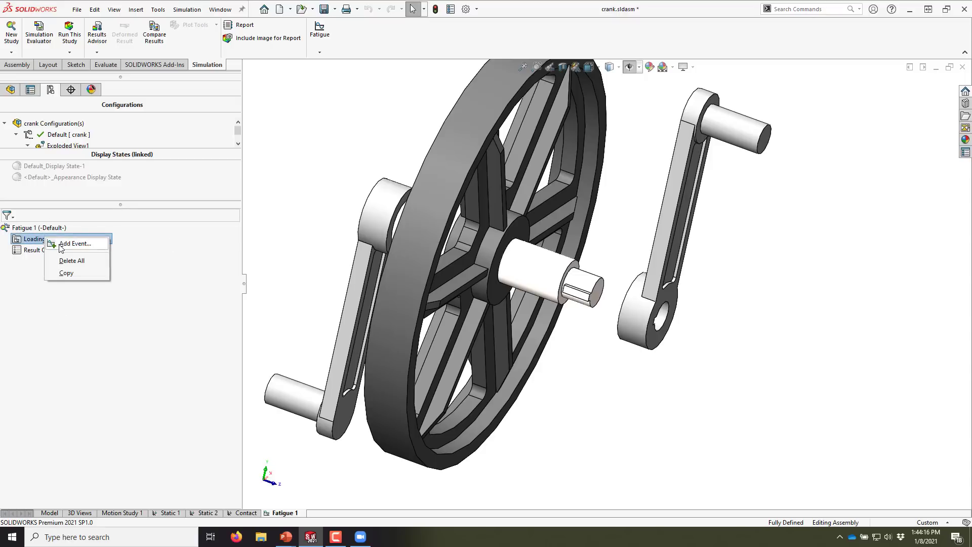
left_click(60, 244)
left_click(56, 186)
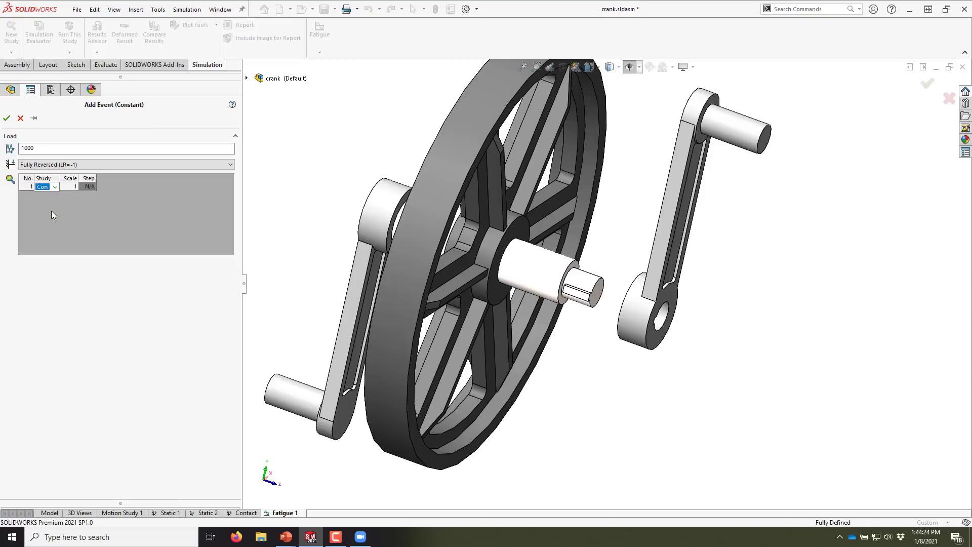
left_click_drag(244, 285, 280, 288)
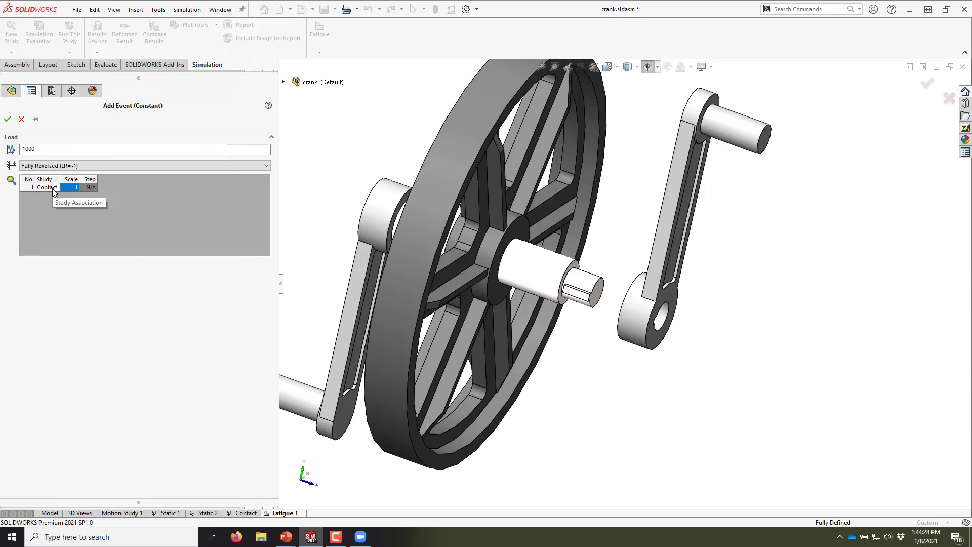
left_click(62, 148)
type("00")
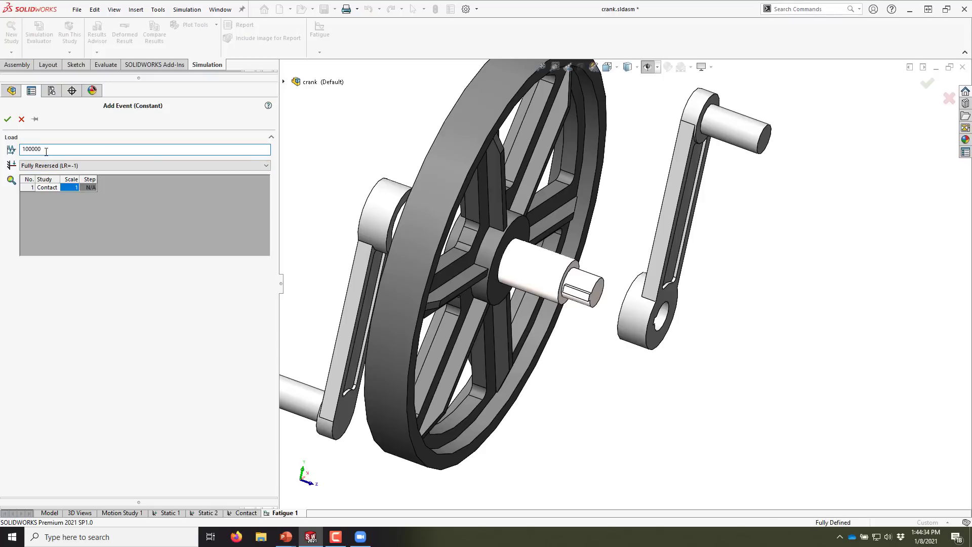
left_click(6, 120)
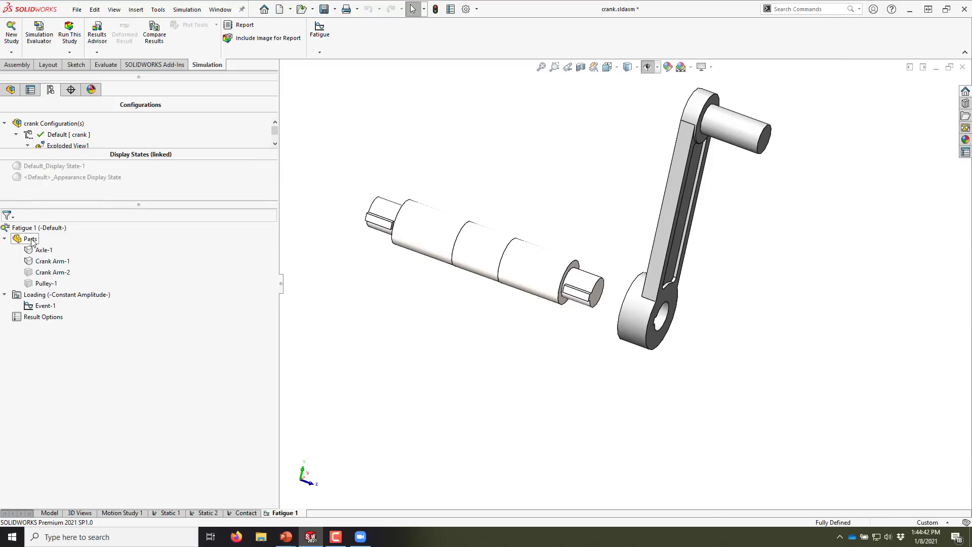
- Apply a fatigue SN curve to all parts, derived from the material elastic modulus and based on ASME Austenitic Steel curves
right_click(32, 242)
left_click(52, 248)
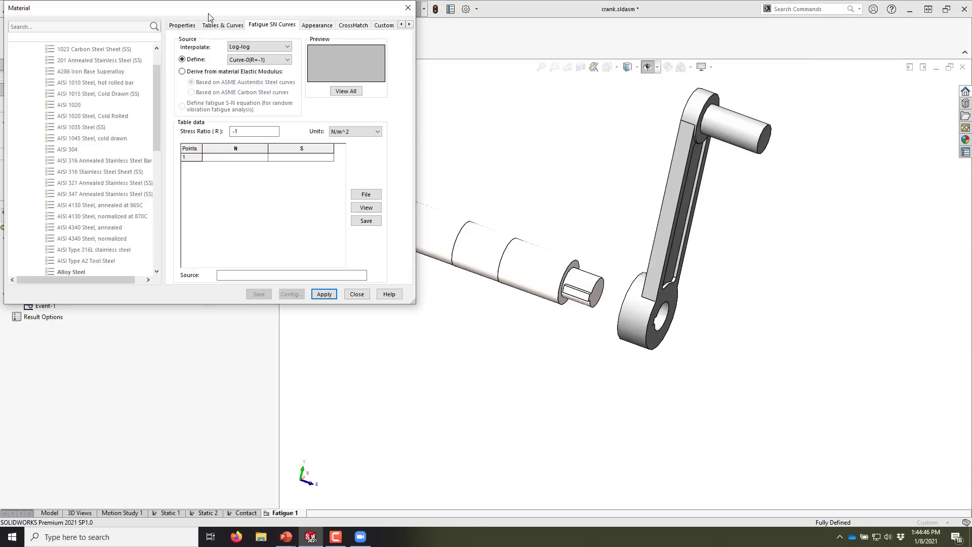
left_click_drag(211, 15, 256, 66)
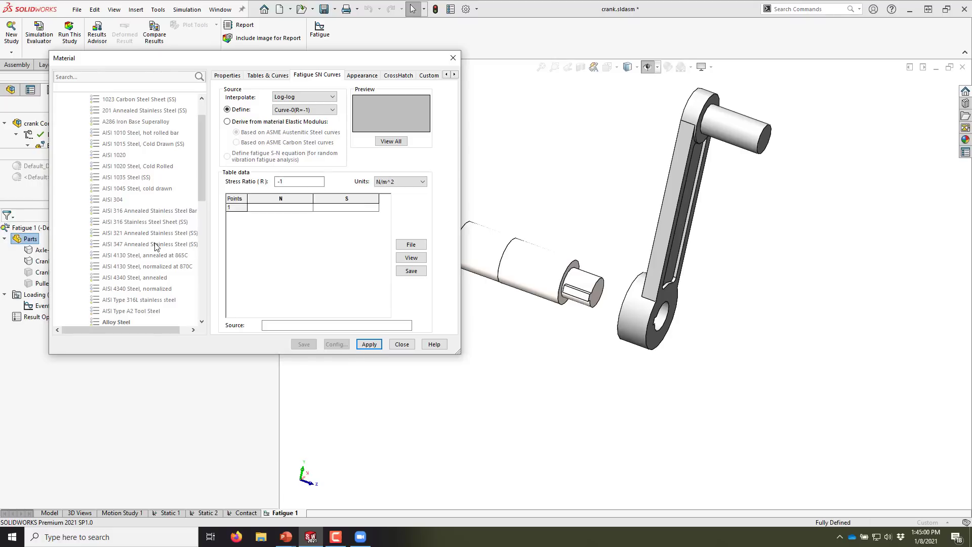
left_click(241, 124)
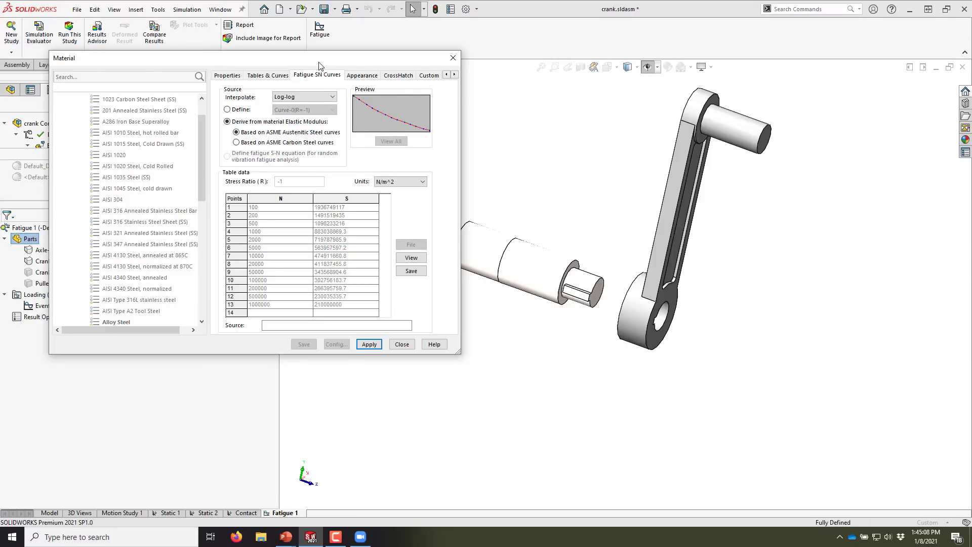
left_click_drag(258, 56, 288, 76)
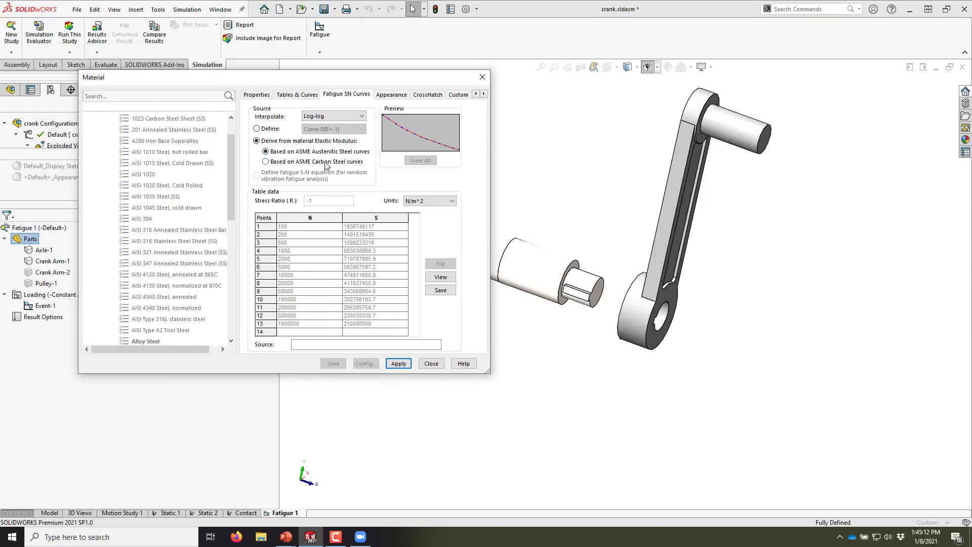
left_click(399, 364)
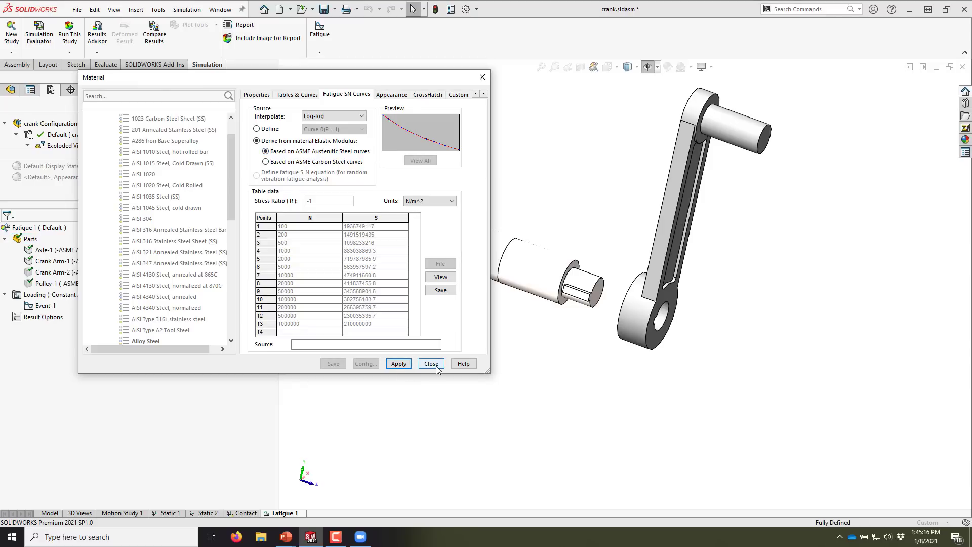
left_click(432, 363)
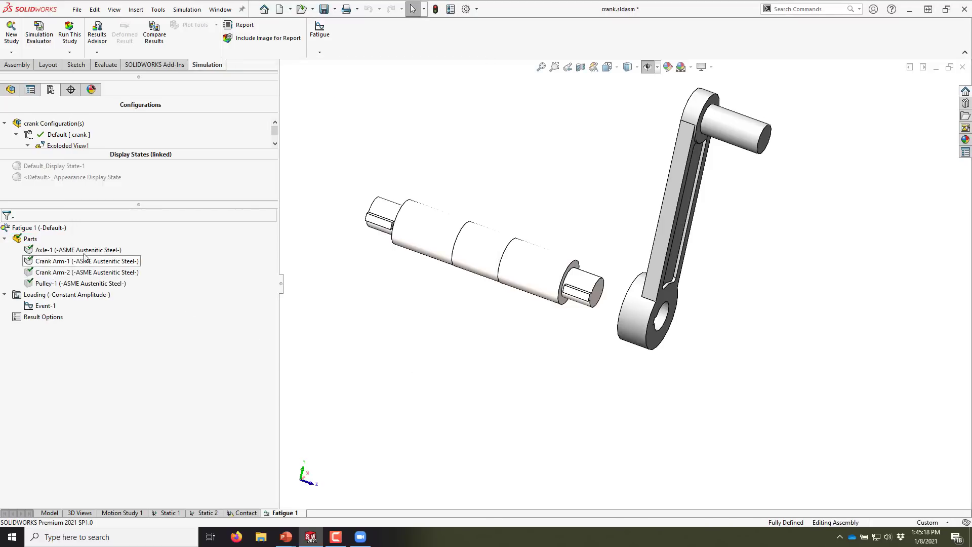
- Run the Fatigue 1 study, moving the solver status window away from the model
right_click(39, 232)
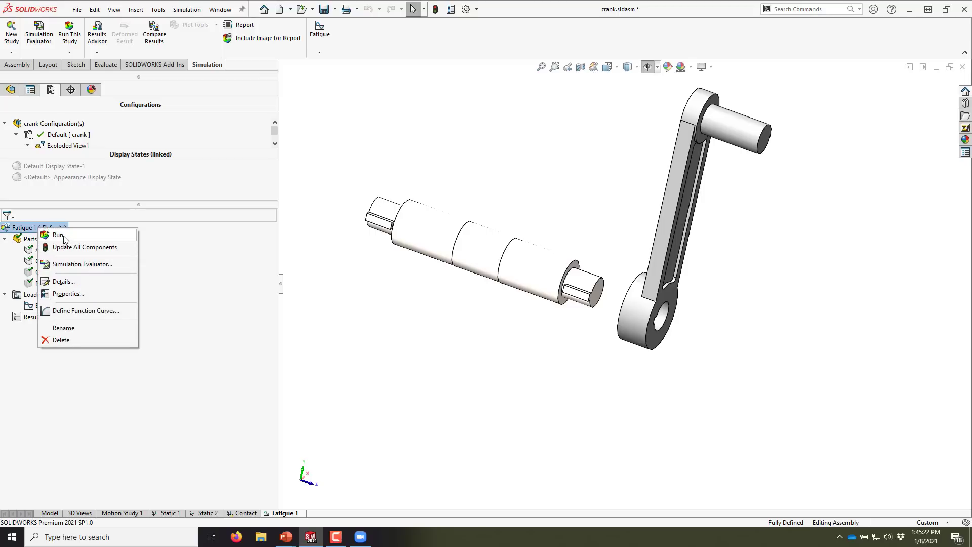
left_click(59, 235)
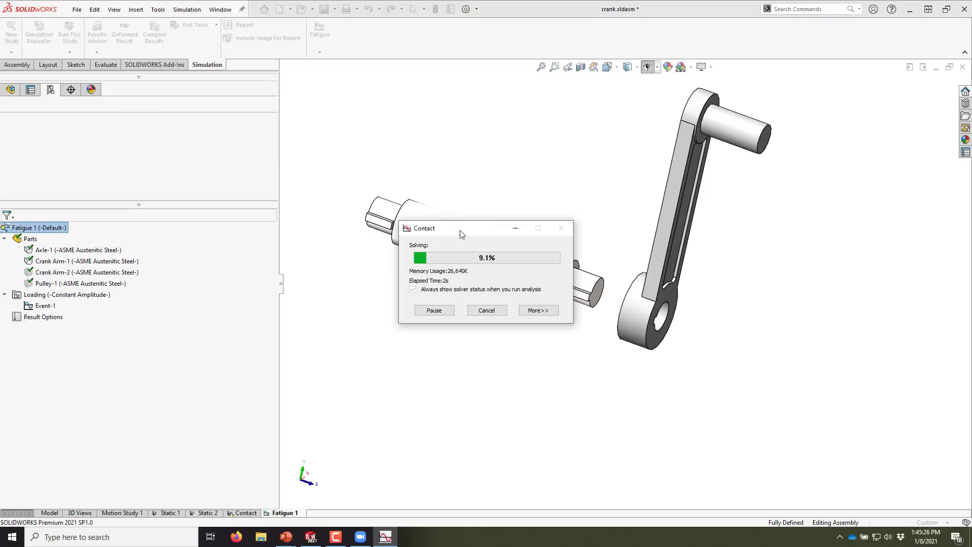
left_click_drag(461, 234, 242, 143)
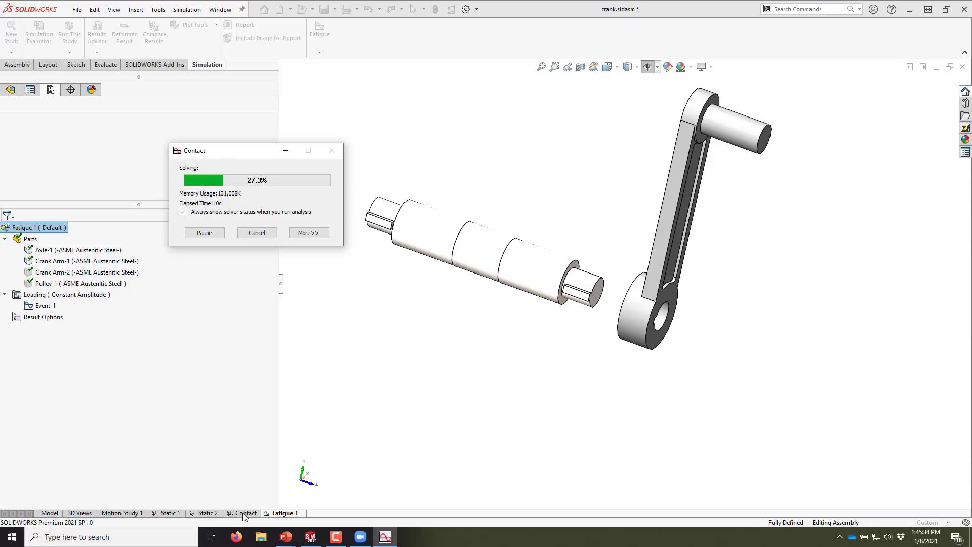
key("ctrl")
key("ctrl")
key("ctrl")
key("ctrl")
key("ctrl")
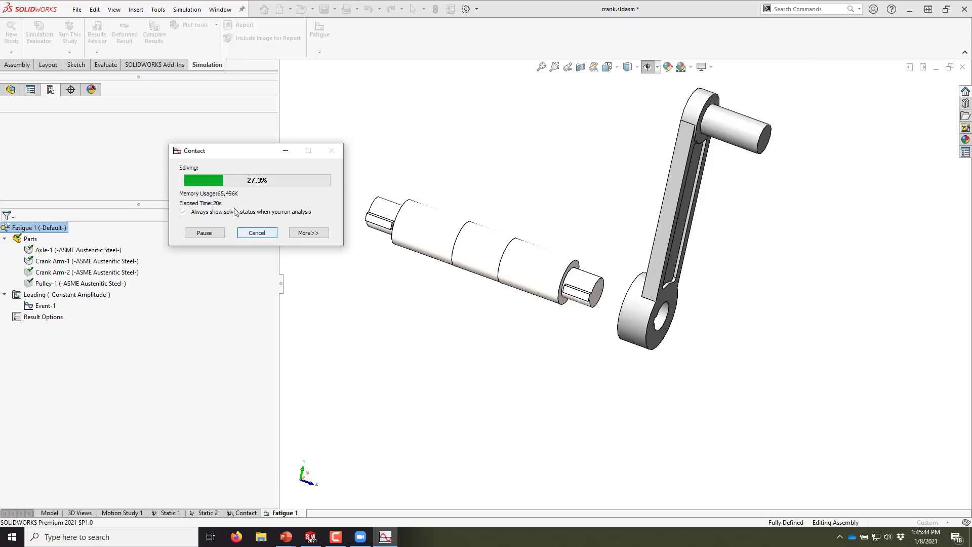
left_click_drag(231, 154, 235, 172)
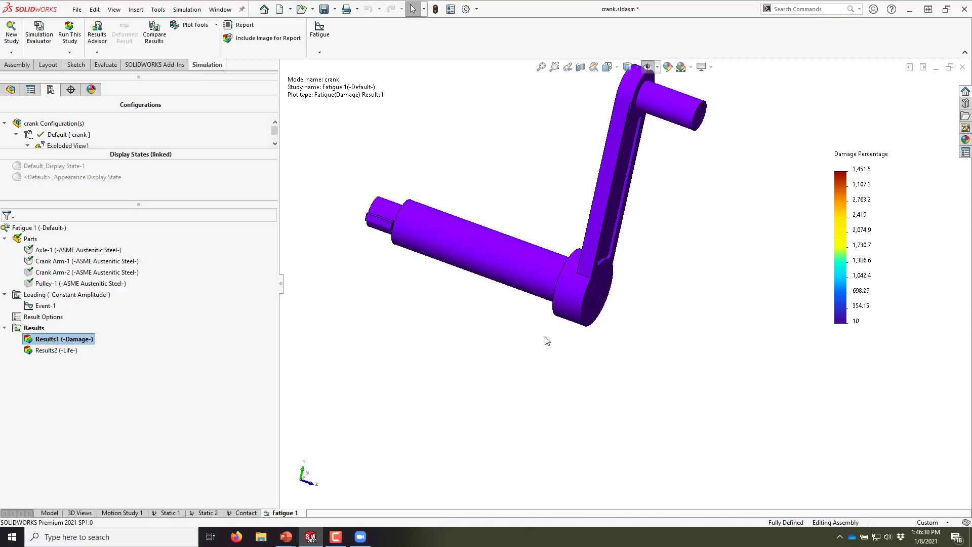
- Activate the assembly's exploded view and redisplay the fatigue damage plot on the separated axle and crank arm
middle_click_drag(580, 245, 545, 268)
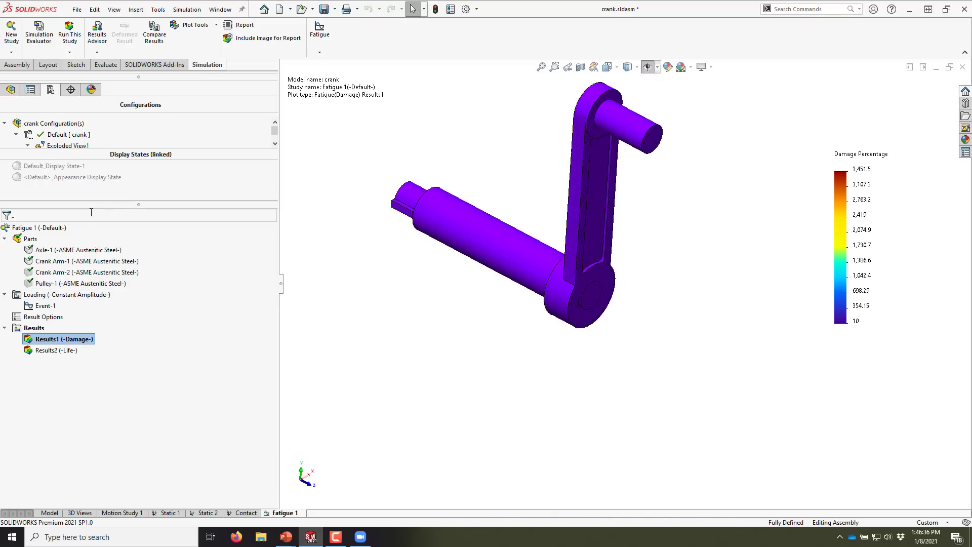
left_click_drag(91, 204, 92, 249)
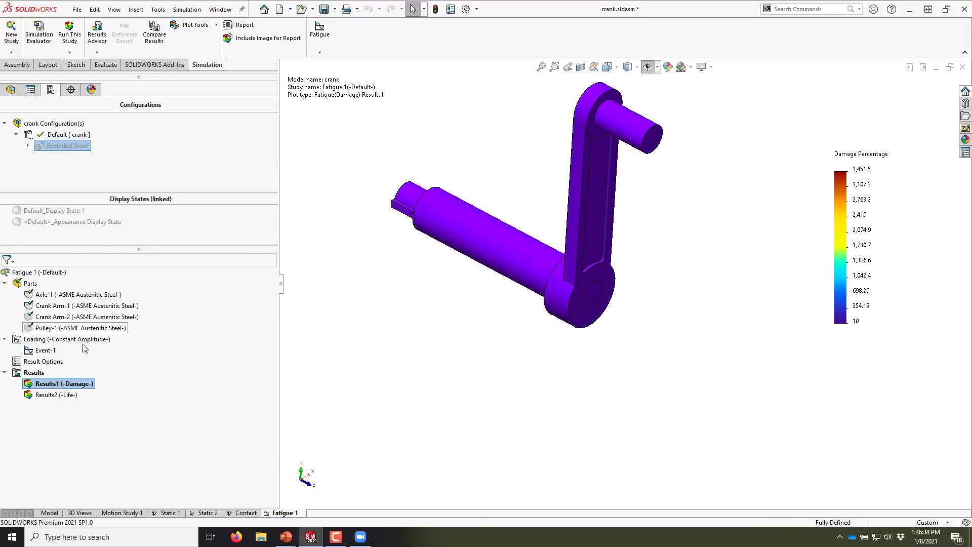
left_click(57, 394)
left_click(59, 384)
double_click(71, 146)
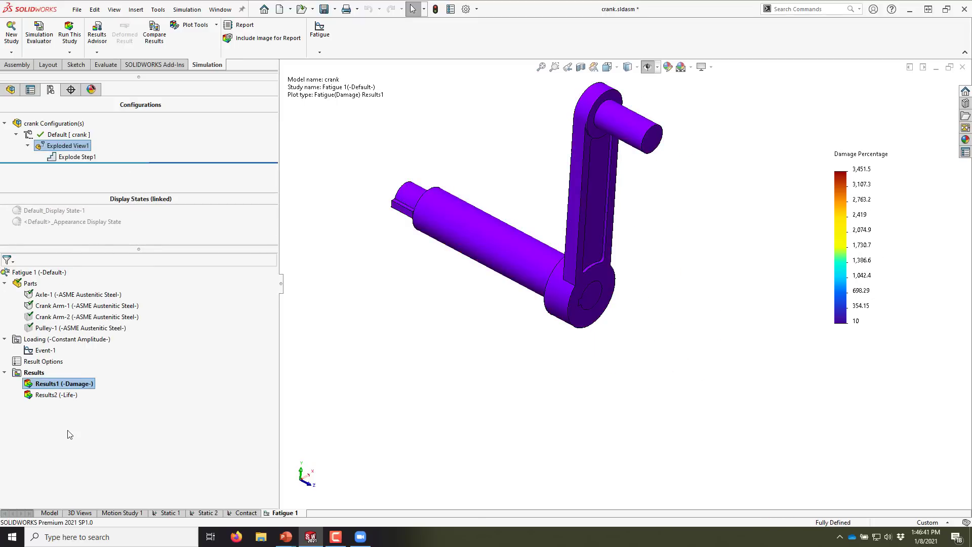
double_click(58, 397)
double_click(59, 386)
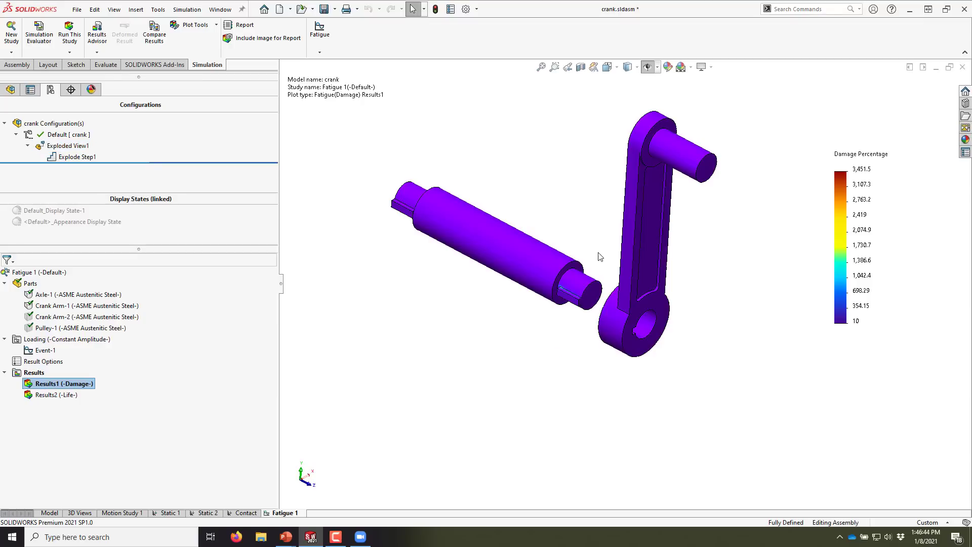
- Set the maximum of the damage percentage legend to 100 and inspect the damage around the axle's key
scroll(600, 261, "down", 2)
double_click(863, 170)
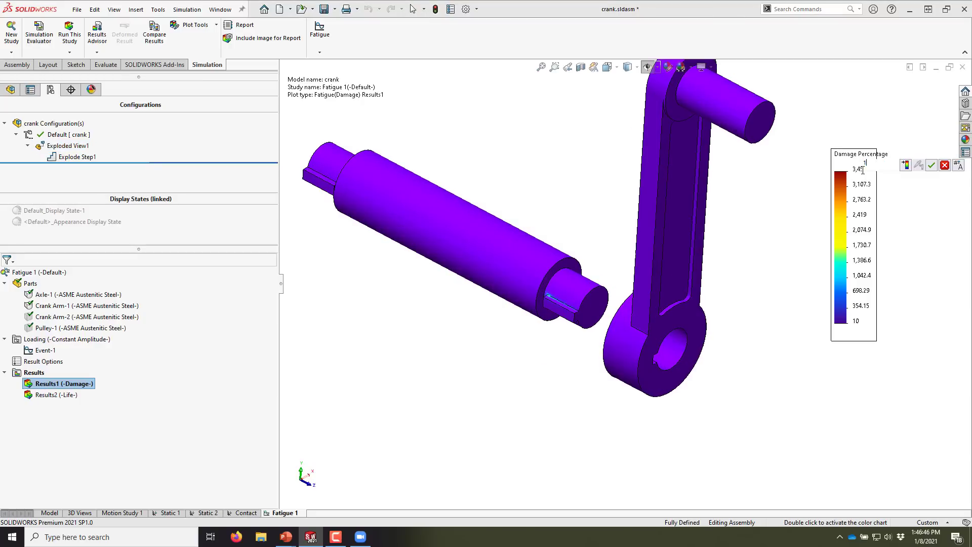
key("Return")
scroll(567, 299, "down", 10)
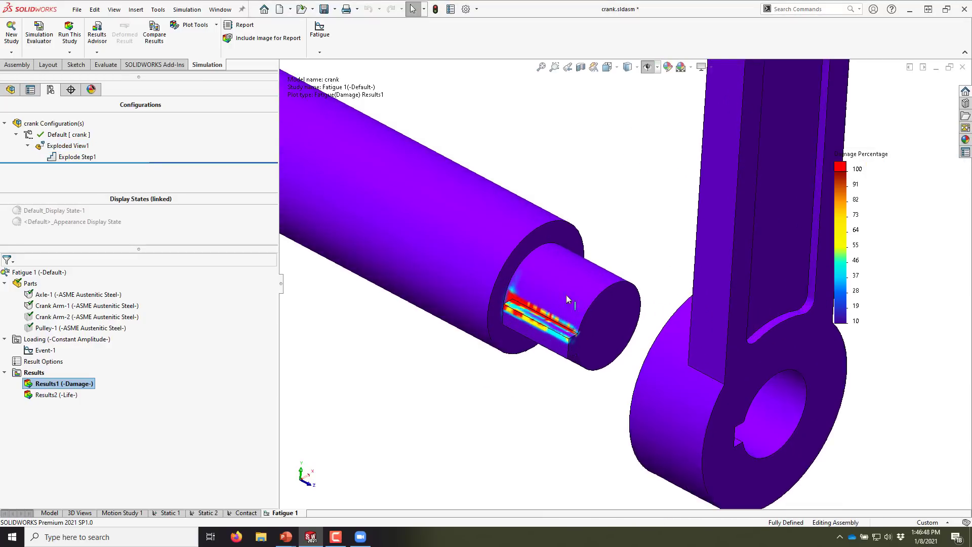
middle_click_drag(578, 252, 767, 204)
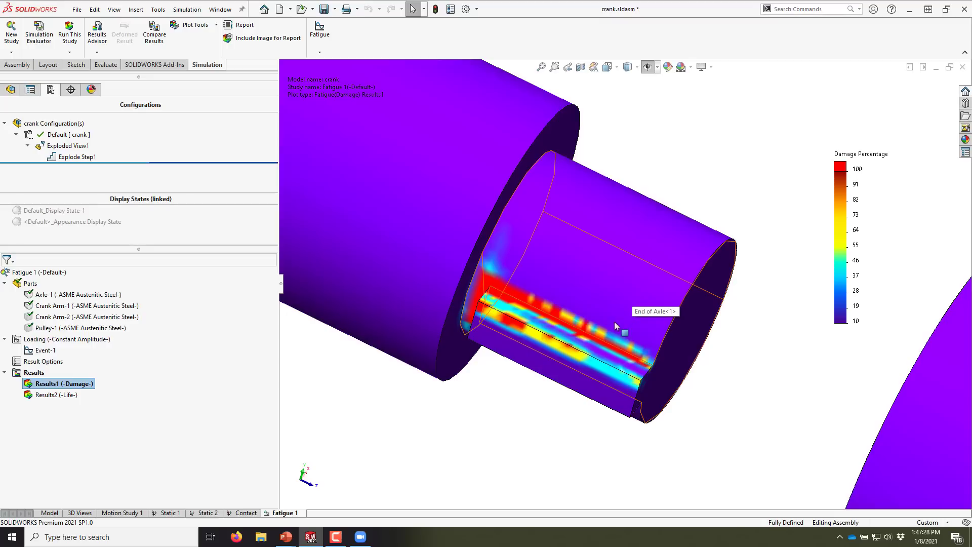
- Open the Contact study and examine the key faces on the axle end up close
left_click(236, 512)
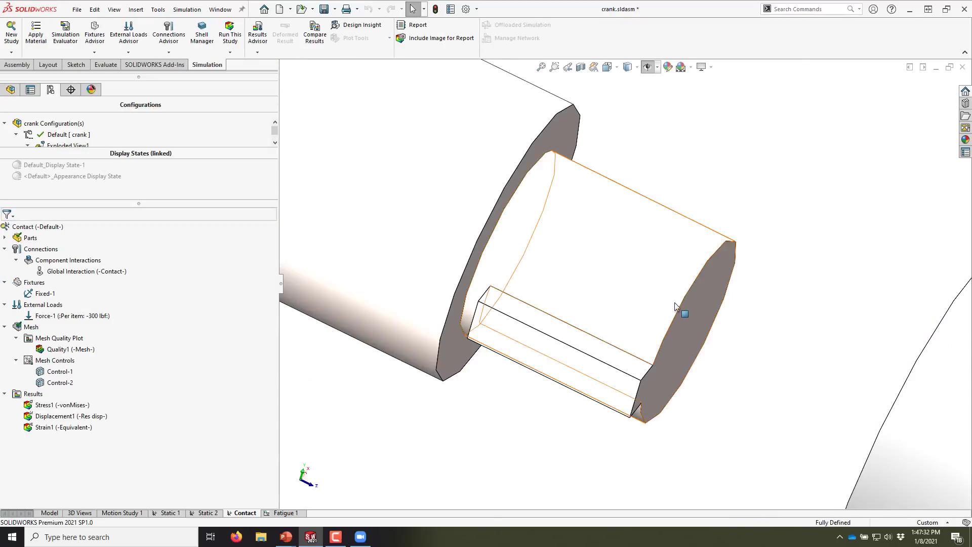
scroll(675, 306, "up", 5)
scroll(603, 321, "down", 5)
left_click(532, 279)
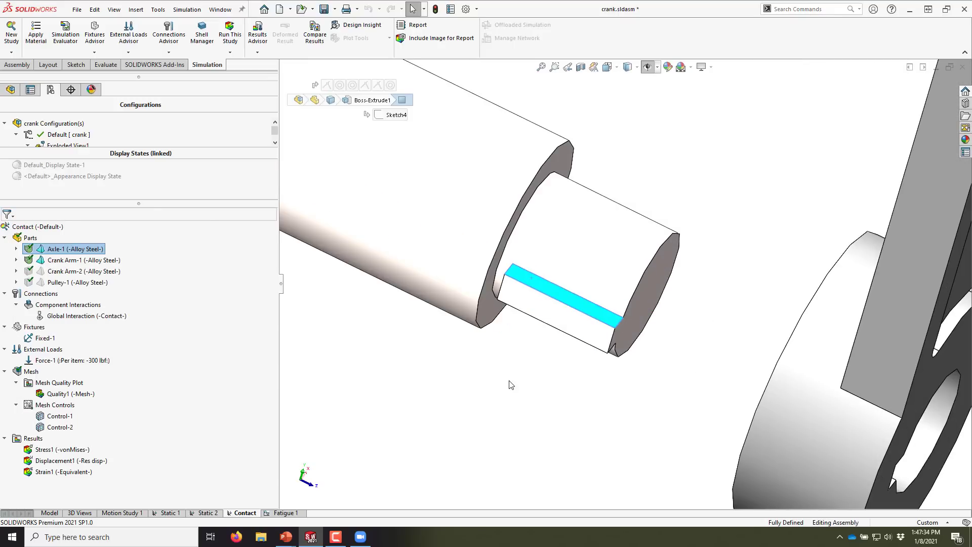
left_click(511, 385)
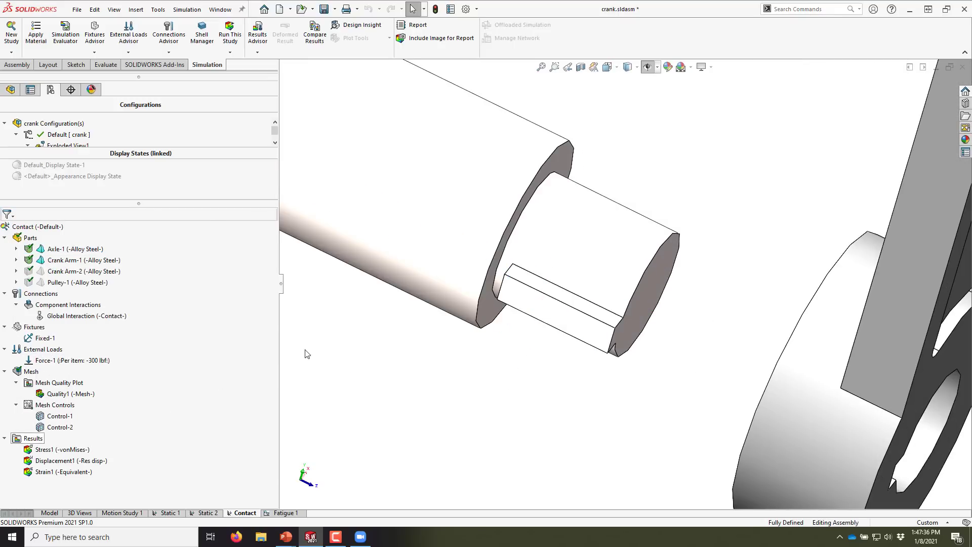
scroll(572, 282, "down", 3)
left_click(62, 427)
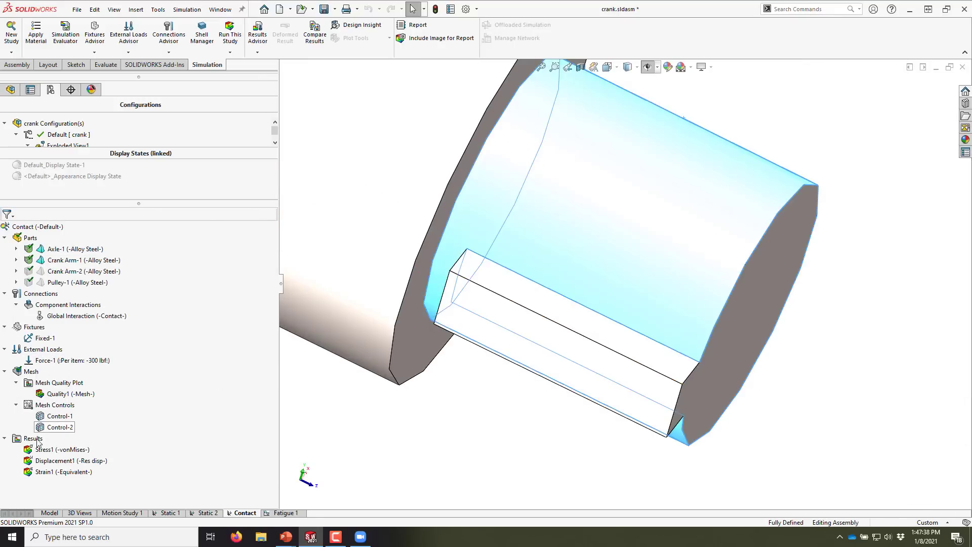
- List the normal contact/friction force on the upper face of the axle's key in English (IPS) units and close the result force tool
right_click(34, 438)
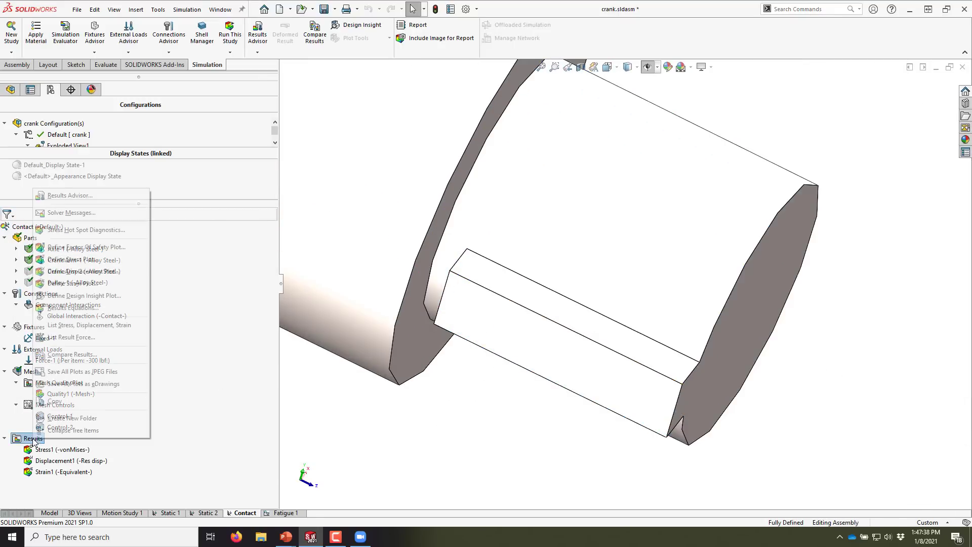
left_click(87, 341)
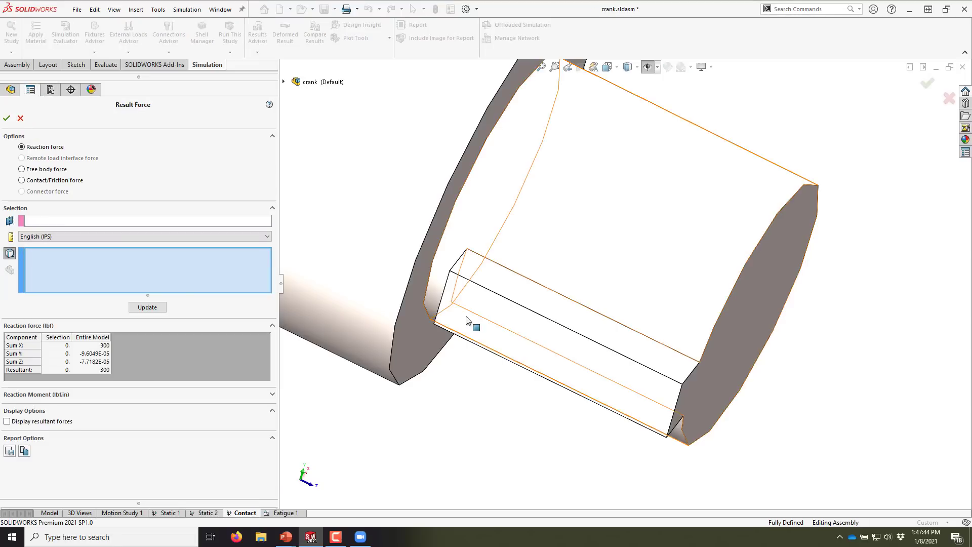
left_click(57, 181)
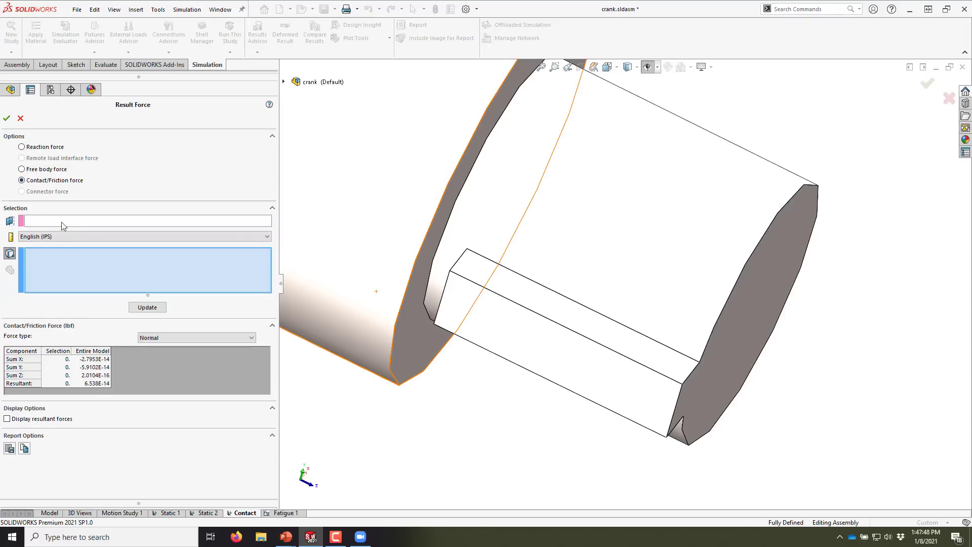
left_click(526, 298)
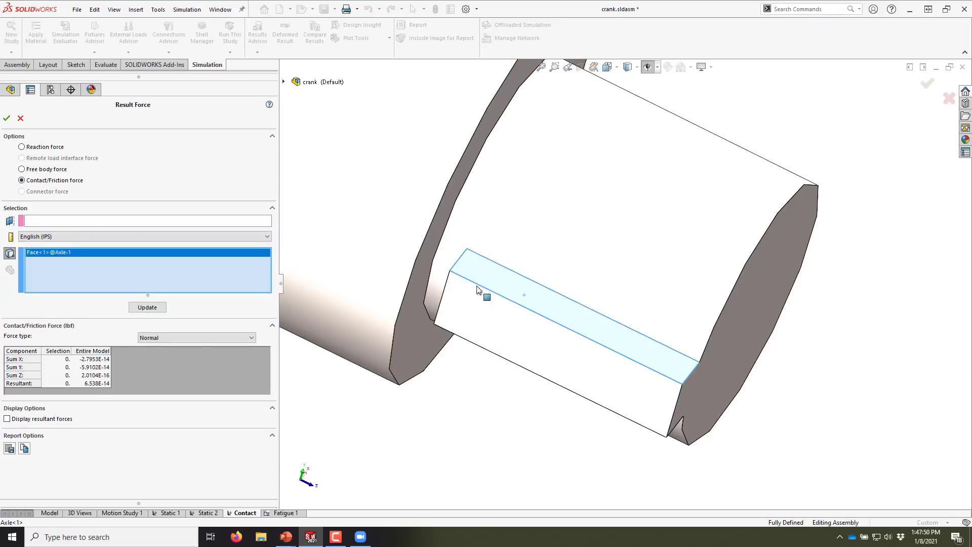
left_click(144, 310)
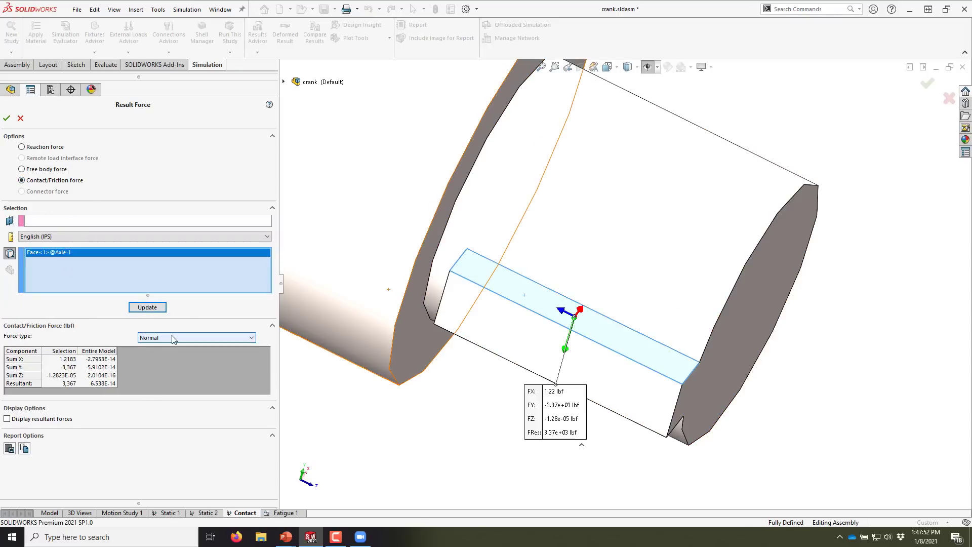
left_click(70, 384)
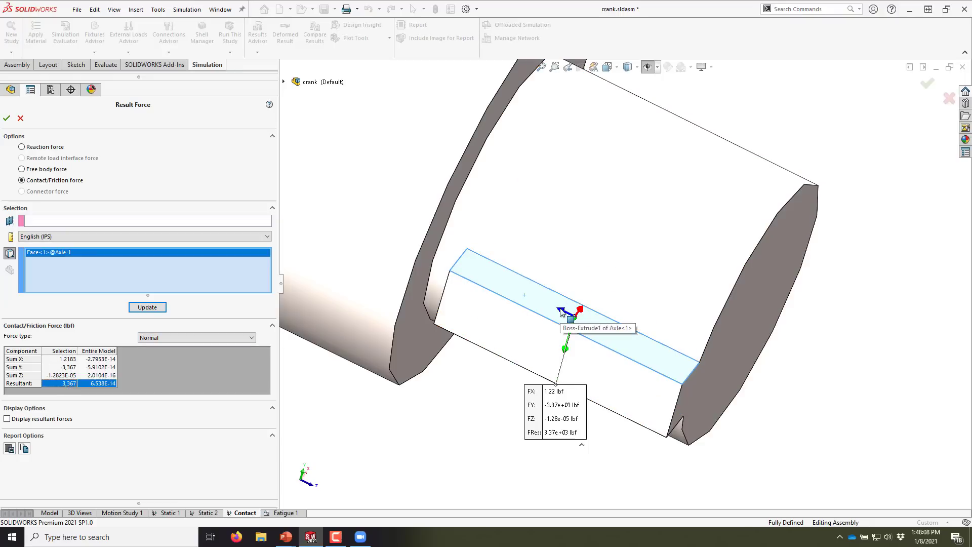
left_click(20, 118)
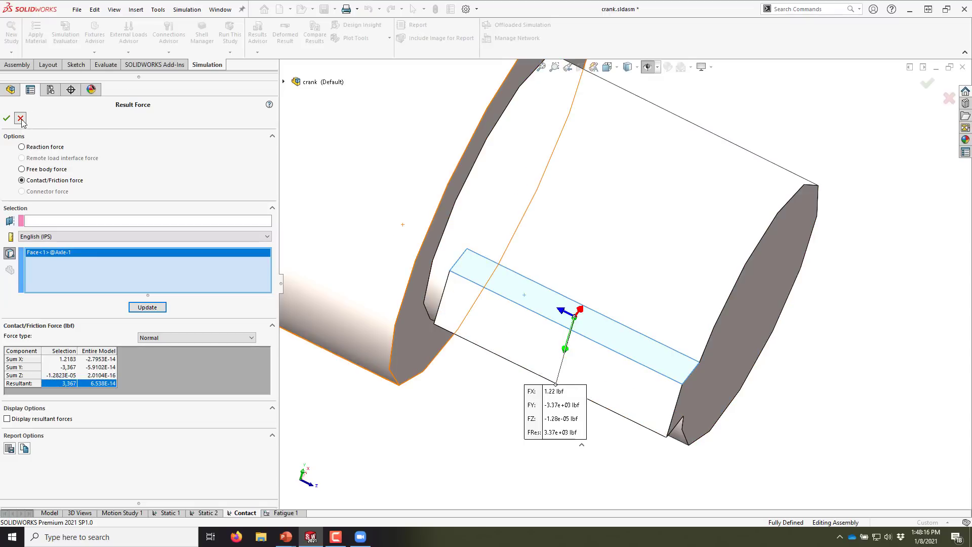
- View the whole exploded crank assembly, and switch to the PowerPoint slide show
scroll(586, 315, "up", 10)
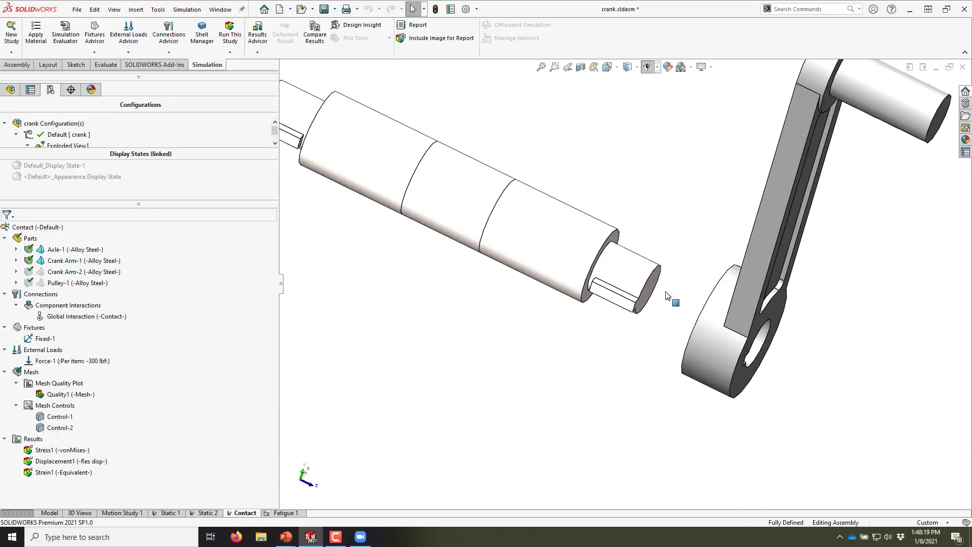
middle_click_drag(635, 265, 617, 246)
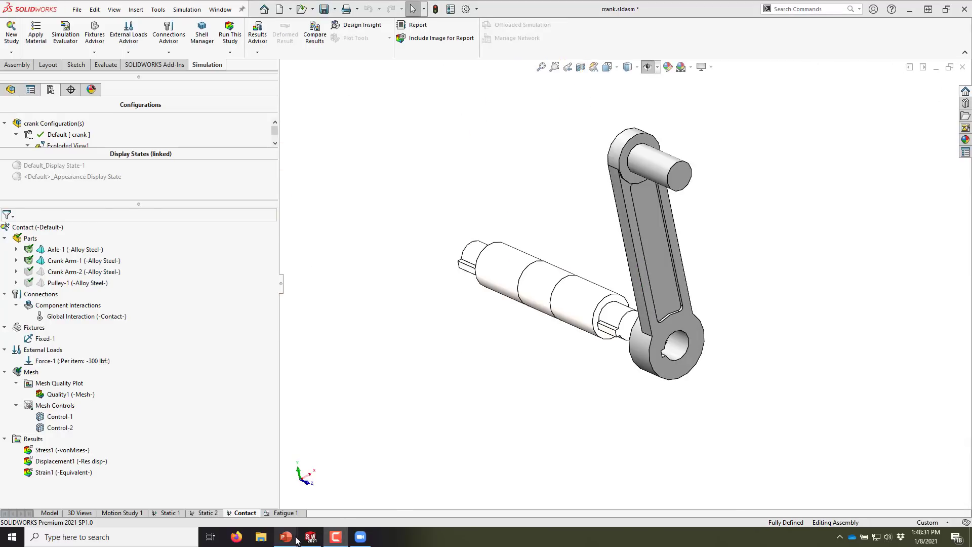
mouse_move(286, 537)
left_click(343, 495)
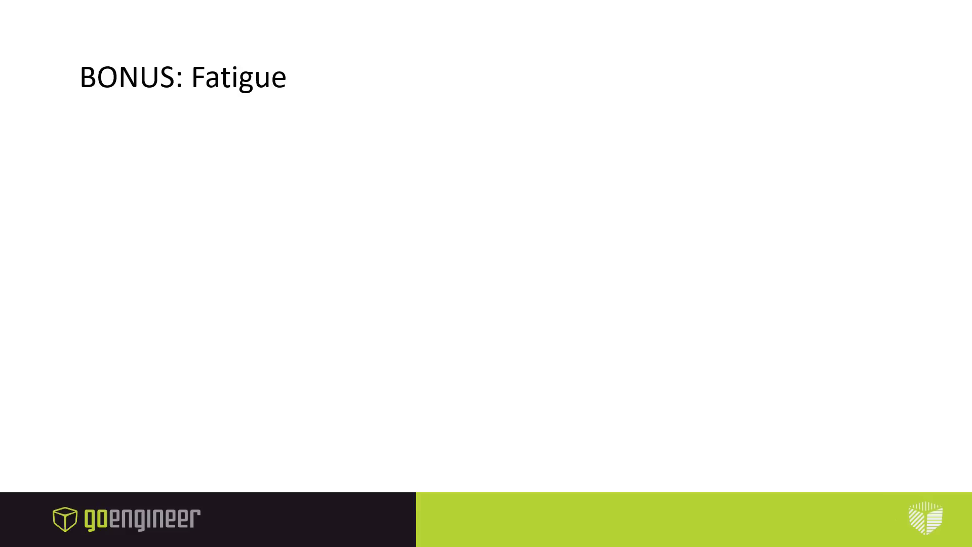
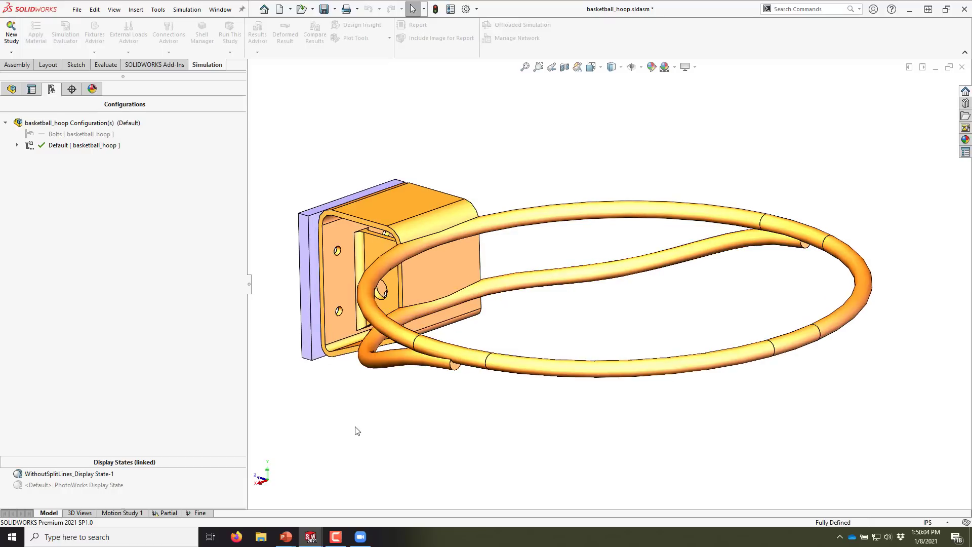
- Open the basketball hoop's Partial study and examine where the Fixed-1 fixture holds the backboard
left_click(167, 513)
left_click(162, 513)
left_click(162, 513)
left_click(162, 513)
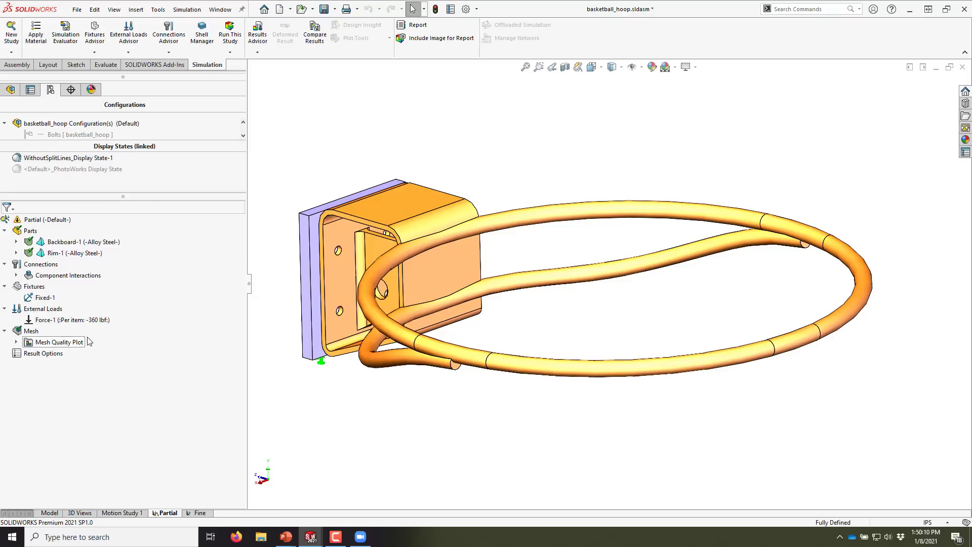
left_click(47, 301)
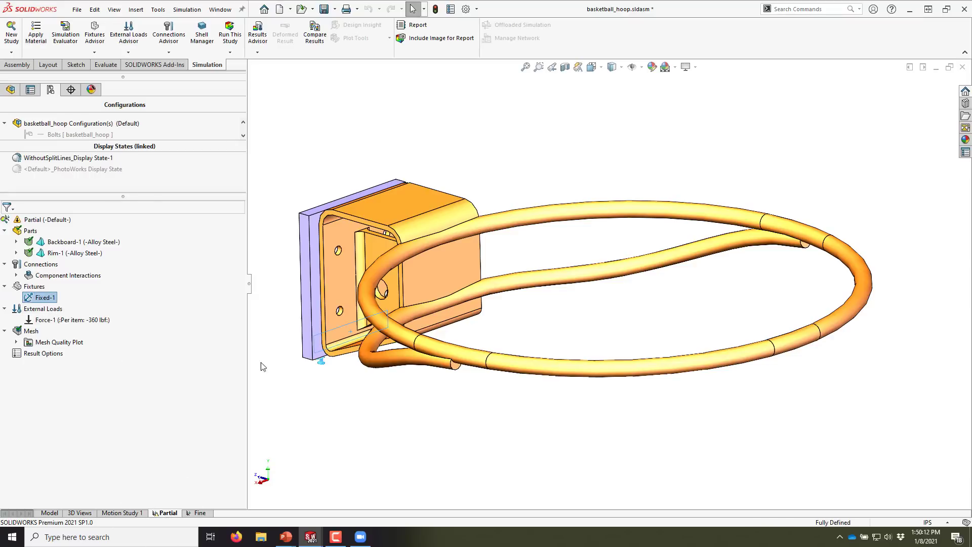
middle_click_drag(330, 369, 398, 388)
scroll(399, 388, "up", 3)
scroll(423, 368, "down", 3)
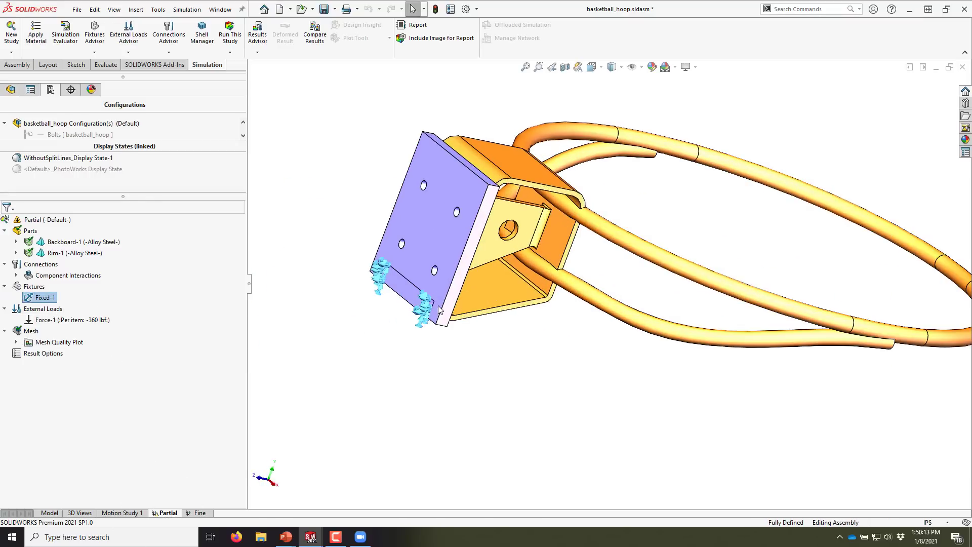
left_click(403, 292)
- Examine the Force-1 load on the hoop's rim and the bracket's contact with the backboard
left_click(72, 320)
middle_click_drag(527, 385, 730, 315)
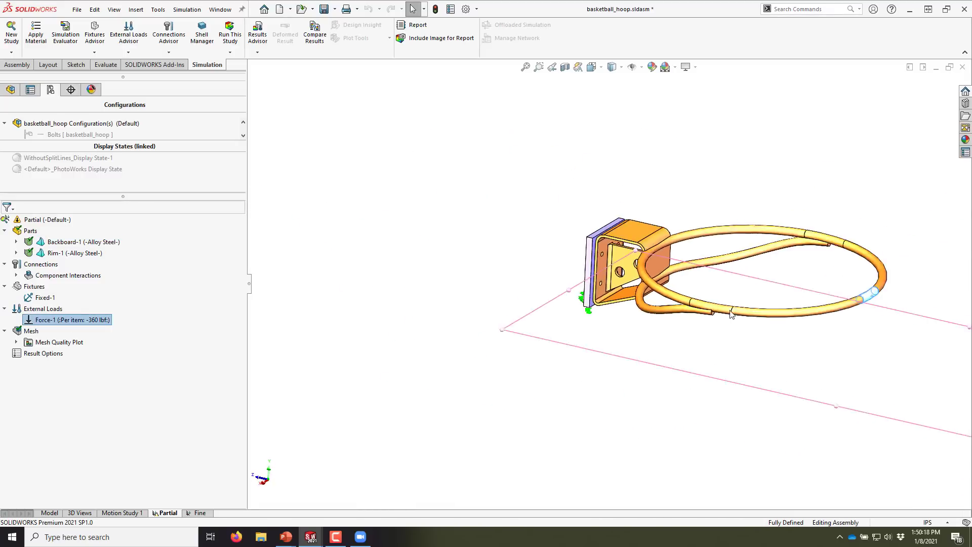
scroll(871, 301, "down", 2)
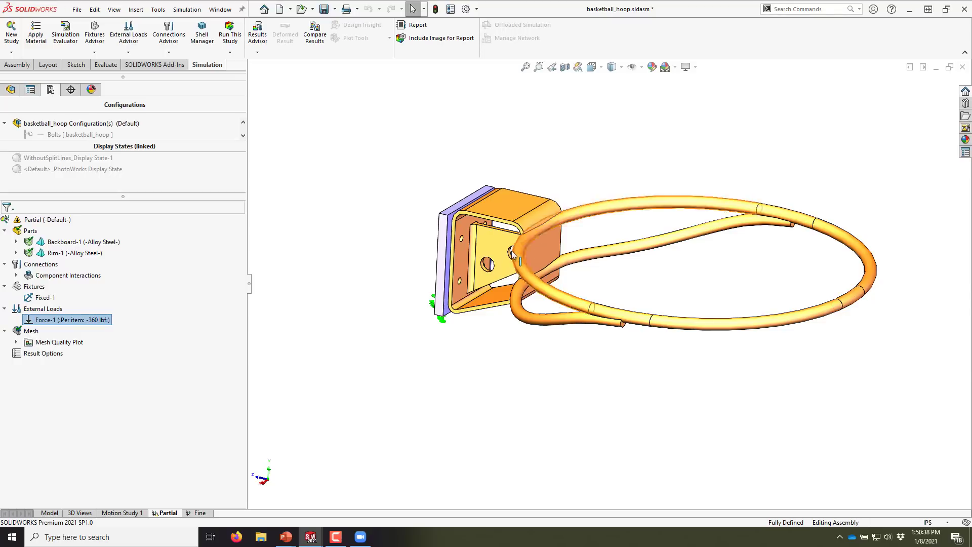
scroll(453, 254, "down", 4)
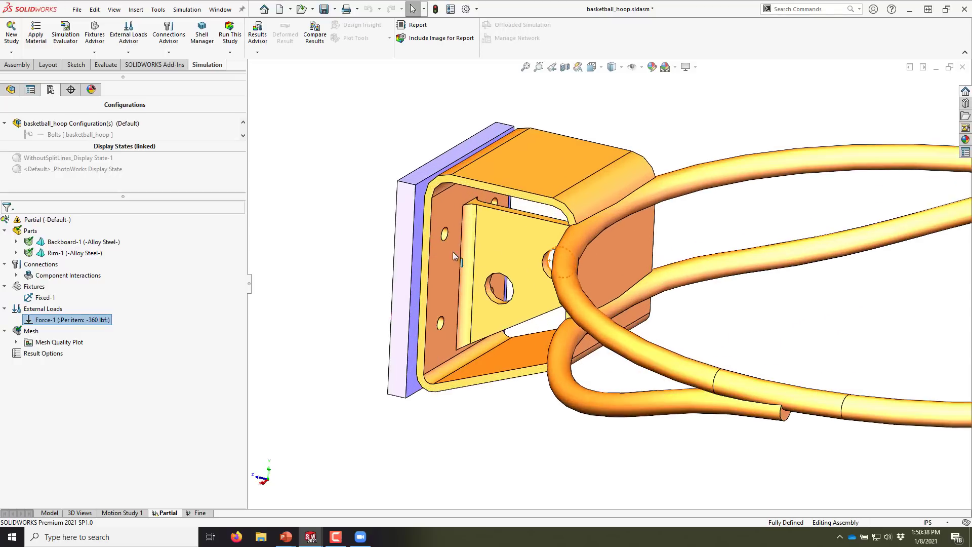
left_click(299, 304)
middle_click_drag(389, 269, 382, 263)
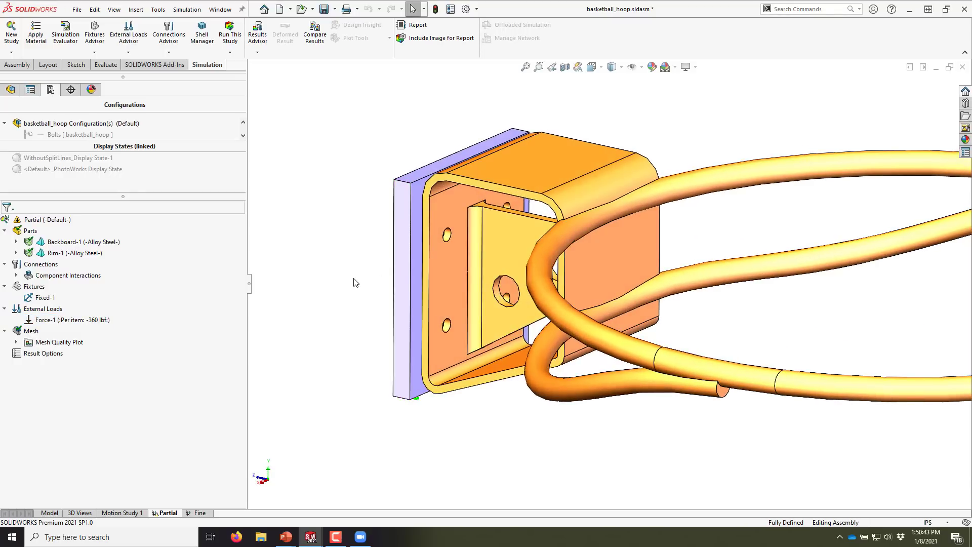
scroll(365, 275, "up", 2)
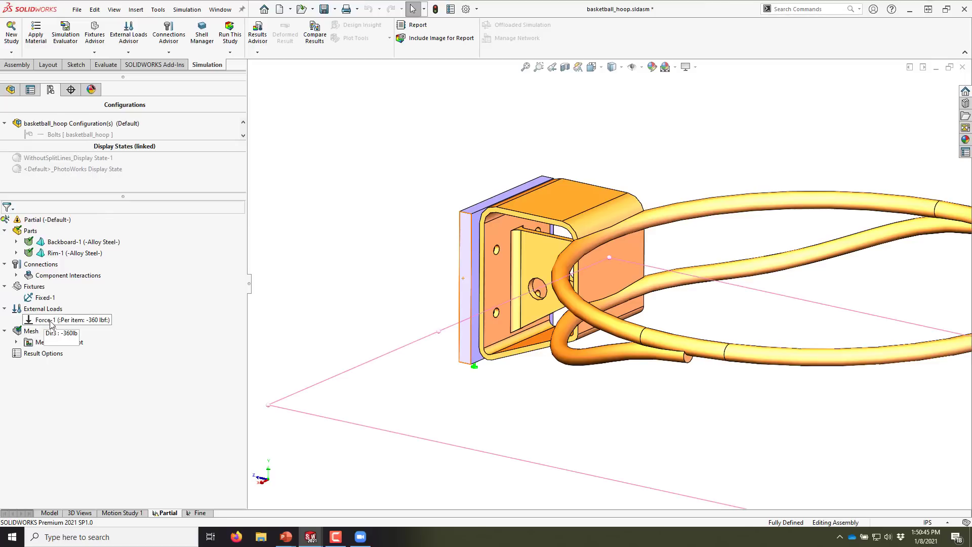
scroll(694, 278, "up", 2)
scroll(694, 277, "down", 1)
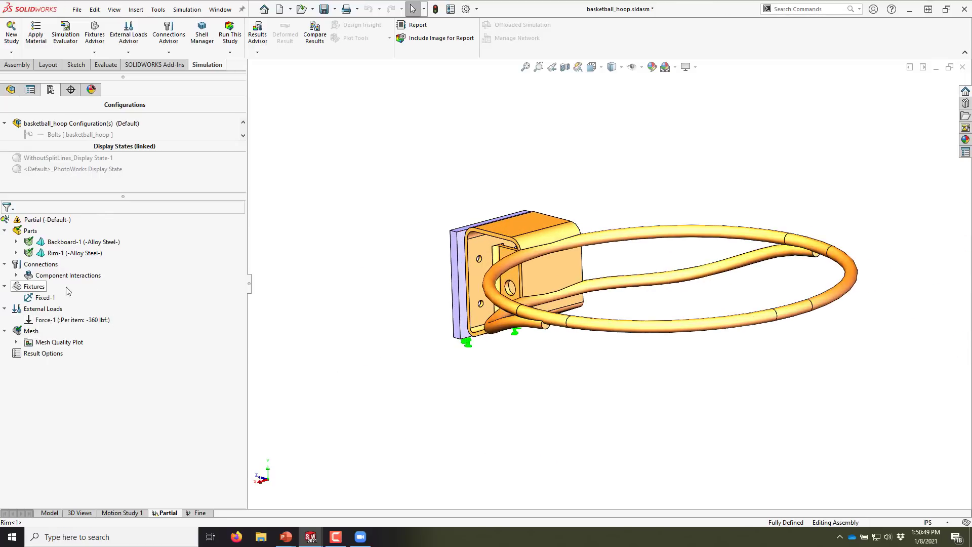
- Expand the component interactions and check the global interaction between the backboard and rim
left_click(15, 275)
left_click(106, 287)
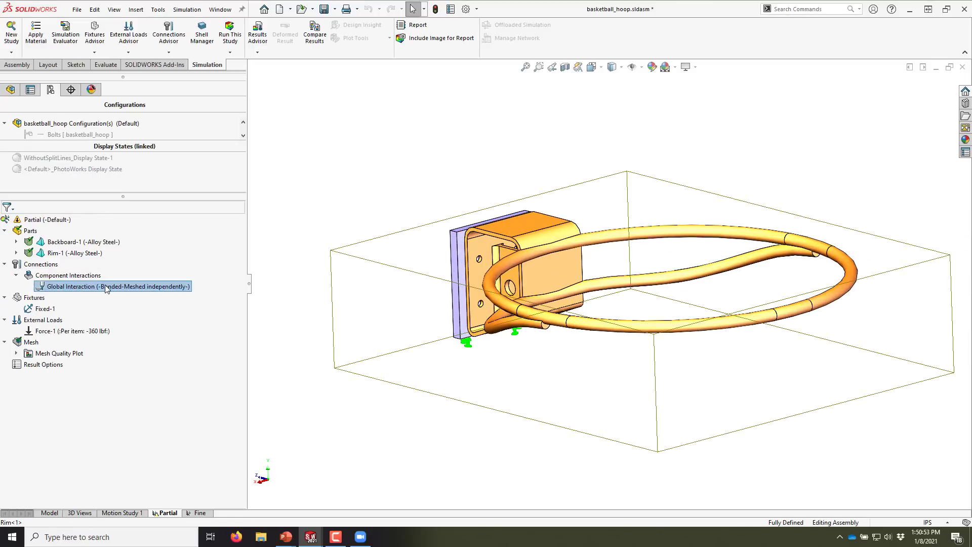
left_click(263, 247)
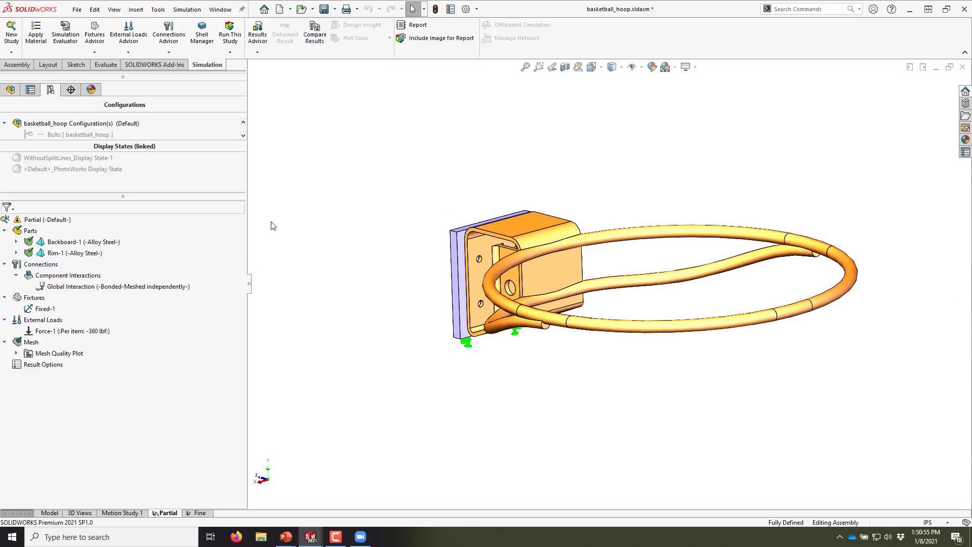
- Run the Partial study and examine the von Mises stress around the rim bracket and backboard
left_click(229, 37)
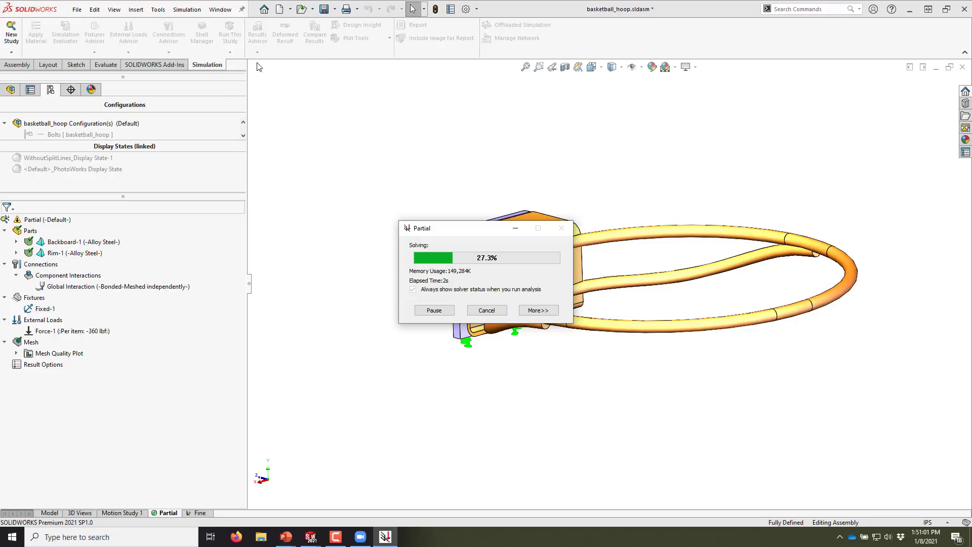
left_click(503, 298)
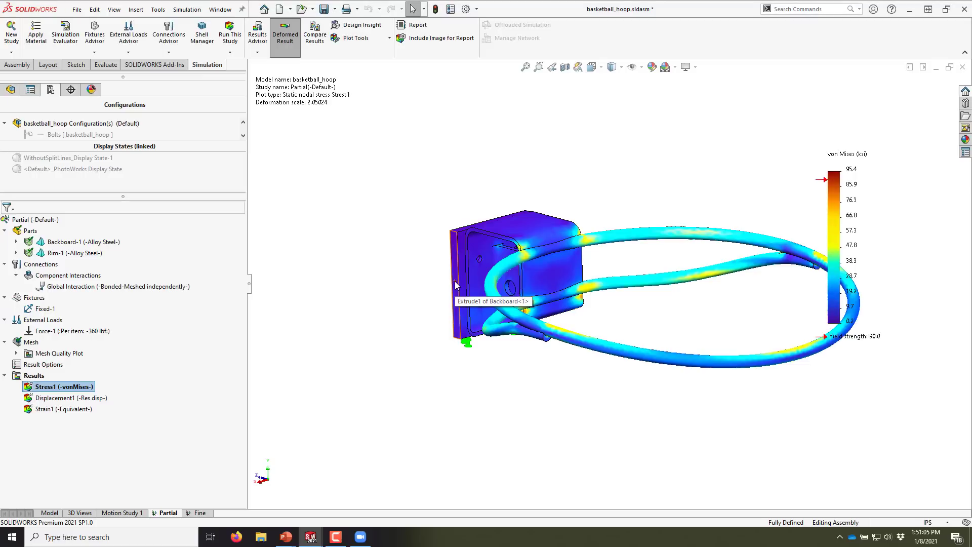
scroll(591, 291, "down", 2)
middle_click_drag(592, 295, 583, 326)
scroll(529, 332, "down", 2)
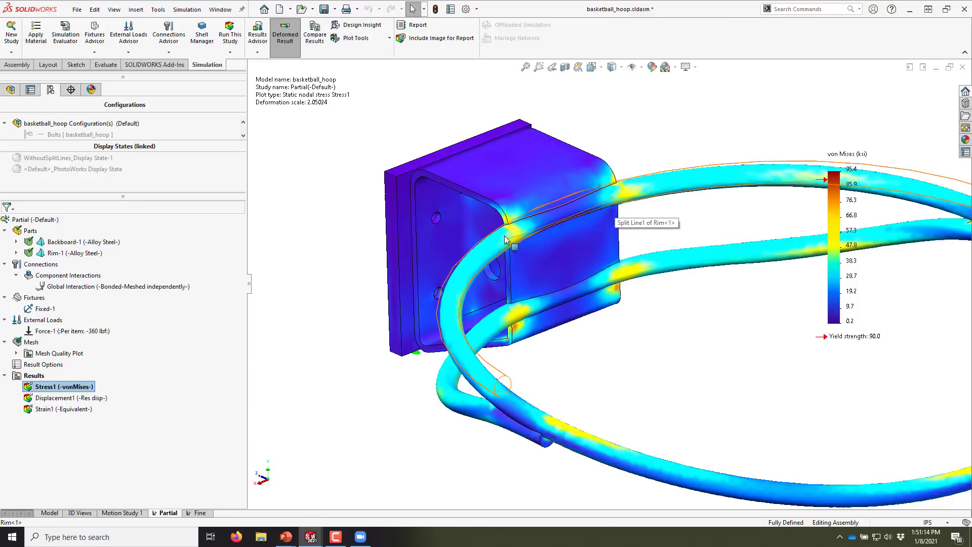
scroll(506, 234, "down", 3)
middle_click_drag(503, 248, 485, 236)
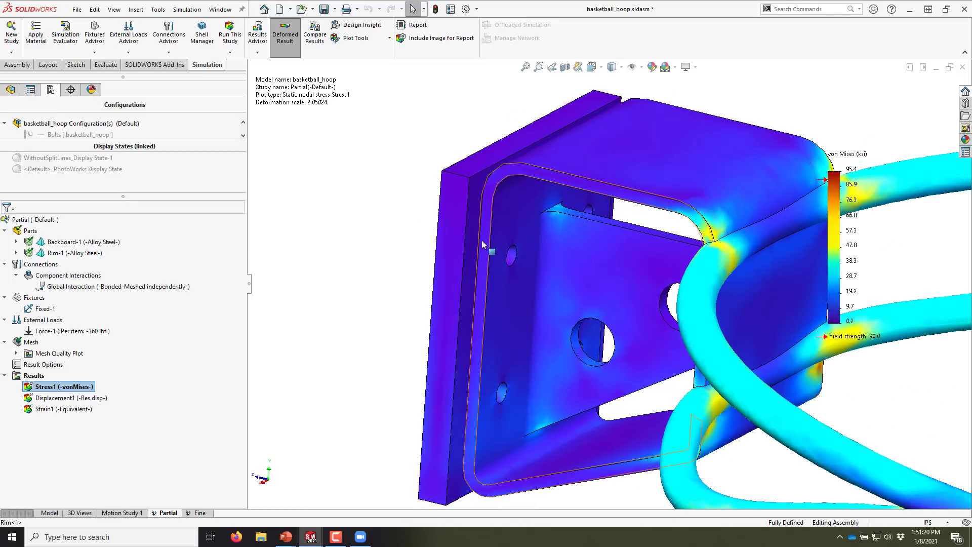
middle_click_drag(488, 230, 514, 221)
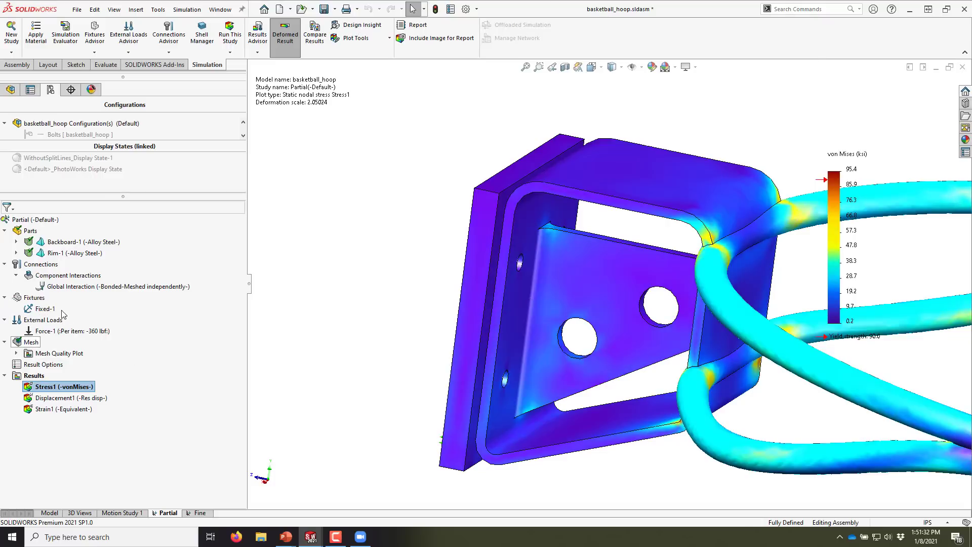
- Hide the Stress1 plot and delete the bonded global interaction from the Partial study
right_click(55, 388)
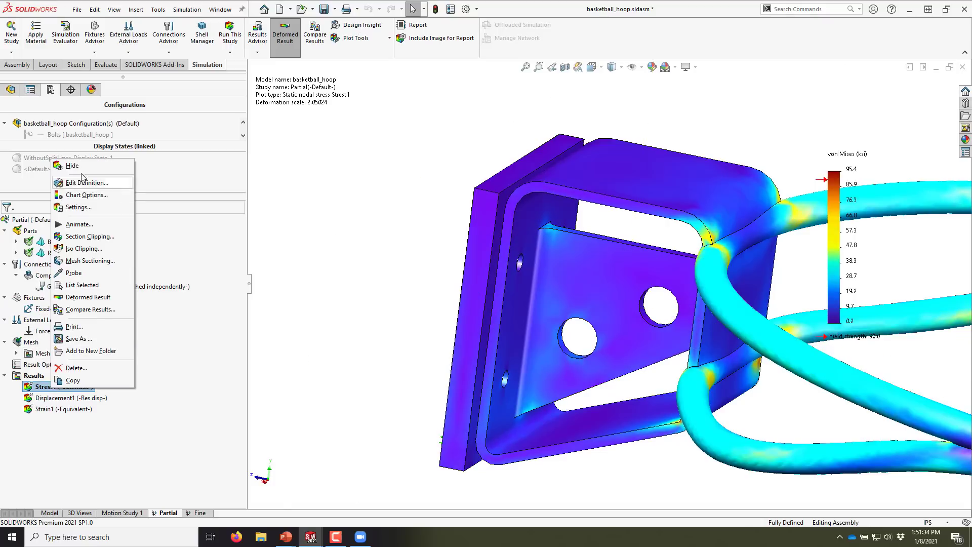
left_click(76, 167)
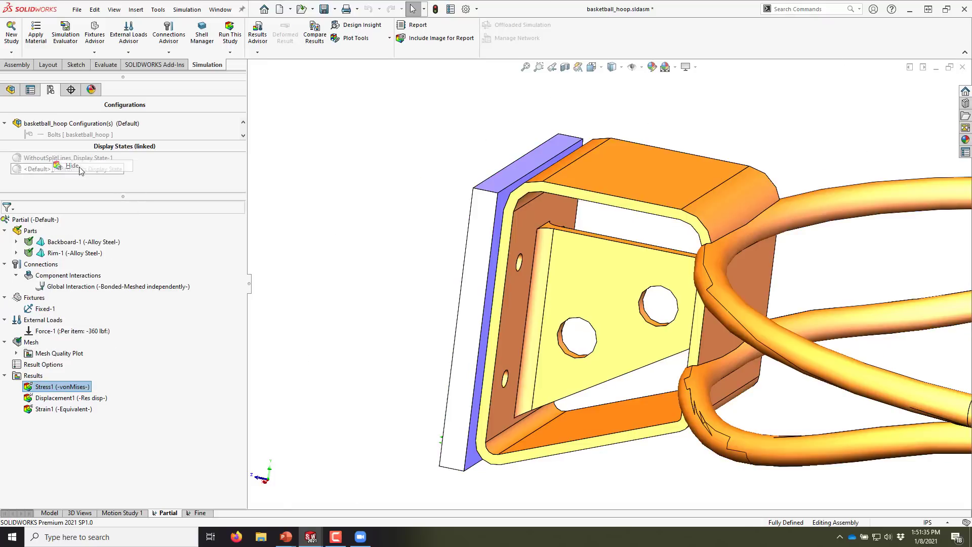
left_click(120, 287)
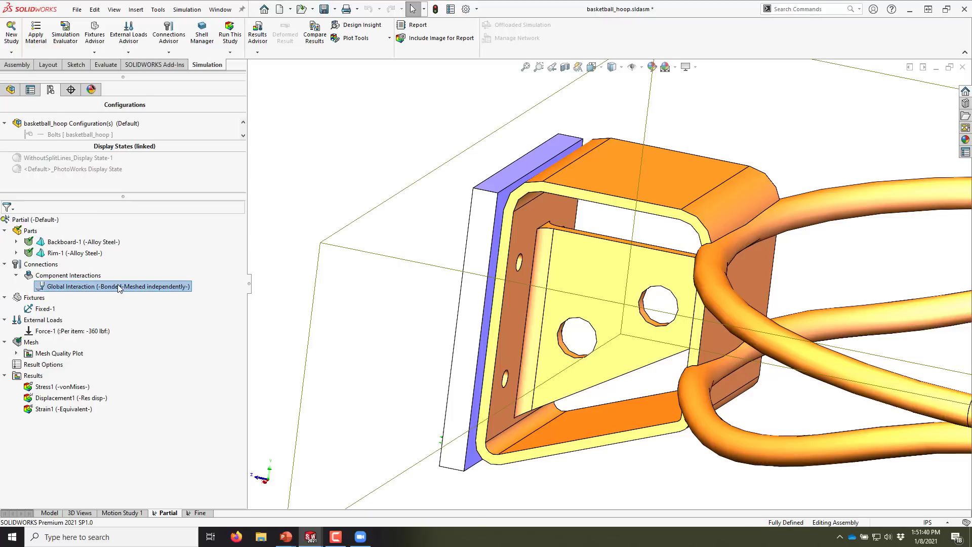
key("Delete")
key("Return")
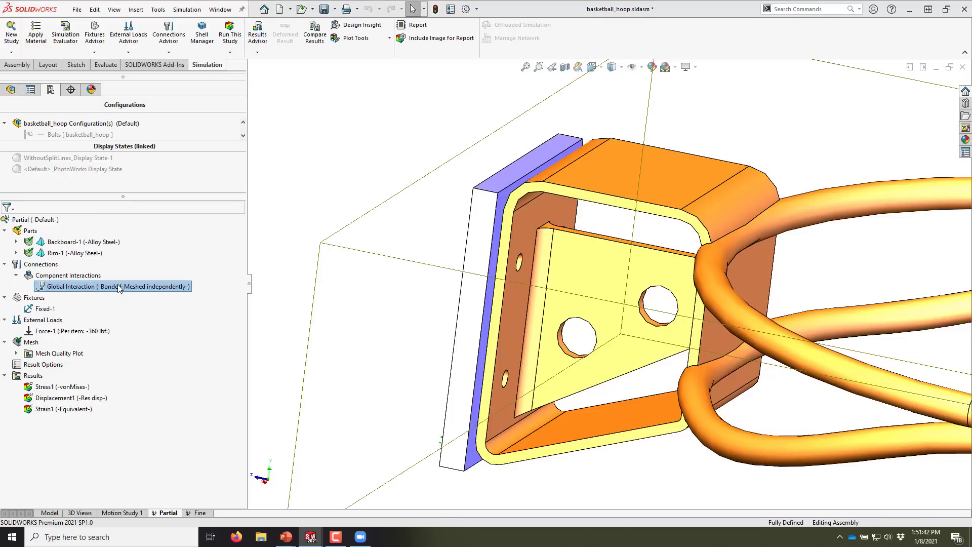
left_click(522, 254)
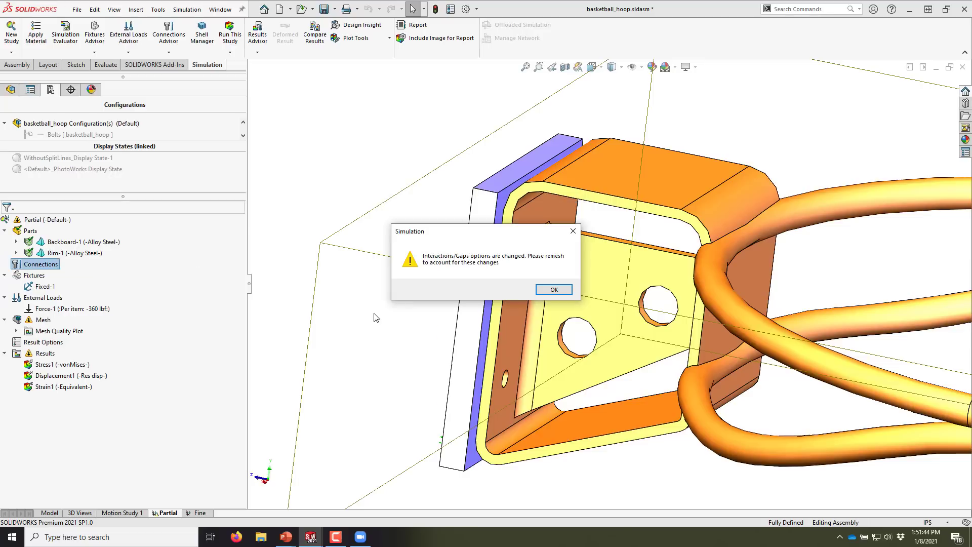
left_click(557, 289)
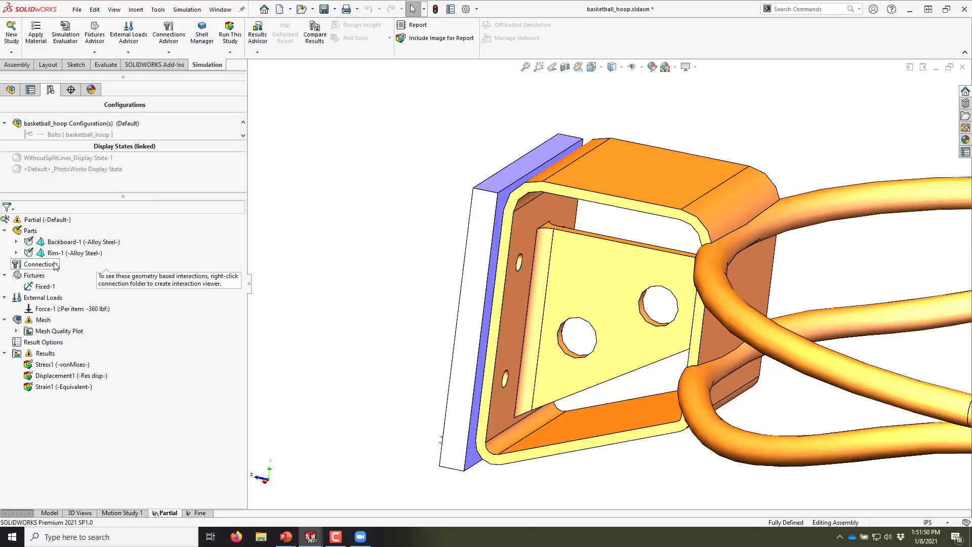
scroll(576, 268, "up", 1)
scroll(576, 267, "down", 1)
middle_click_drag(537, 317, 524, 310)
scroll(524, 310, "up", 1)
scroll(524, 310, "down", 1)
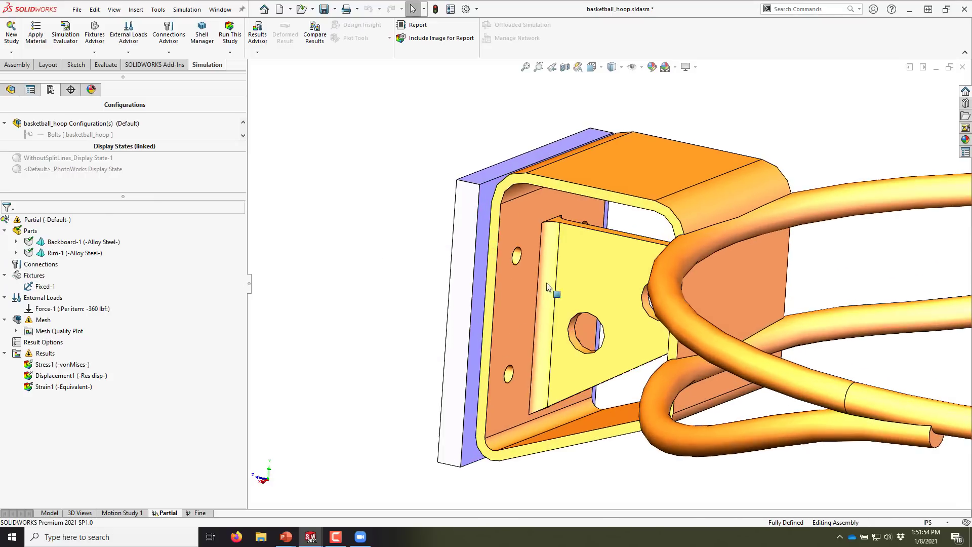
scroll(527, 274, "down", 1)
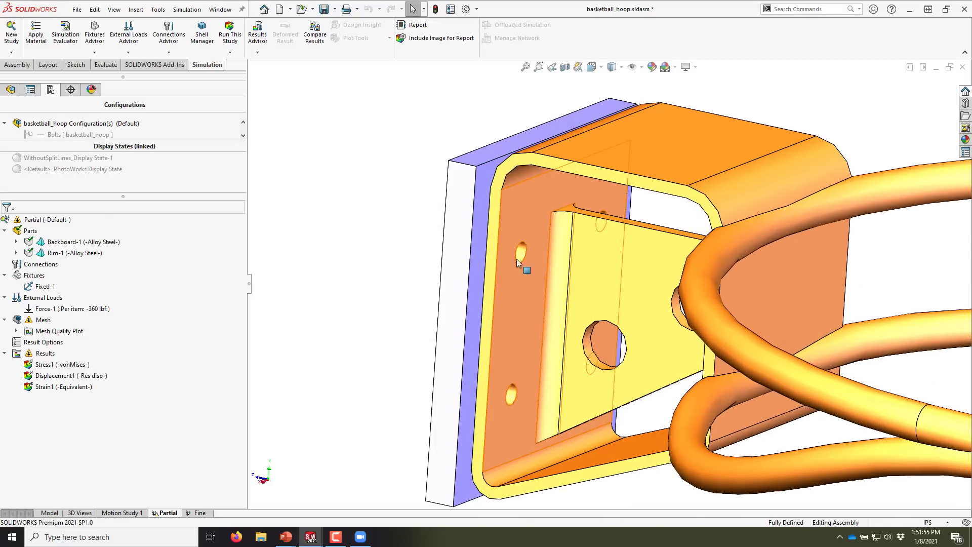
right_click(39, 265)
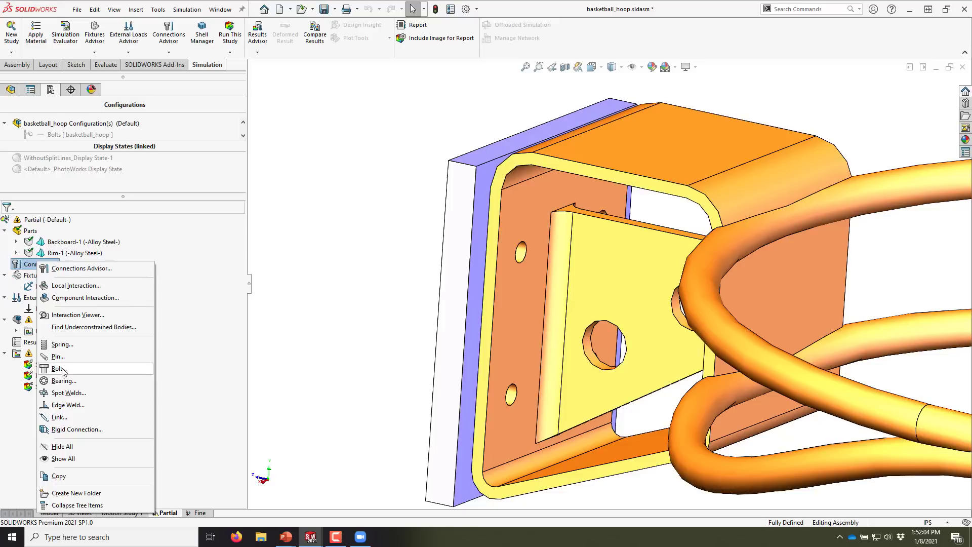
left_click(58, 369)
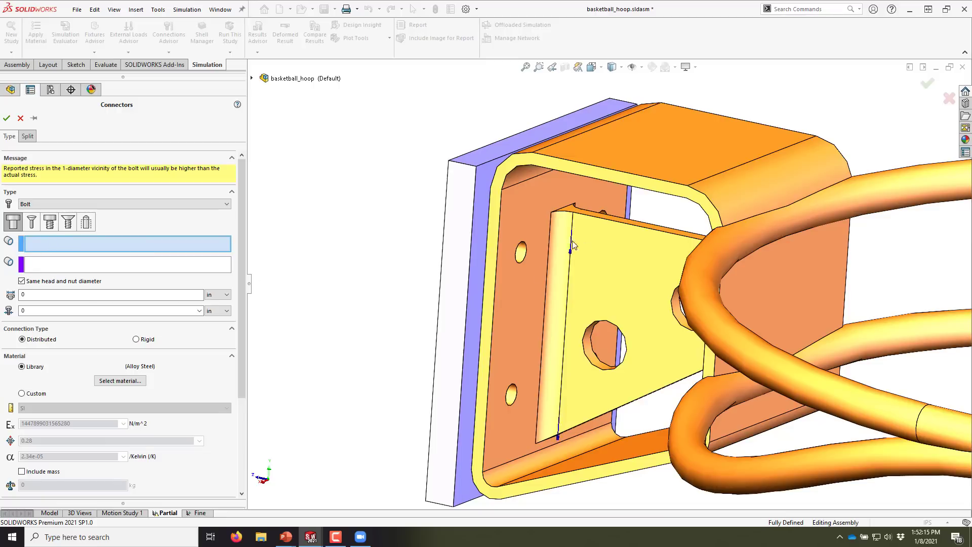
scroll(523, 252, "down", 3)
left_click(521, 252)
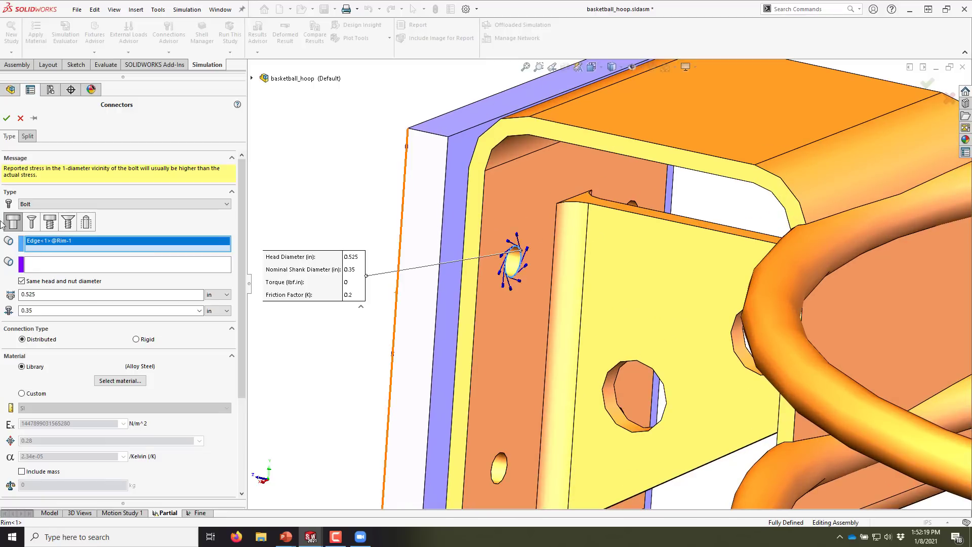
left_click(7, 118)
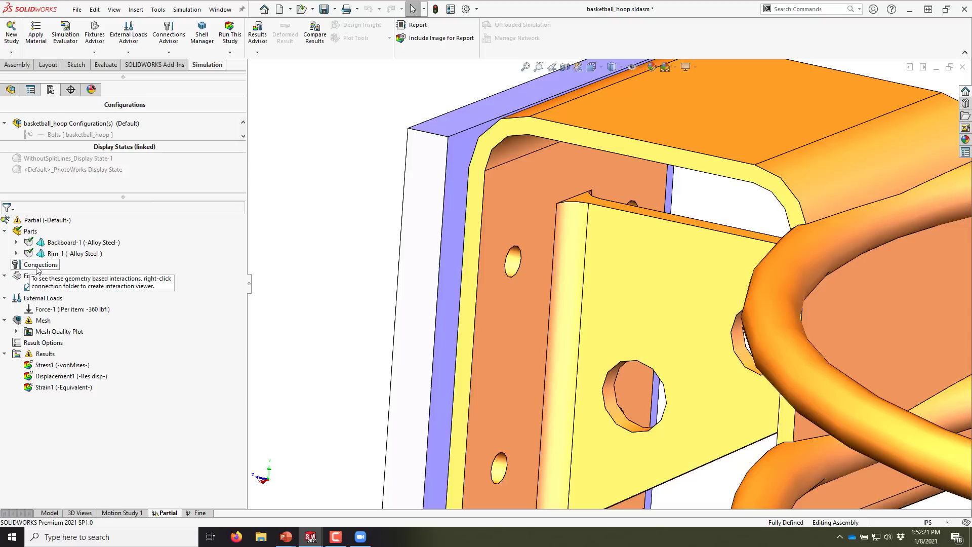
- Start a standard bolt connector with nut, joining the rim bracket's upper hole edge to the matching hole edge on the backboard's rear face
right_click(37, 265)
left_click(72, 373)
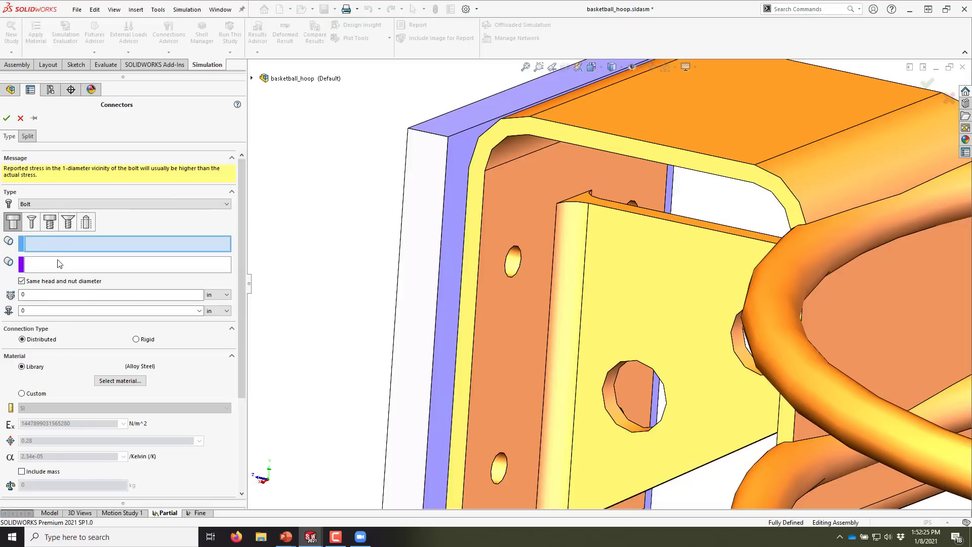
left_click(48, 294)
left_click(520, 250)
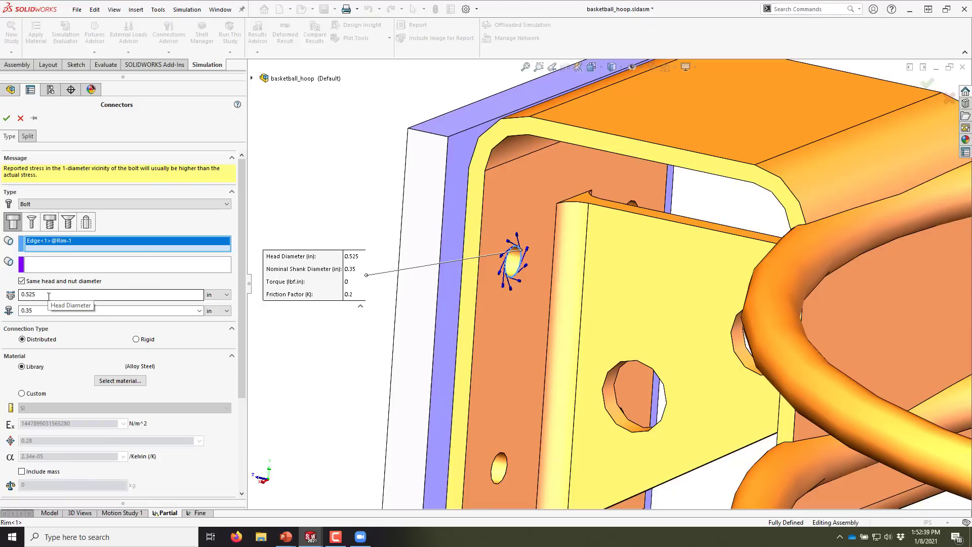
left_click(49, 296)
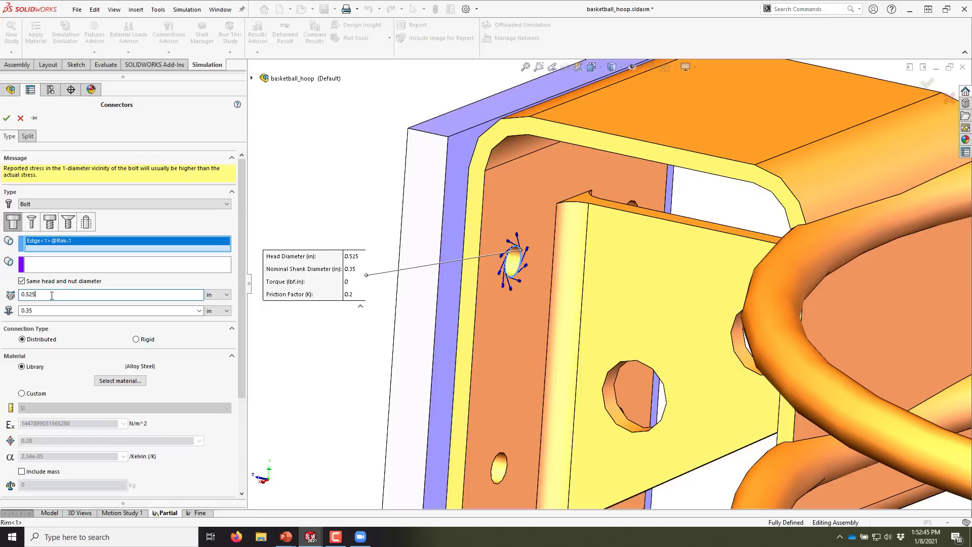
left_click(53, 264)
middle_click_drag(361, 214, 429, 246)
scroll(380, 224, "down", 3)
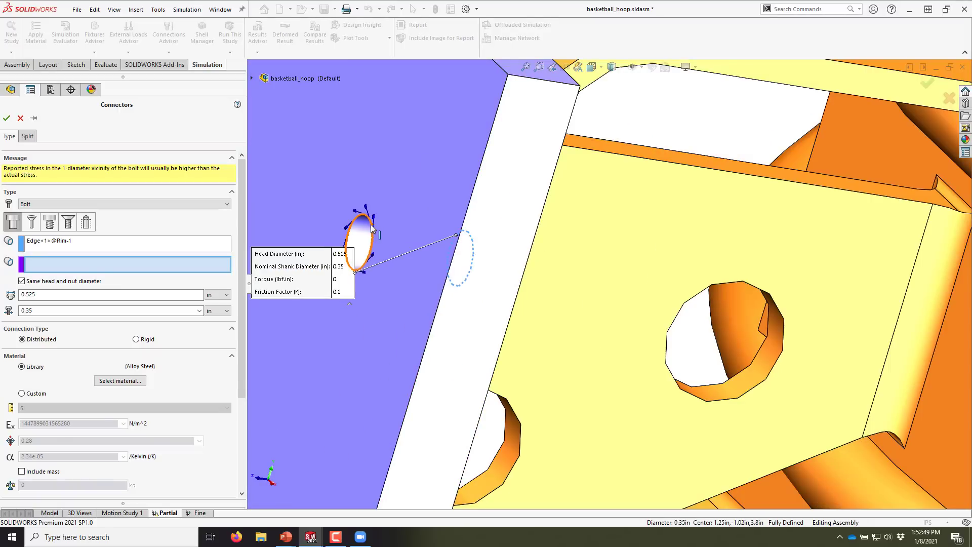
left_click(372, 228)
scroll(421, 284, "up", 4)
middle_click_drag(461, 282, 388, 255)
scroll(420, 267, "up", 2)
scroll(420, 270, "down", 2)
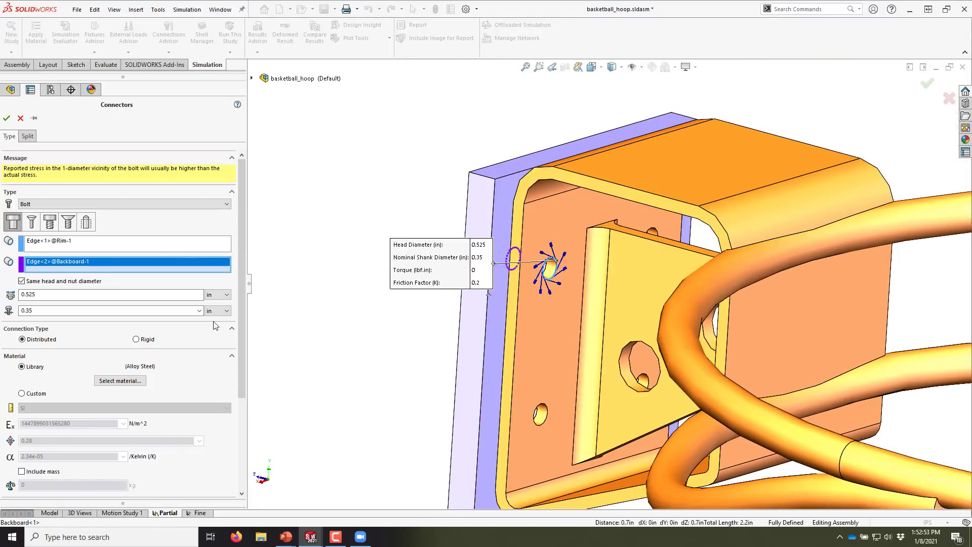
- Include strength data for the alloy steel bolt, using the calculated tensile stress area with 13 threads/inch
left_click_drag(240, 321, 245, 427)
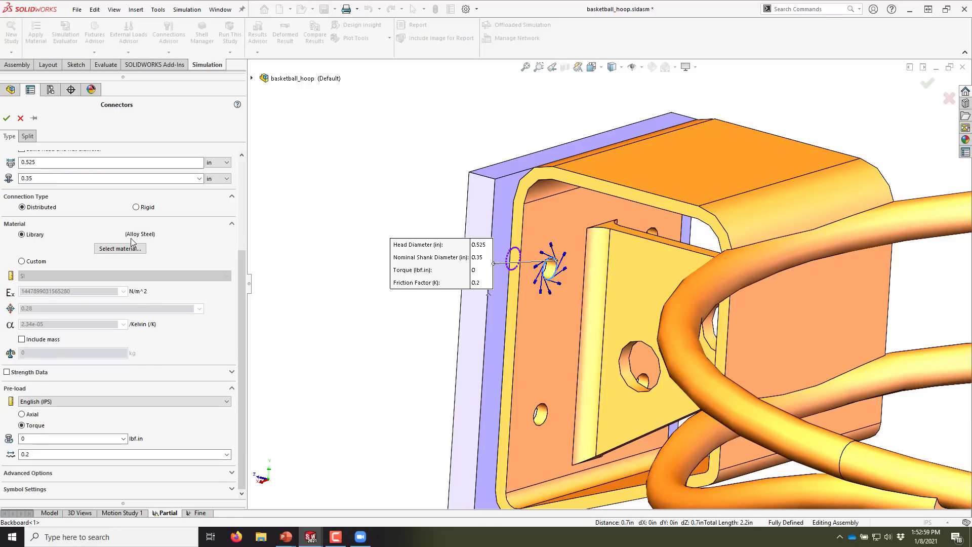
scroll(550, 274, "down", 3)
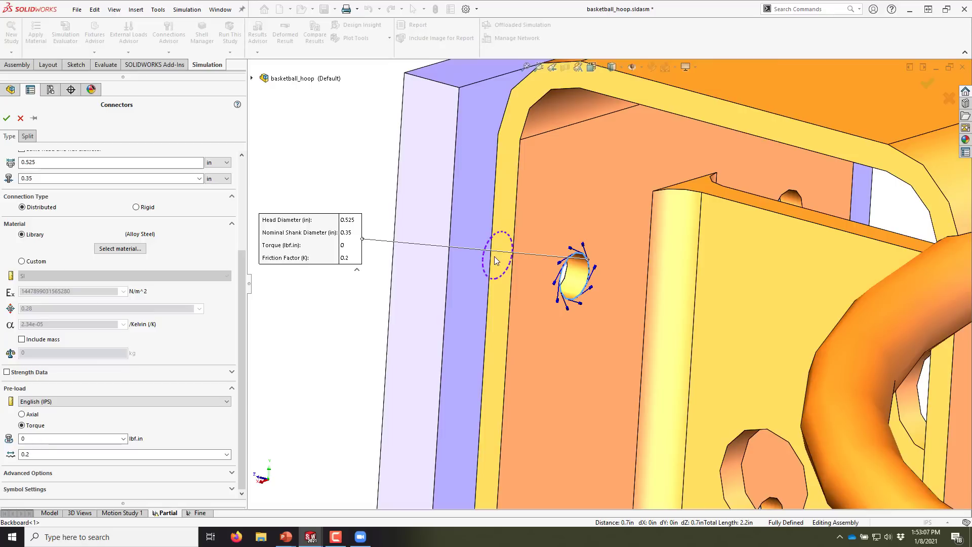
left_click(7, 372)
scroll(239, 342, "down", 2)
left_click(23, 341)
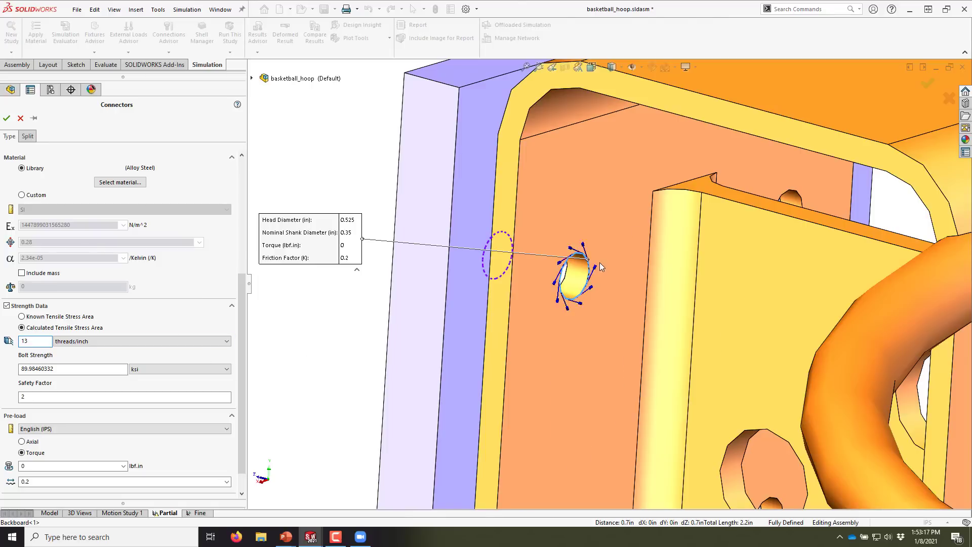
- Display the thread profile sketch and examine the thread spacing behind the bolt's threads-per-inch value
scroll(440, 262, "up", 5)
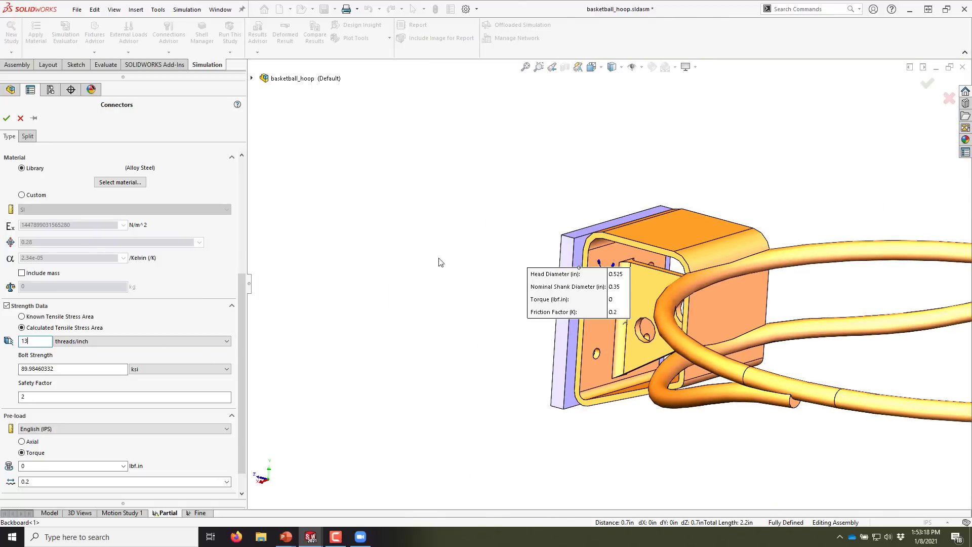
left_click(252, 79)
right_click(293, 212)
left_click(304, 228)
scroll(702, 312, "up", 4)
scroll(809, 323, "down", 8)
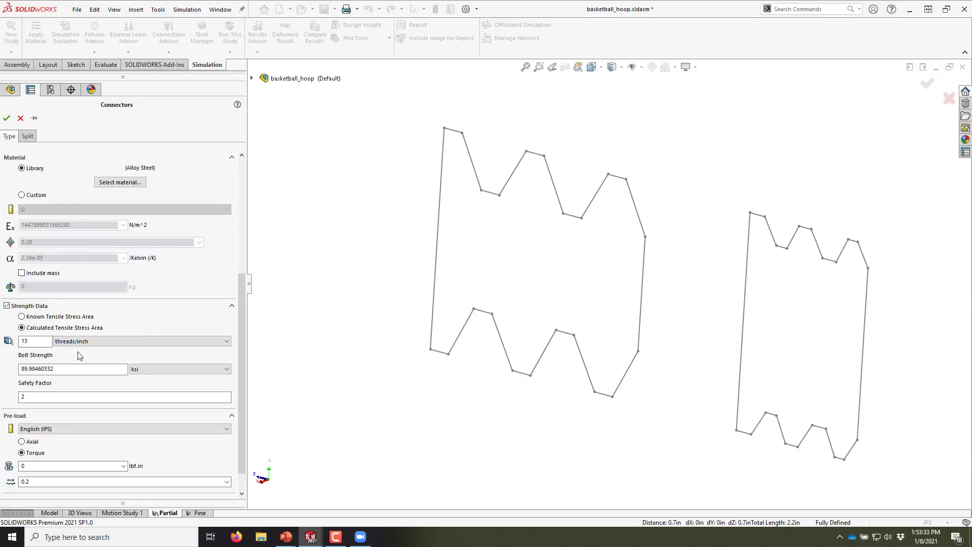
double_click(24, 341)
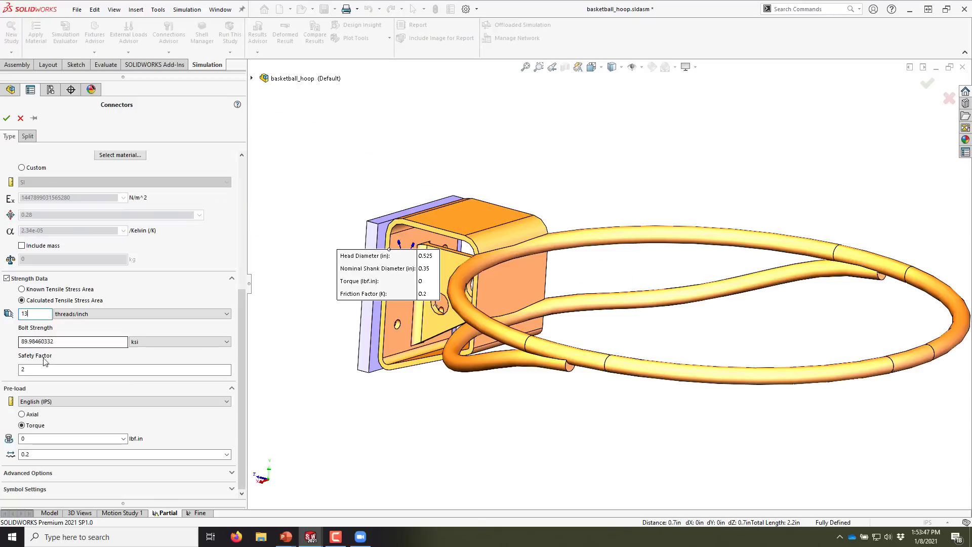
- Set the bolt's torque pre-load to 60 lbf.in and accept it, keeping the connector definition open for further bolts
double_click(34, 437)
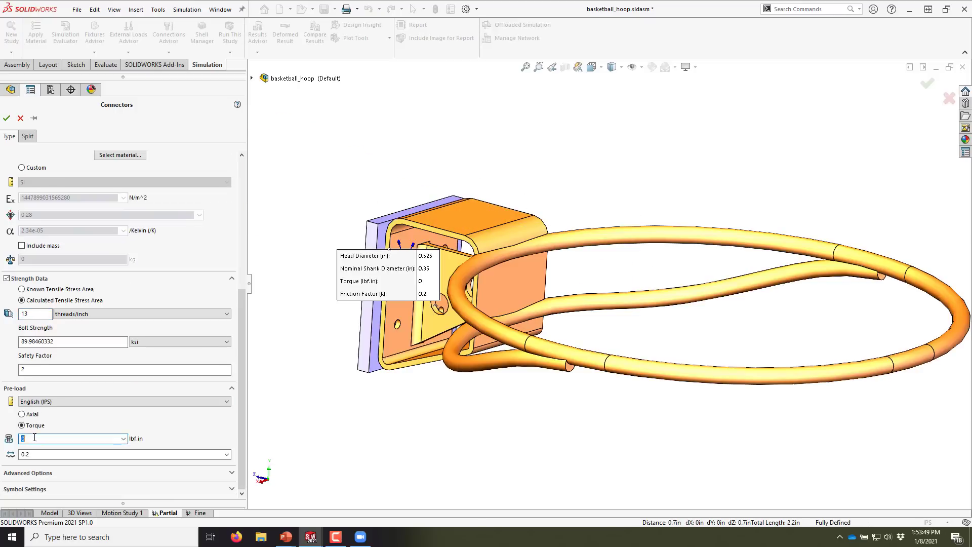
type("60")
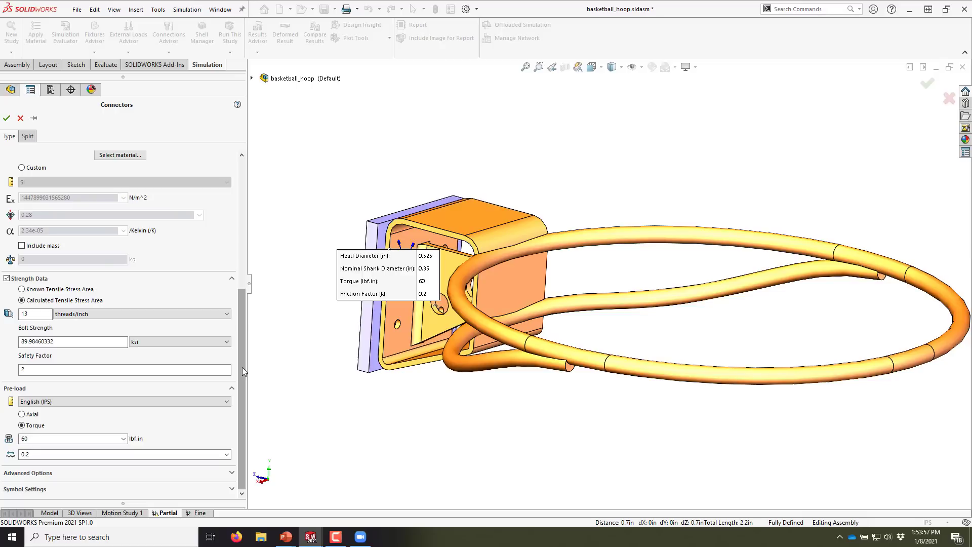
scroll(461, 293, "down", 5)
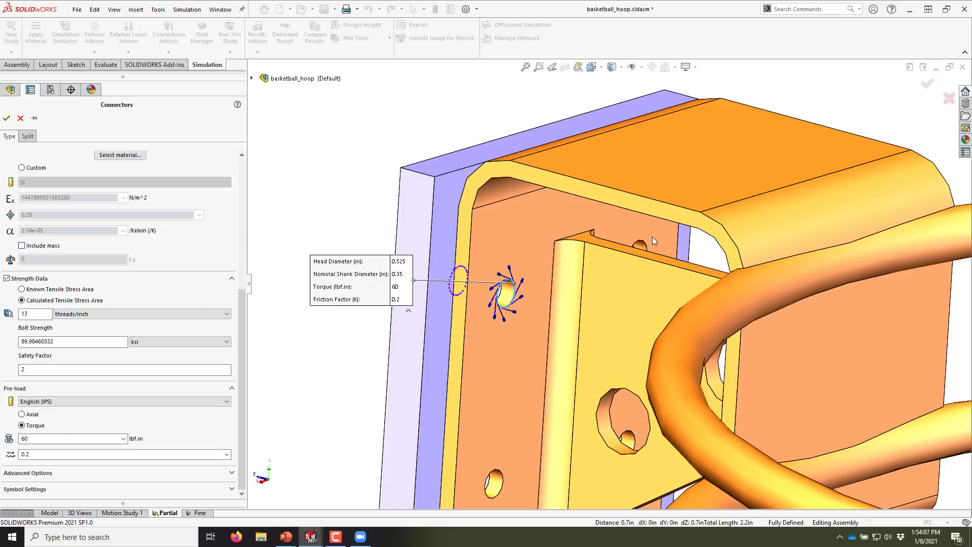
left_click_drag(242, 333, 223, 189)
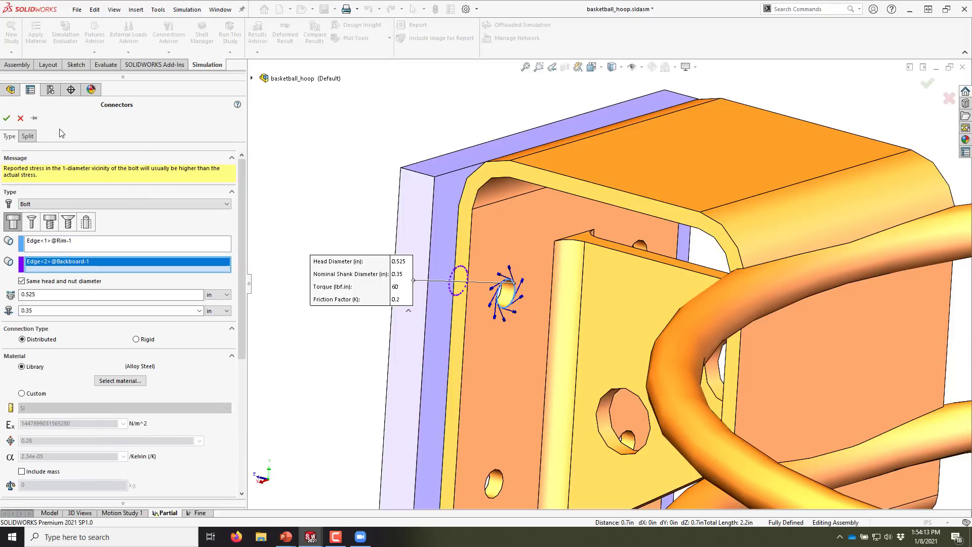
left_click(34, 118)
left_click(6, 121)
- Add a second bolt with the same settings through the lower hole on the same side of the rim bracket and backboard
key("z")
scroll(512, 427, "down", 5)
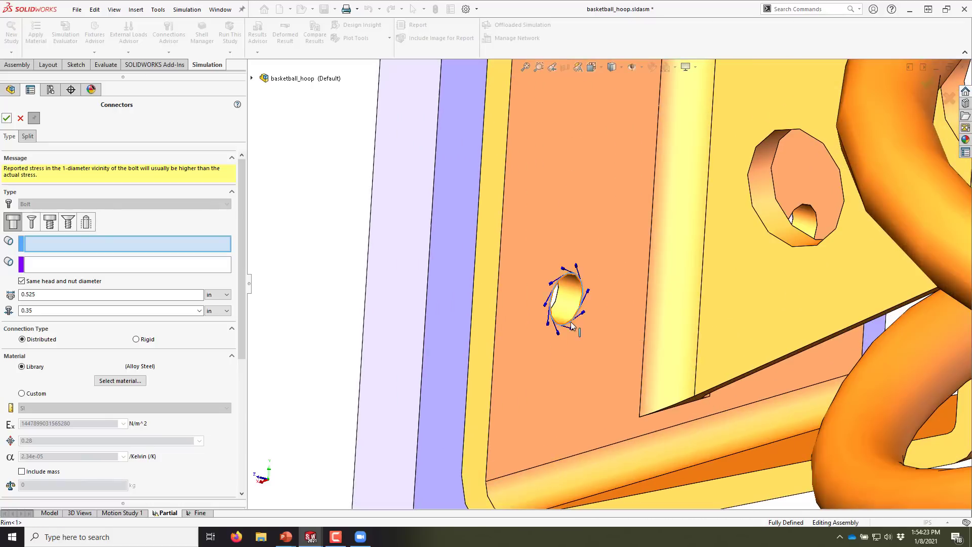
left_click(570, 326)
middle_click_drag(570, 325, 268, 302)
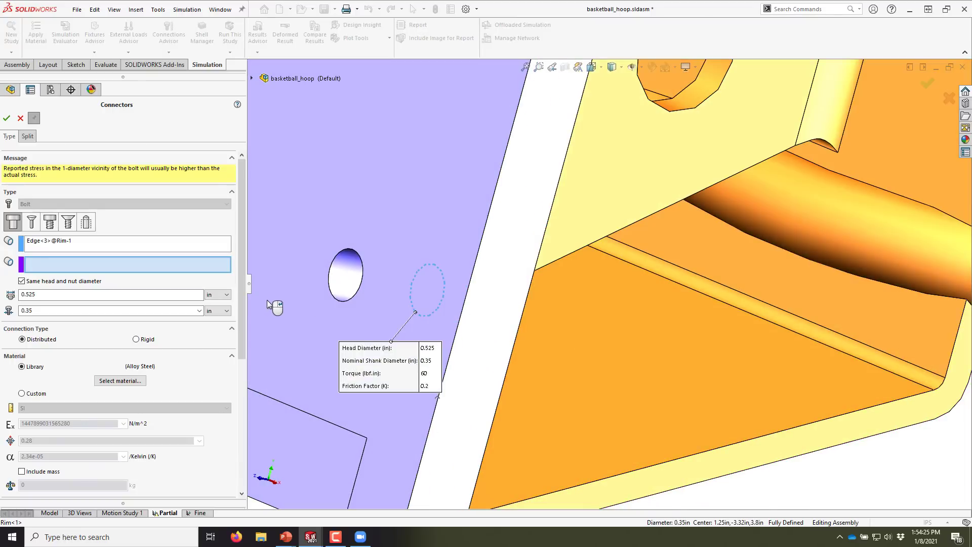
left_click(342, 303)
right_click(342, 305)
scroll(476, 230, "up", 5)
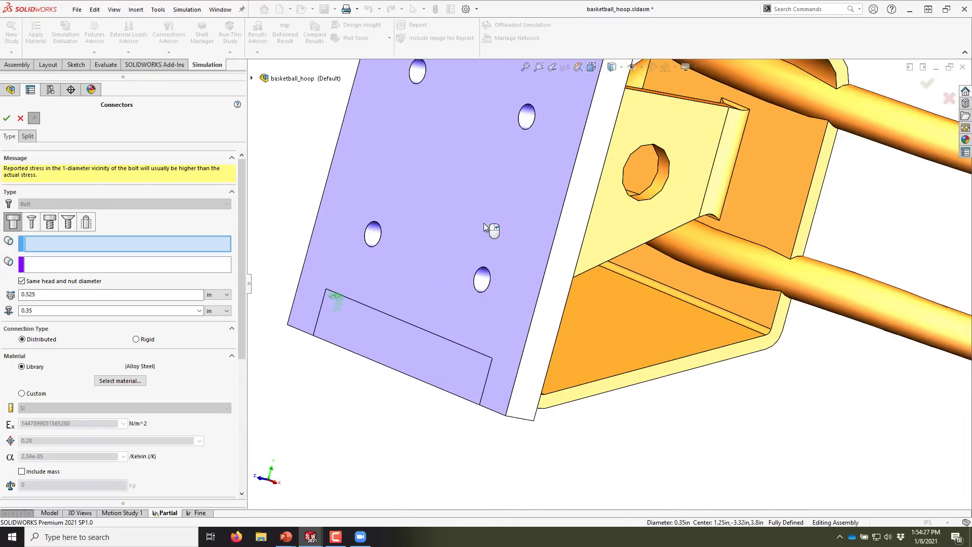
- Add matching bolts through the two remaining holes on the bracket's opposite side and finish defining connectors
middle_click_drag(460, 210, 614, 382)
left_click(547, 217)
left_click(617, 254)
scroll(615, 382, "down", 4)
left_click(521, 341)
middle_click_drag(521, 348, 647, 397)
left_click(633, 378)
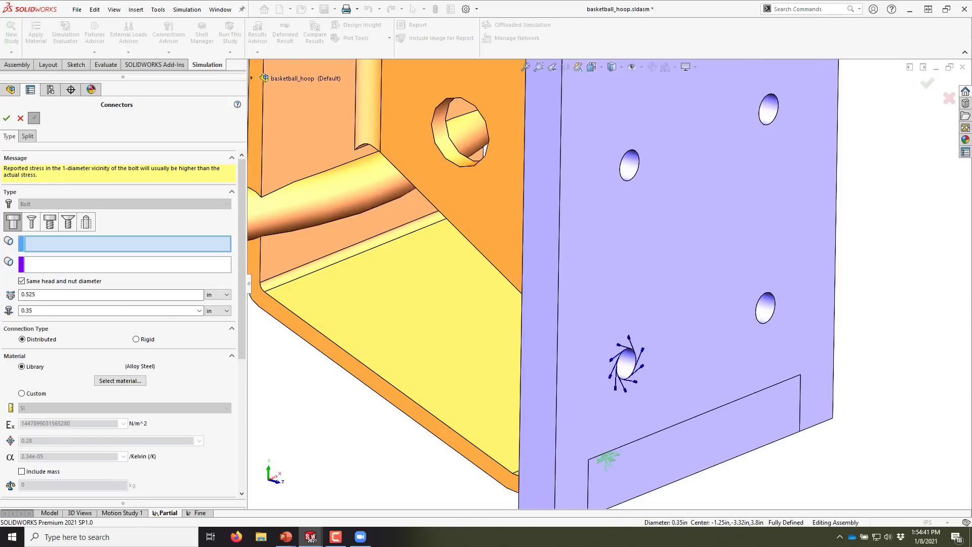
left_click(20, 118)
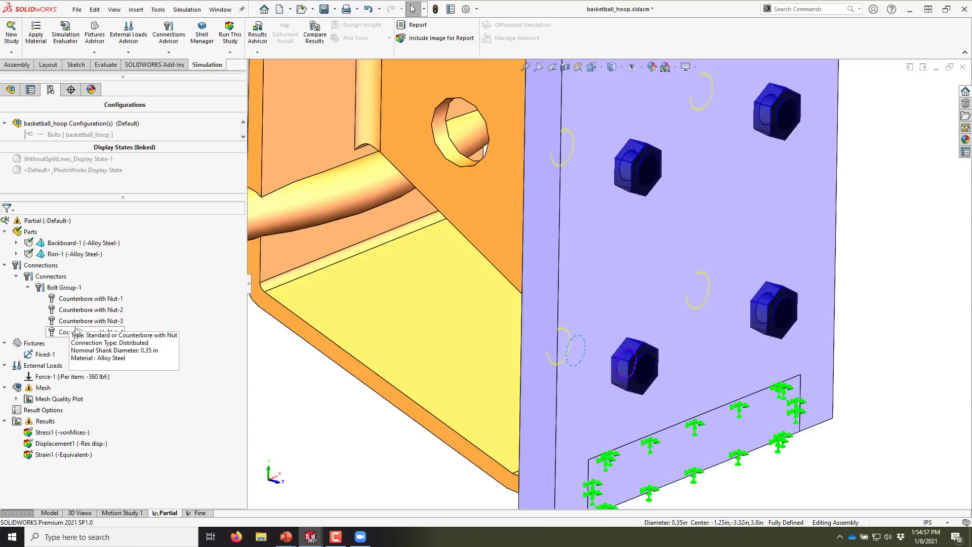
scroll(636, 250, "up", 6)
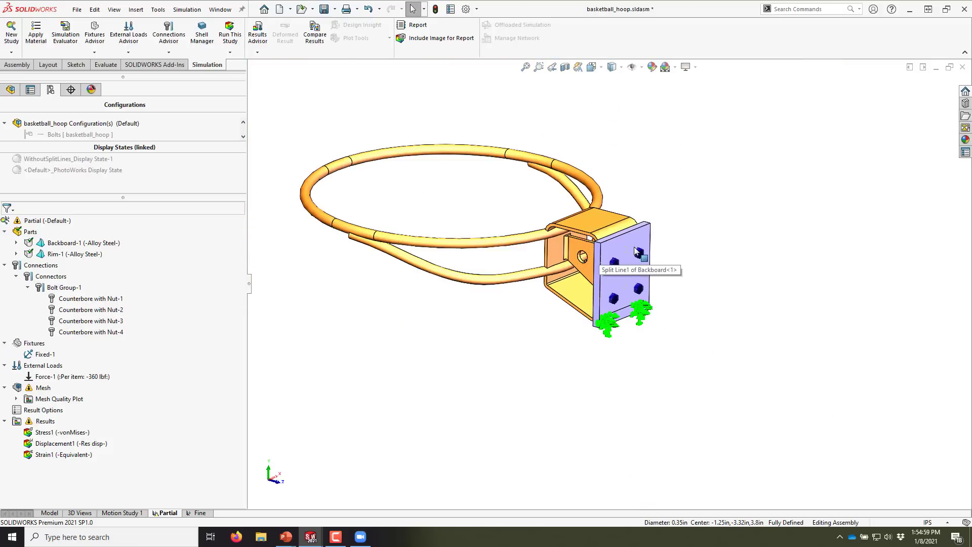
scroll(636, 249, "down", 3)
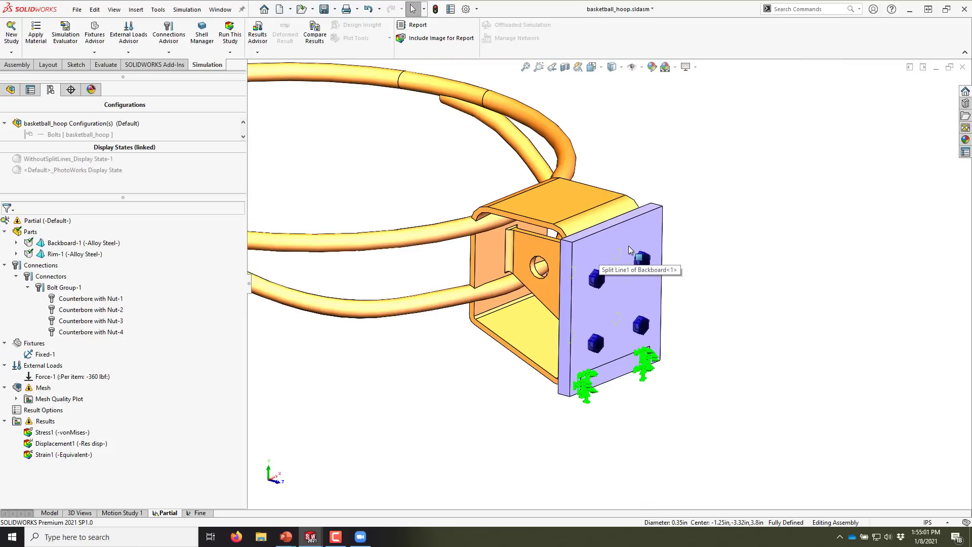
middle_click_drag(634, 248, 637, 294)
scroll(637, 295, "down", 2)
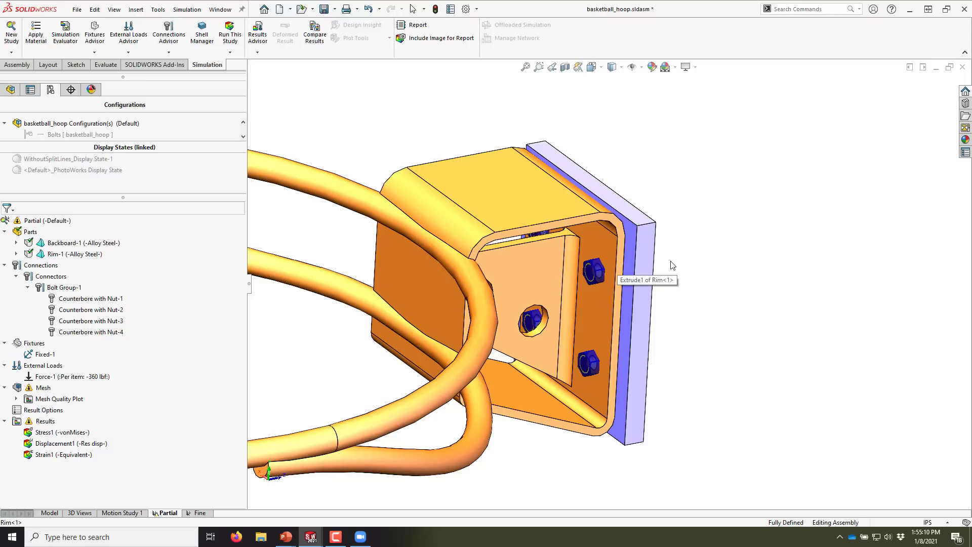
- Display the Default configuration's exploded view to separate the rim bracket from the backboard
left_click(28, 287)
left_click(16, 276)
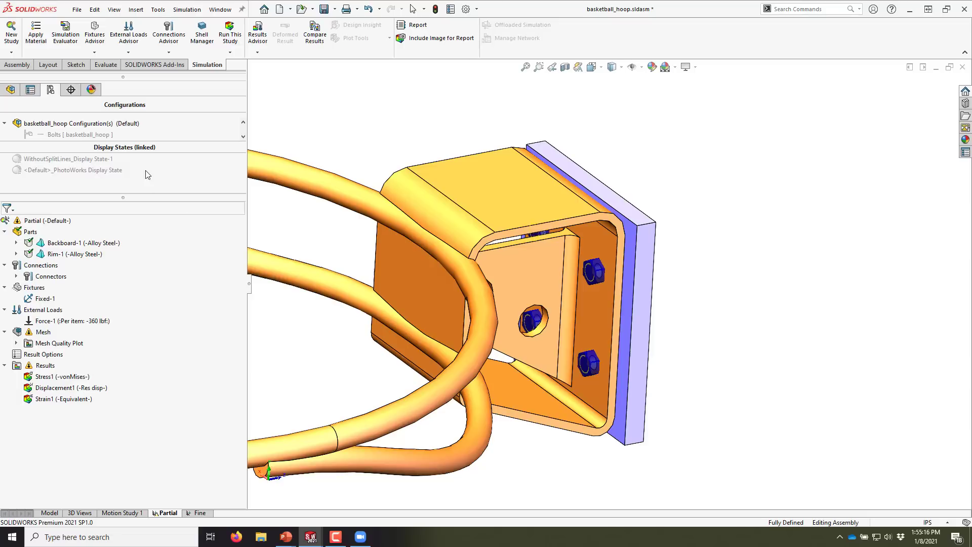
left_click_drag(83, 198, 84, 251)
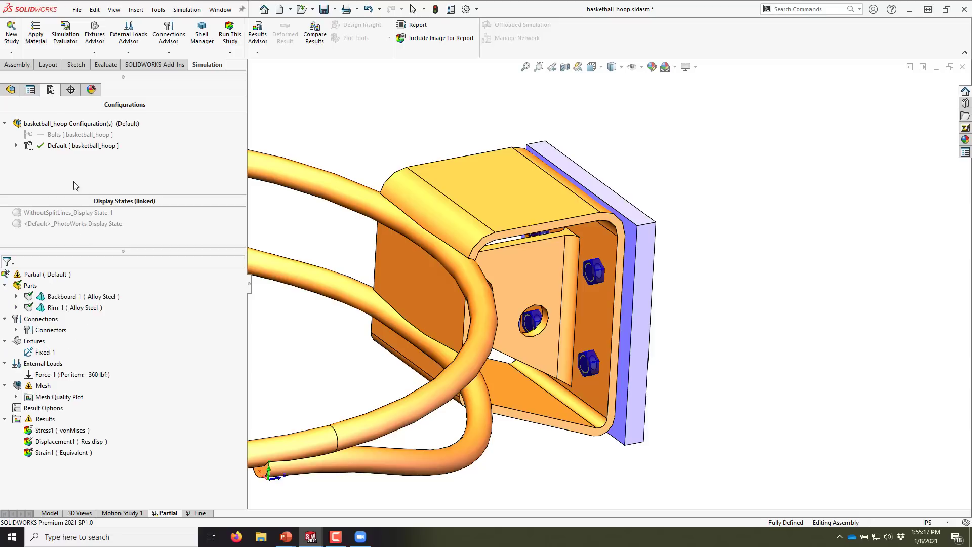
left_click(16, 145)
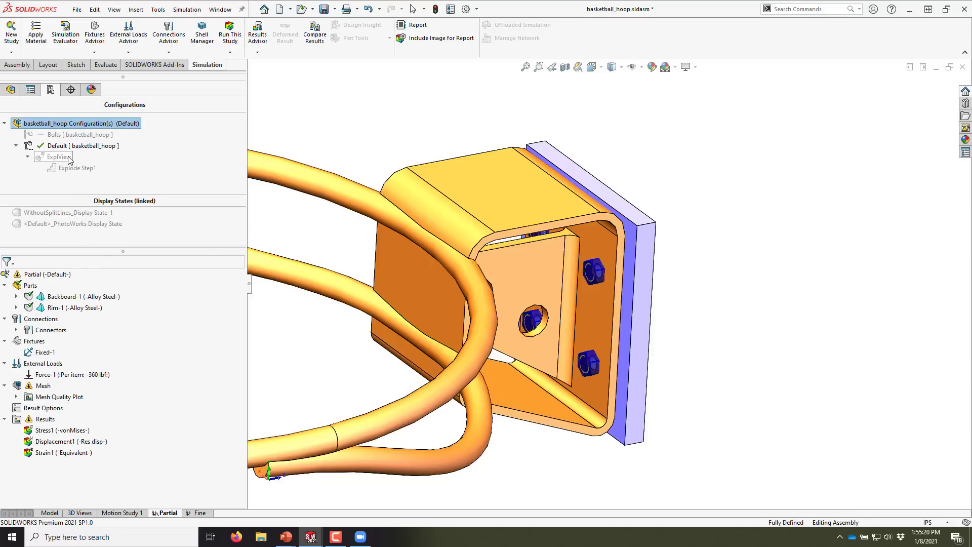
left_click(28, 157)
left_click(435, 9)
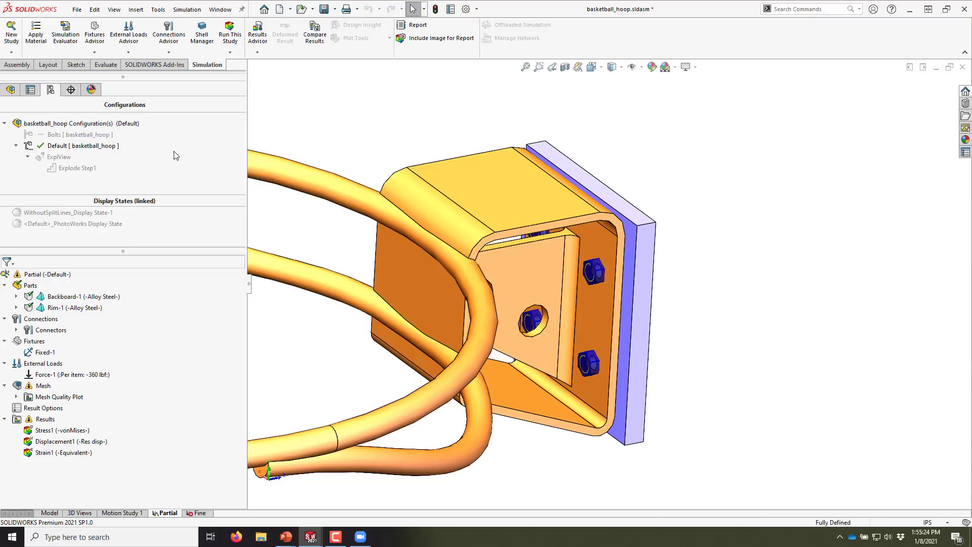
double_click(59, 157)
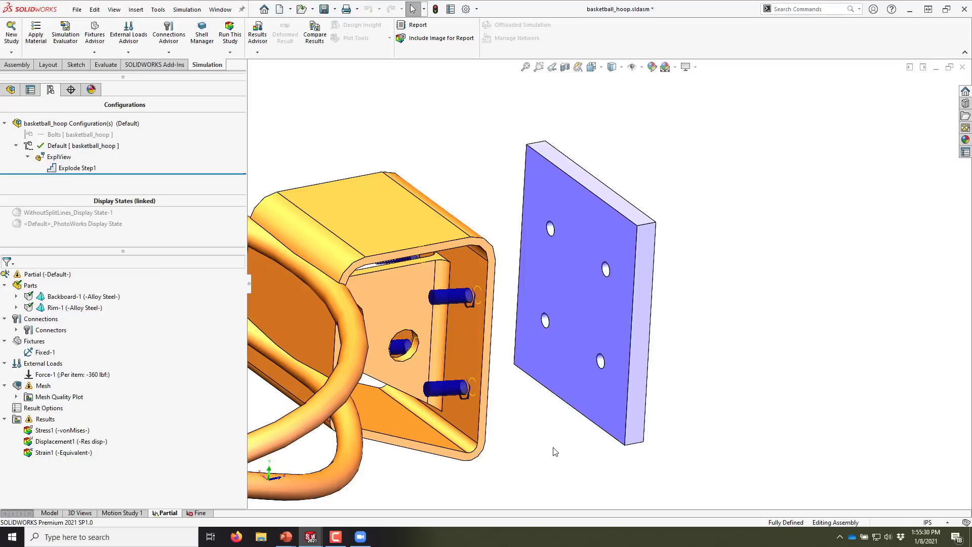
- Add a local contact interaction between the rim bracket's rear mounting face and the backboard's facing surface
right_click(41, 319)
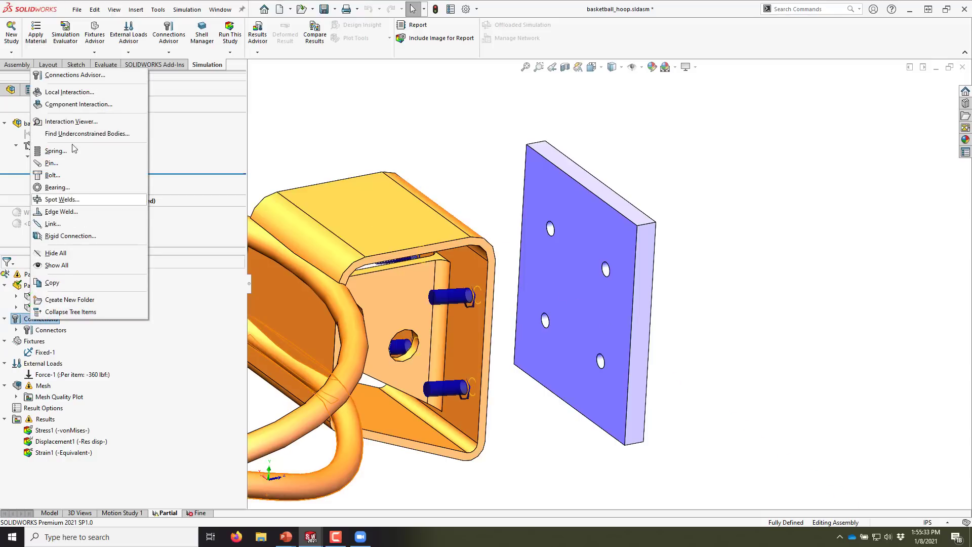
left_click(70, 92)
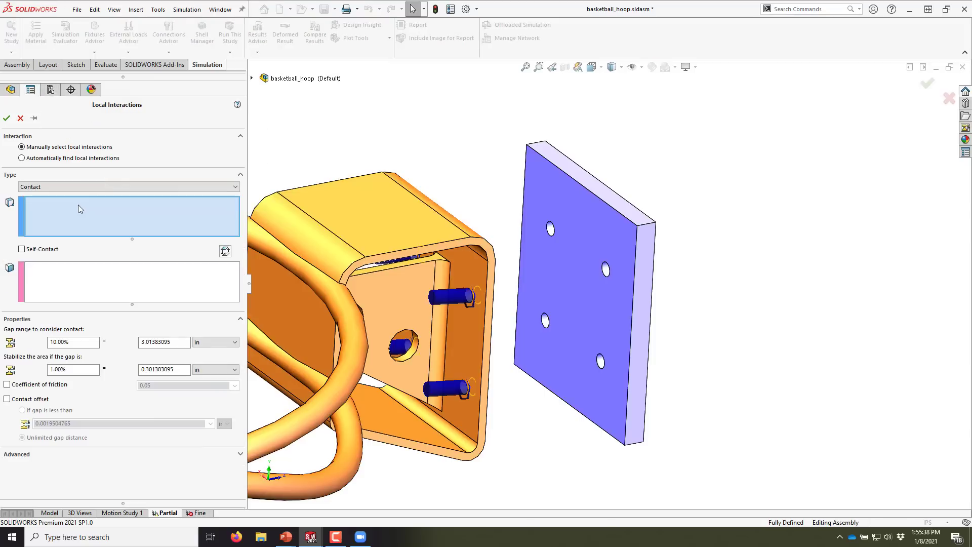
middle_click_drag(493, 245, 717, 256)
left_click(532, 260)
left_click(718, 259)
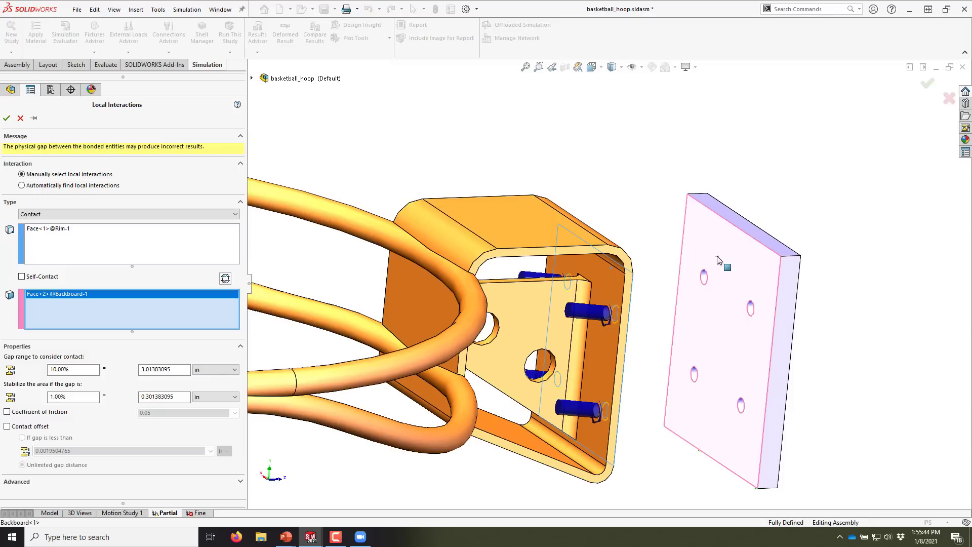
scroll(722, 285, "up", 2)
middle_click_drag(743, 358, 661, 338)
scroll(661, 339, "down", 3)
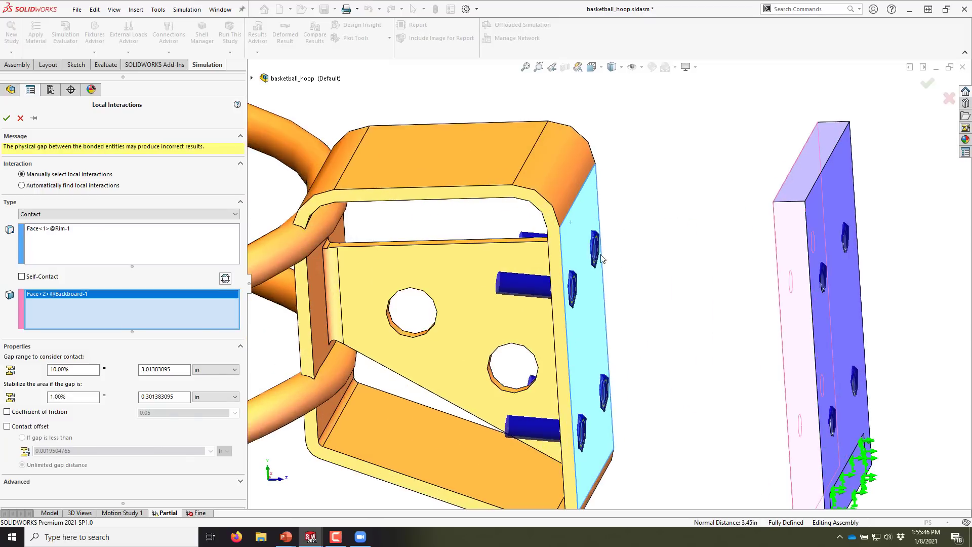
middle_click_drag(669, 289, 863, 272)
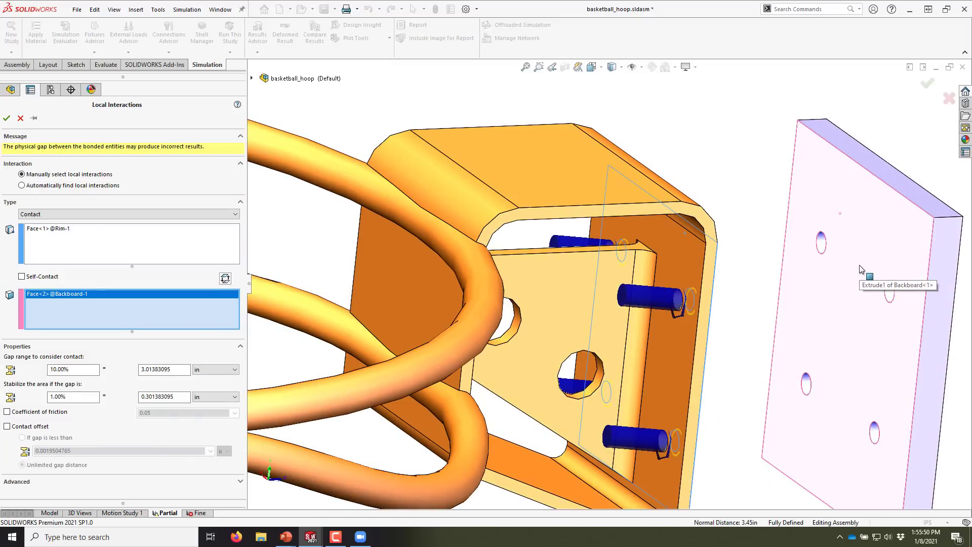
scroll(831, 273, "up", 5)
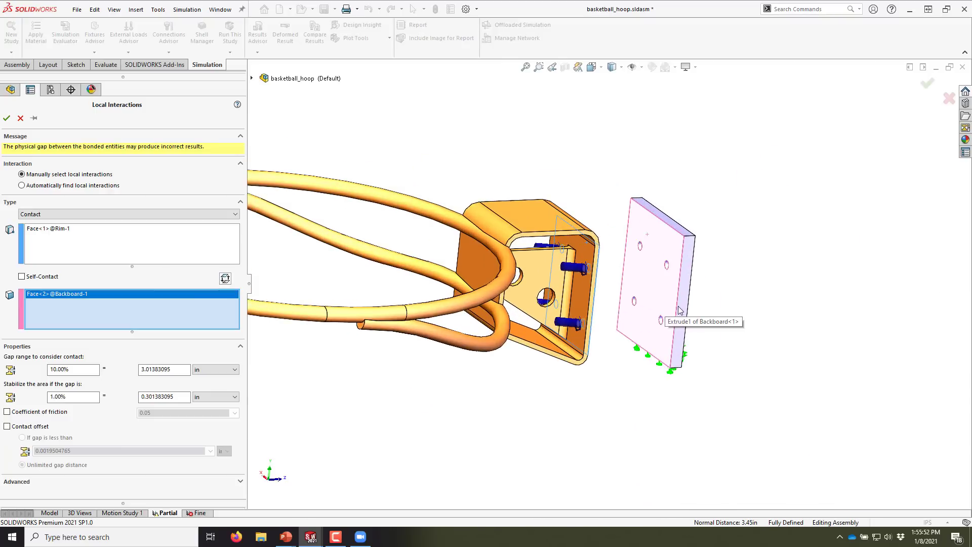
left_click(7, 119)
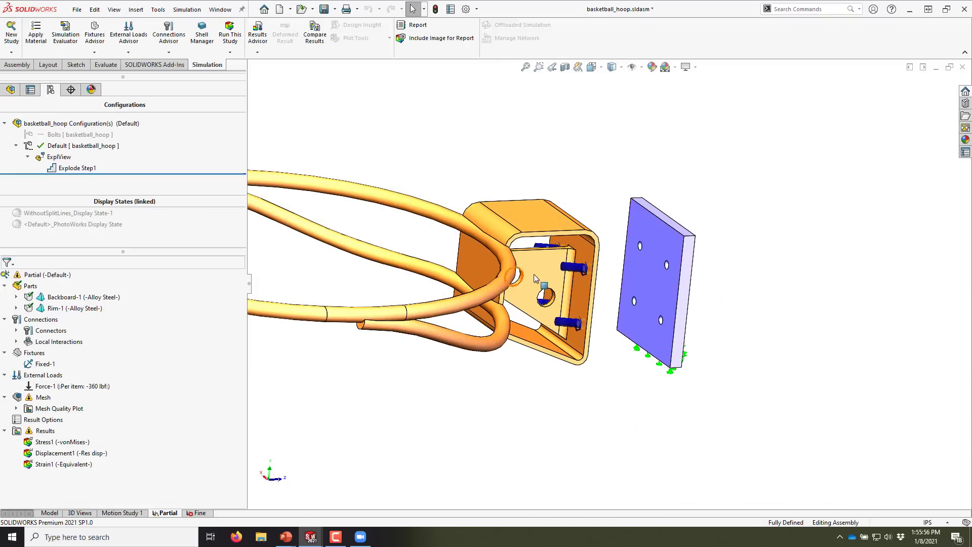
- Collapse the exploded view and run the Partial study
double_click(55, 157)
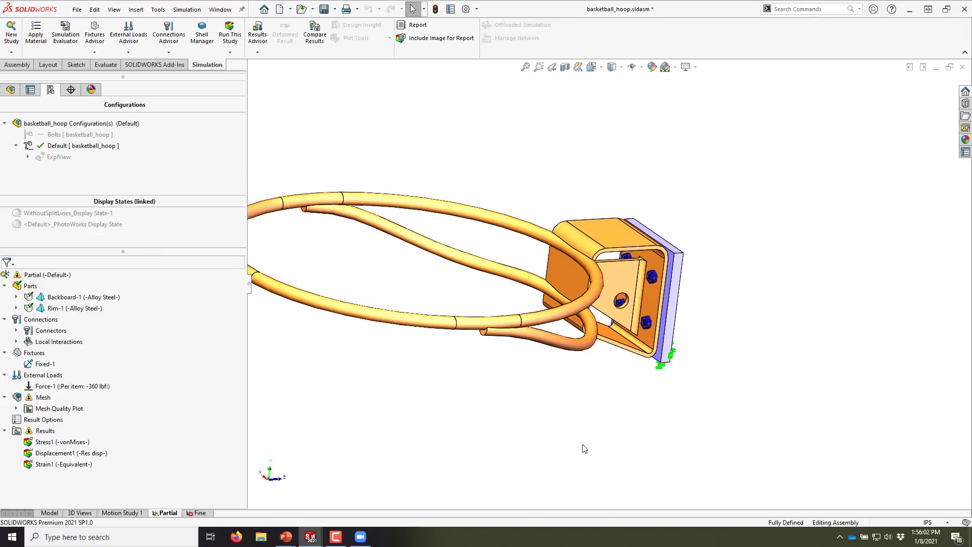
scroll(345, 278, "up", 2)
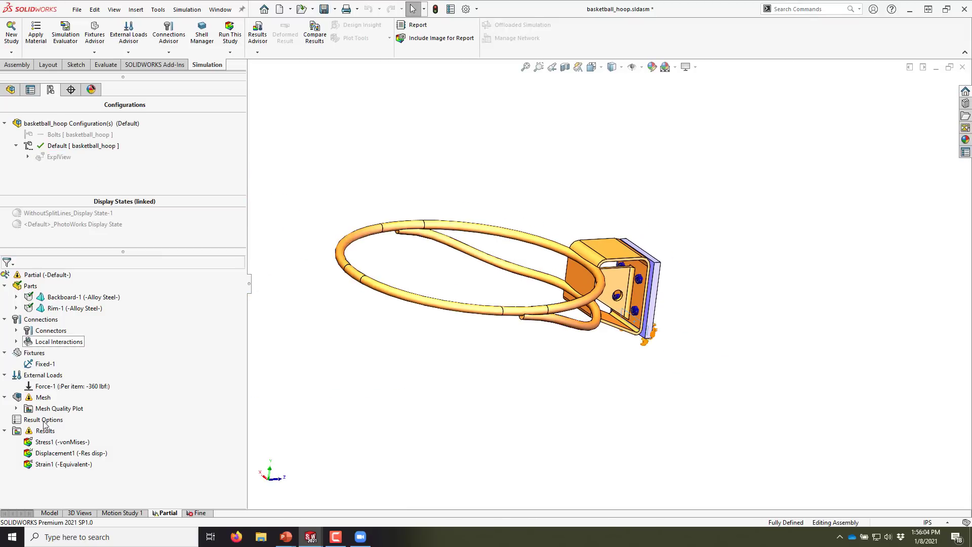
left_click(230, 34)
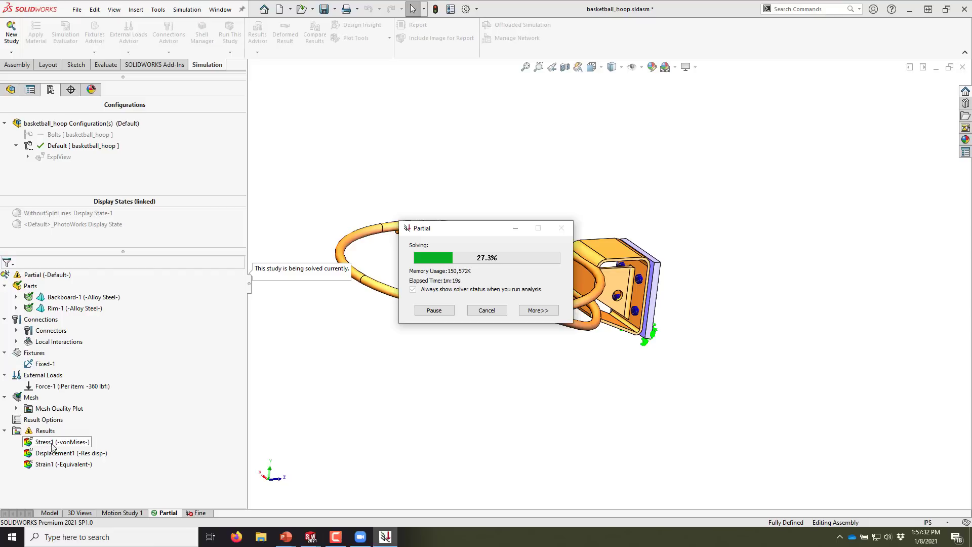
- Show the detailed solver status for the running study, keeping its window clear of the bracket
left_click_drag(484, 229, 309, 237)
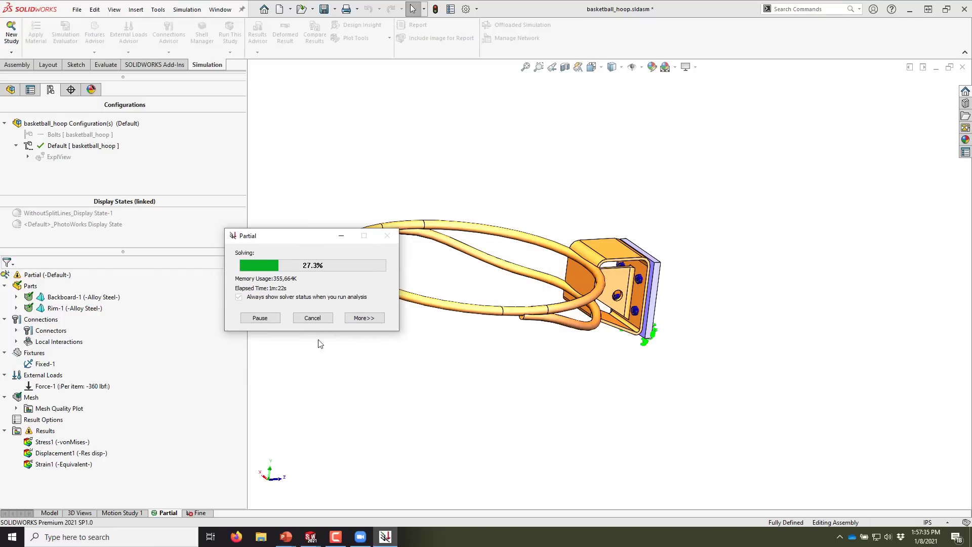
left_click(364, 317)
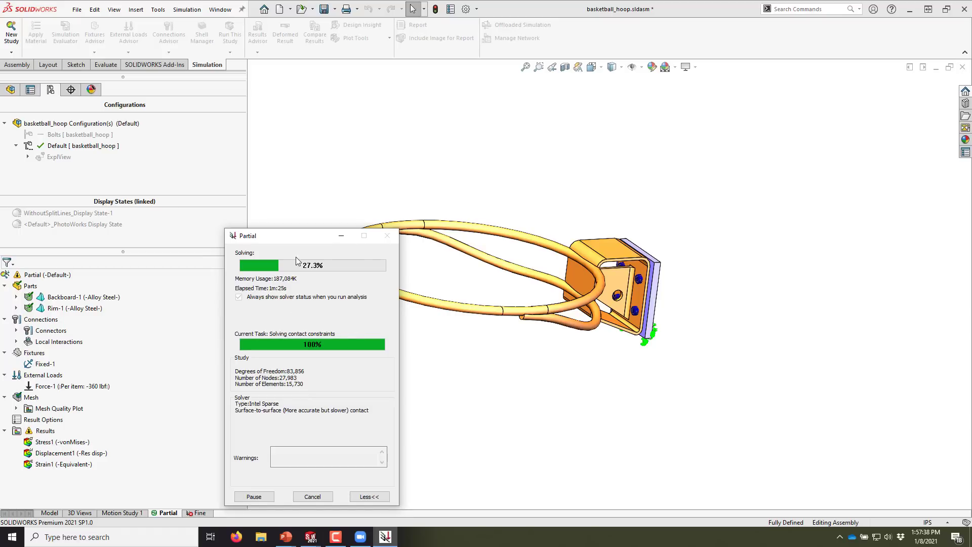
left_click_drag(306, 238, 355, 148)
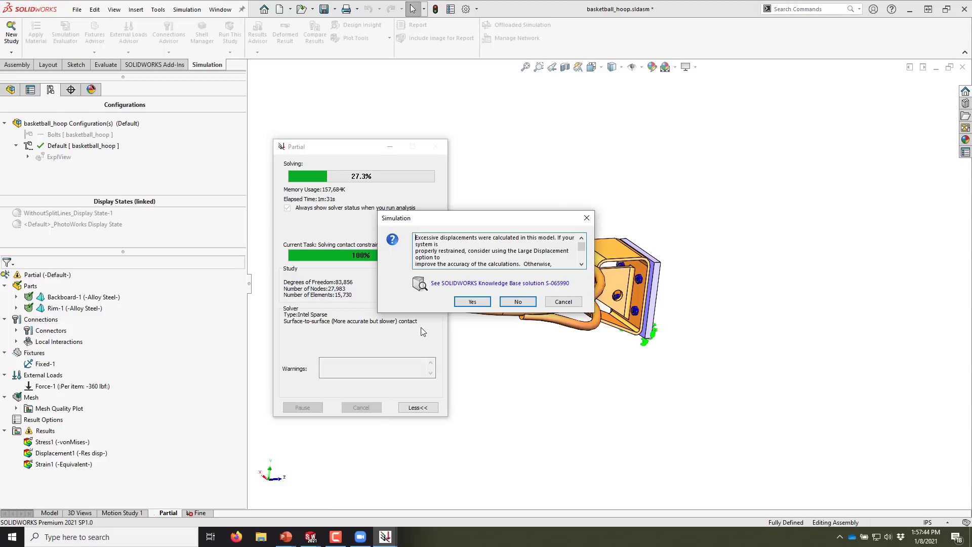
- Read through the solver's displacement options and continue the solution with small displacement
left_click_drag(514, 222, 518, 206)
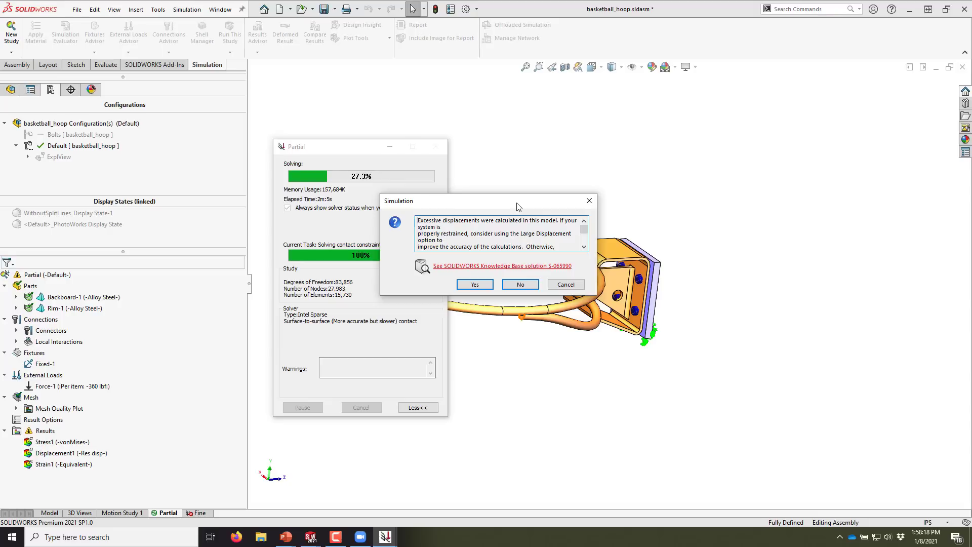
left_click_drag(519, 206, 608, 167)
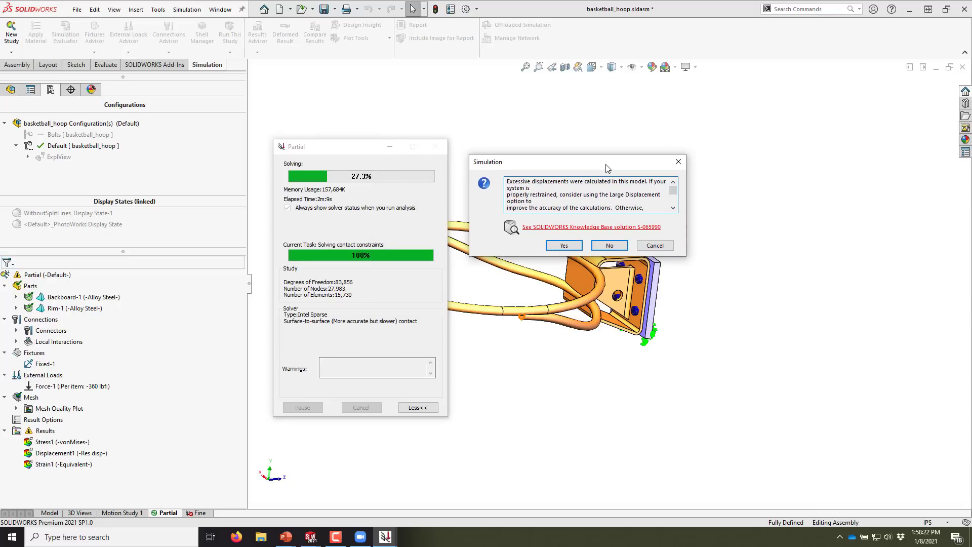
left_click_drag(608, 167, 655, 153)
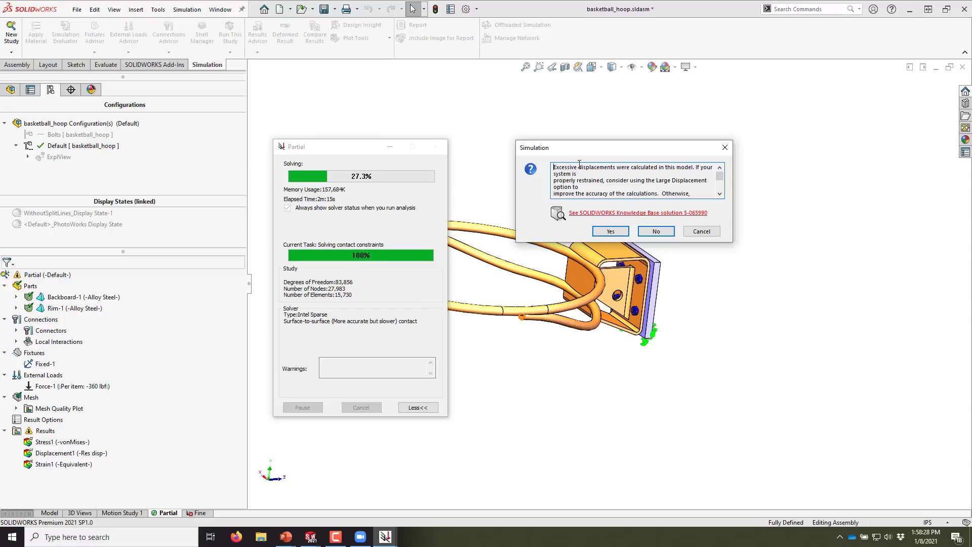
left_click_drag(576, 154, 555, 190)
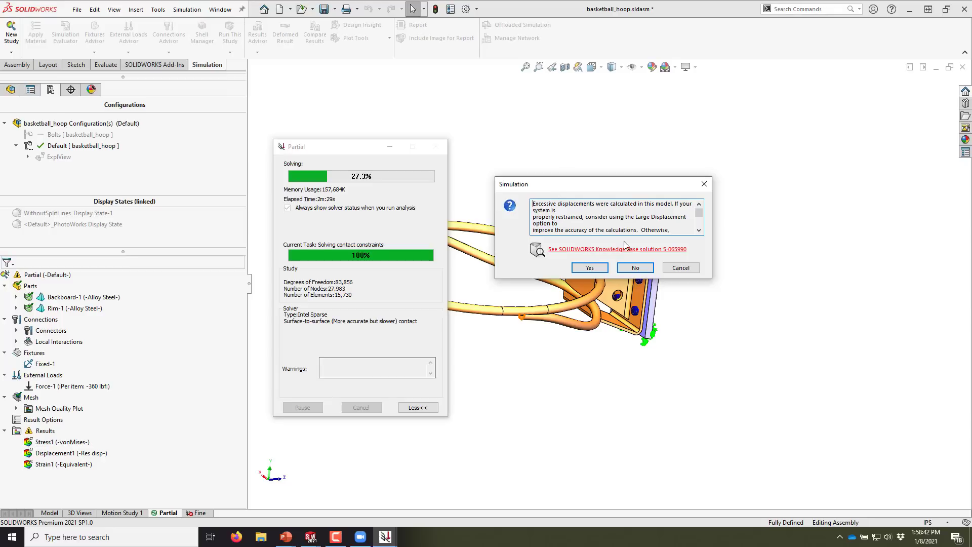
left_click(699, 231)
left_click(699, 230)
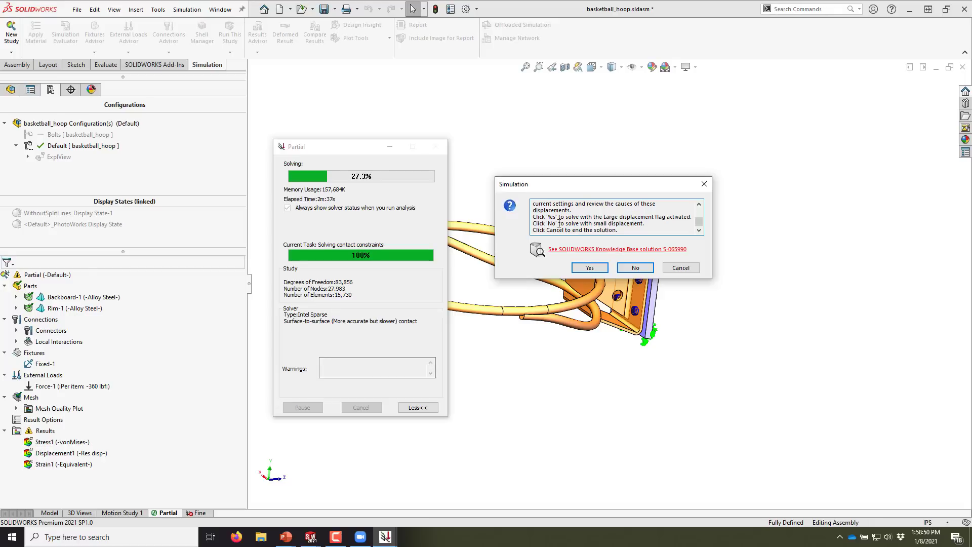
left_click_drag(545, 221, 557, 224)
left_click_drag(567, 223, 629, 223)
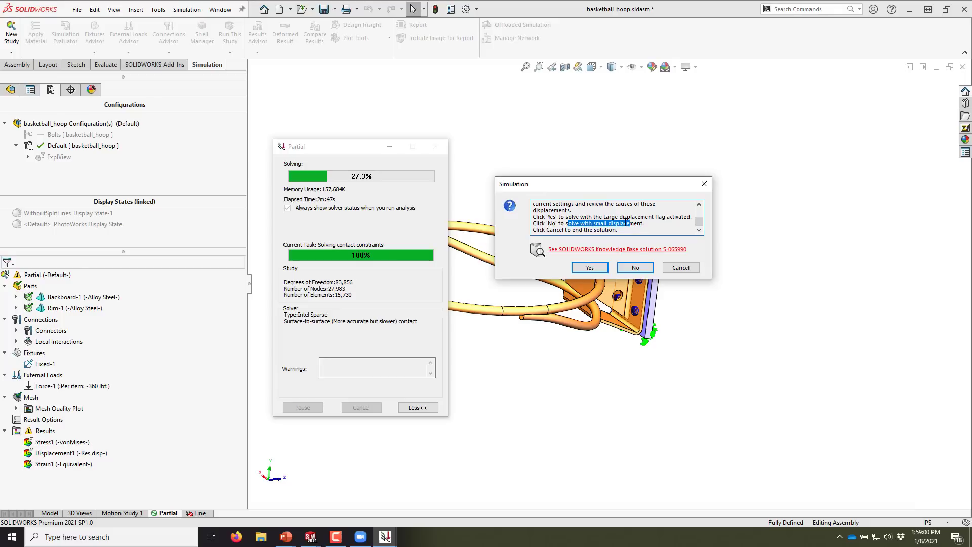
left_click(640, 269)
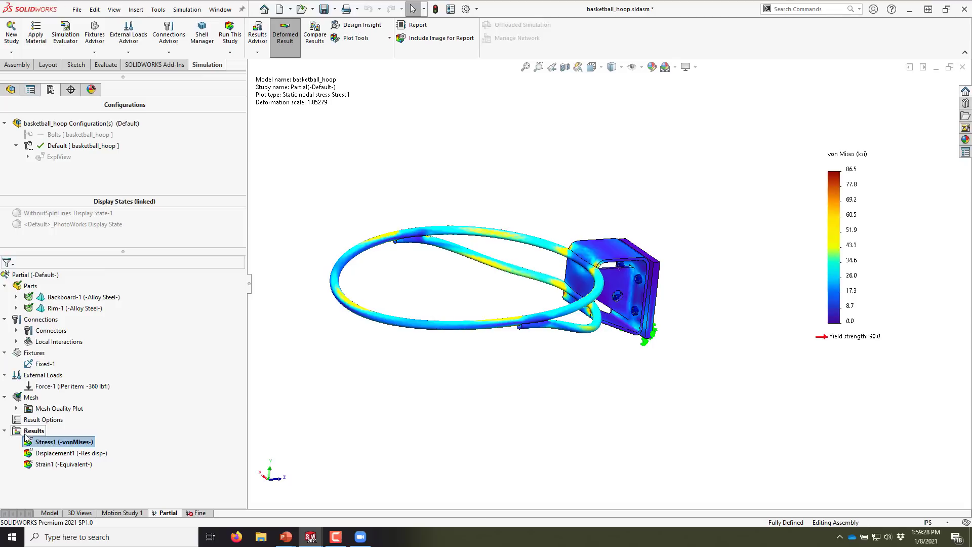
- Add a Pin/Bolt Check plot to the study results with its default properties
scroll(586, 294, "down", 1)
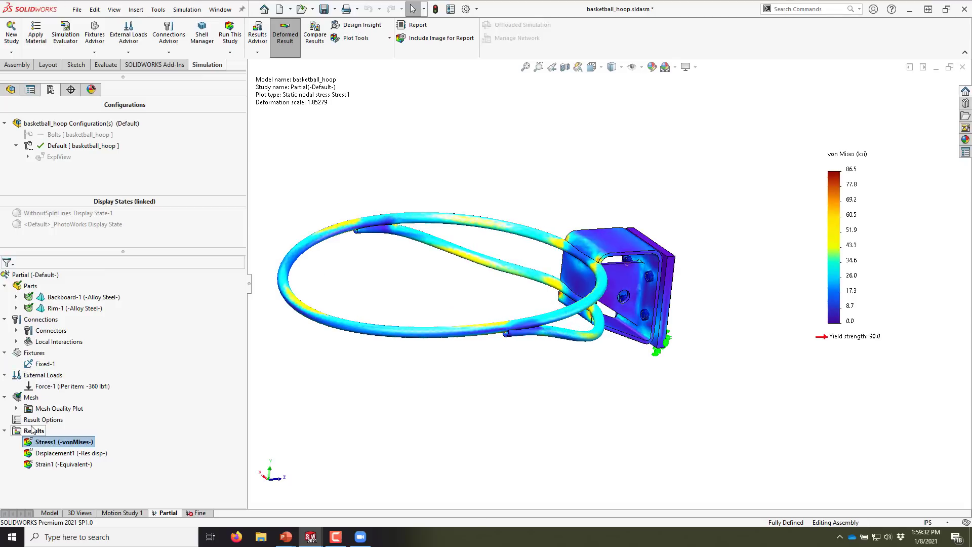
scroll(598, 272, "down", 4)
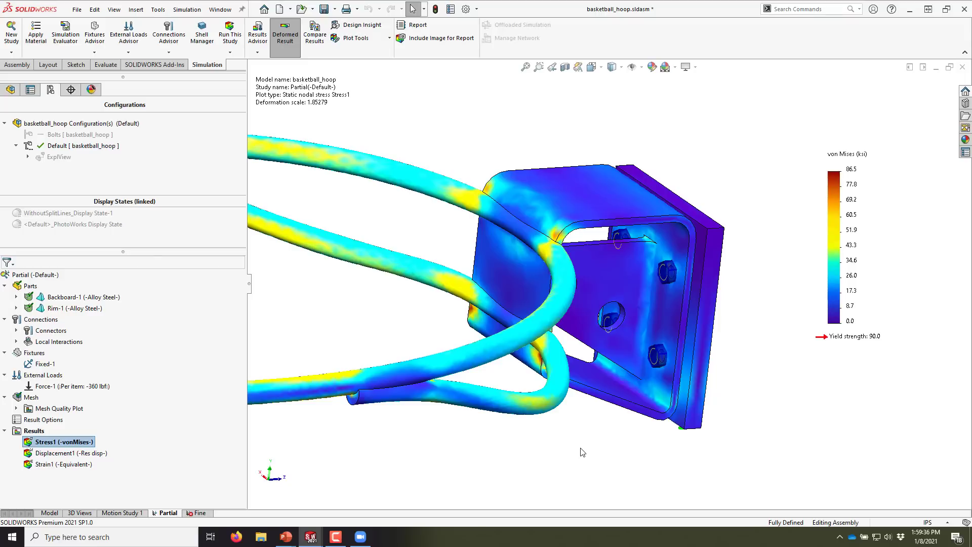
right_click(33, 434)
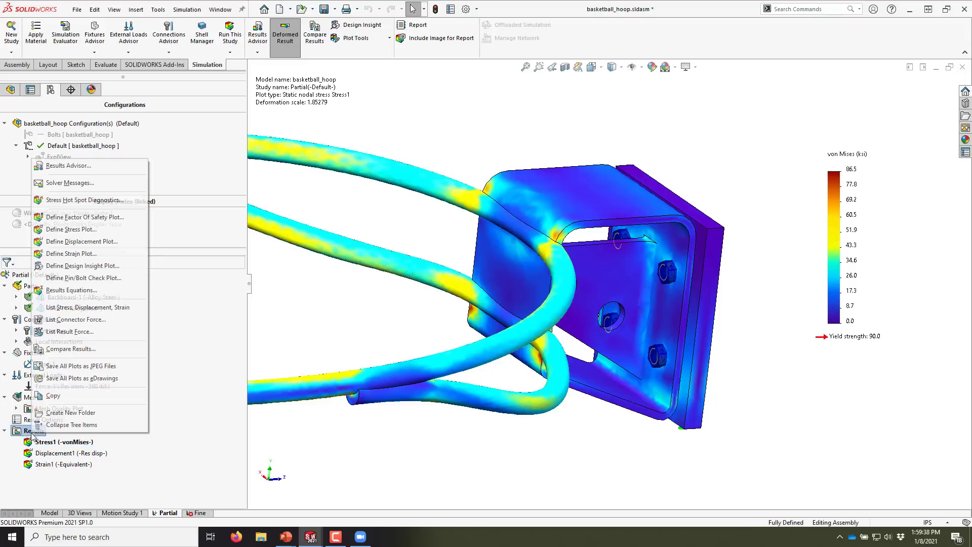
left_click(92, 279)
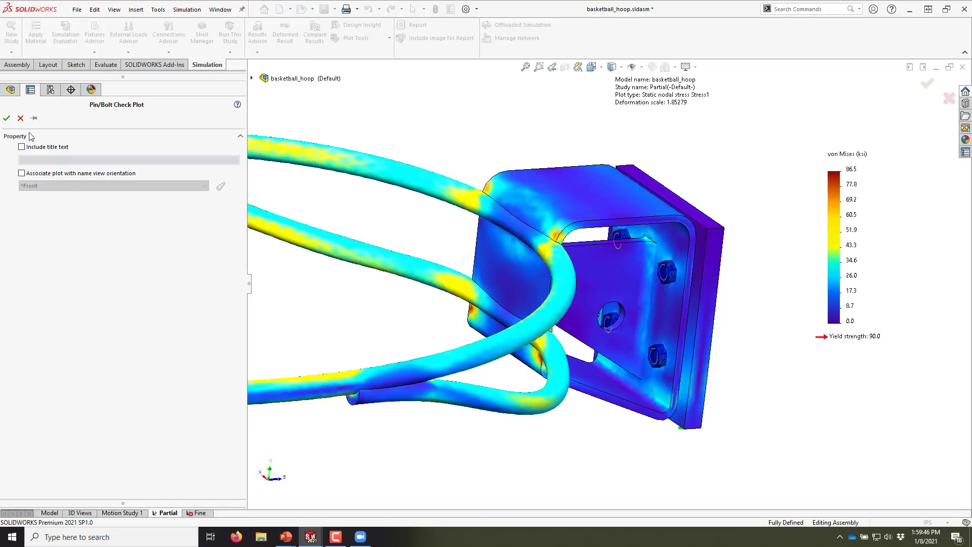
left_click(7, 118)
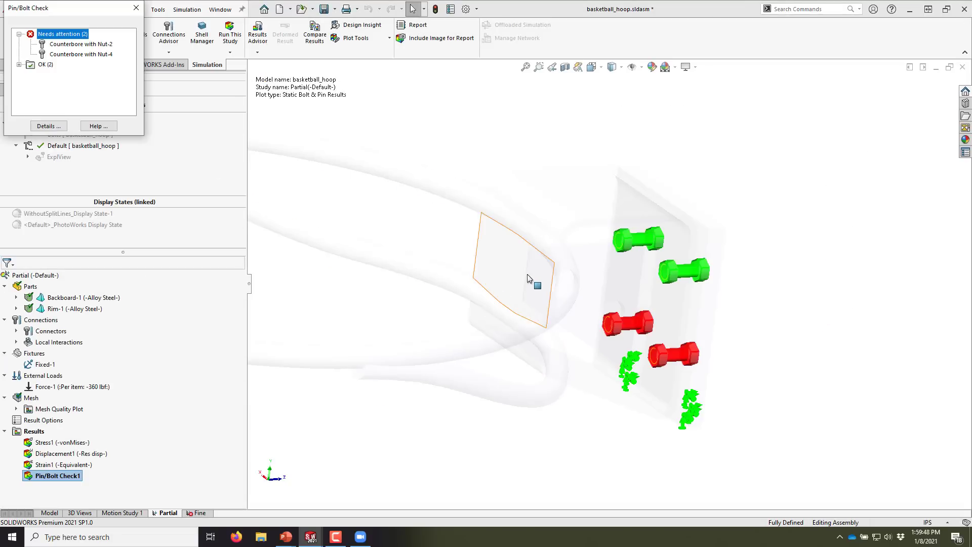
- Examine the factor-of-safety check of the individual bolts, including Counterbore with Nut-1, Nut-2 and Nut-4
scroll(567, 272, "up", 1)
left_click_drag(104, 7, 446, 238)
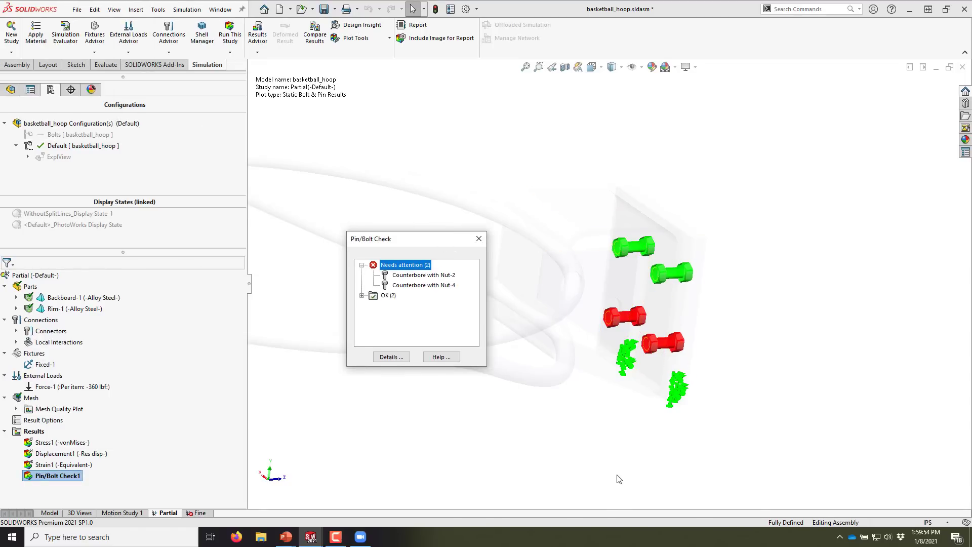
left_click(361, 296)
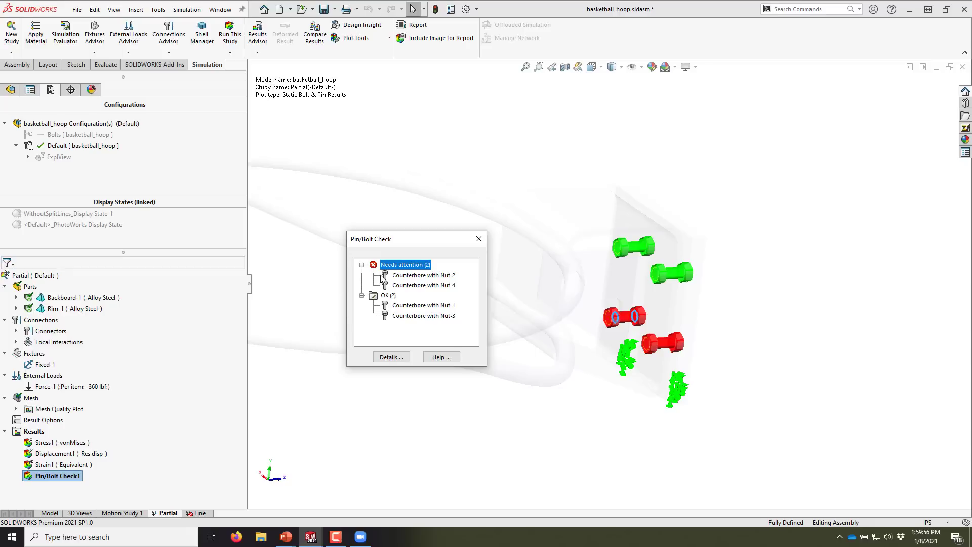
left_click(386, 305)
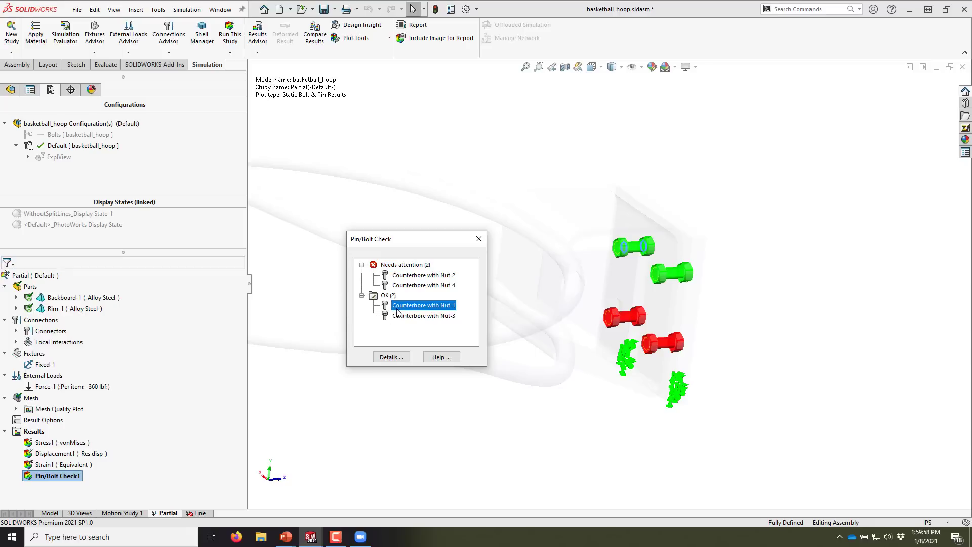
left_click(400, 276)
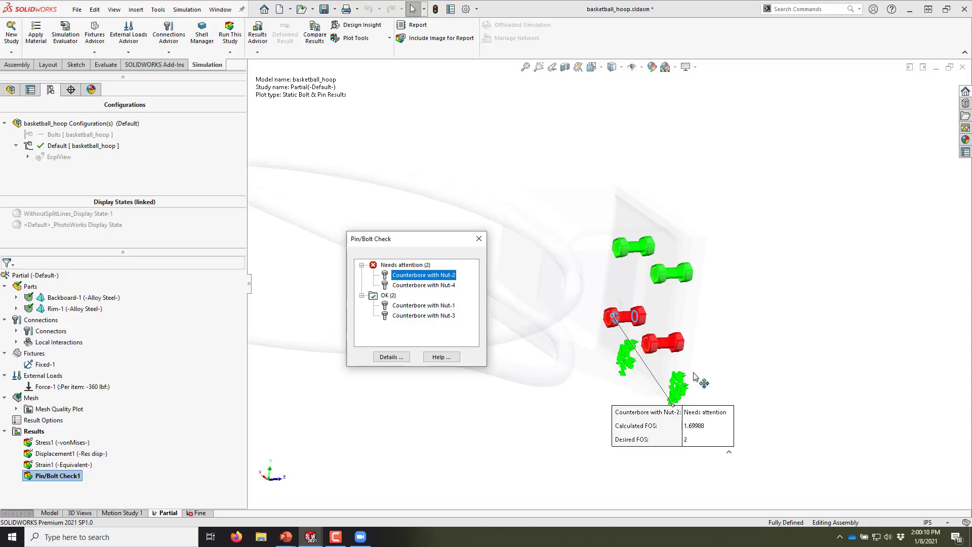
left_click(405, 286)
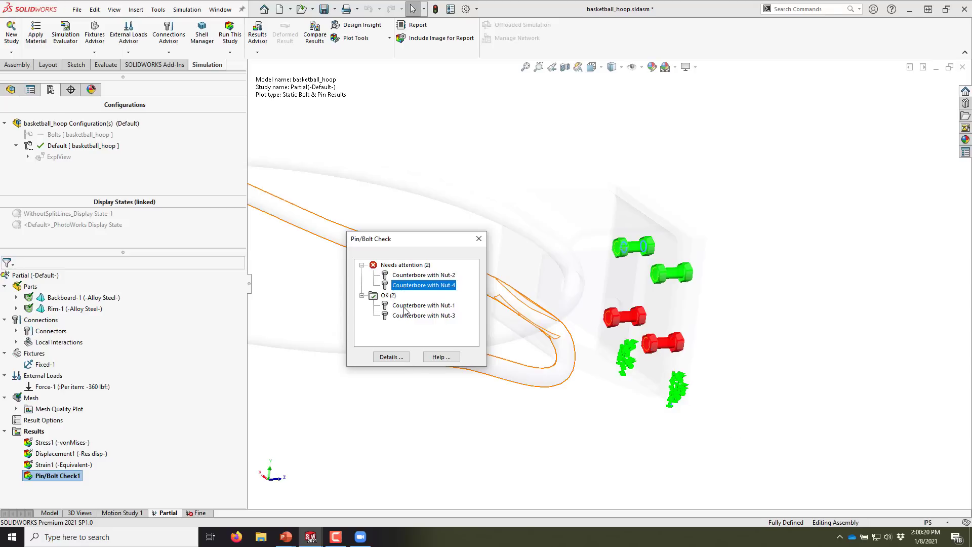
- Compare the factor-of-safety check results of the passing bolts, Counterbore with Nut-1 and Nut-3, with Counterbore with Nut-4
left_click(406, 307)
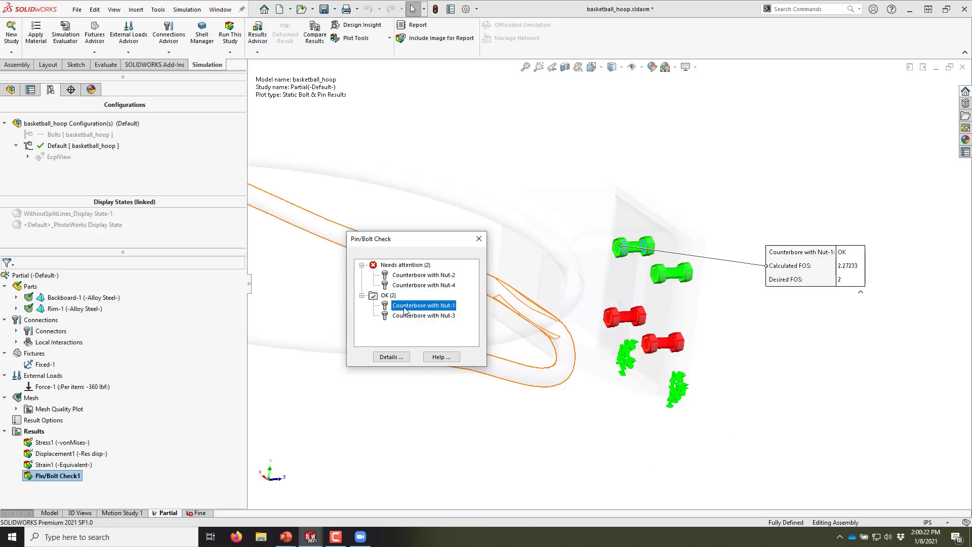
left_click(408, 316)
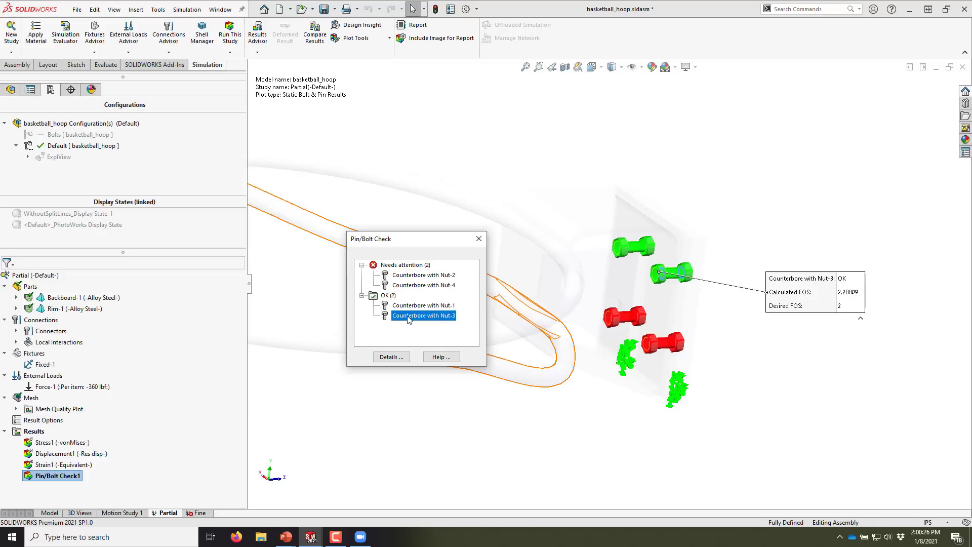
left_click(408, 307)
left_click(407, 287)
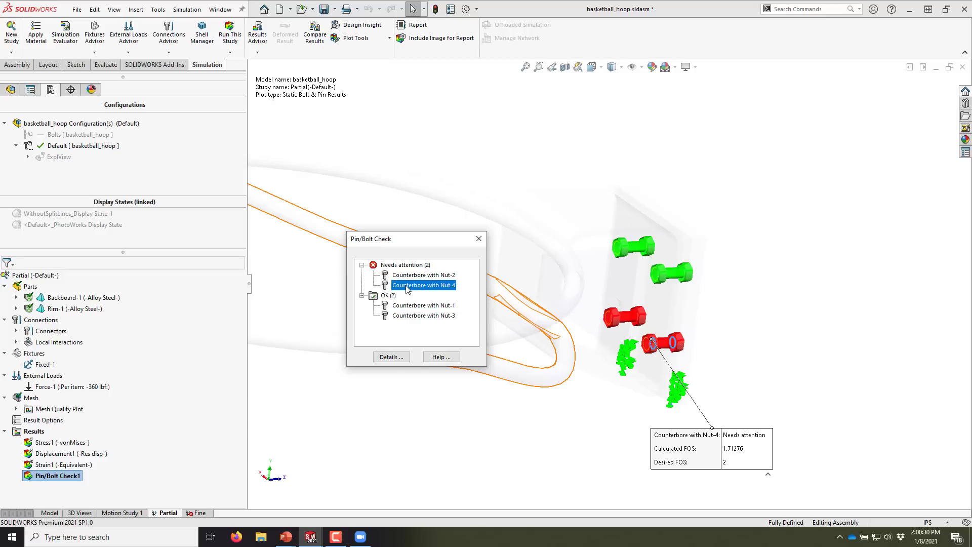
- List the connector forces for all bolts from the bolt check details and resize the window around the table
left_click(391, 357)
left_click(134, 43)
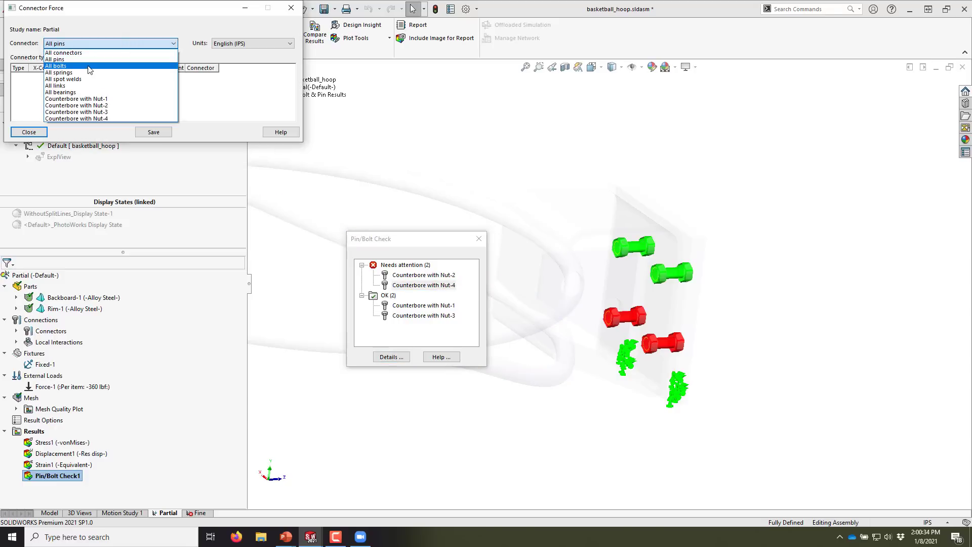
left_click(121, 64)
left_click_drag(306, 144, 476, 279)
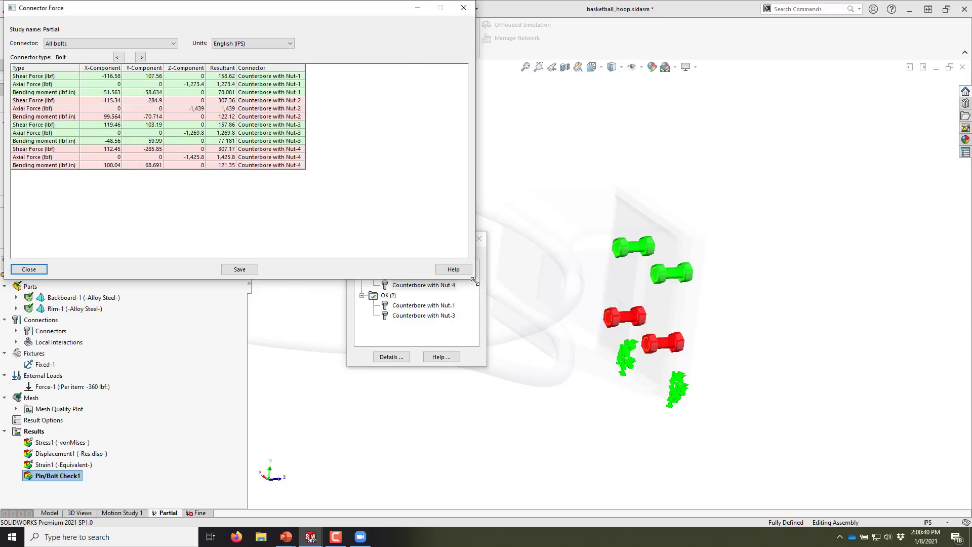
left_click_drag(475, 280, 354, 187)
- Move the bolt check dialog clear of the model and enlarge the connector force window to show every row
left_click_drag(398, 241, 429, 208)
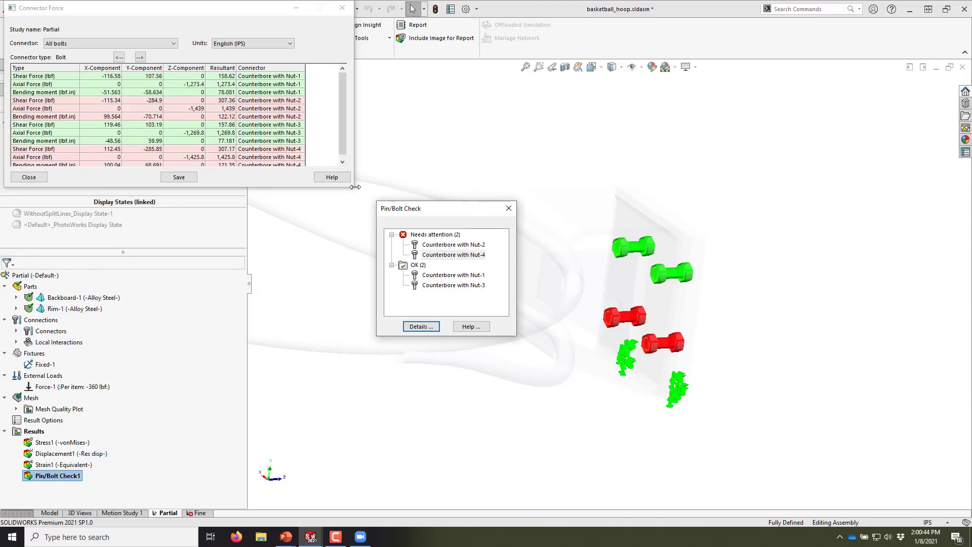
left_click_drag(353, 188, 402, 259)
left_click_drag(487, 208, 529, 115)
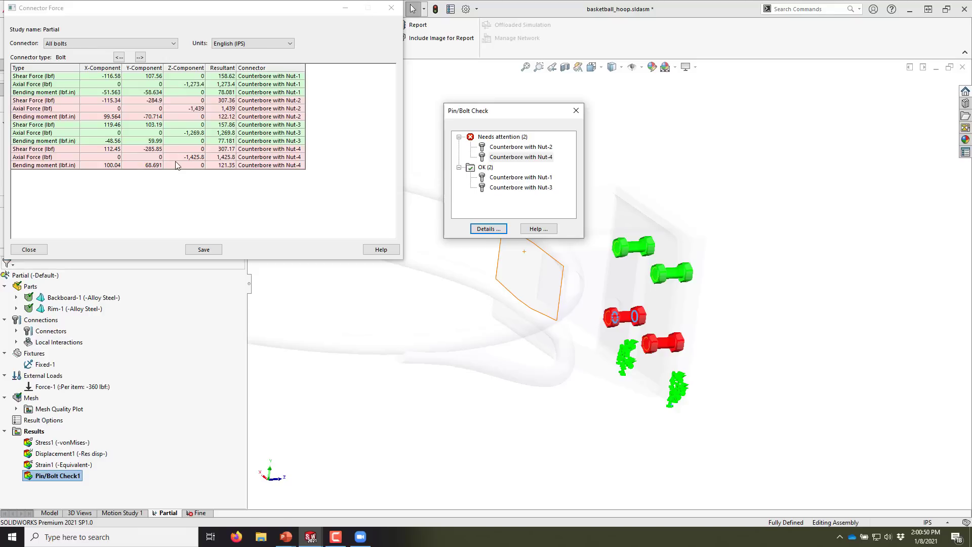
- Inspect the axial force and bending moment of Counterbore with Nut-1, and close the connector force list
left_click(34, 85)
left_click(36, 93)
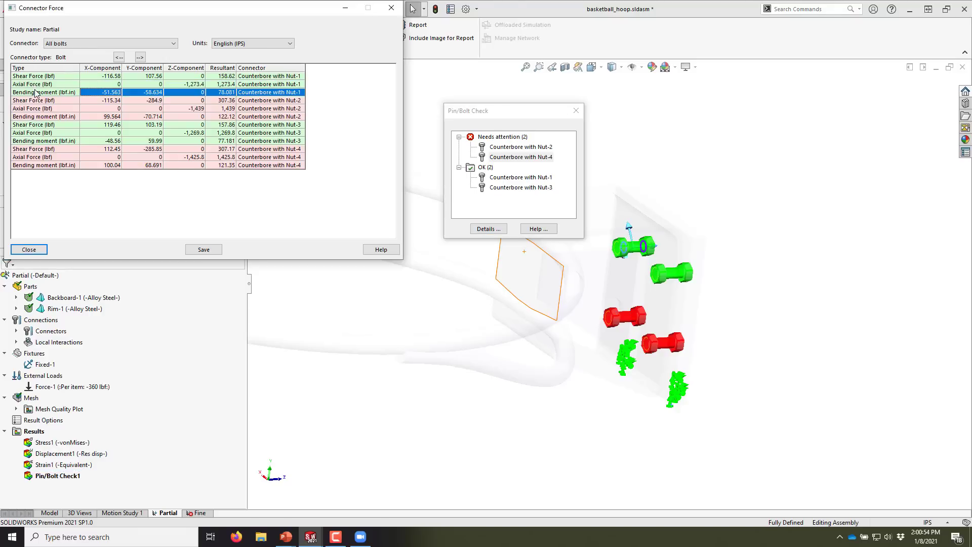
left_click(384, 9)
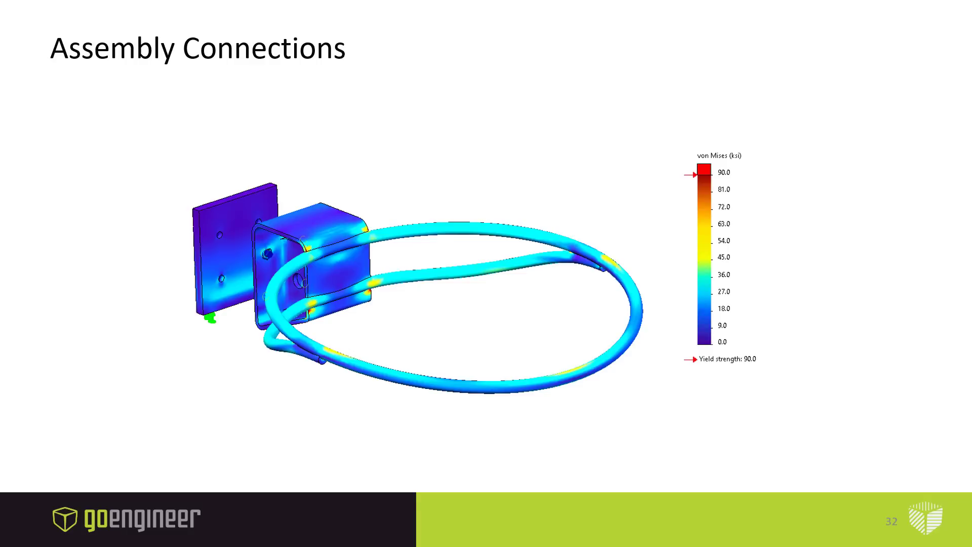
key("Right")
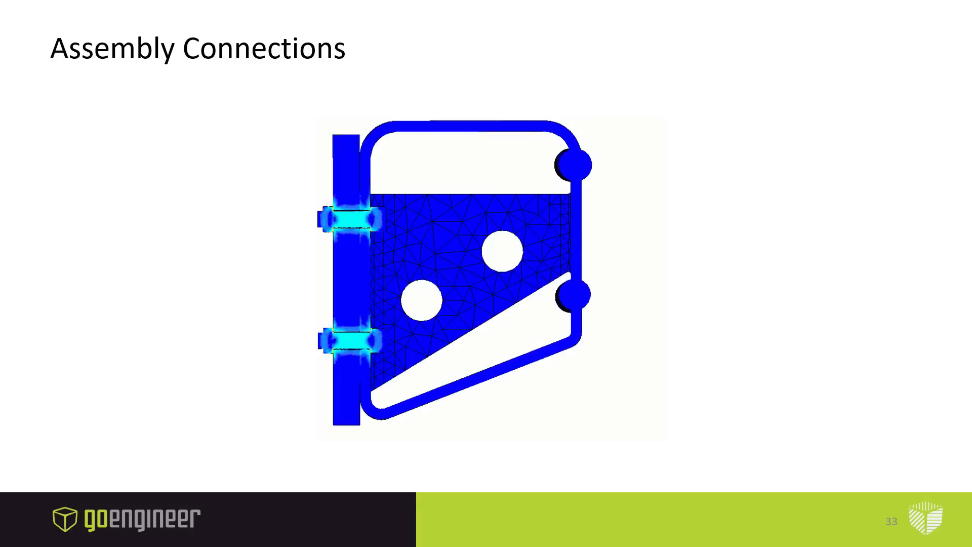
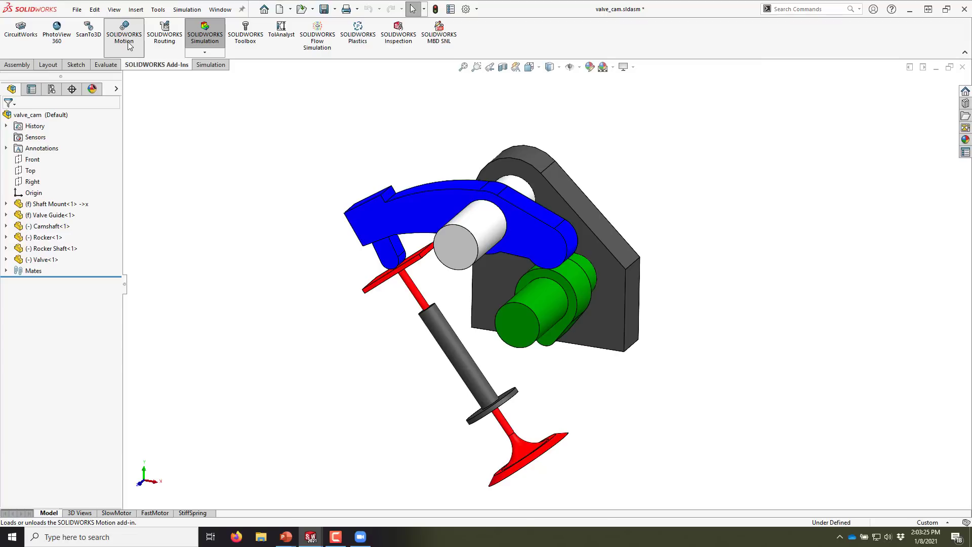
- Load the SOLIDWORKS Motion add-in and create a new motion study for the valve_cam assembly
left_click(126, 51)
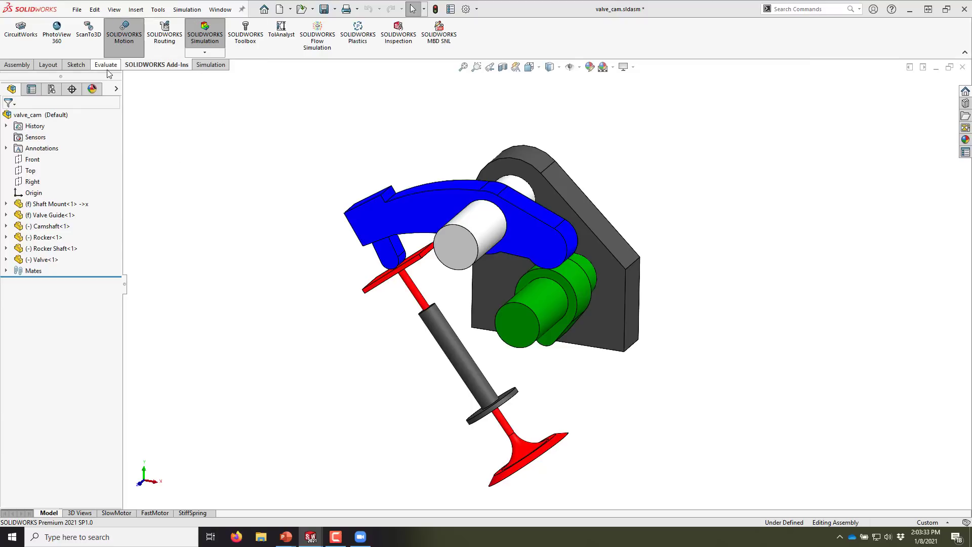
left_click(29, 67)
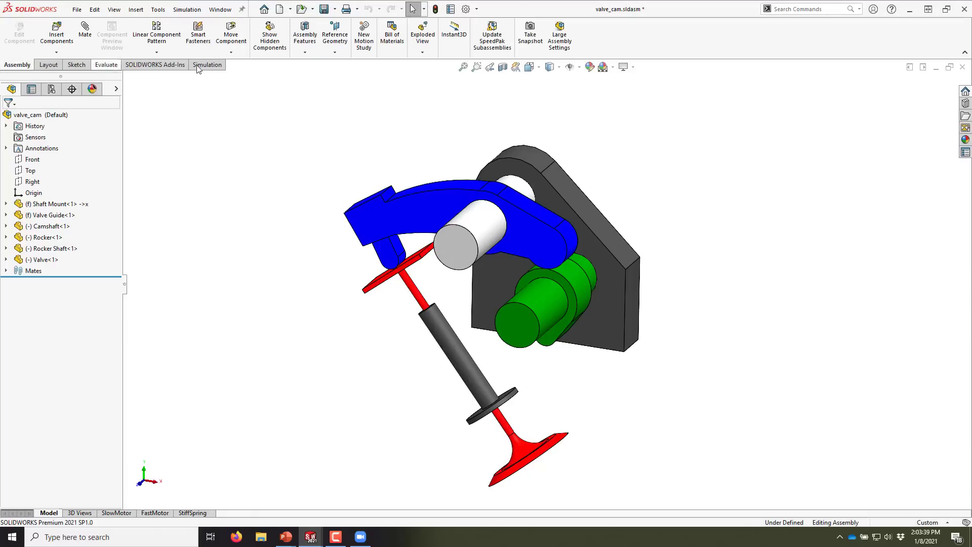
left_click(369, 34)
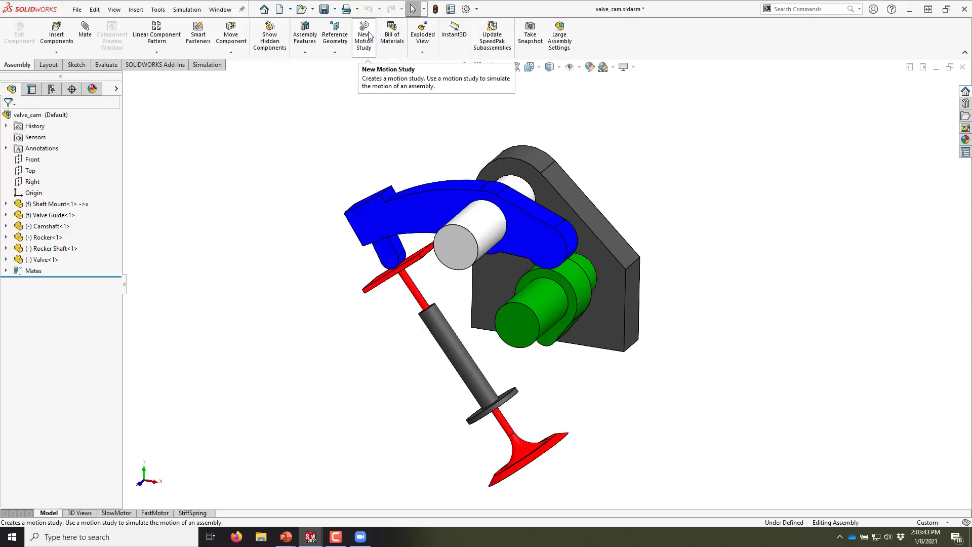
left_click(367, 35)
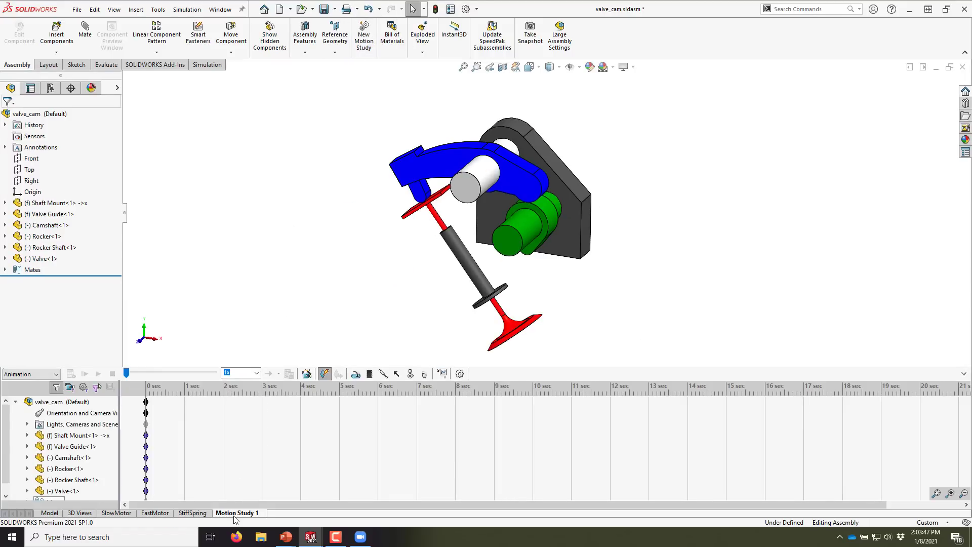
- Set the study type to Motion Analysis and disable playback of view keys for the orientation and camera views
left_click(30, 375)
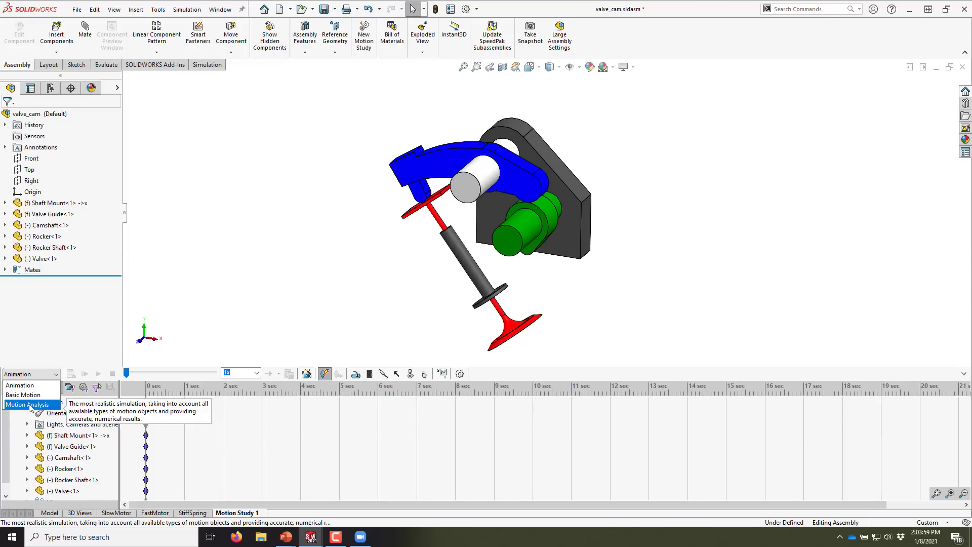
left_click(28, 405)
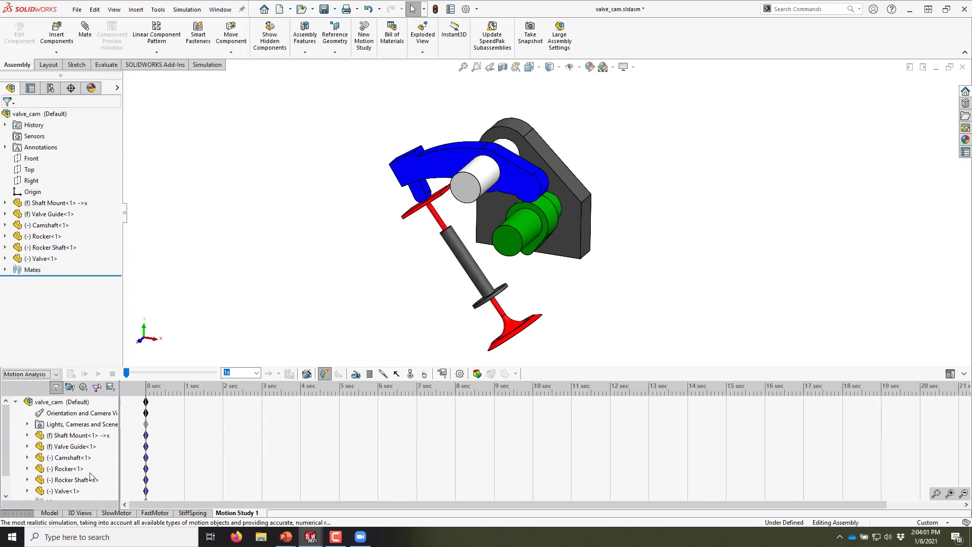
right_click(79, 415)
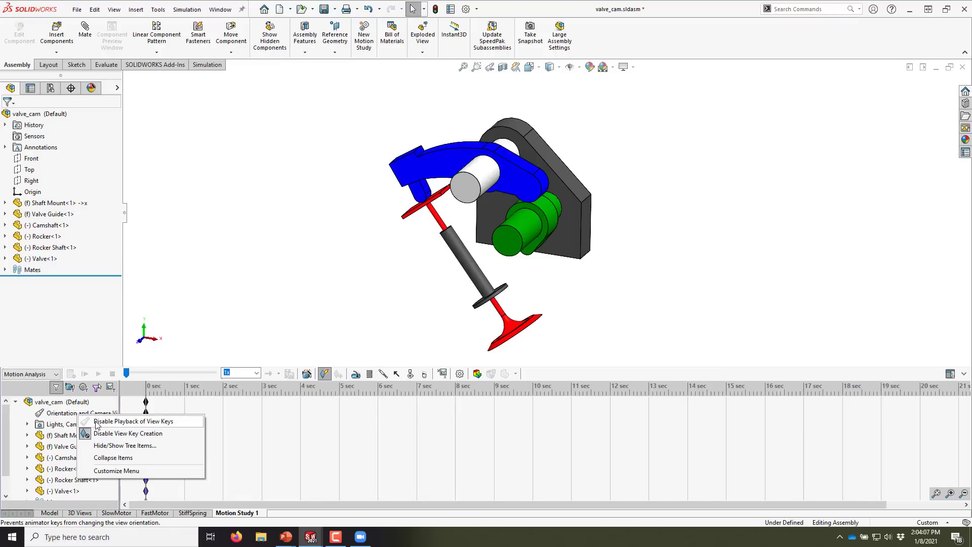
left_click(97, 422)
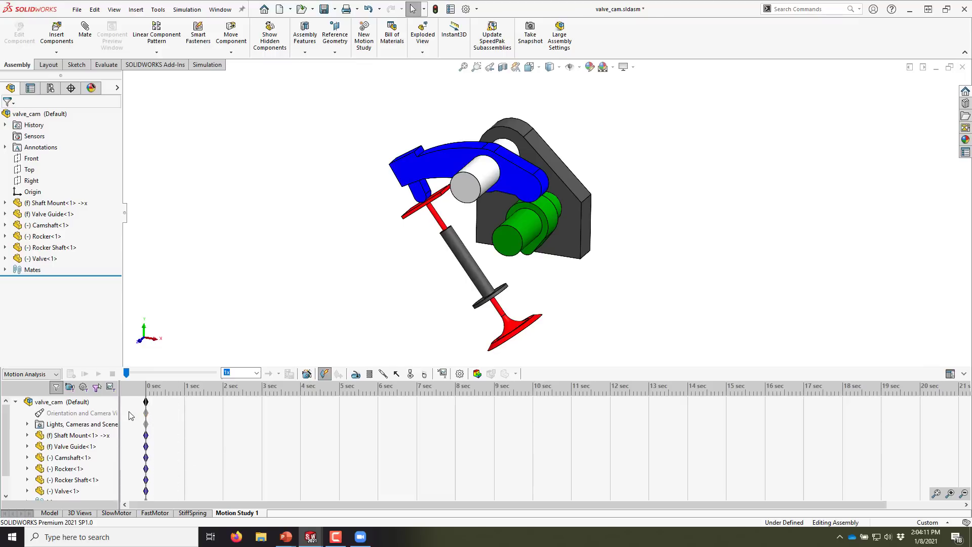
mouse_move(148, 414)
- Add a rotary motor on the camshaft's cylindrical face with a constant speed of 1000 RPM
left_click(355, 374)
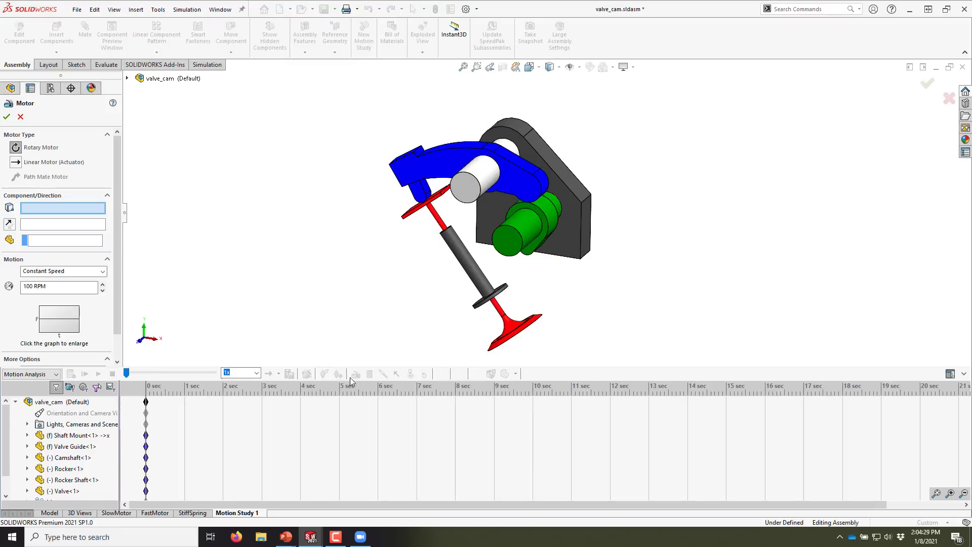
left_click(533, 227)
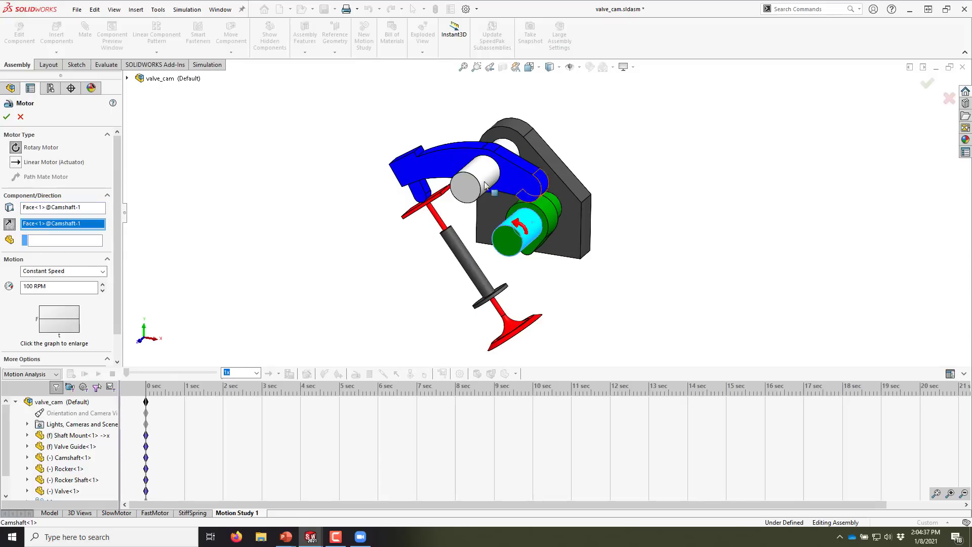
left_click(65, 292)
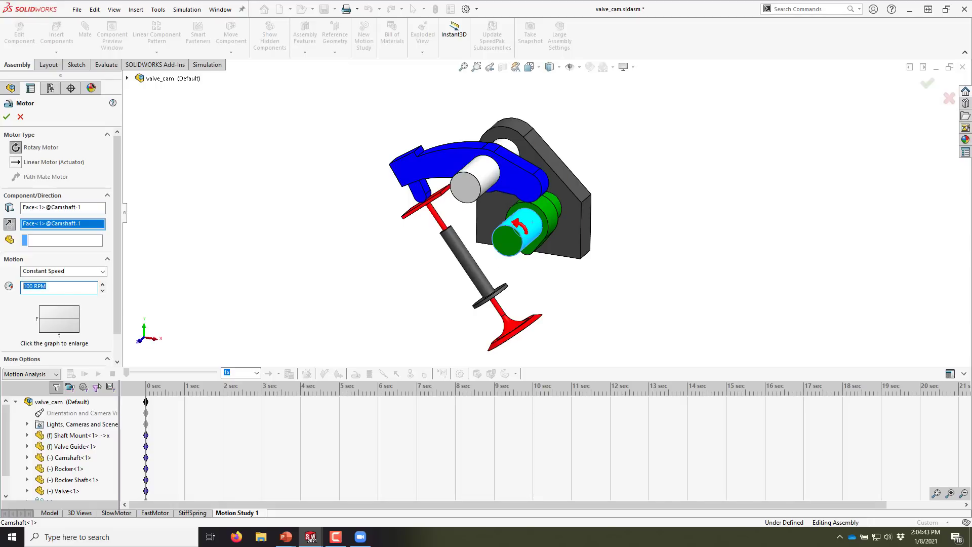
type("1000")
left_click(165, 251)
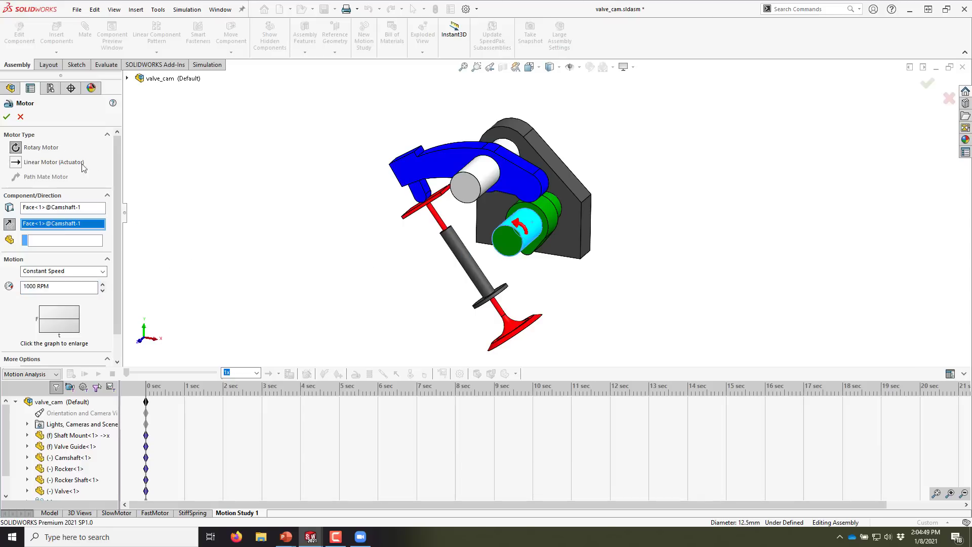
left_click(7, 117)
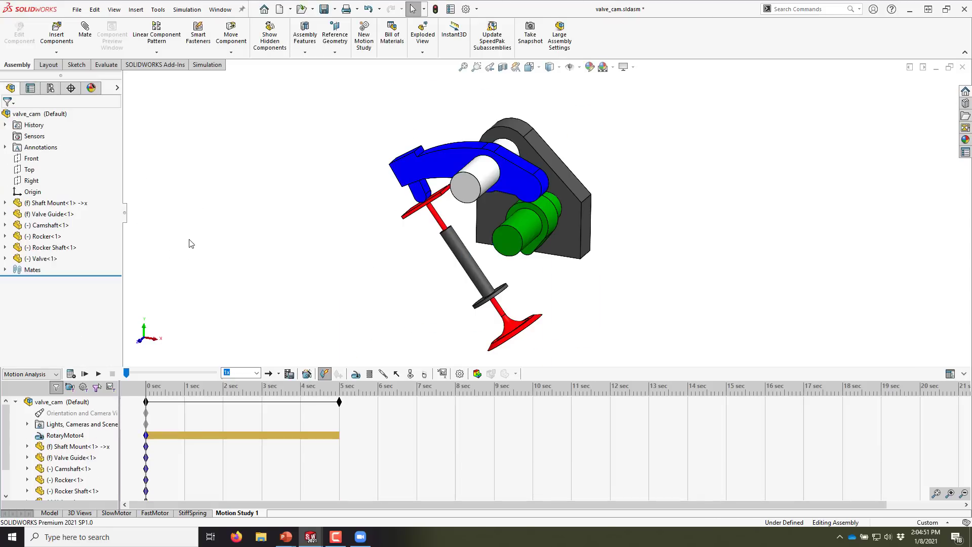
- Calculate the motion study over its five-second duration and play the camshaft's motion from the start
left_click(71, 374)
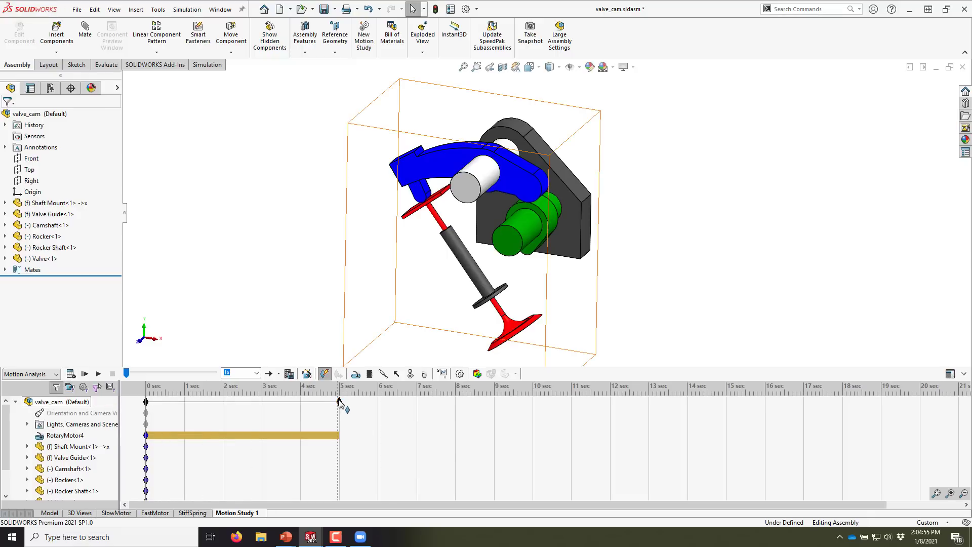
left_click(71, 375)
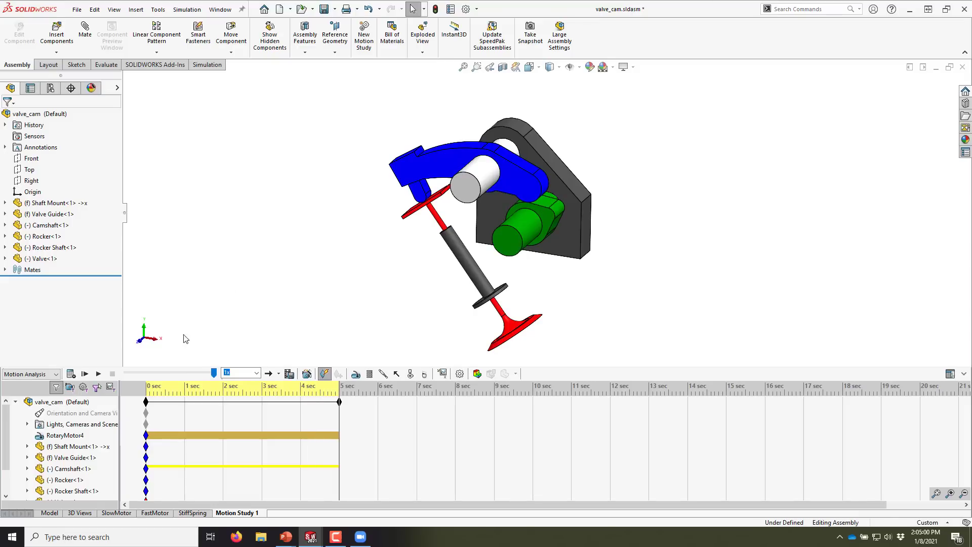
left_click(87, 373)
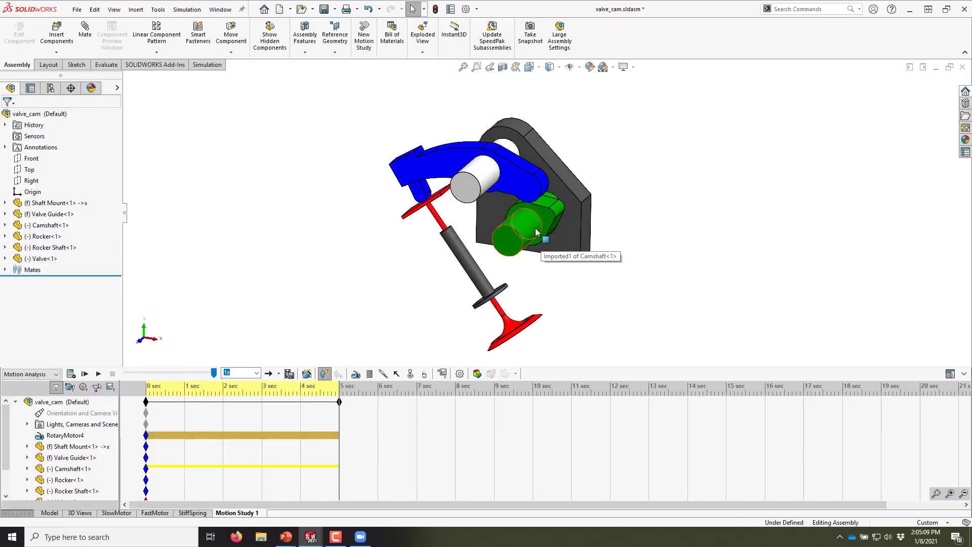
- Set the Motion Analysis frame rate to 2000 frames per second and start recalculating the study
left_click(460, 374)
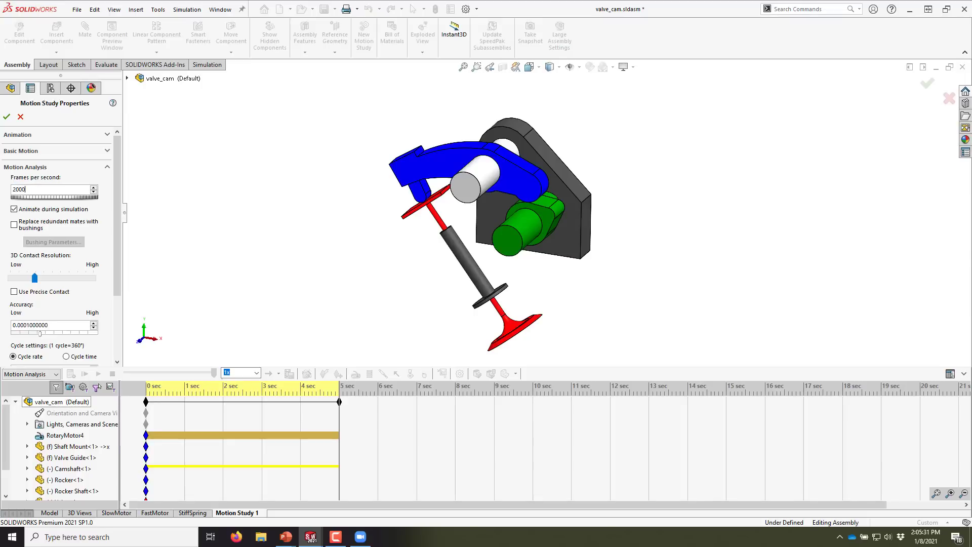
left_click(11, 120)
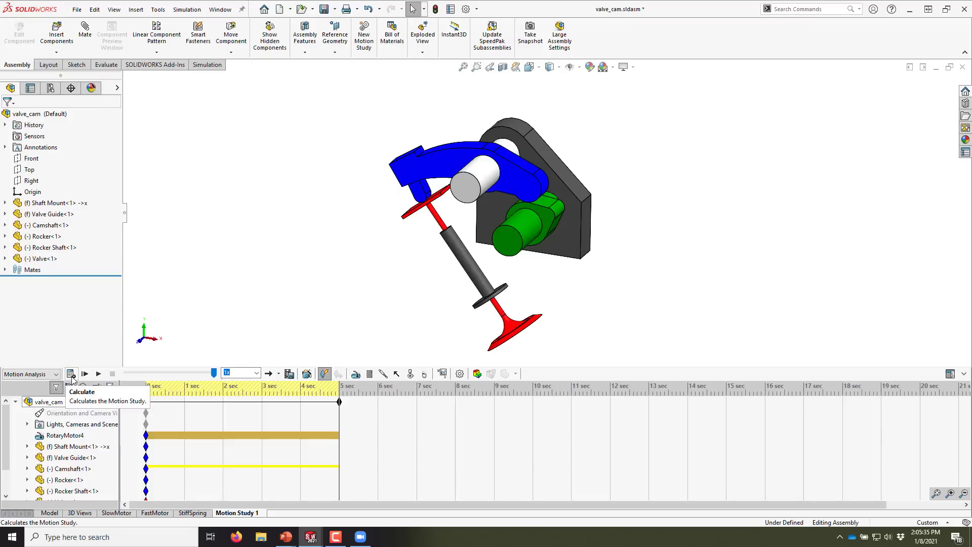
left_click(70, 374)
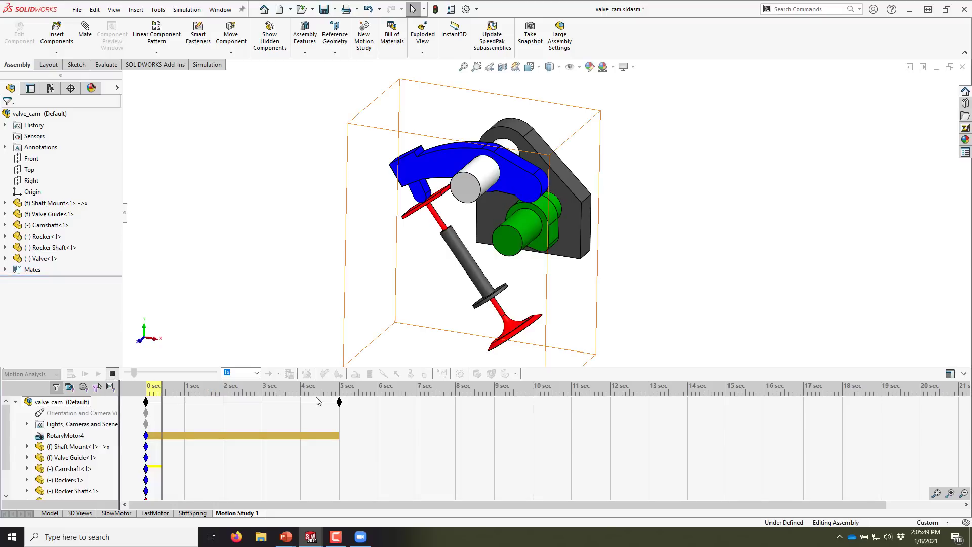
- Set the motion study's end time to 0.12 seconds and fit the timeline to that duration
left_click_drag(339, 402, 214, 405)
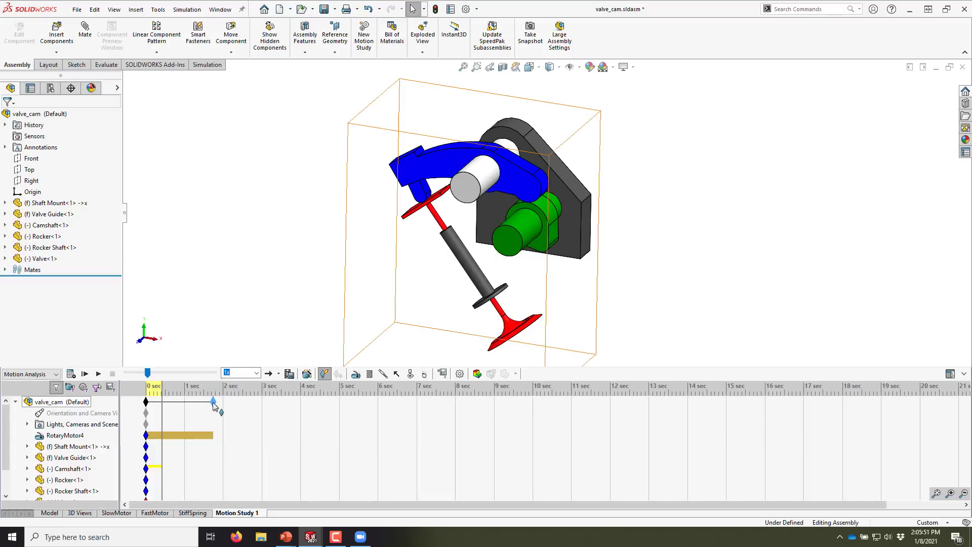
right_click(214, 405)
left_click(235, 412)
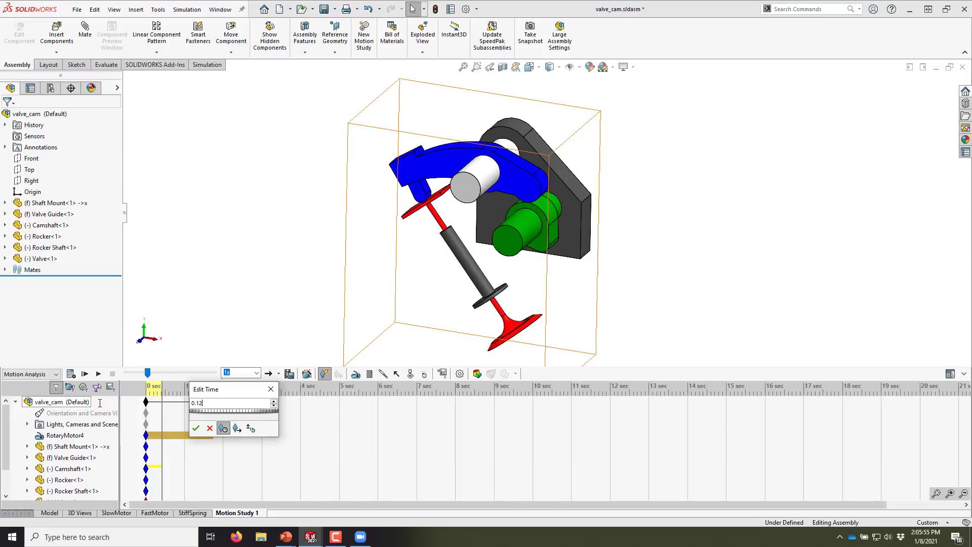
type("0.12")
left_click(195, 428)
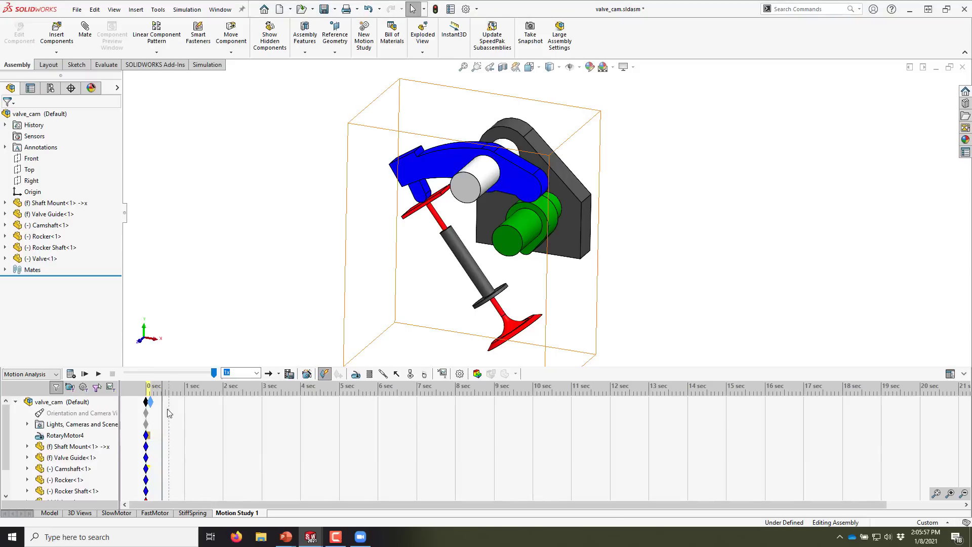
left_click(936, 493)
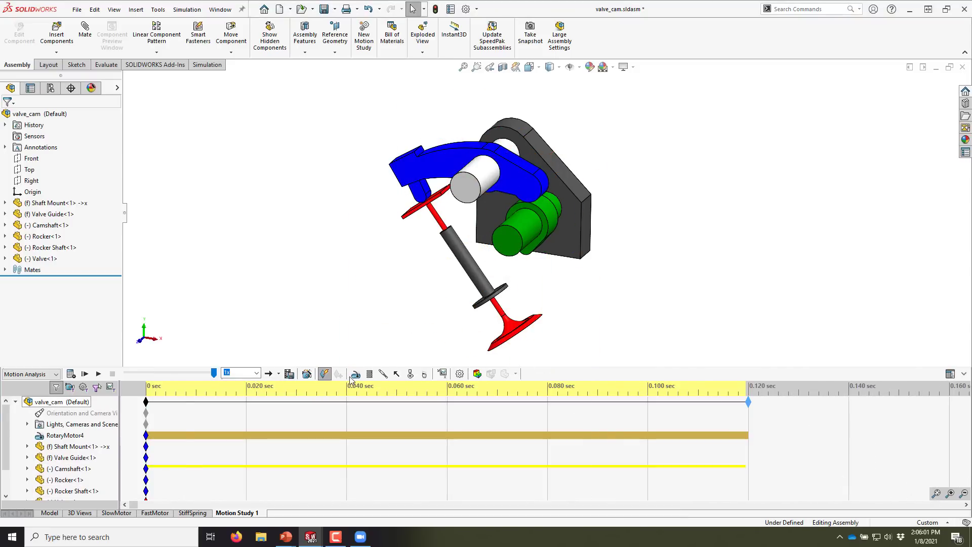
- Recalculate the study with the playback speed adjusted to 5 seconds and play the motion from the start
left_click(70, 373)
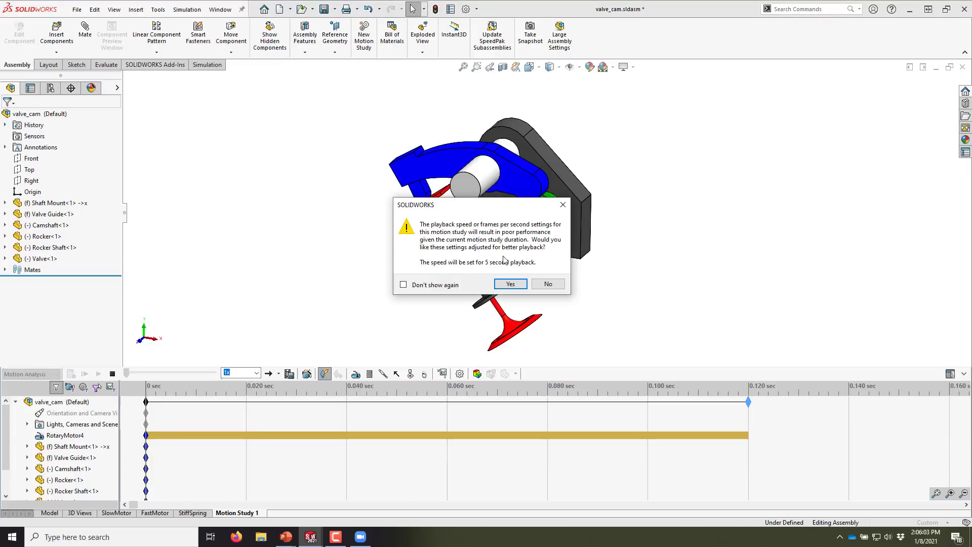
left_click(502, 285)
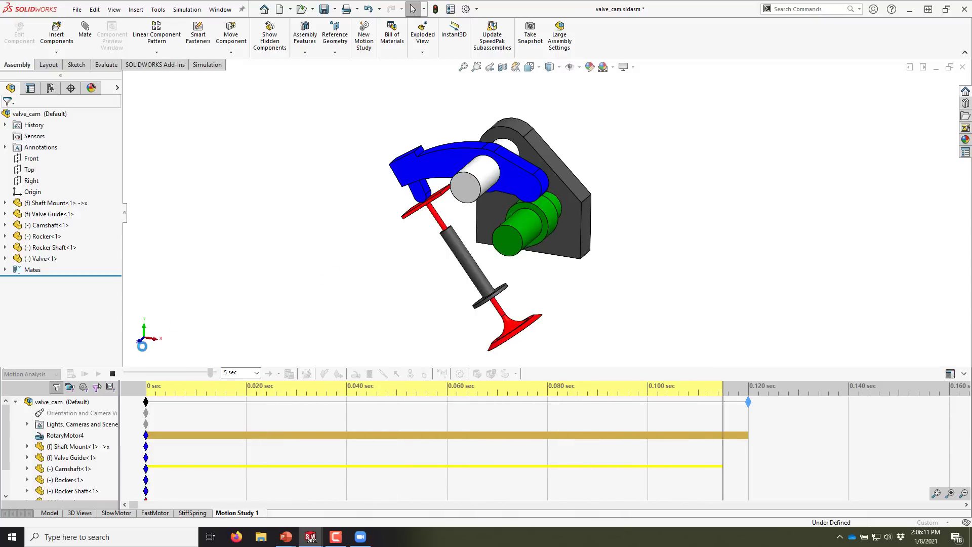
left_click(85, 375)
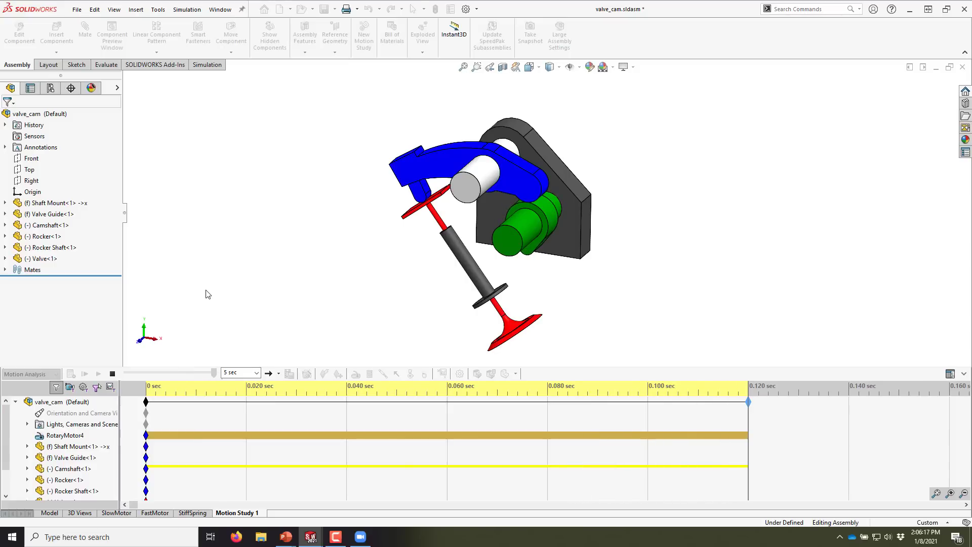
left_click(243, 371)
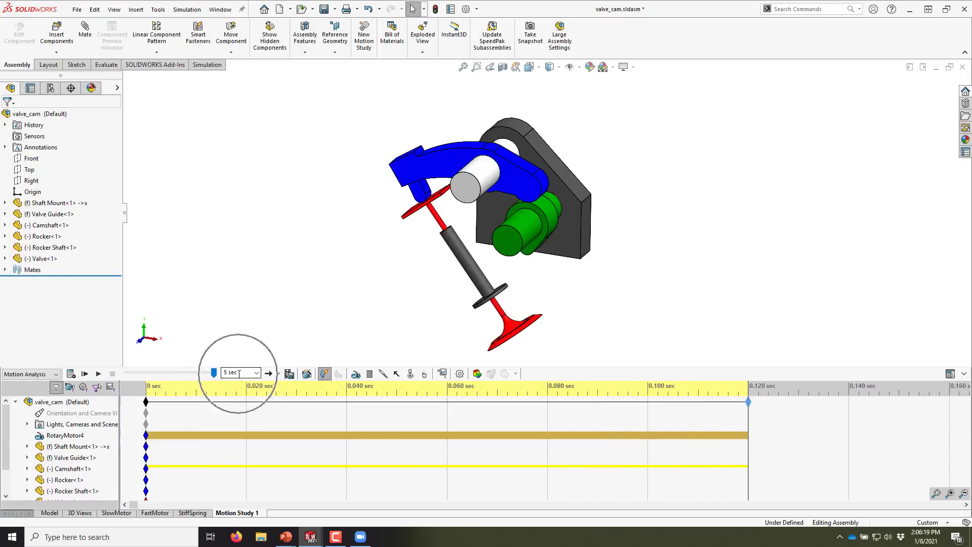
left_click(256, 374)
left_click(237, 436)
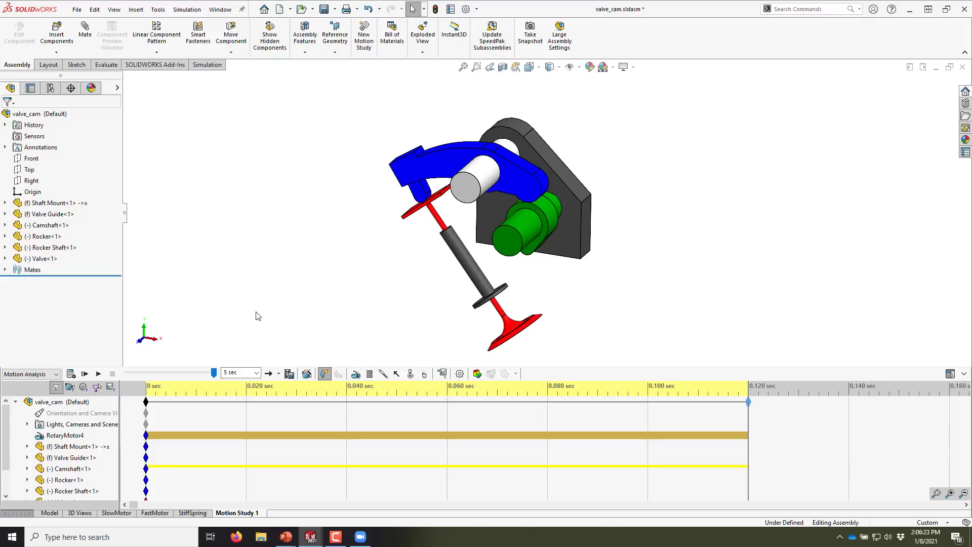
- Start a solid body contact and select the camshaft, rocker and valve as the contacting components
left_click(410, 375)
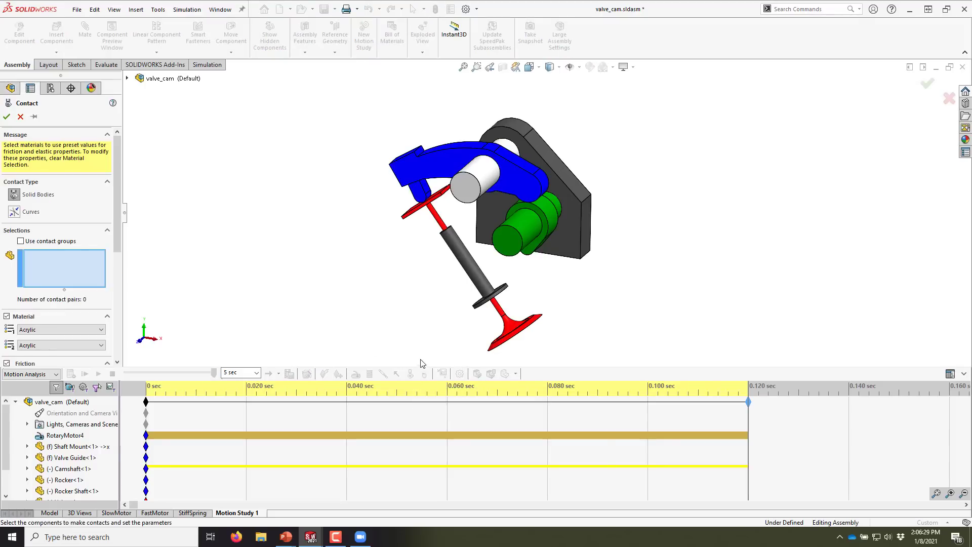
left_click(21, 116)
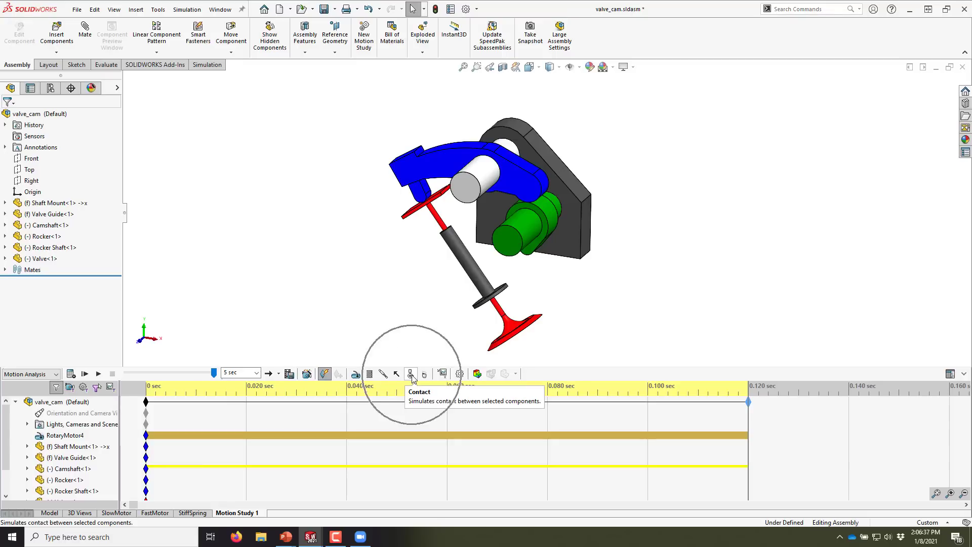
left_click(411, 375)
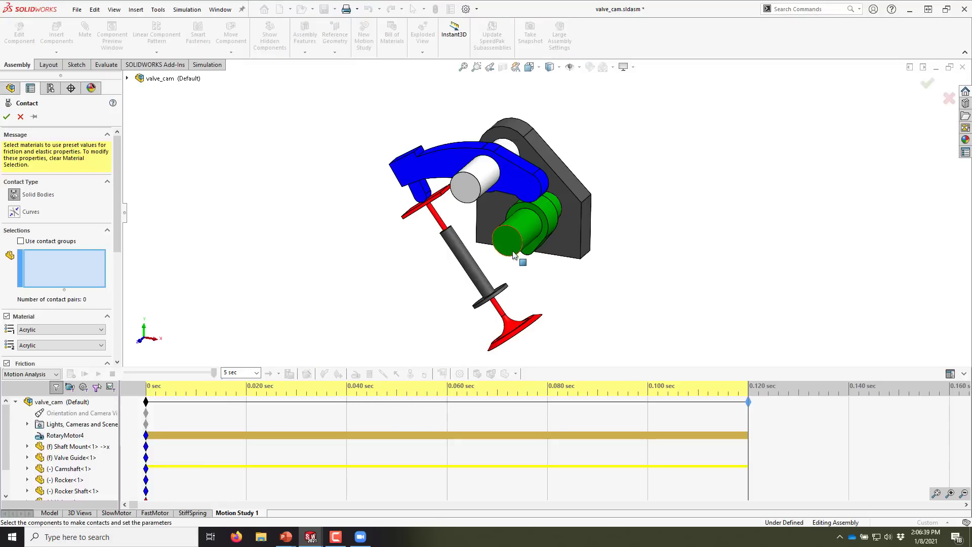
left_click(527, 195)
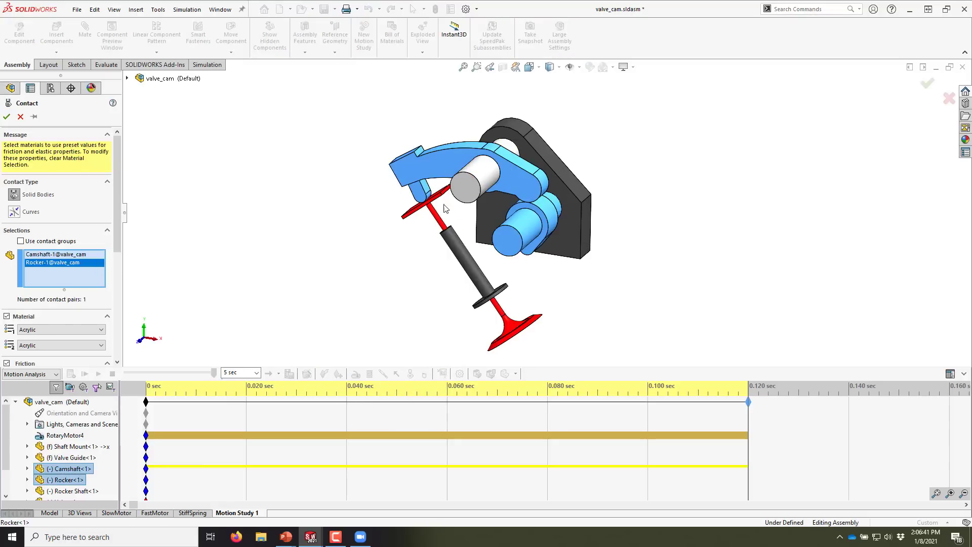
left_click(440, 217)
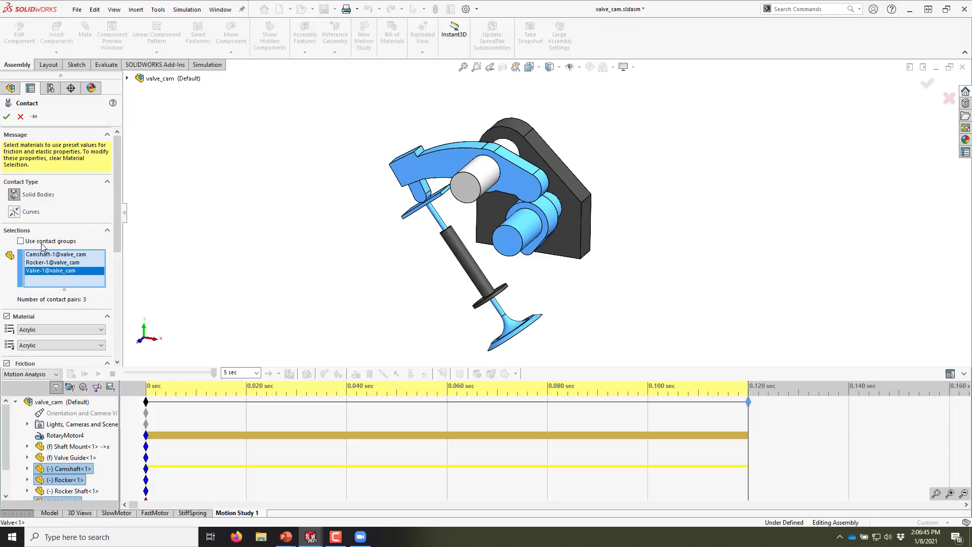
- Set both contact materials to Steel (Dry) and accept the contact
scroll(113, 241, "down", 1)
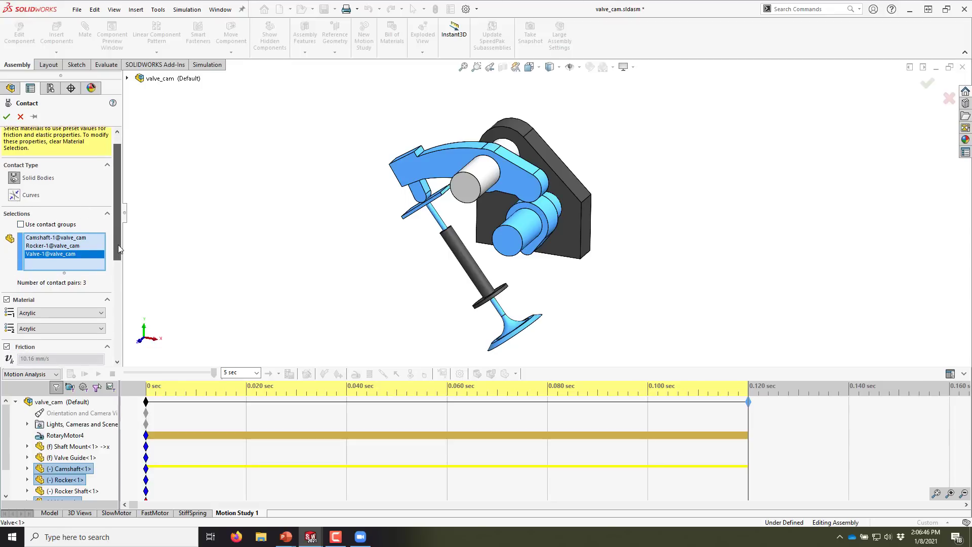
left_click(60, 311)
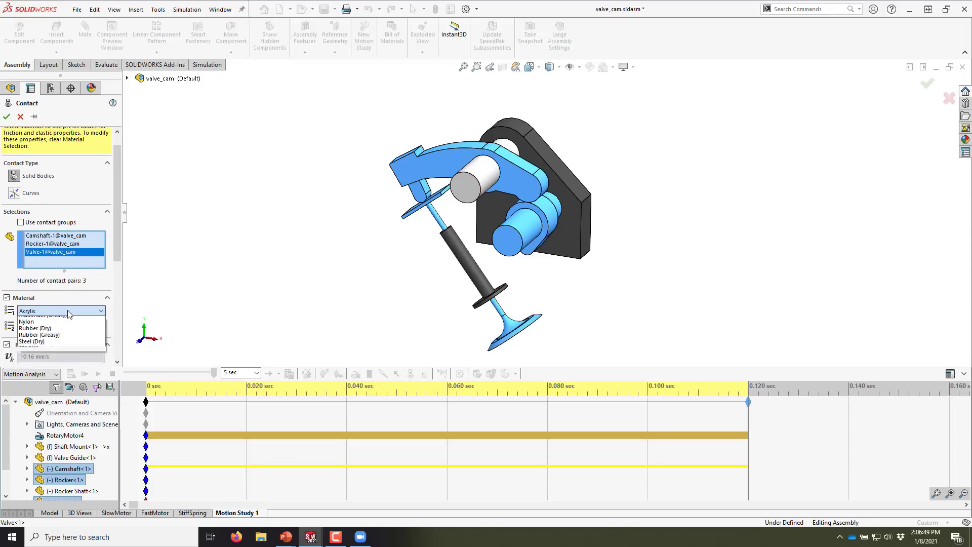
left_click(58, 359)
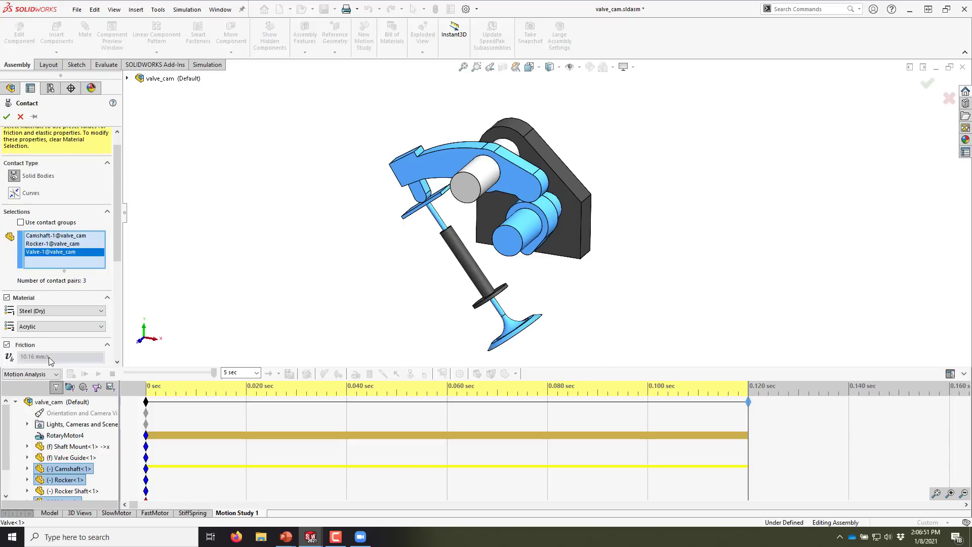
scroll(111, 285, "down", 5)
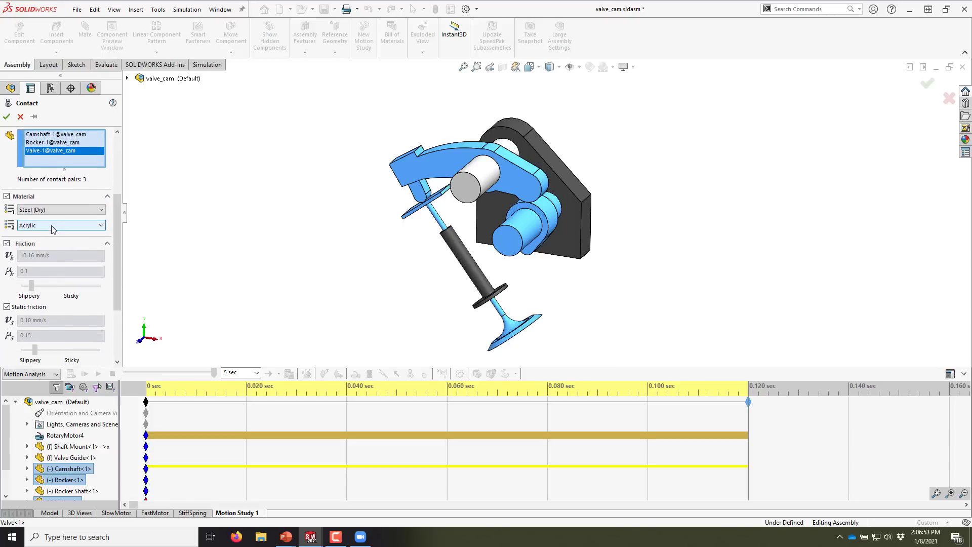
mouse_move(116, 253)
left_mouse_down()
mouse_move(114, 268)
mouse_move(114, 257)
left_mouse_up()
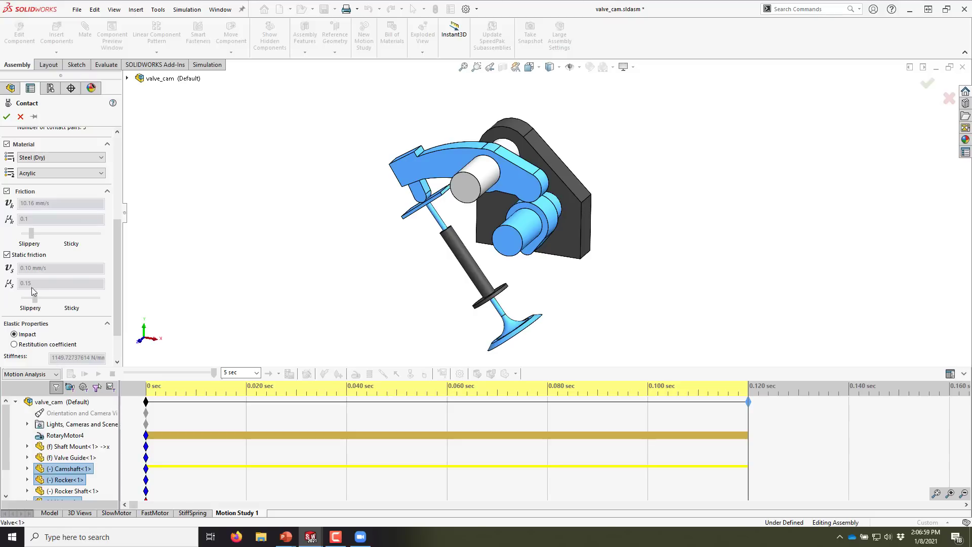
left_click(35, 174)
left_click(38, 221)
left_click_drag(119, 266, 114, 192)
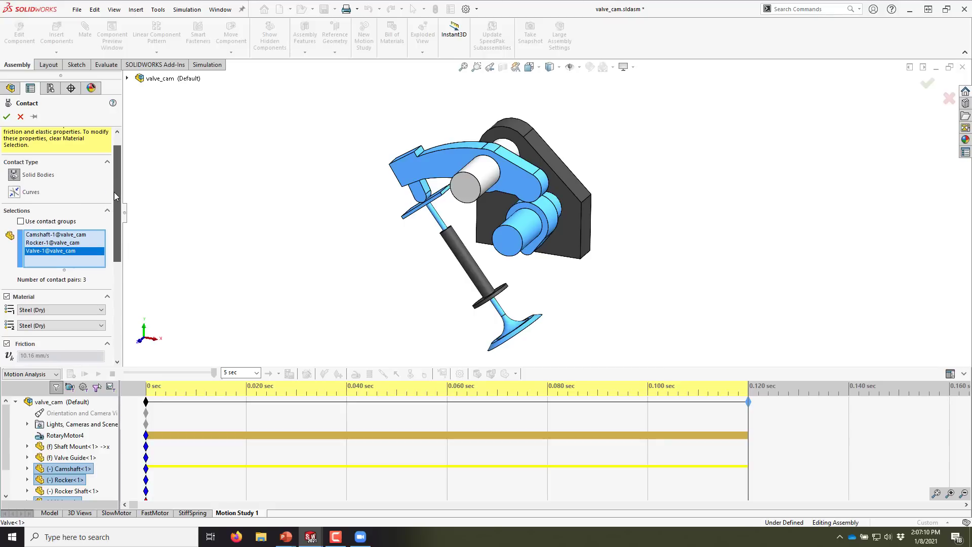
left_click(6, 117)
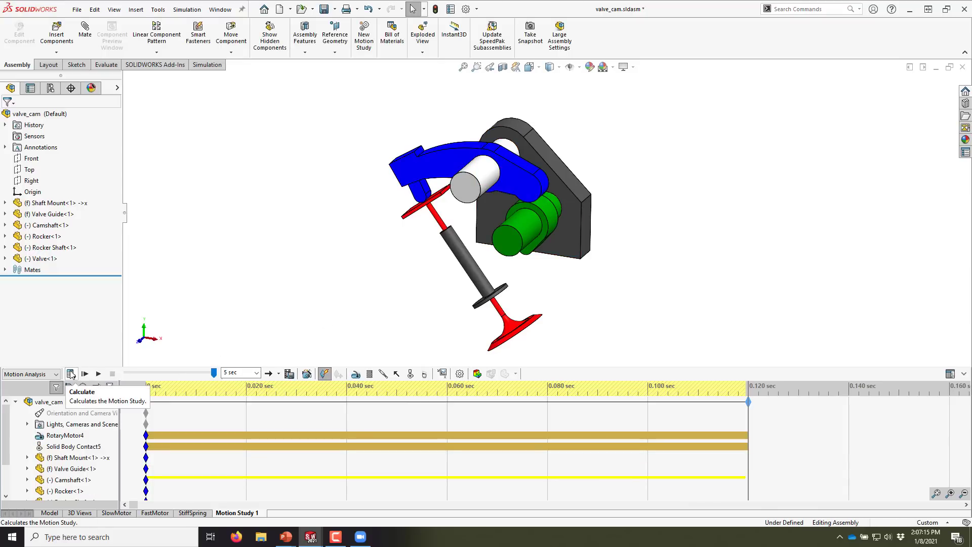
- Calculate the motion study with the contact included and return the timeline to 0 seconds
left_click(71, 373)
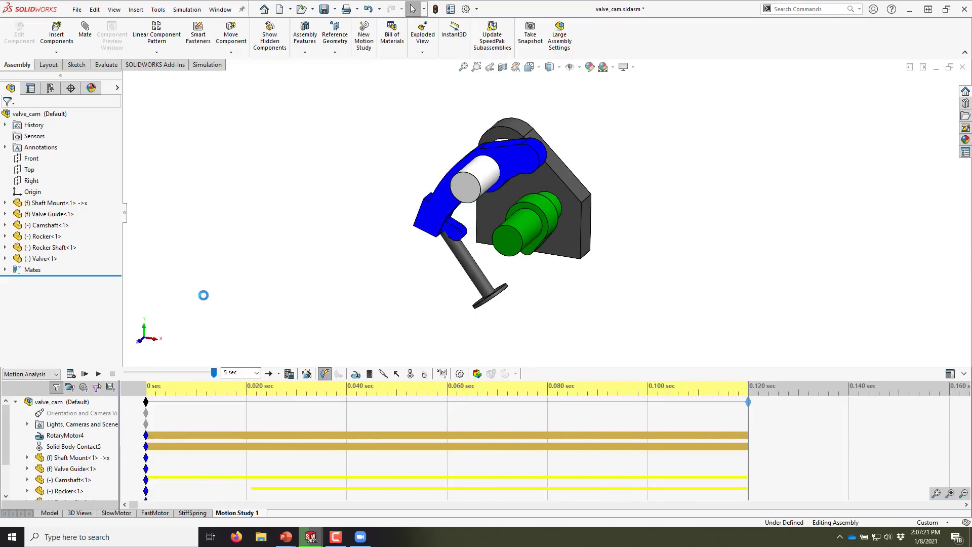
left_click(146, 389)
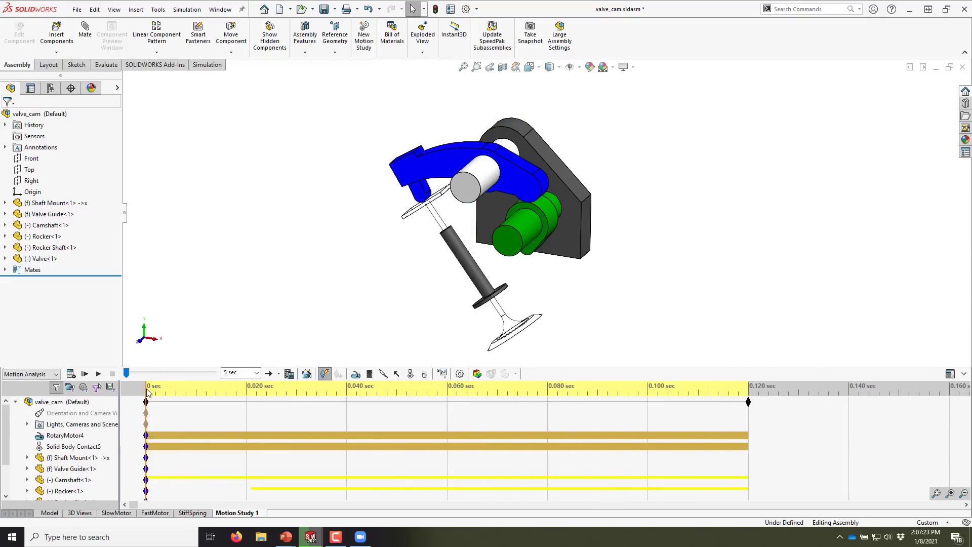
- Start a linear spring between the valve guide flange's circular edge and the underside face of the valve's upper plate
left_click(370, 374)
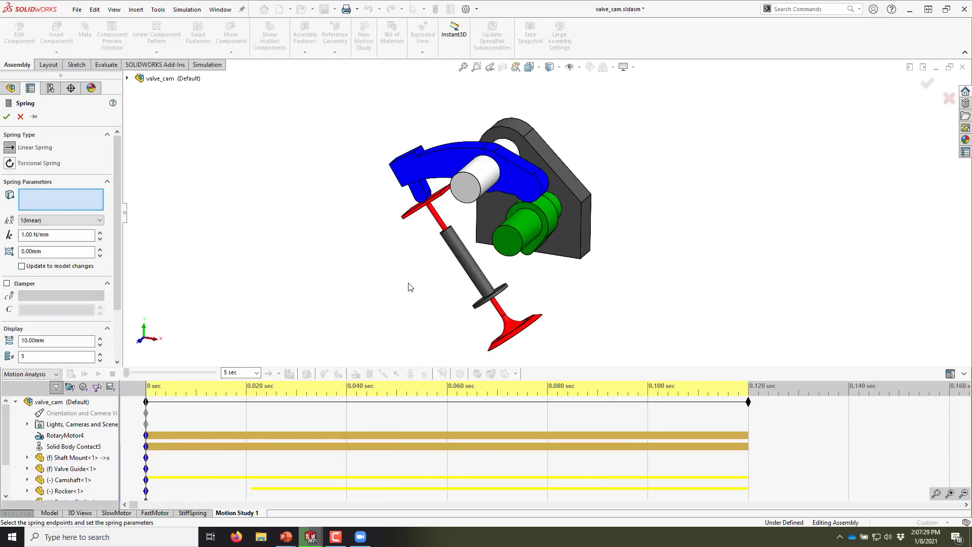
scroll(511, 276, "down", 5)
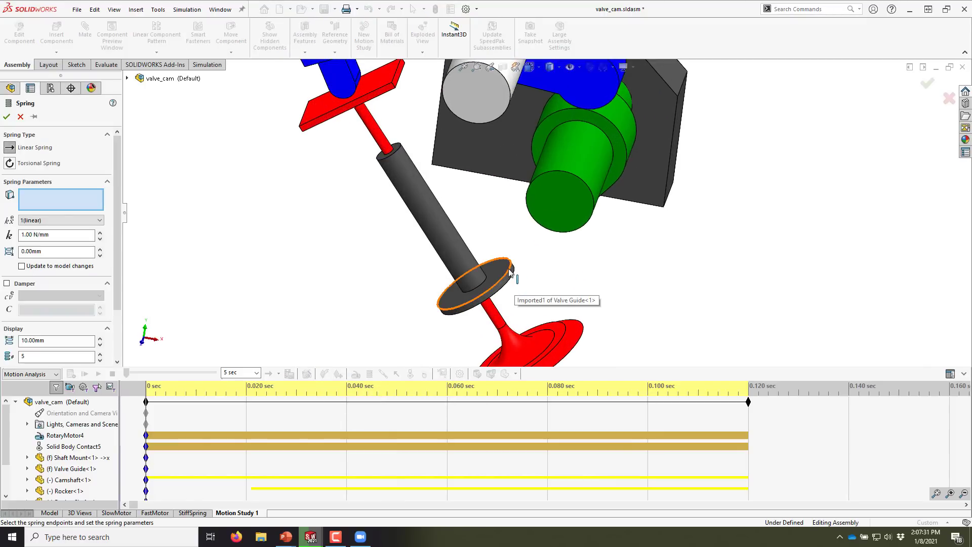
left_click(510, 272)
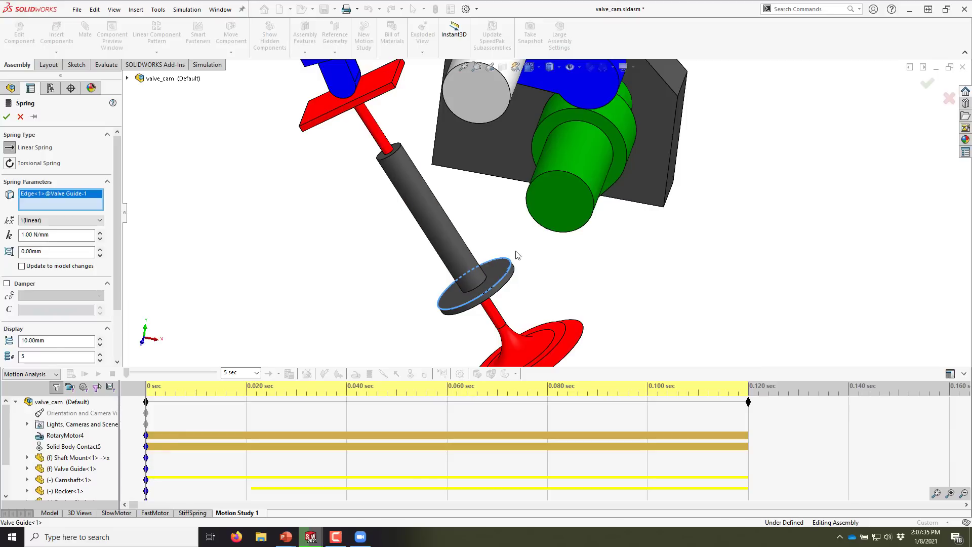
middle_click_drag(417, 204, 397, 123)
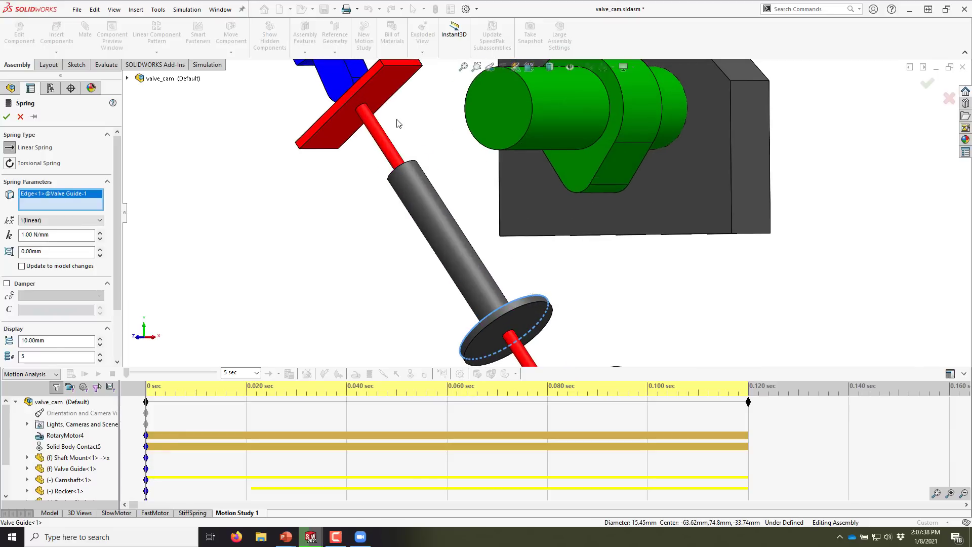
left_click(379, 93)
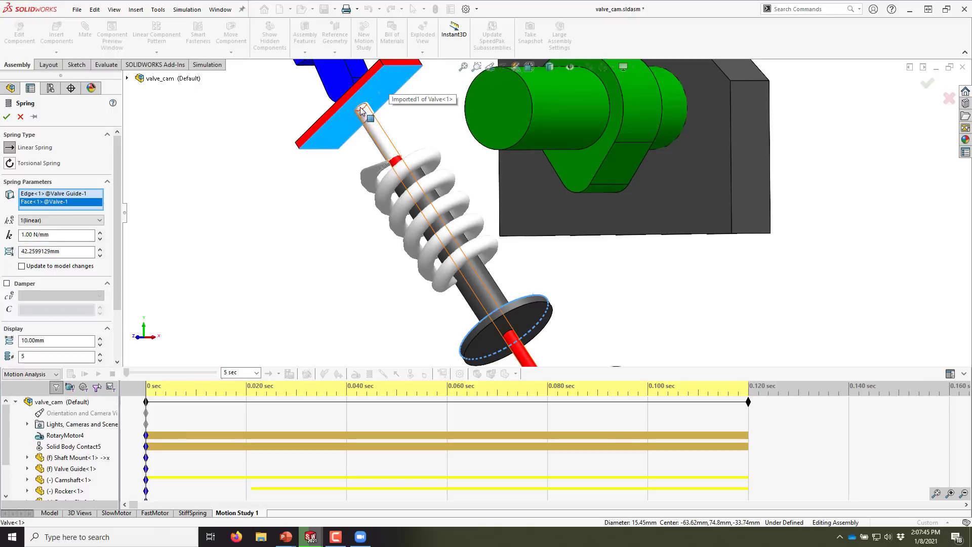
scroll(452, 245, "up", 4)
middle_click_drag(452, 245, 456, 299)
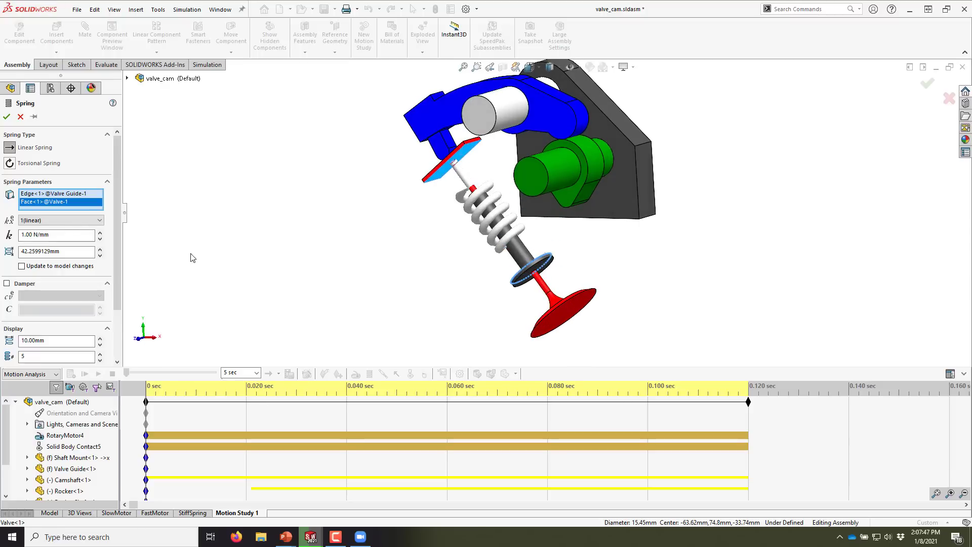
scroll(505, 196, "down", 3)
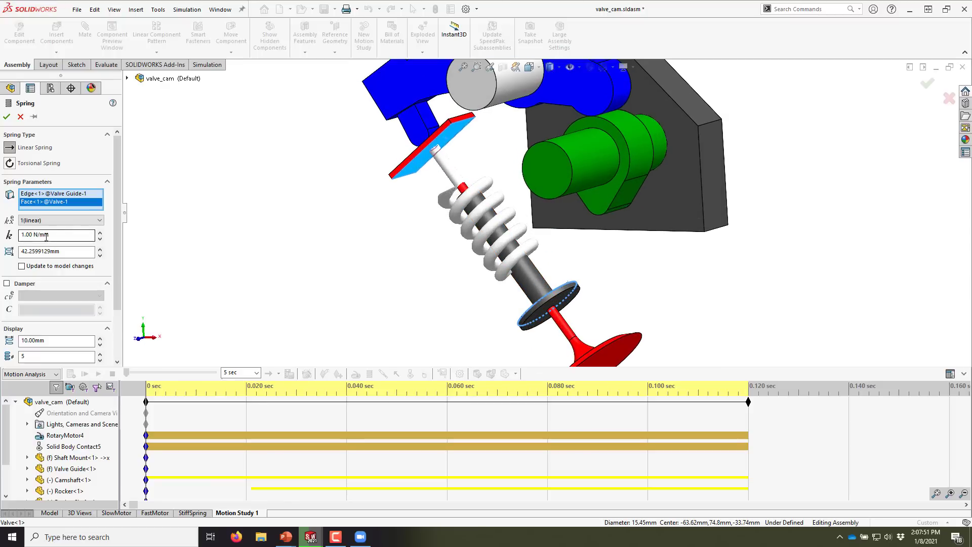
- Set the spring constant to 0.10 N/mm and the free length to 60 mm, and accept the spring
left_click_drag(59, 237, 21, 235)
type("0.1")
key("Tab")
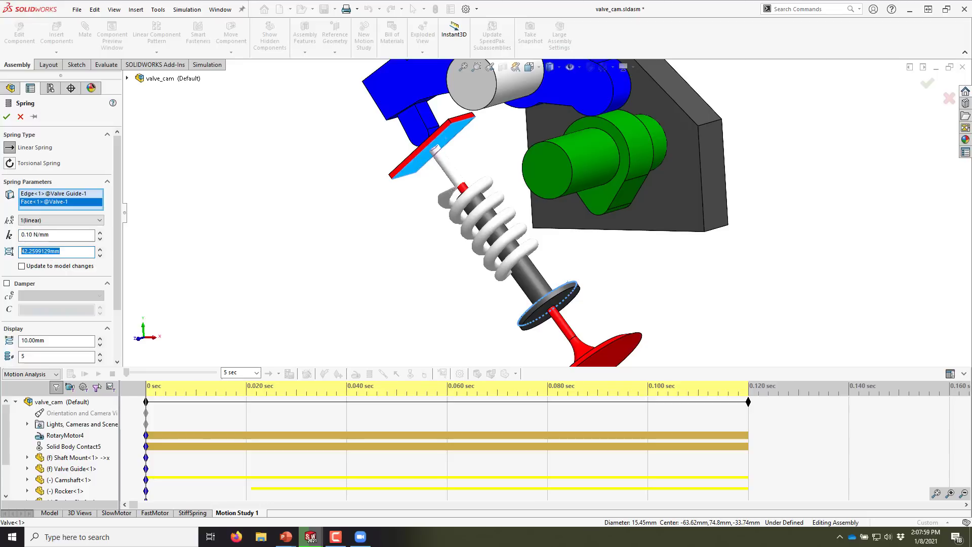
type("60")
left_click(6, 116)
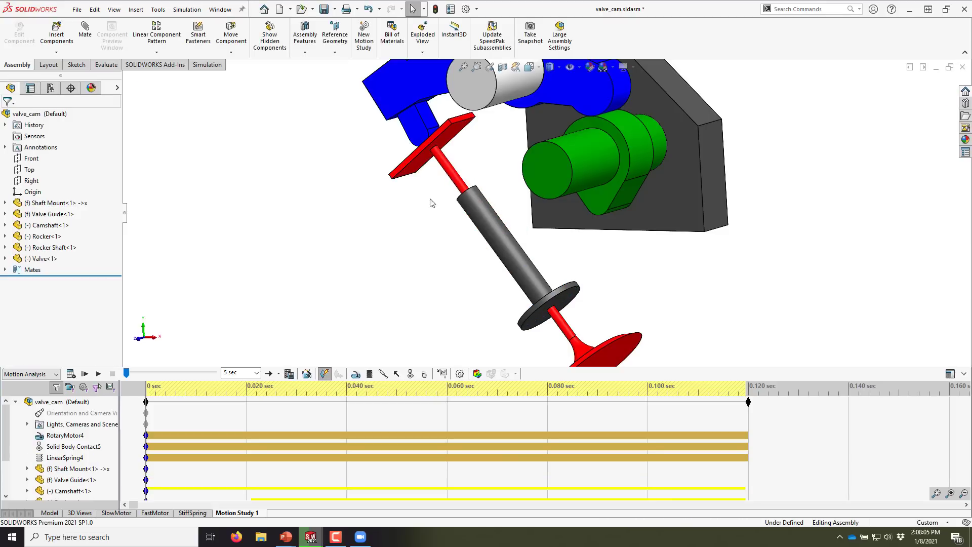
- Recalculate the motion study with the spring included, with the whole assembly in view
key("f")
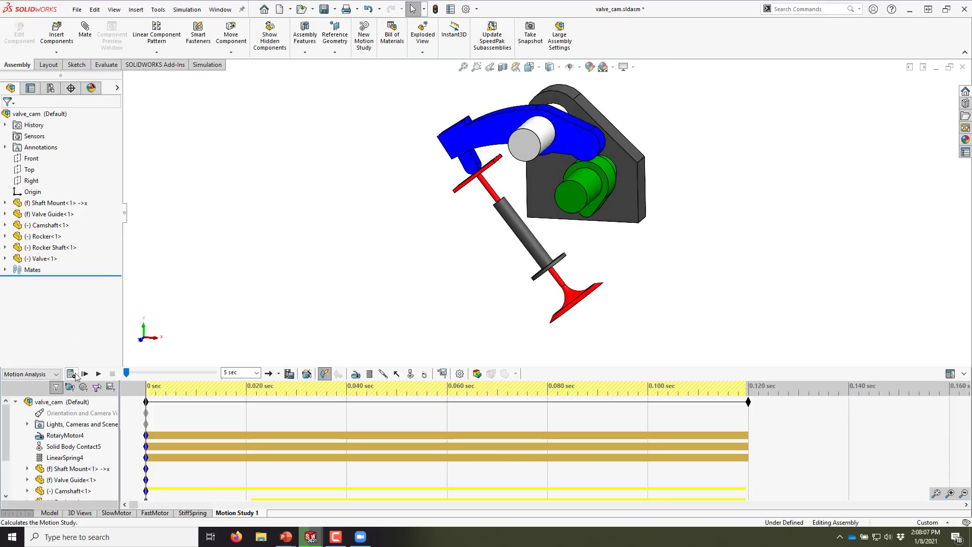
left_click(71, 374)
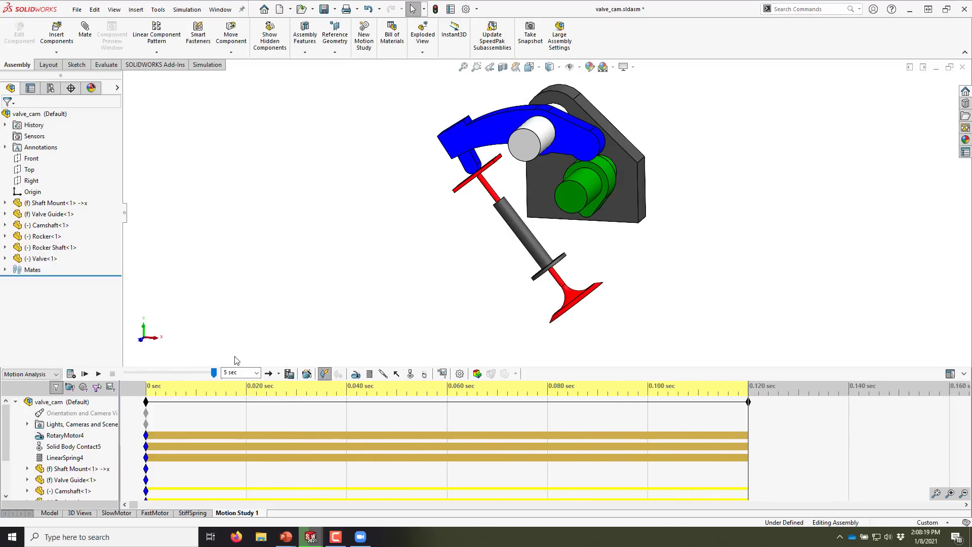
left_click(282, 398)
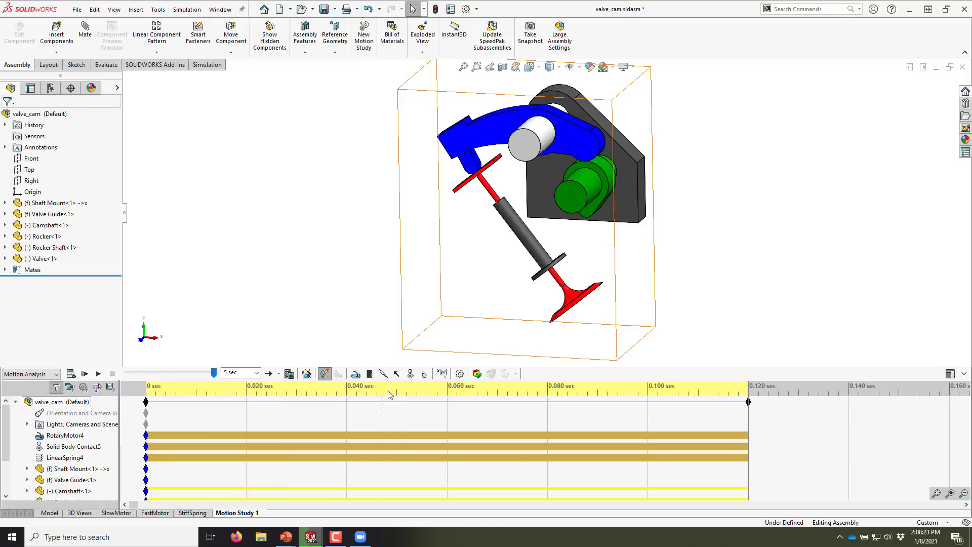
- Start a new results plot of the Forces category, Contact Force, with Magnitude as the result component
left_click(444, 375)
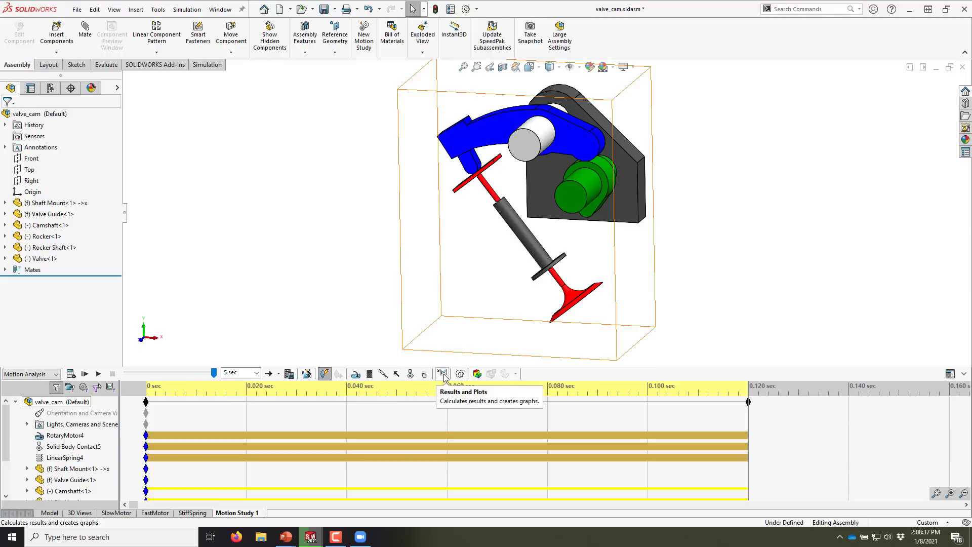
left_click(444, 376)
left_click(23, 148)
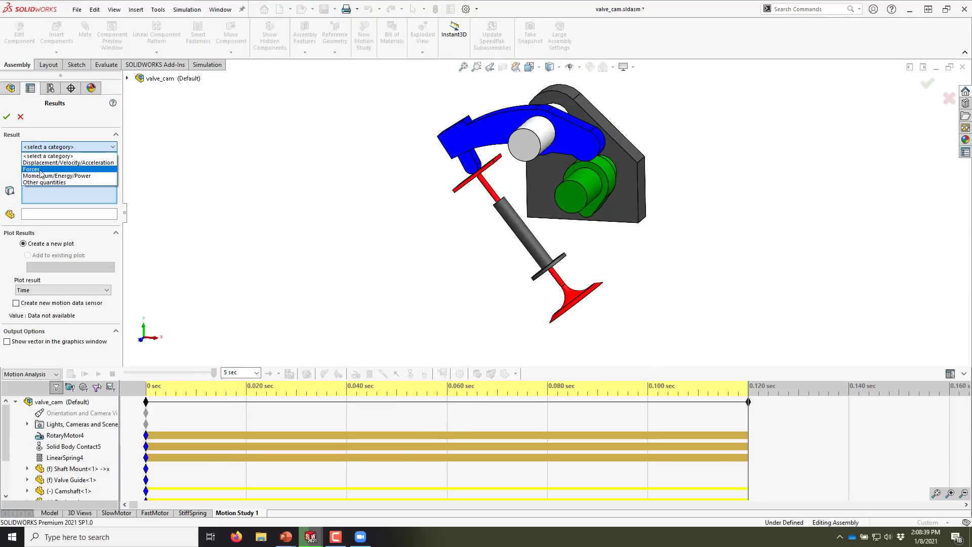
left_click(40, 170)
left_click(45, 161)
left_click(43, 182)
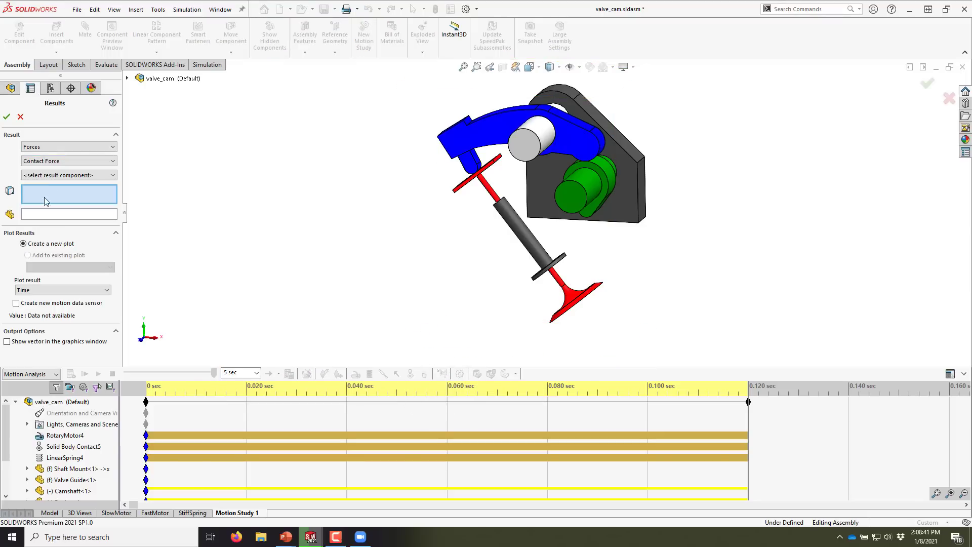
left_click(44, 176)
left_click(38, 205)
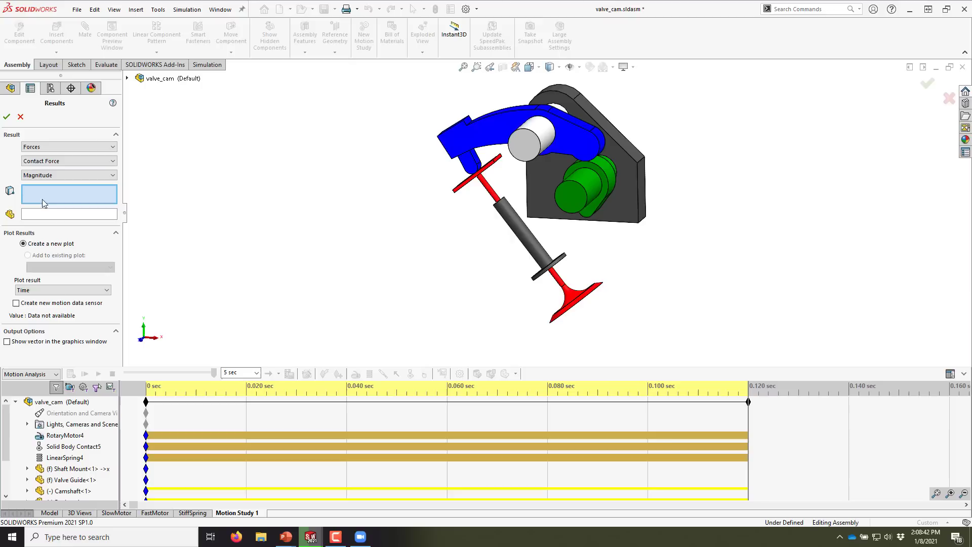
left_click(47, 148)
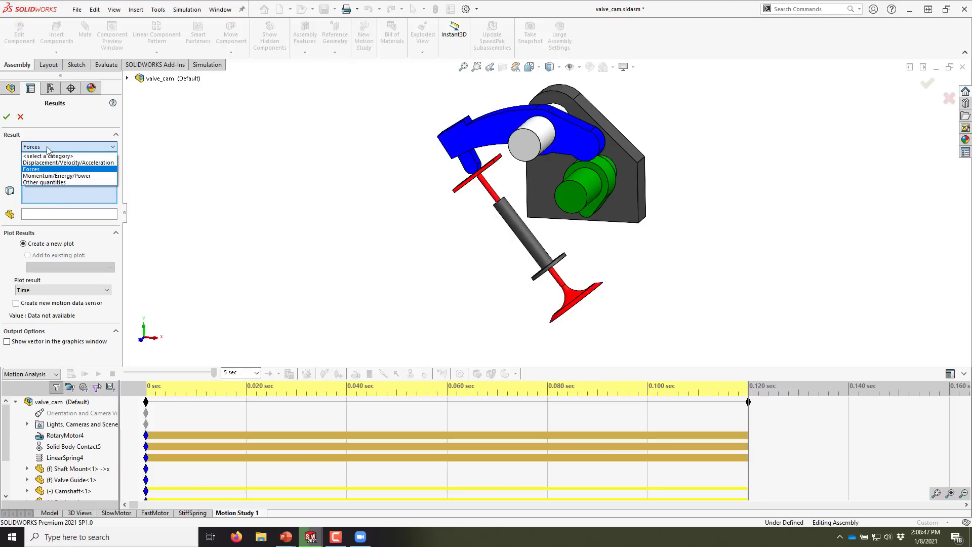
left_click(47, 147)
left_click(42, 161)
left_click(42, 161)
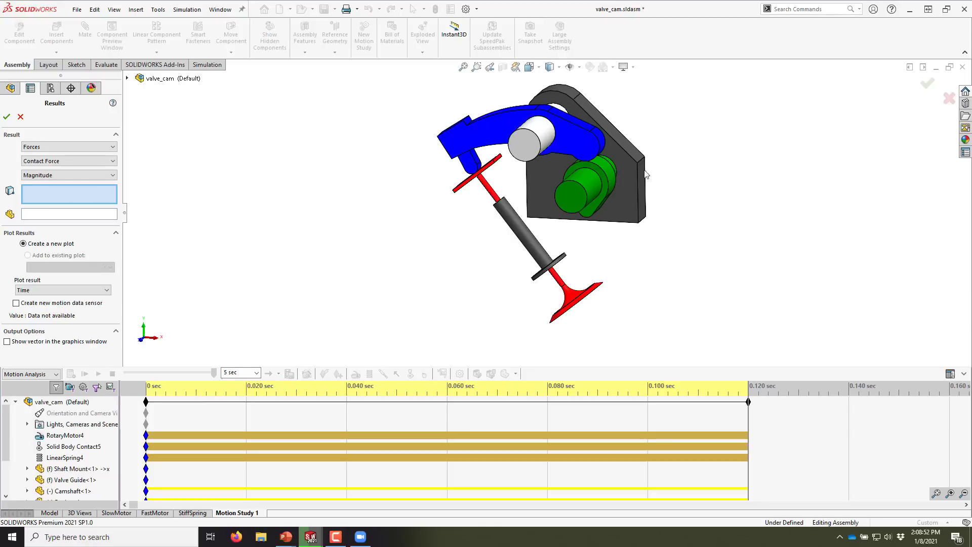
- Create the contact force plot between the rocker and camshaft faces, with its vector shown in the graphics window
scroll(636, 160, "down", 2)
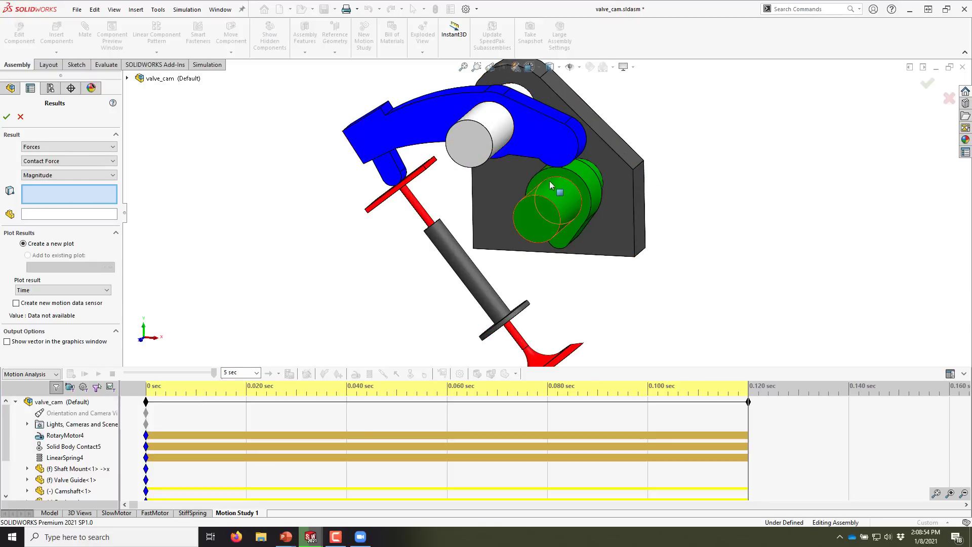
left_click(502, 160)
left_click(539, 214)
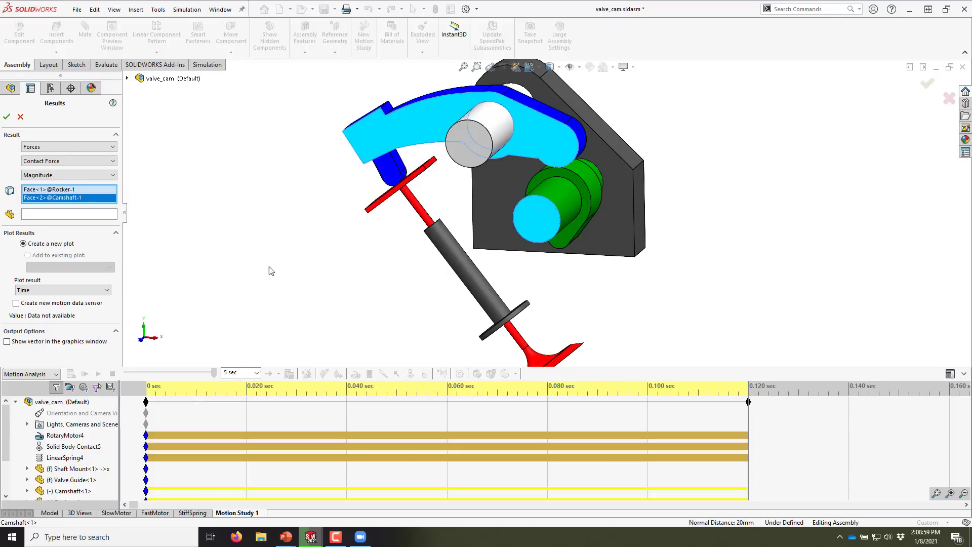
left_click(49, 346)
left_click(6, 118)
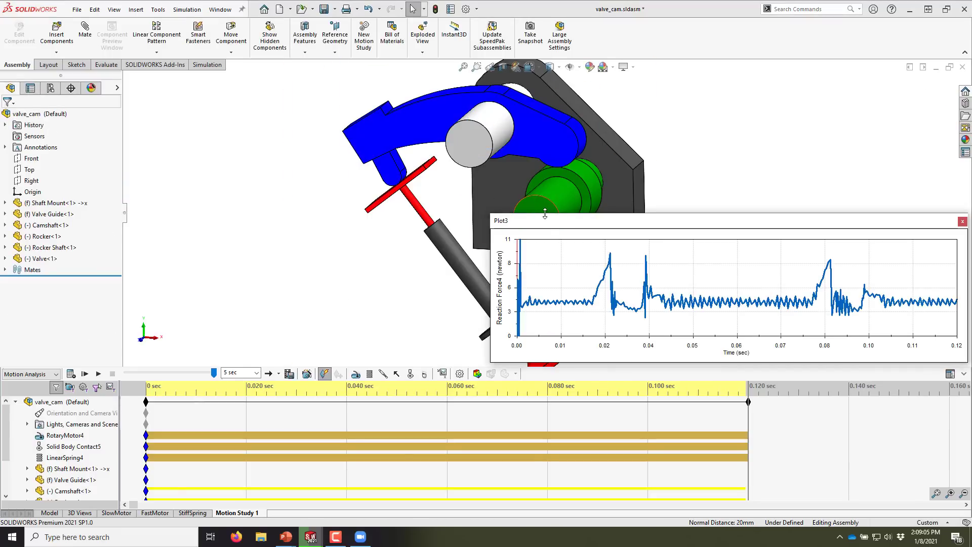
- Play the motion study from the start and examine the contact force plot, moving its window clear of the model
left_click_drag(540, 227, 330, 295)
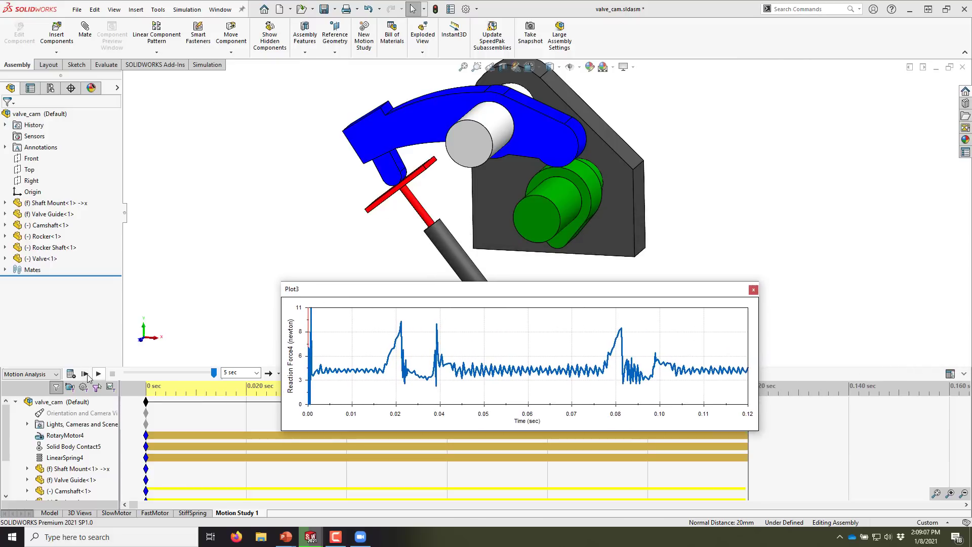
left_click(85, 375)
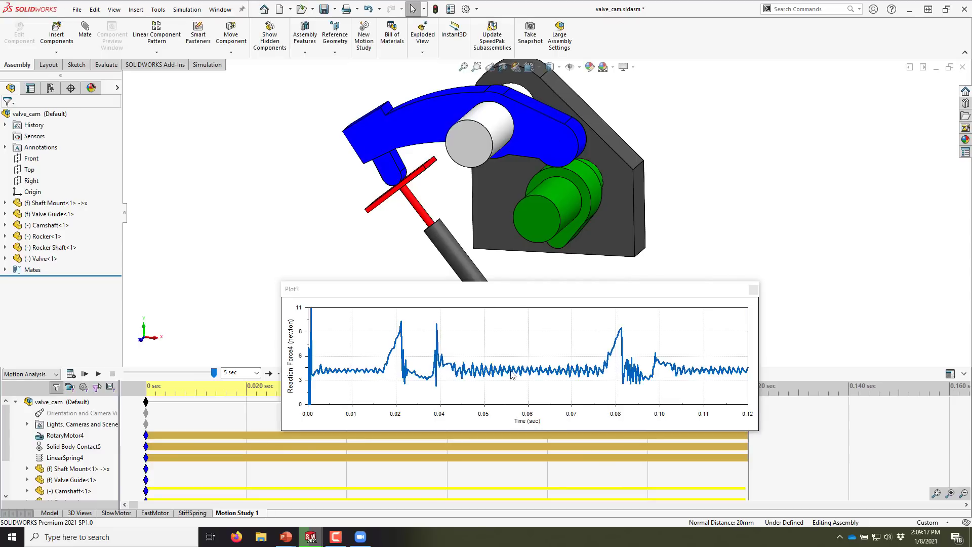
left_click_drag(601, 295, 410, 156)
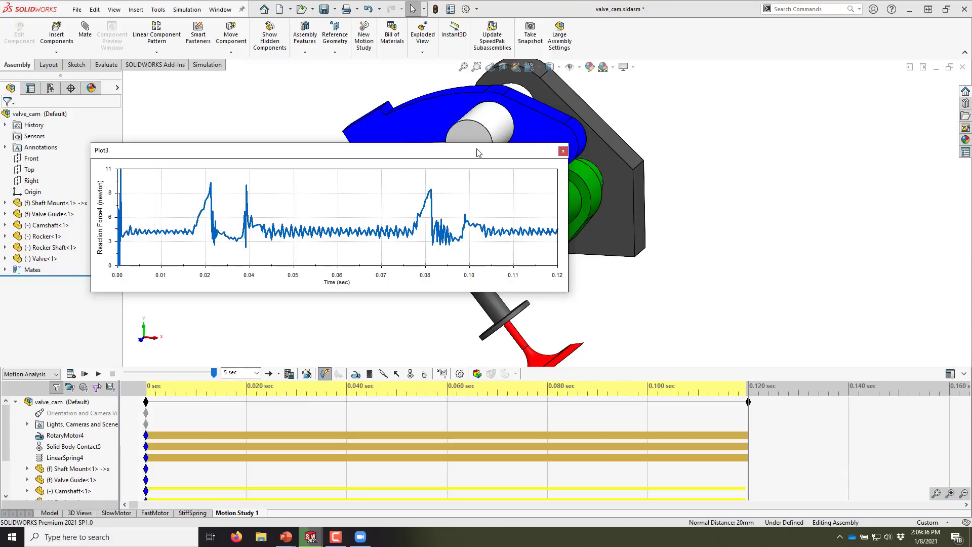
left_click_drag(479, 152, 783, 181)
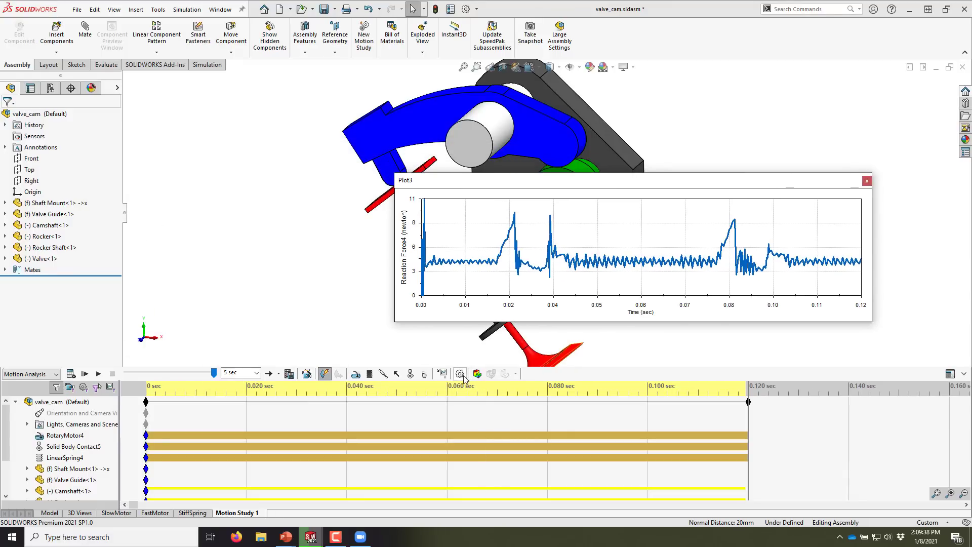
- Adjust the 3D contact settings in the Motion Analysis study properties, accept them and recalculate the study
key("ctrl")
key("ctrl")
key("ctrl")
key("ctrl")
key("ctrl")
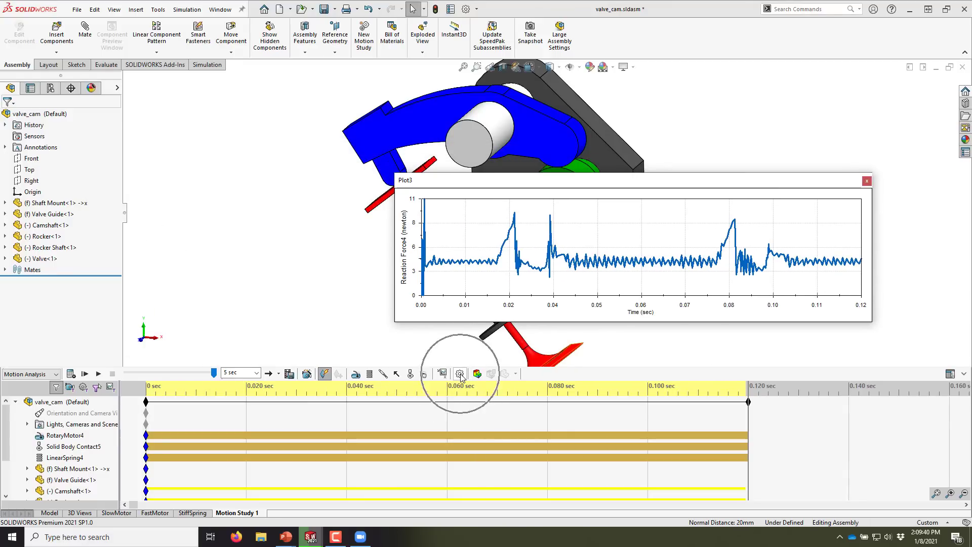
left_click(461, 375)
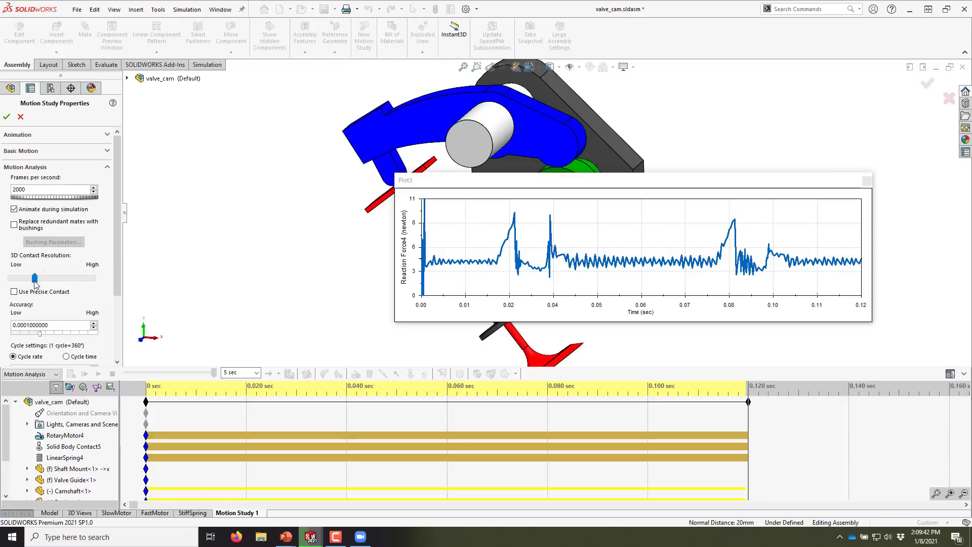
mouse_move(46, 285)
left_mouse_down()
mouse_move(13, 283)
mouse_move(96, 284)
mouse_move(34, 287)
left_mouse_up()
mouse_move(32, 285)
left_mouse_down()
mouse_move(94, 284)
mouse_move(36, 285)
left_mouse_up()
left_click(6, 117)
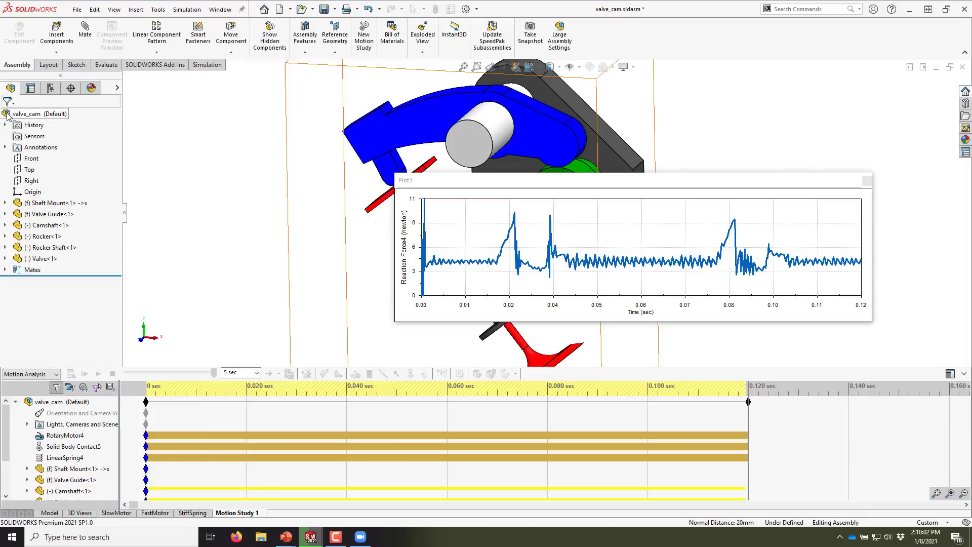
left_click(71, 374)
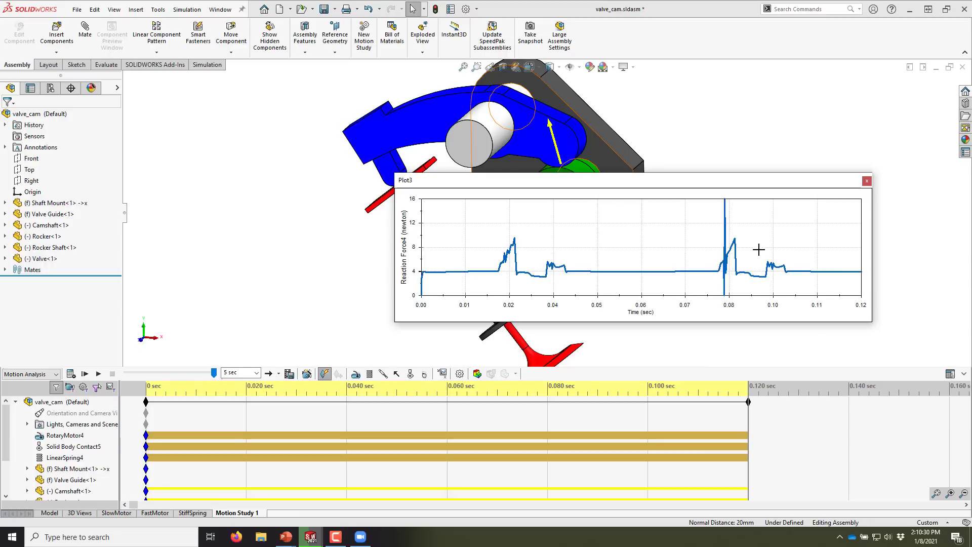
- Close the force plot, set the camshaft rotary motor's constant speed to 2000 RPM and recalculate the motion study
left_click(867, 181)
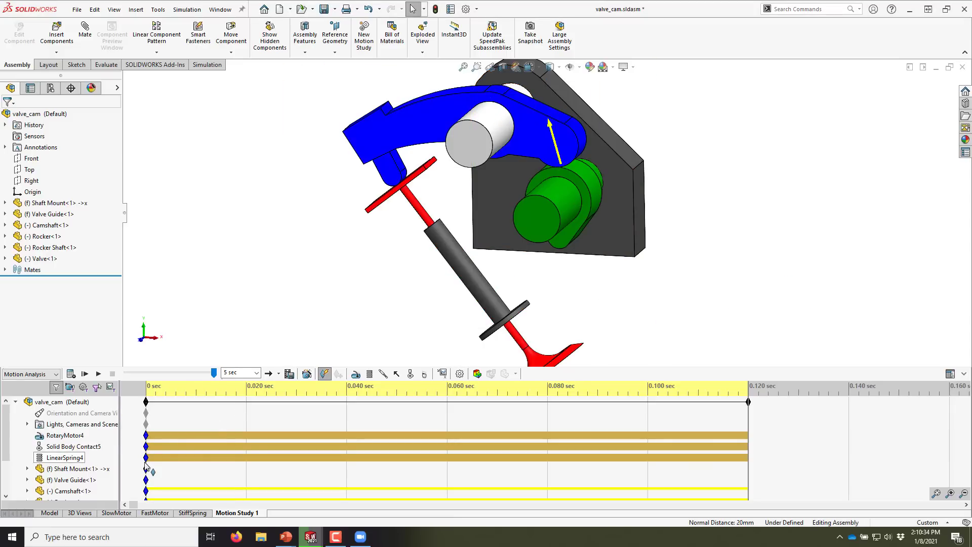
double_click(146, 436)
triple_click(61, 227)
type("2")
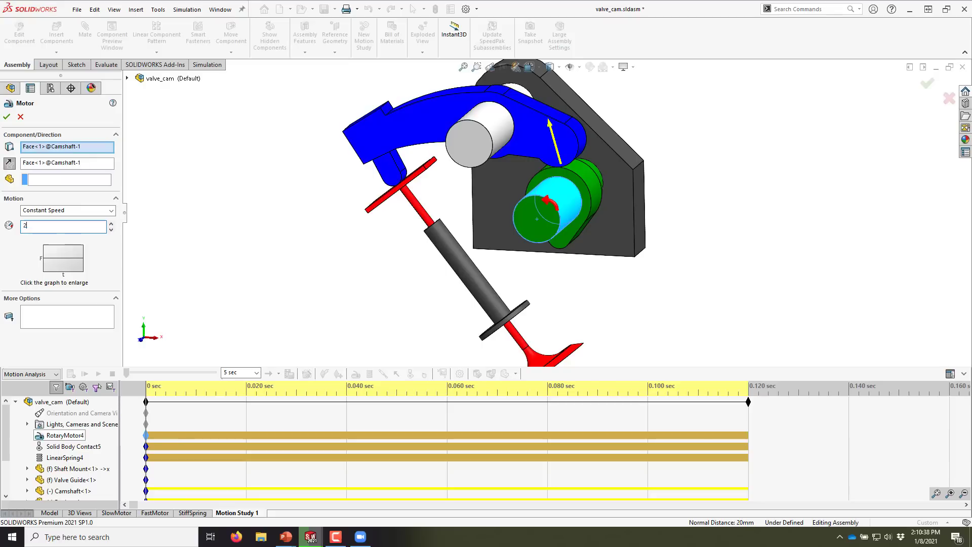
type("000")
left_click(7, 116)
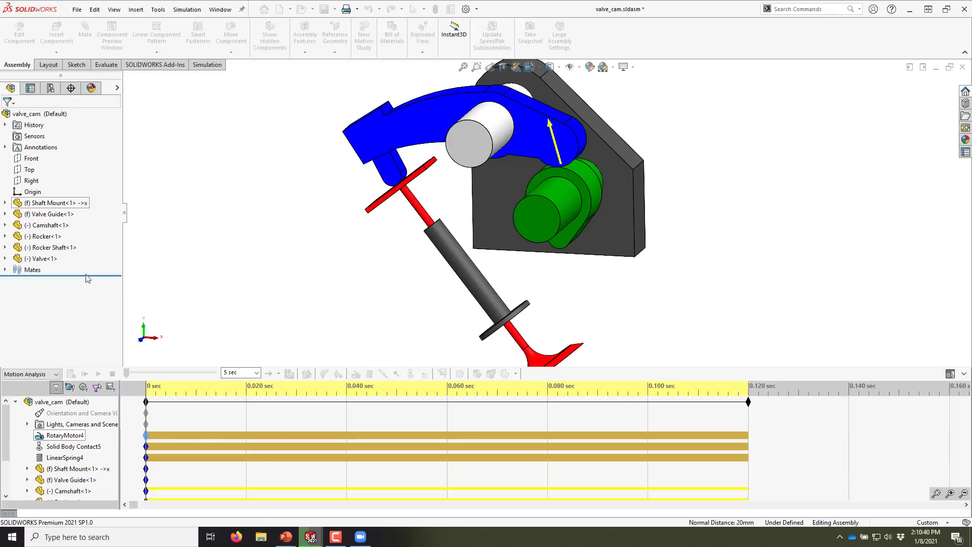
left_click(471, 358)
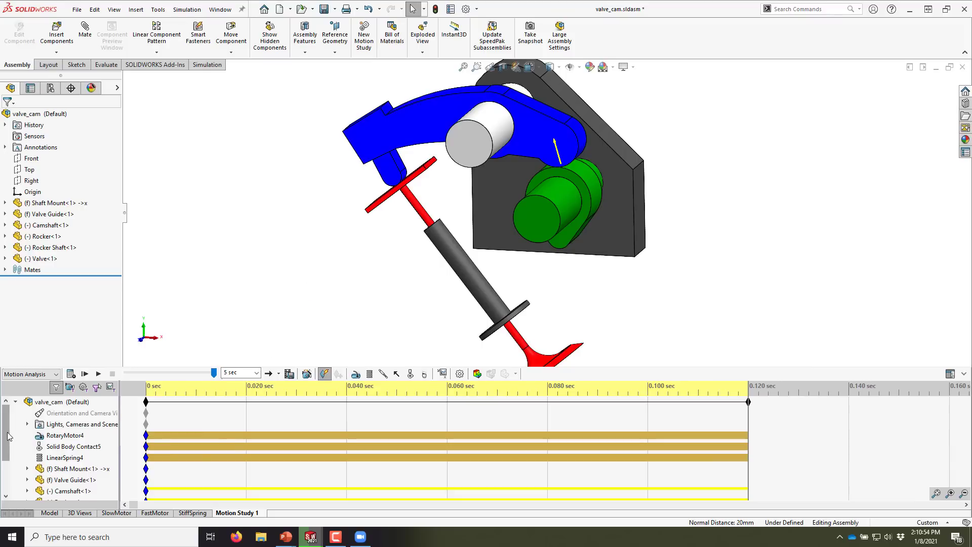
- Show the saved reaction force plot from the motion study's results again
left_click_drag(6, 433, 12, 484)
left_click(28, 491)
right_click(74, 490)
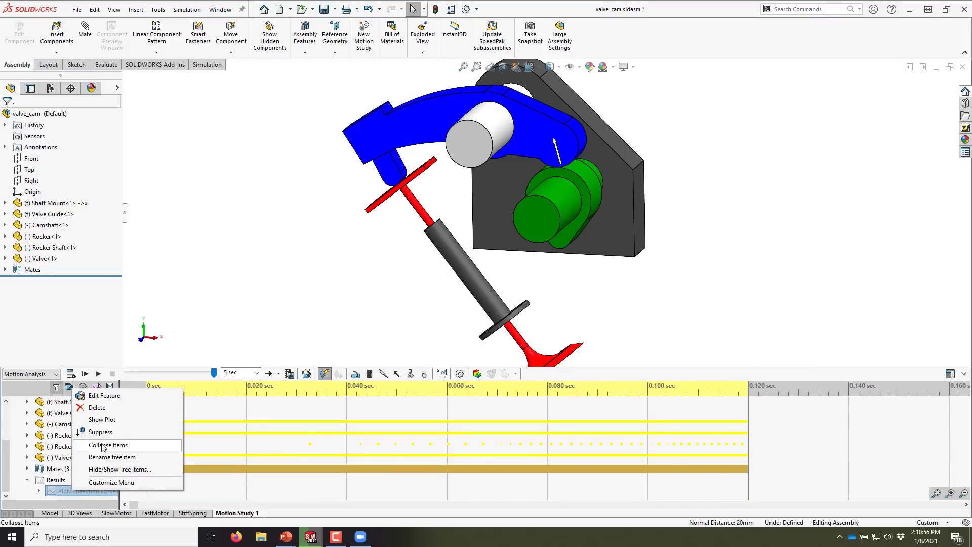
left_click(103, 420)
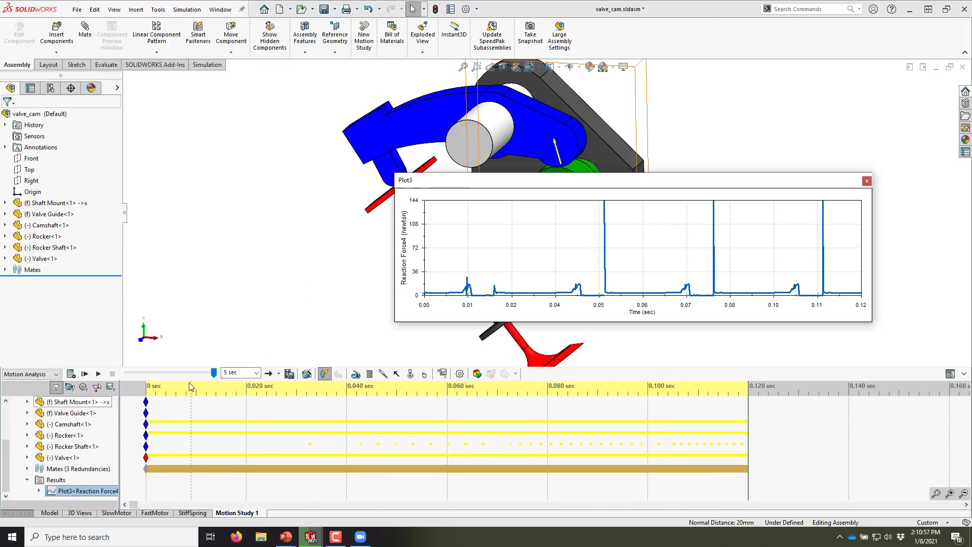
- Scale the plot's force axis to an end point of 10, major units of 1 and minor units of 0.5
double_click(419, 233)
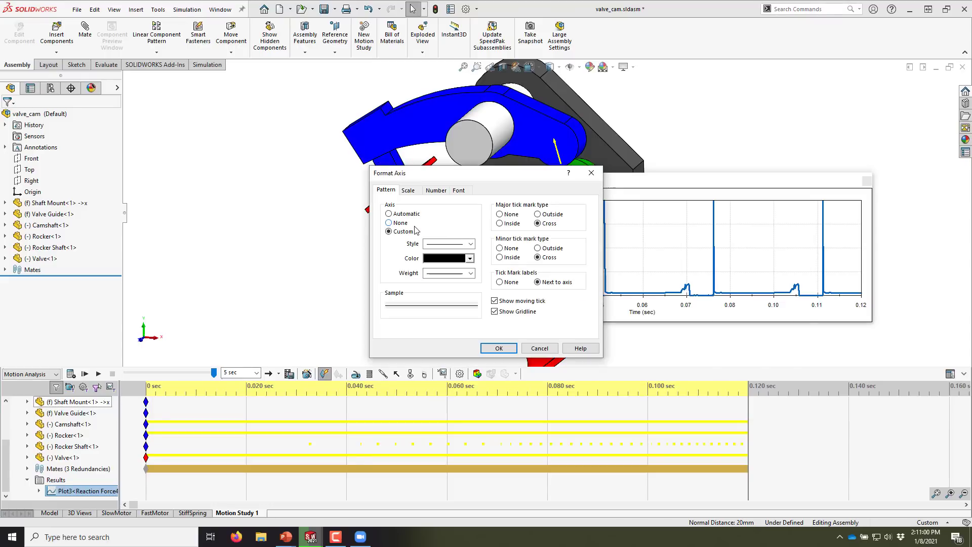
left_click(409, 191)
left_click(413, 237)
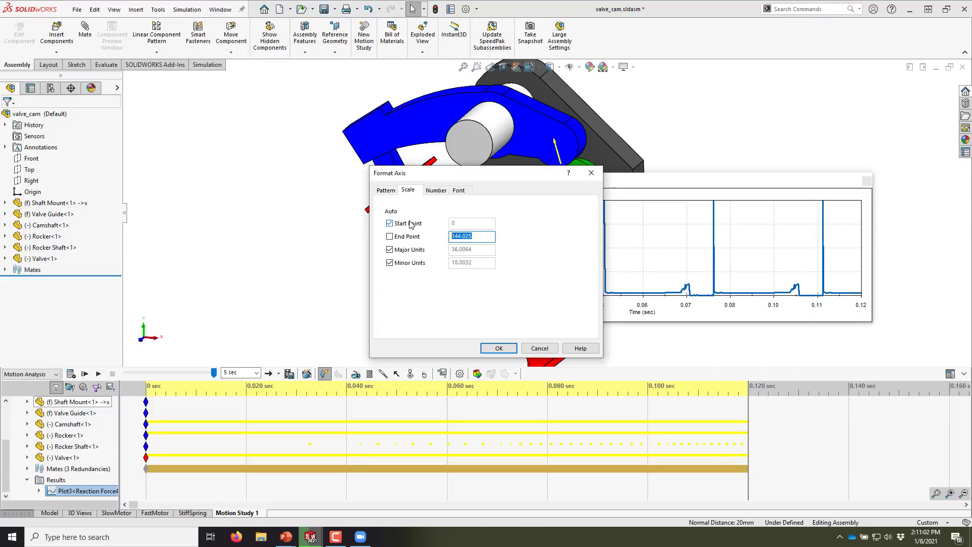
type("10")
left_click(390, 249)
key("Tab")
type("1")
left_click(399, 264)
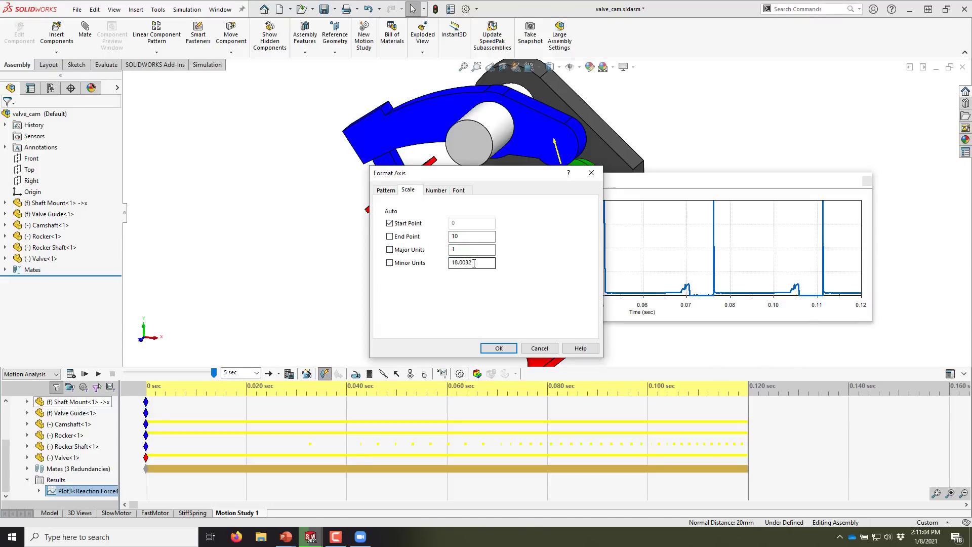
key("Tab")
type("0.5")
left_click(499, 349)
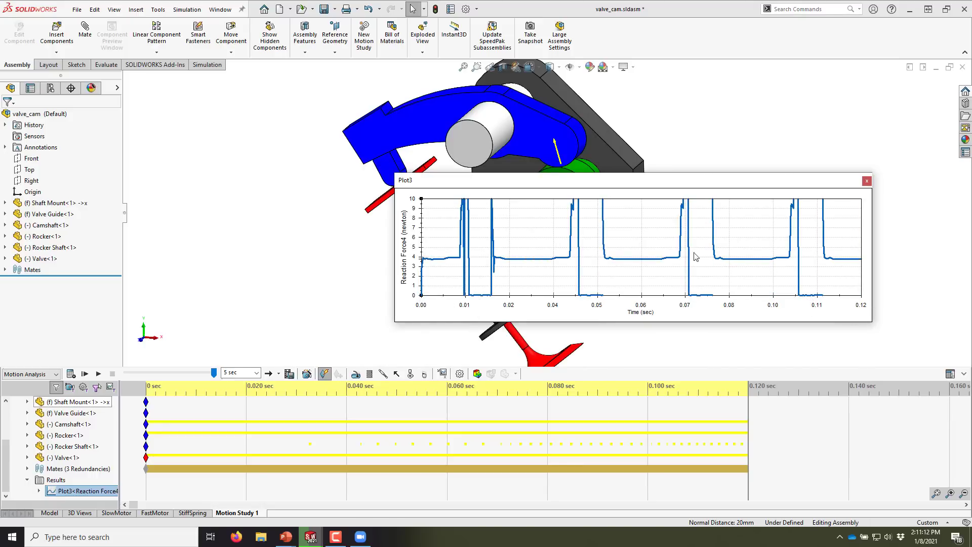
- Examine the rocker and cam contact up close at about 0.013 seconds on the plot, and close the plot
left_click(478, 216)
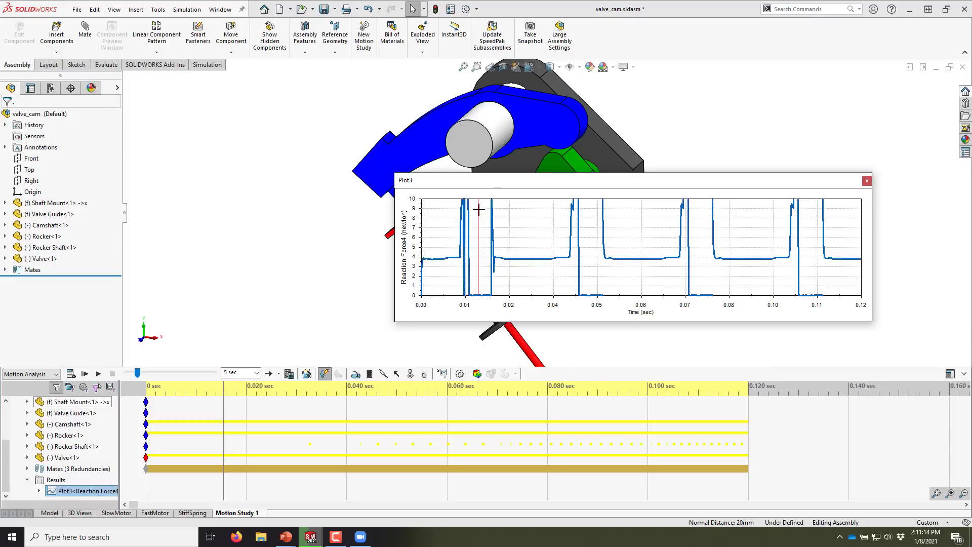
left_click_drag(491, 183, 240, 257)
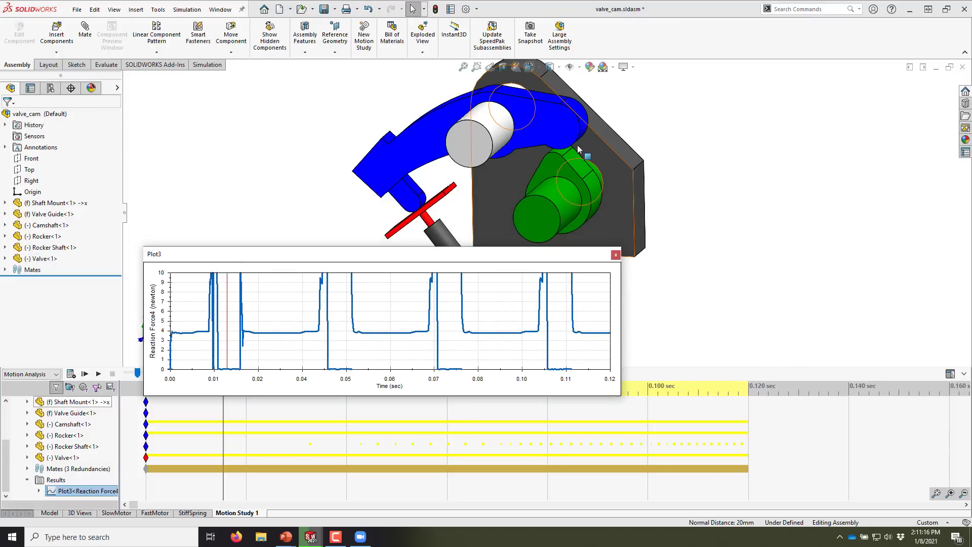
scroll(579, 148, "down", 10)
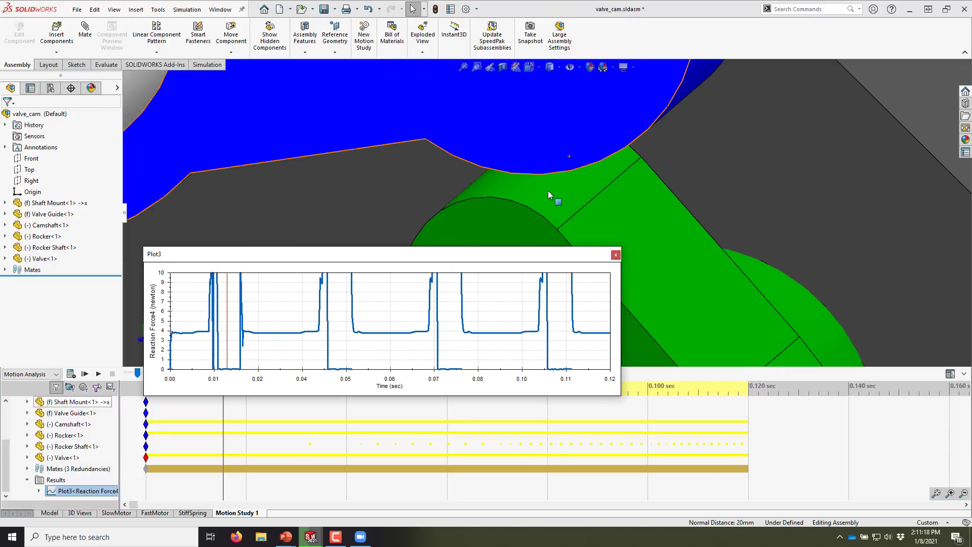
scroll(554, 200, "up", 3)
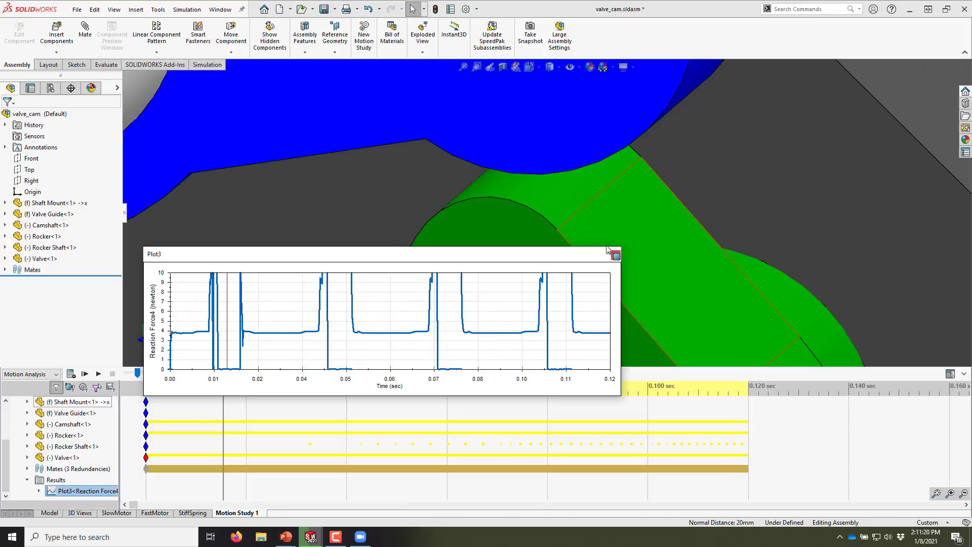
left_click(615, 255)
scroll(560, 243, "up", 4)
scroll(559, 242, "up", 5)
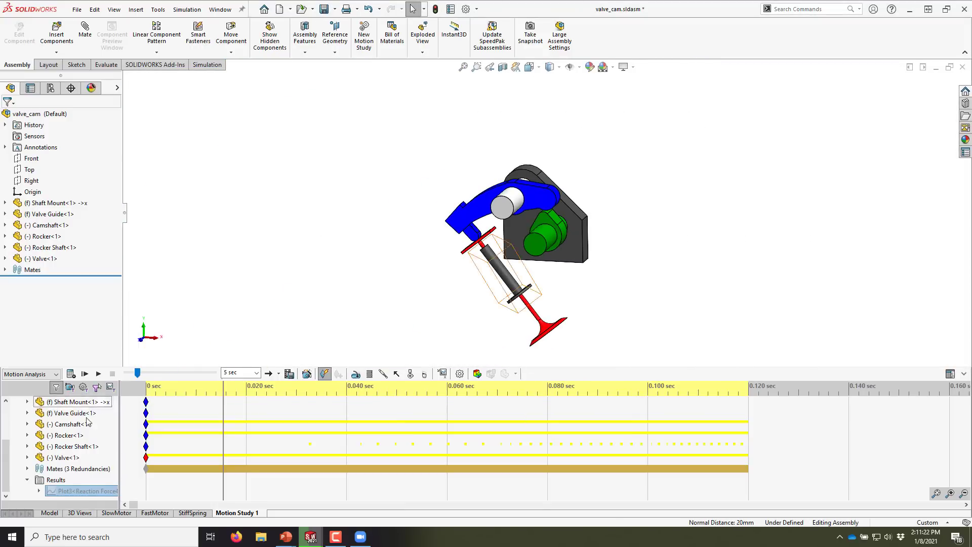
scroll(139, 458, "up", 2)
left_click(145, 457)
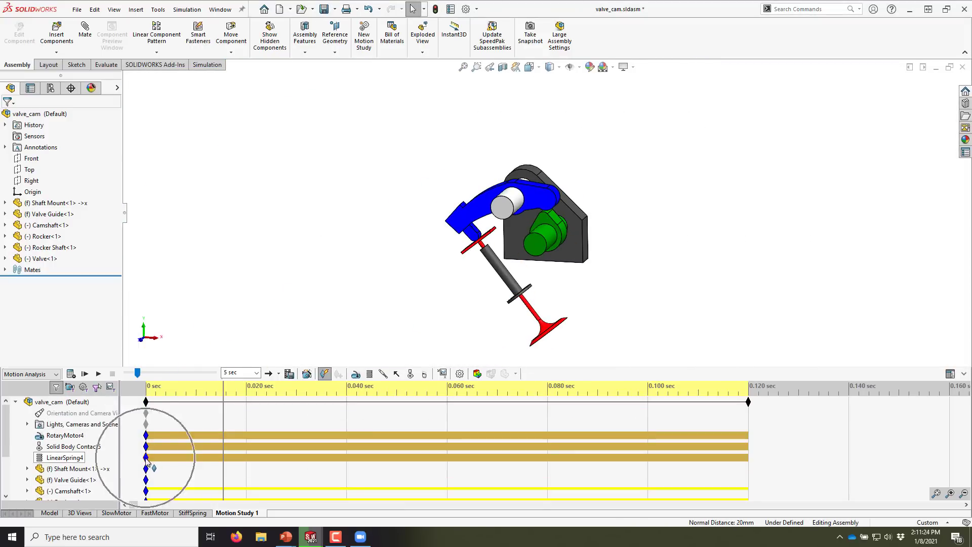
double_click(146, 459)
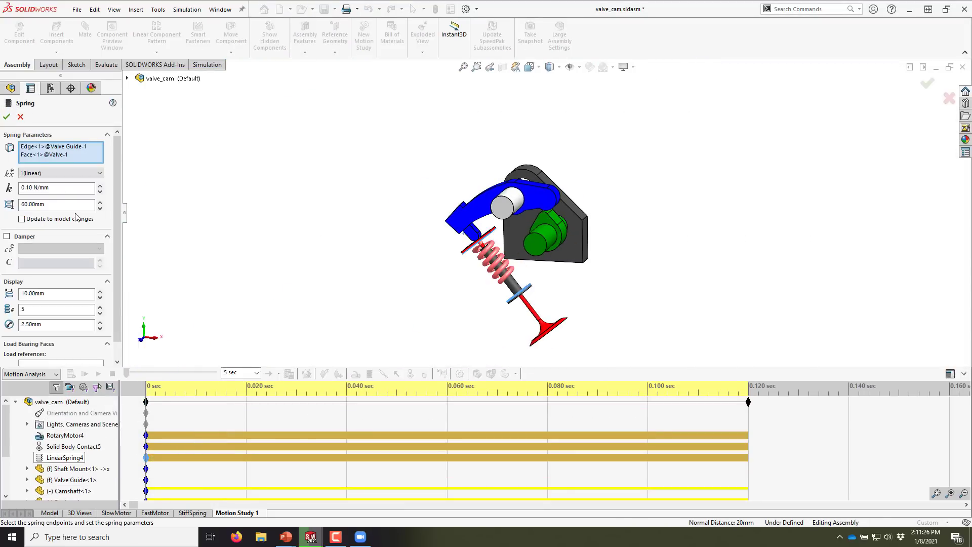
left_click(19, 115)
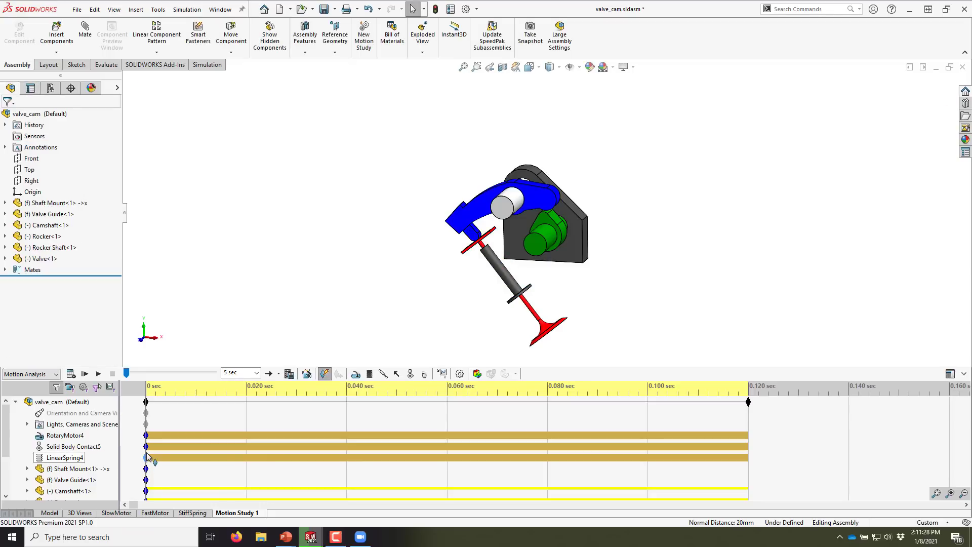
- Set the valve spring's spring constant to 1.00 N/mm at the start of the timeline and recalculate the motion study
right_click(74, 458)
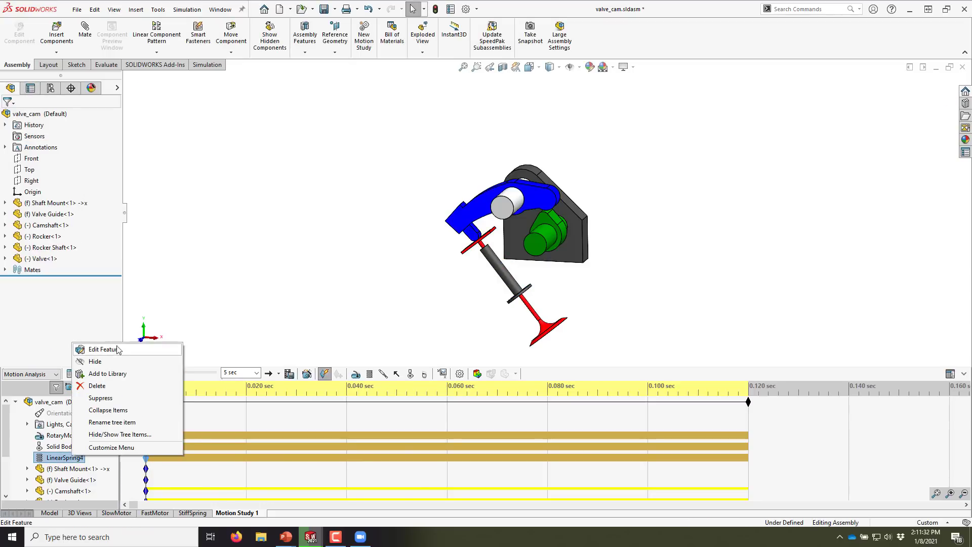
left_click(204, 318)
mouse_move(146, 394)
left_mouse_down()
mouse_move(263, 394)
mouse_move(145, 394)
left_mouse_up()
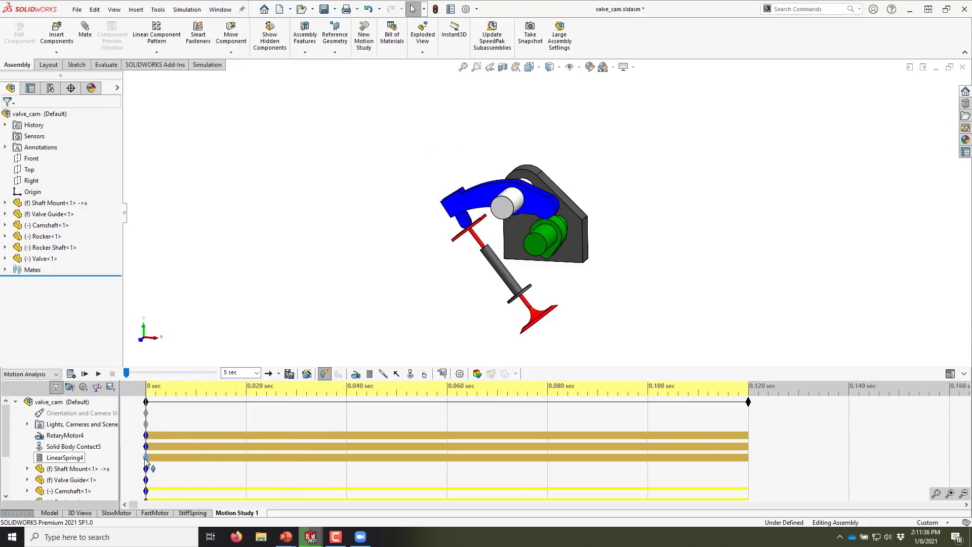
double_click(146, 458)
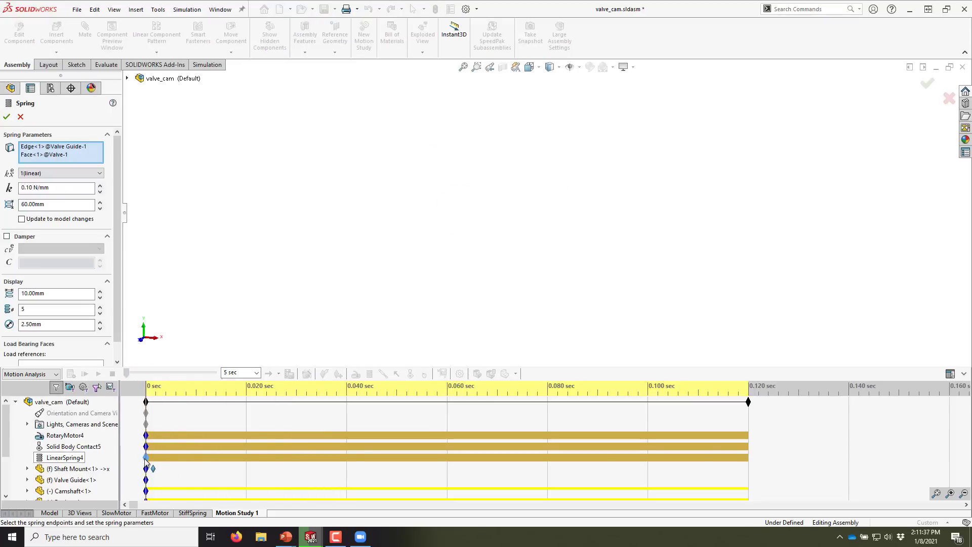
left_click(52, 188)
type("1.")
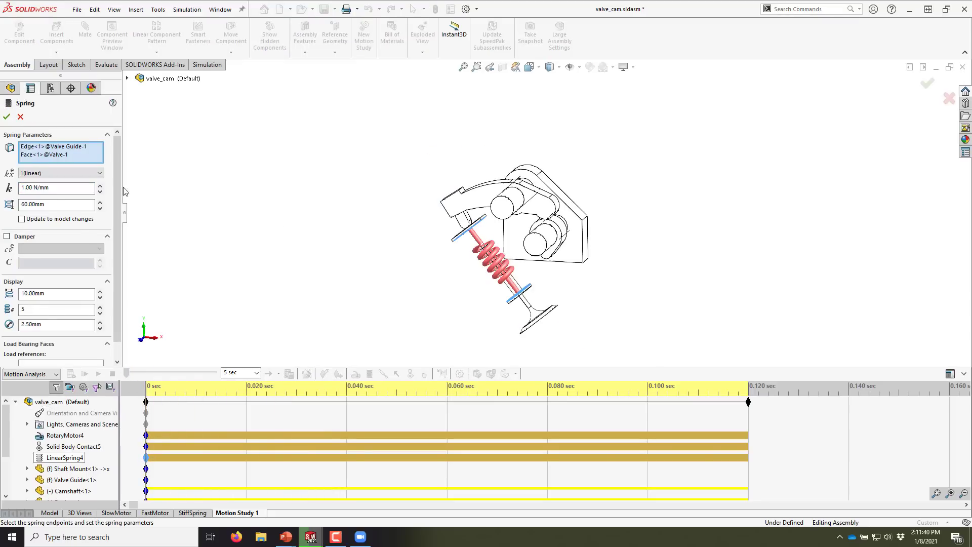
left_click(7, 117)
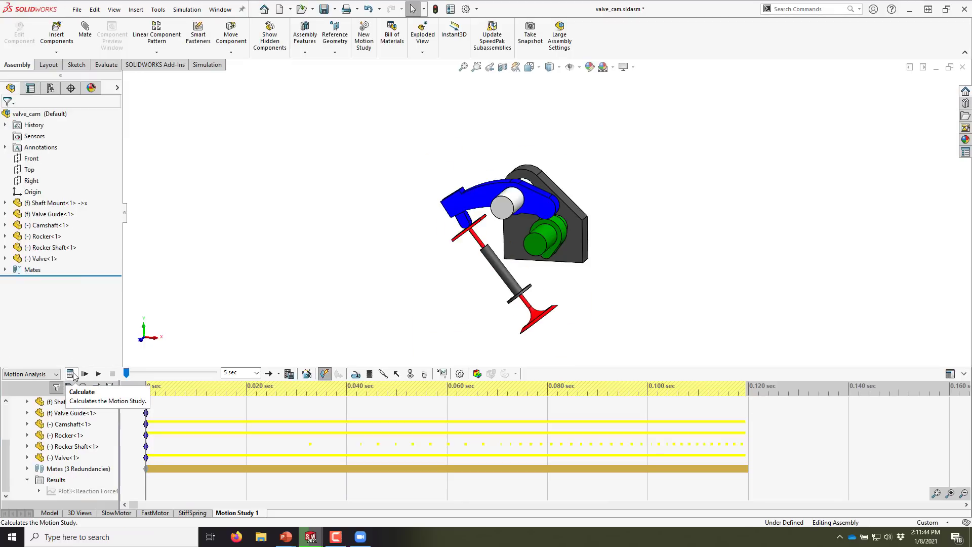
left_click(73, 375)
scroll(567, 251, "up", 3)
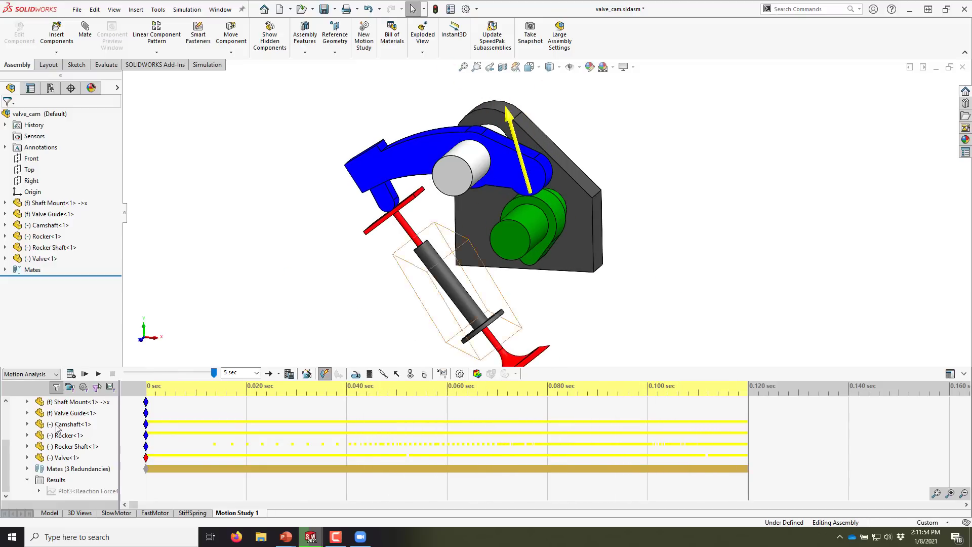
- Show the reaction force plot, scale its force axis to an end point of 100, major units of 10 and minor units of 5, and close it
right_click(84, 491)
left_click(100, 416)
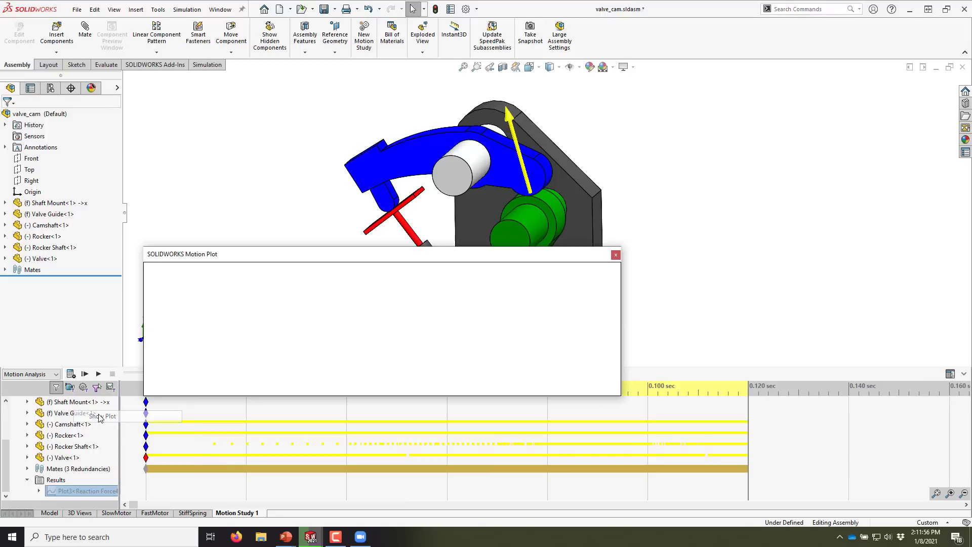
double_click(162, 324)
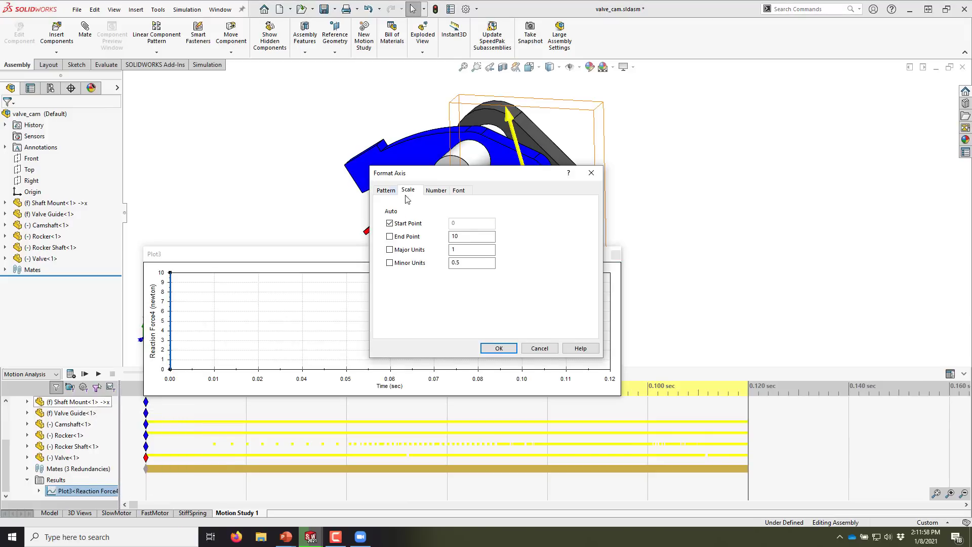
left_click(469, 235)
type("0")
left_click(463, 249)
type("0")
left_click_drag(468, 260, 420, 266)
type("5")
left_click(499, 348)
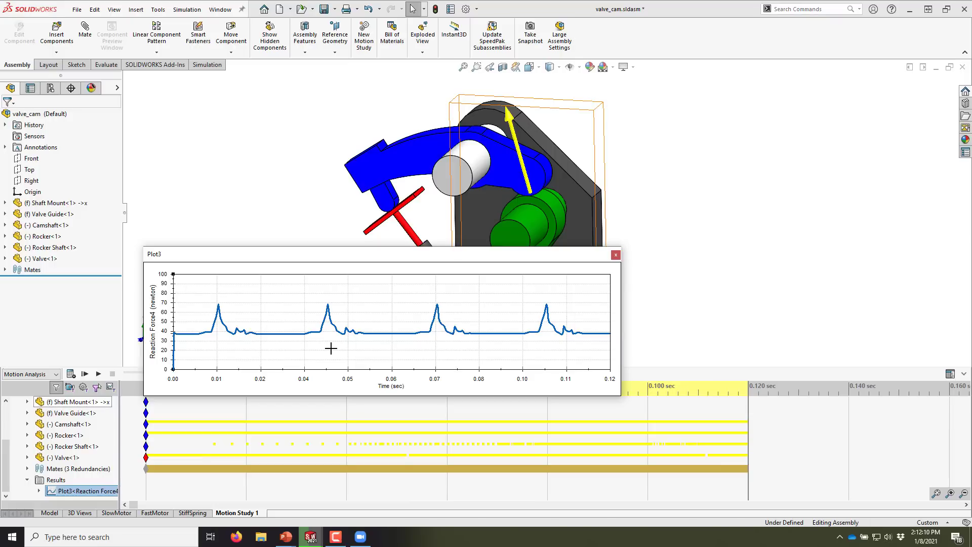
left_click(616, 255)
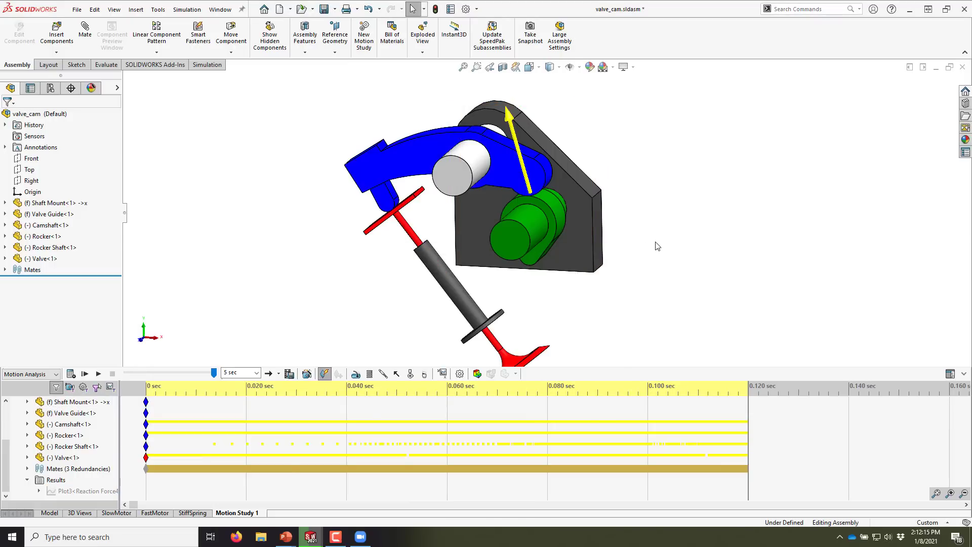
- Return from the motion study to the assembly model, expand its list of mates and examine the rocker up close
left_click(50, 513)
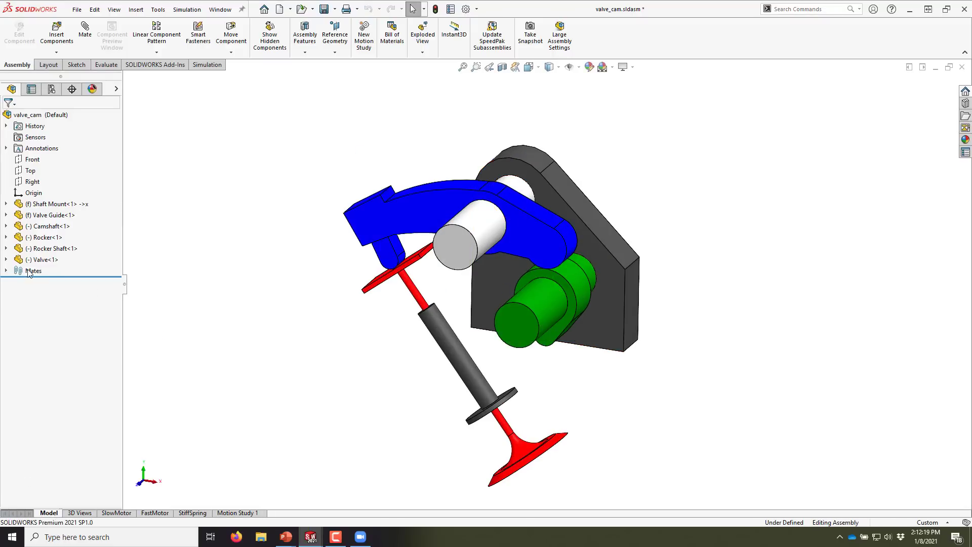
left_click(6, 271)
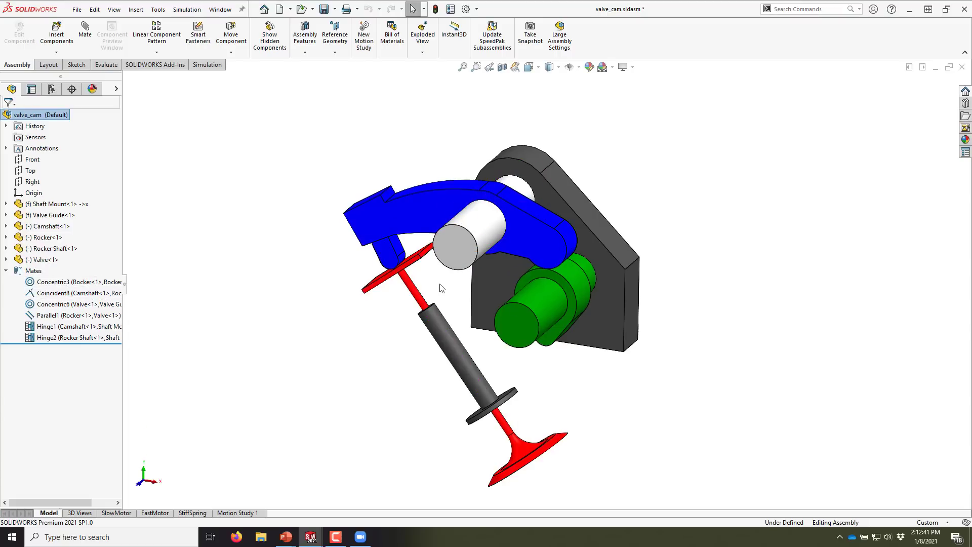
left_click(517, 195)
scroll(382, 219, "down", 5)
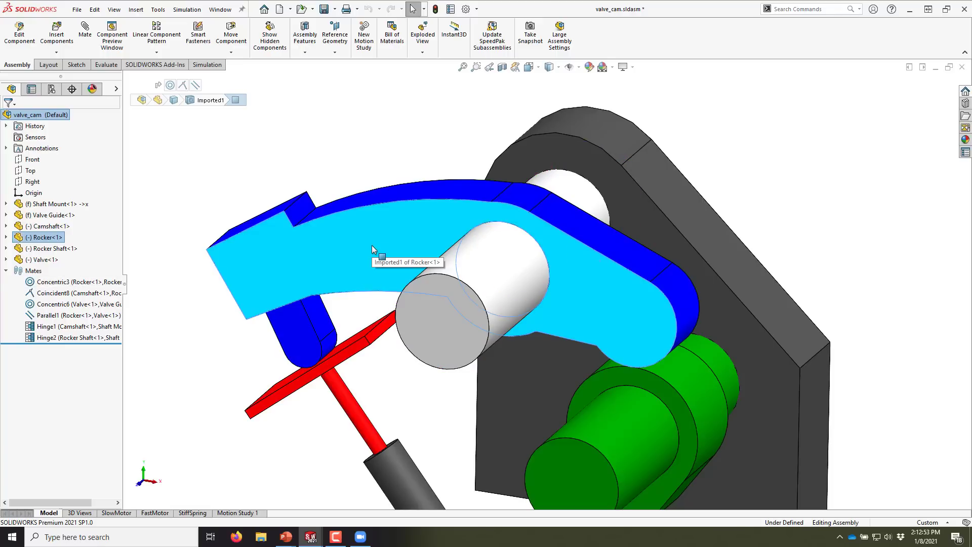
scroll(557, 284, "up", 5)
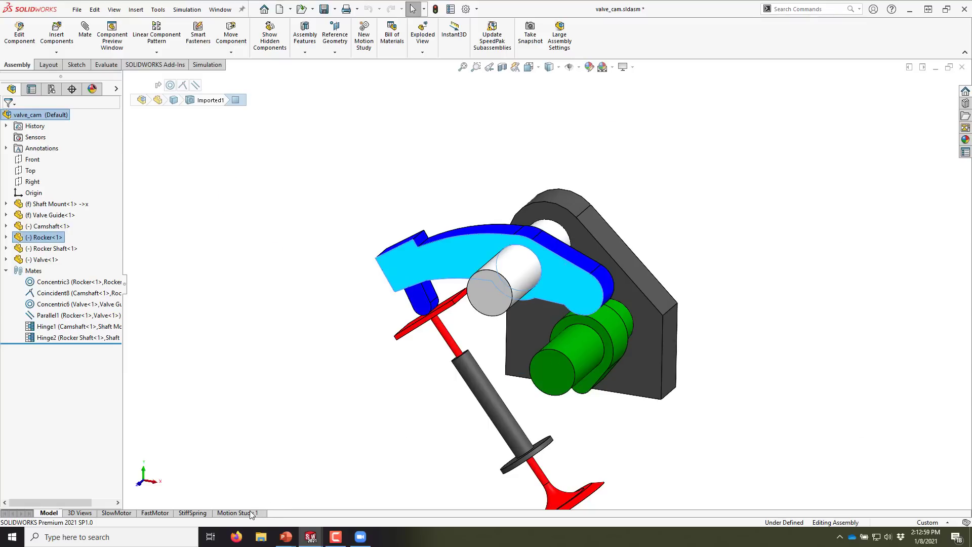
key("alt+Tab")
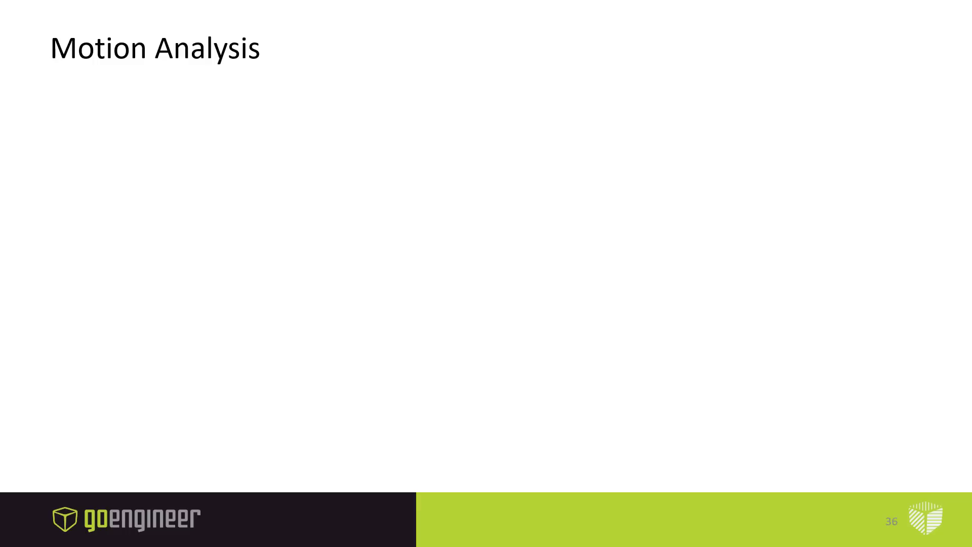
key("Right")
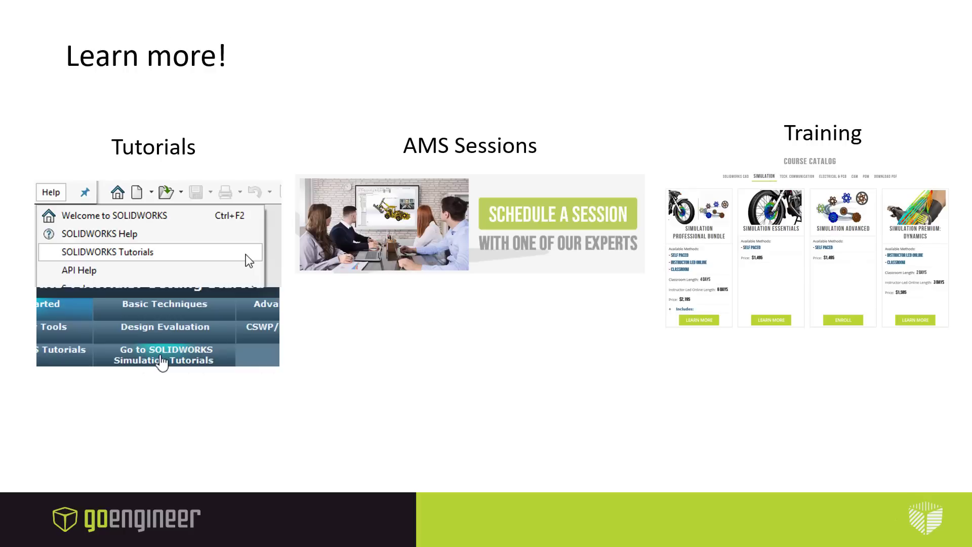